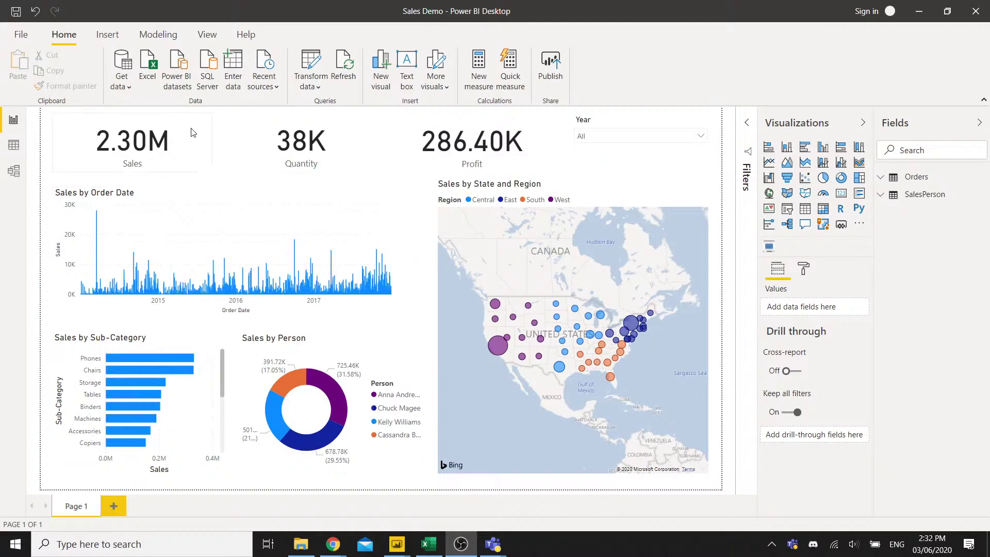
# Switch to Excel, examine the Orders and SalesPerson sheets of the Sample Superstore Dataset workbook, and return to the Power BI report.
pyautogui.click(426, 548)
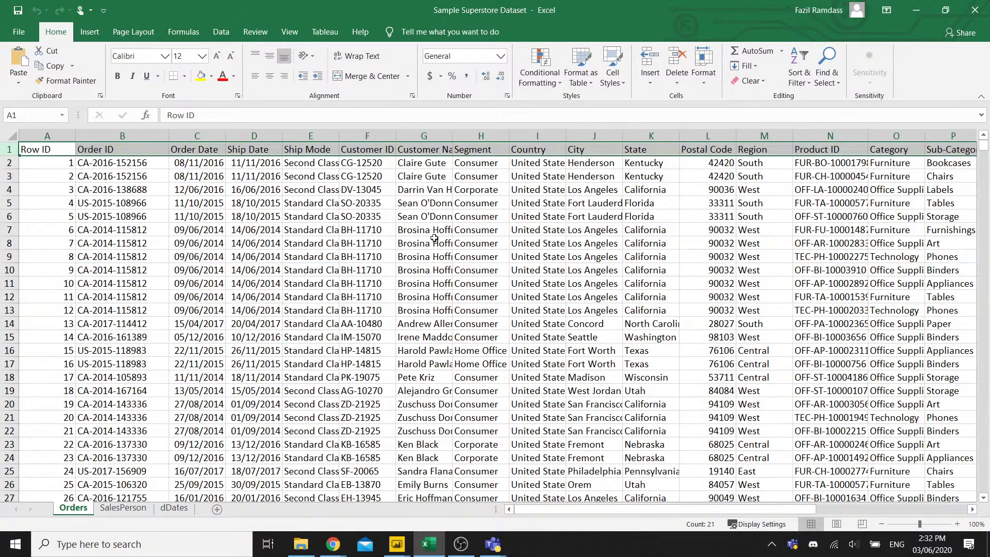
pyautogui.moveTo(554, 514); pyautogui.dragTo(738, 530)
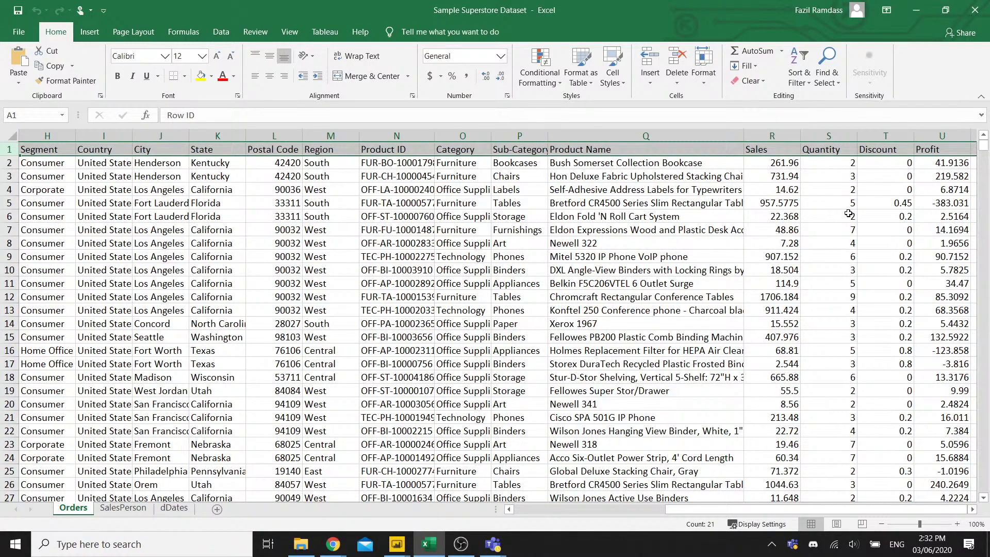
pyautogui.click(123, 508)
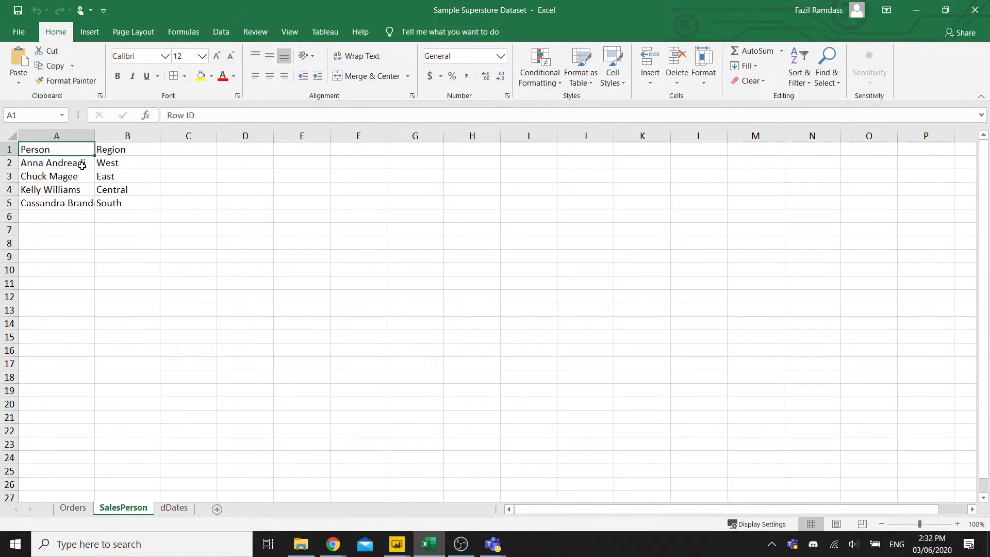
pyautogui.click(72, 508)
pyautogui.click(404, 545)
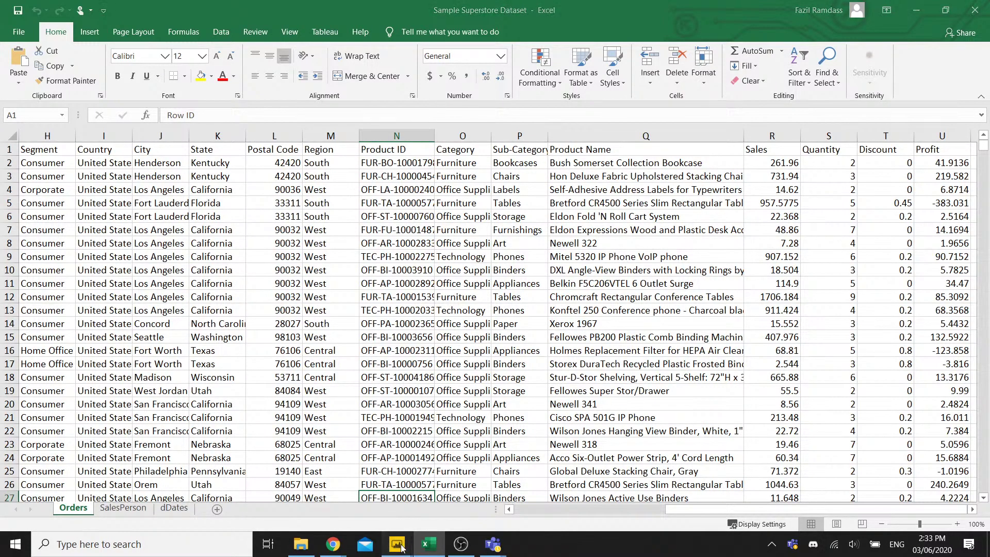
pyautogui.moveTo(402, 547)
pyautogui.hotkey('alt', 'Tab')
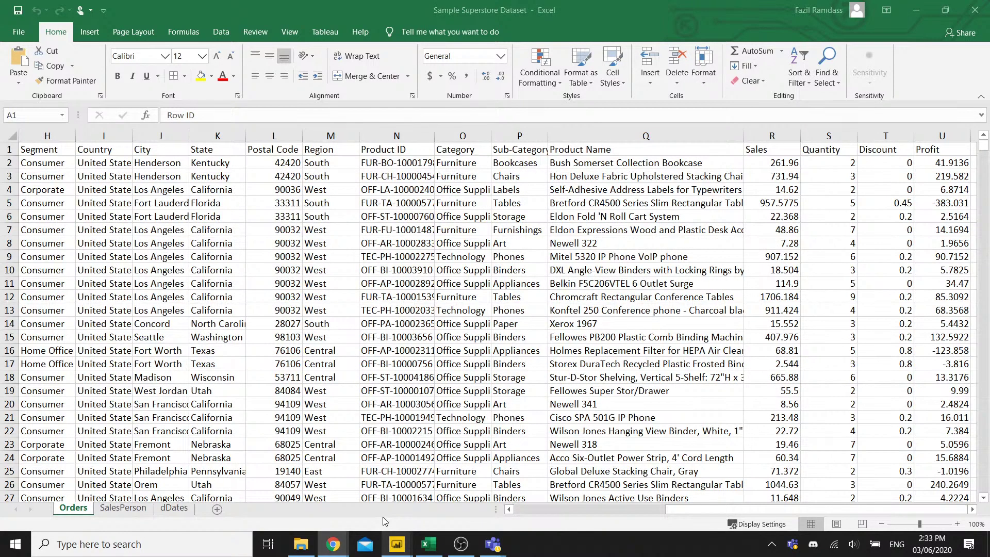
pyautogui.hotkey('alt', 'Tab')
pyautogui.hotkey('alt', 'Tab')
pyautogui.hotkey('alt', 'Tab')
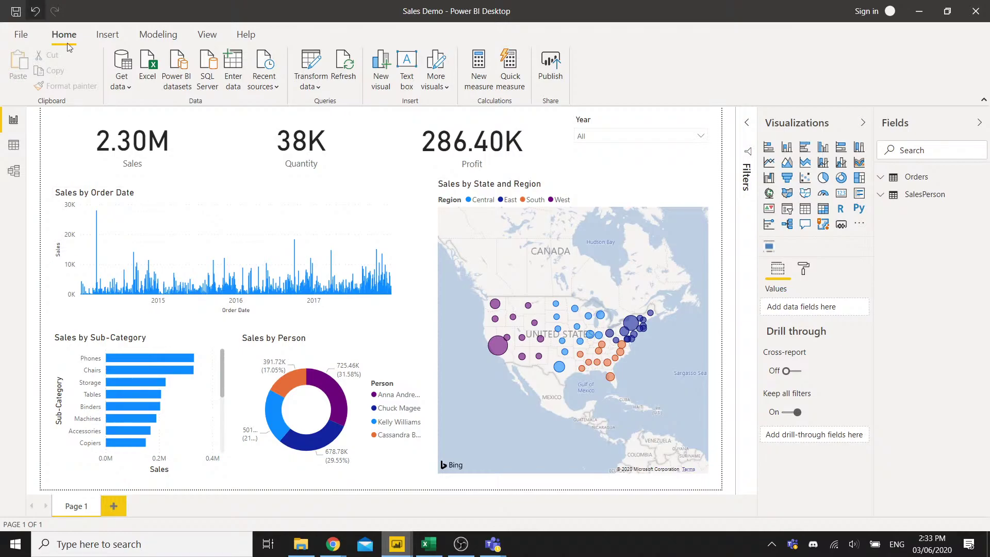
# Change the Order Date axis of the Sales by Order Date chart to Date Hierarchy.
pyautogui.click(185, 210)
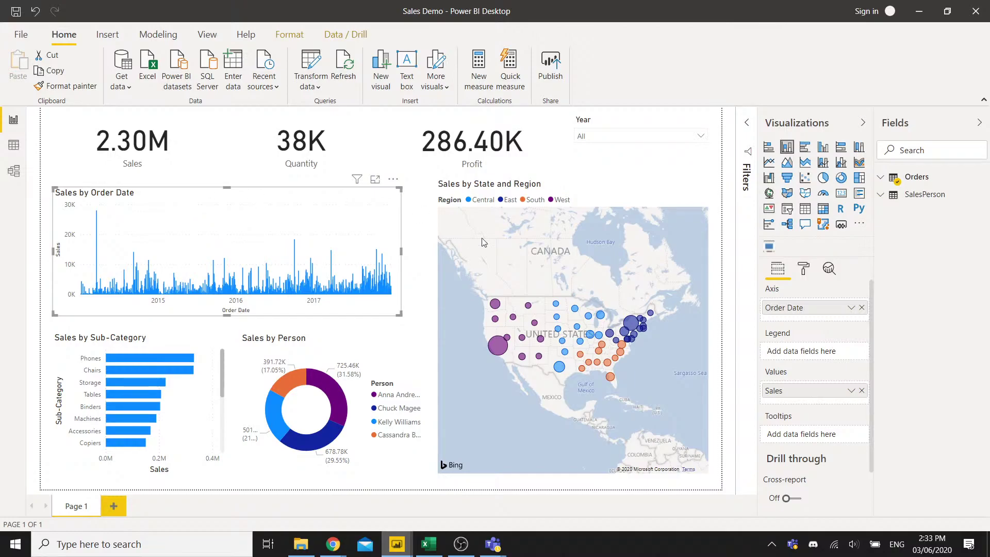
pyautogui.rightClick(795, 313)
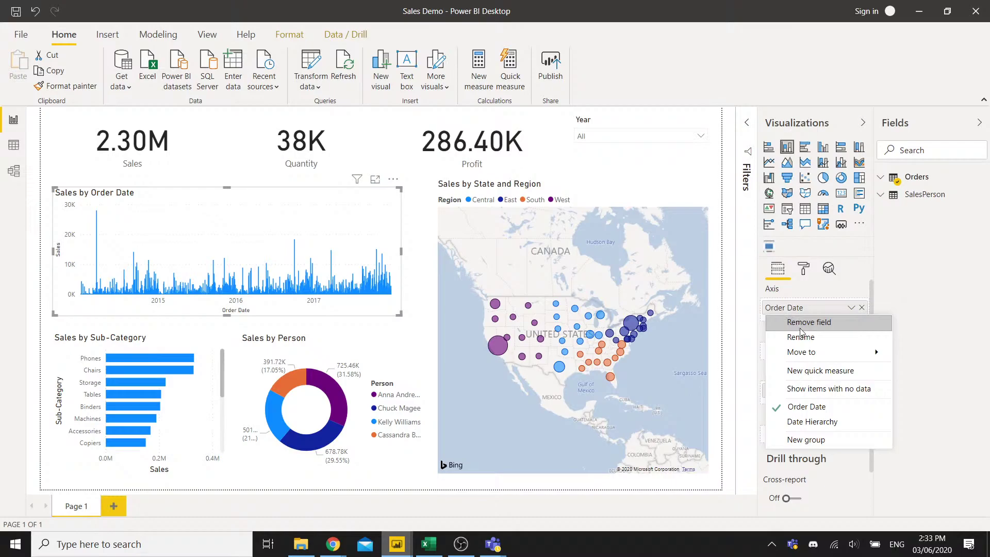
pyautogui.click(802, 423)
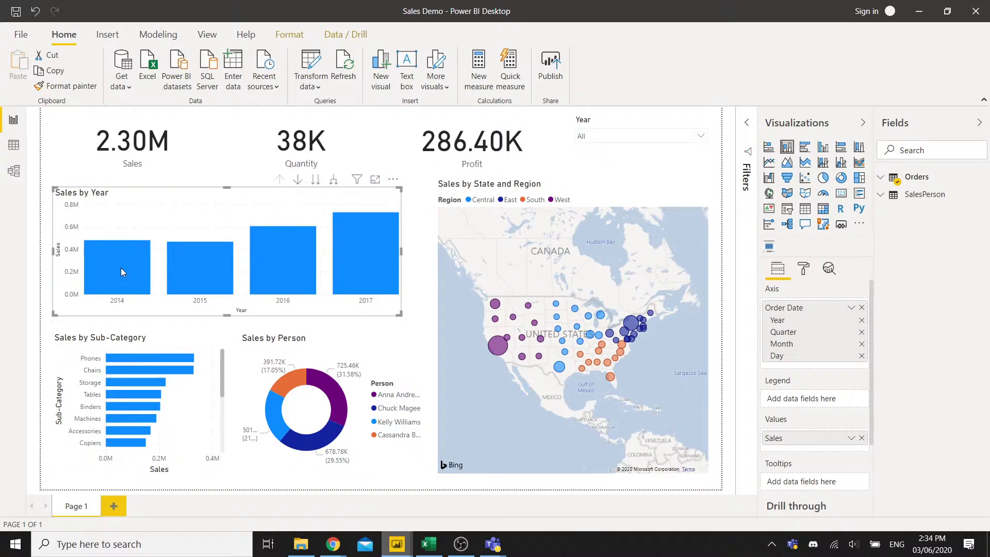
# Step the sales chart through the quarter, month and day levels of the date hierarchy, and drill back up to year.
pyautogui.click(316, 181)
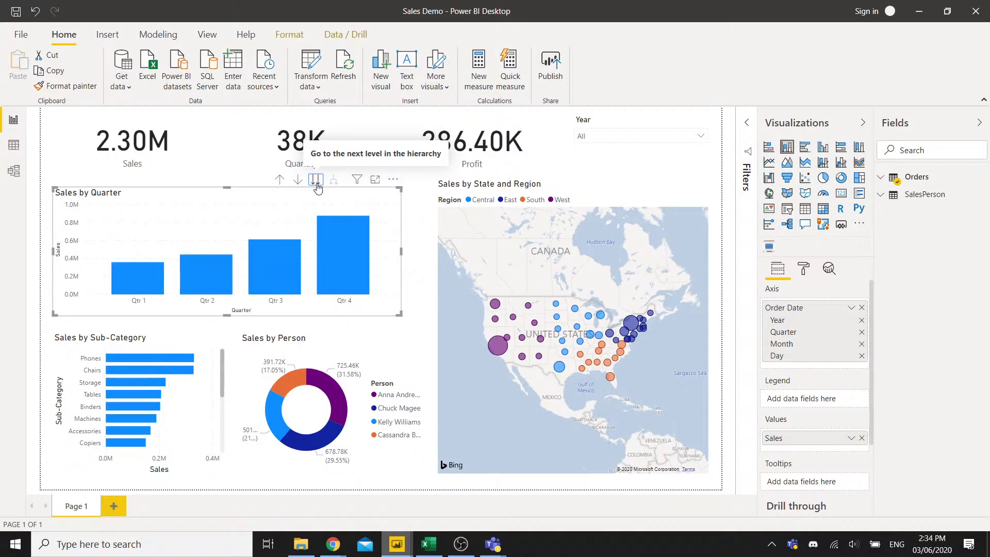
pyautogui.click(316, 180)
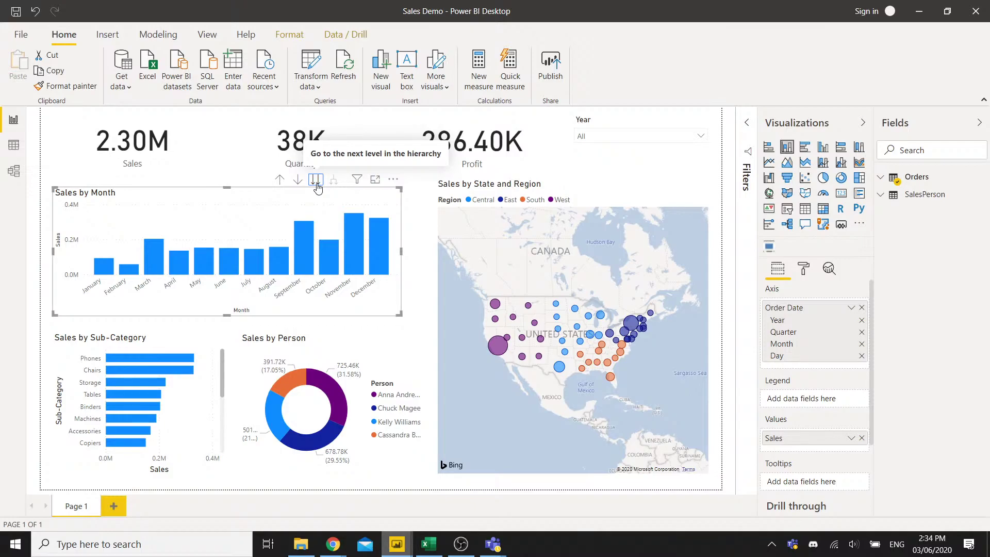
pyautogui.click(317, 184)
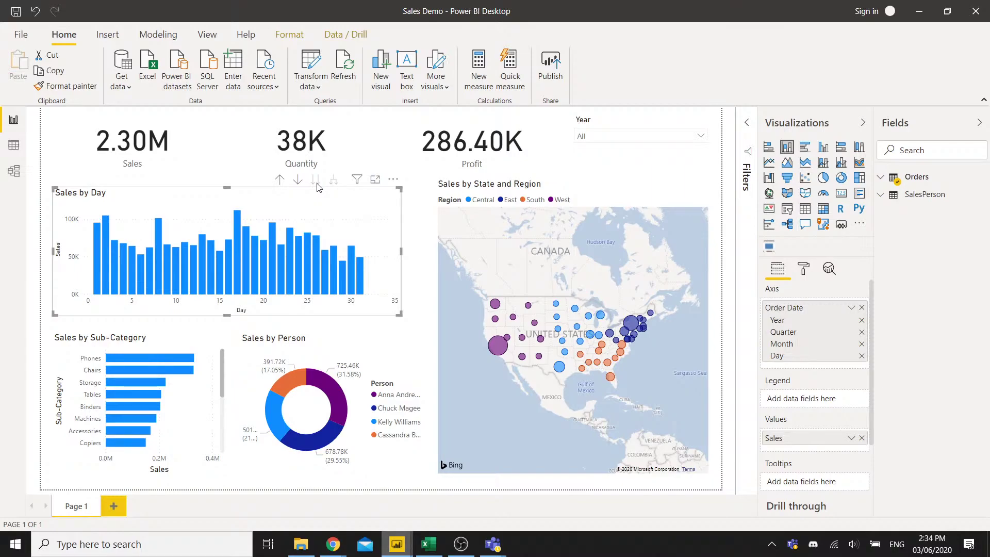
pyautogui.click(280, 186)
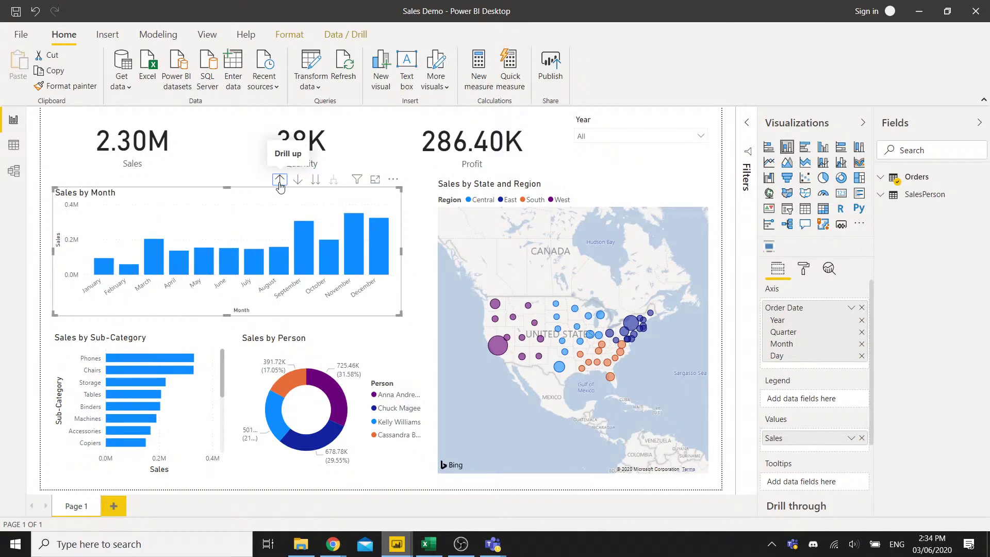
pyautogui.click(280, 186)
pyautogui.click(280, 186)
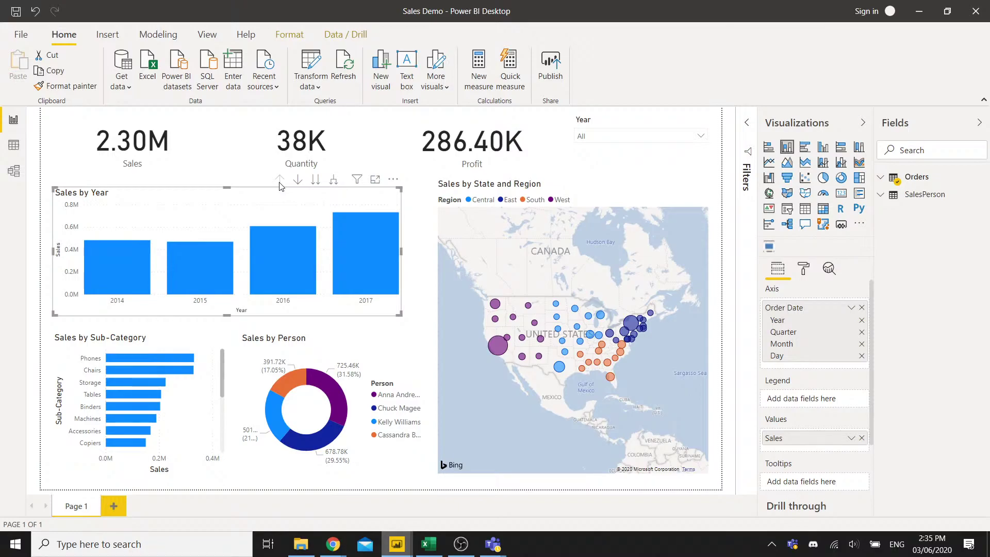
# Move the sales chart down the date hierarchy to the month level and deselect it.
pyautogui.click(315, 180)
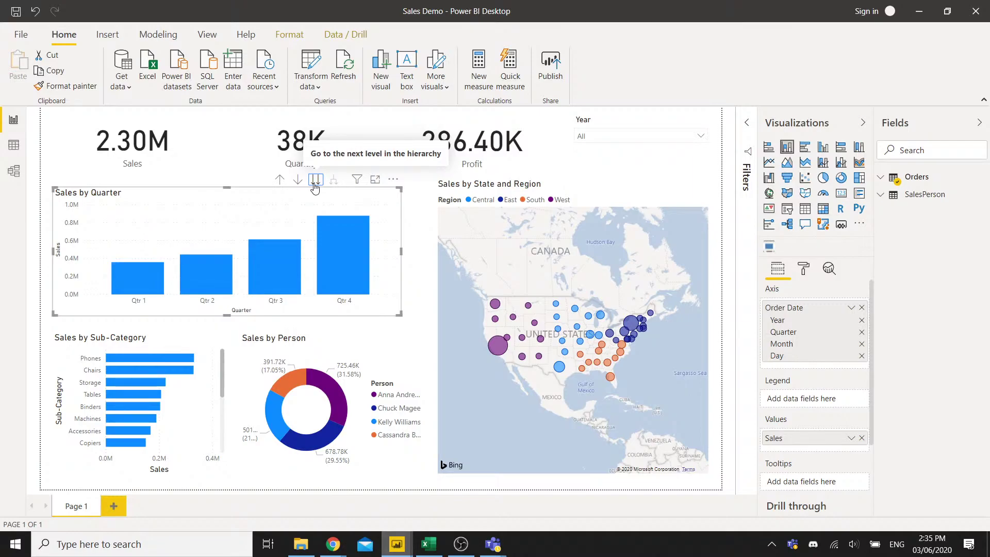
pyautogui.click(315, 180)
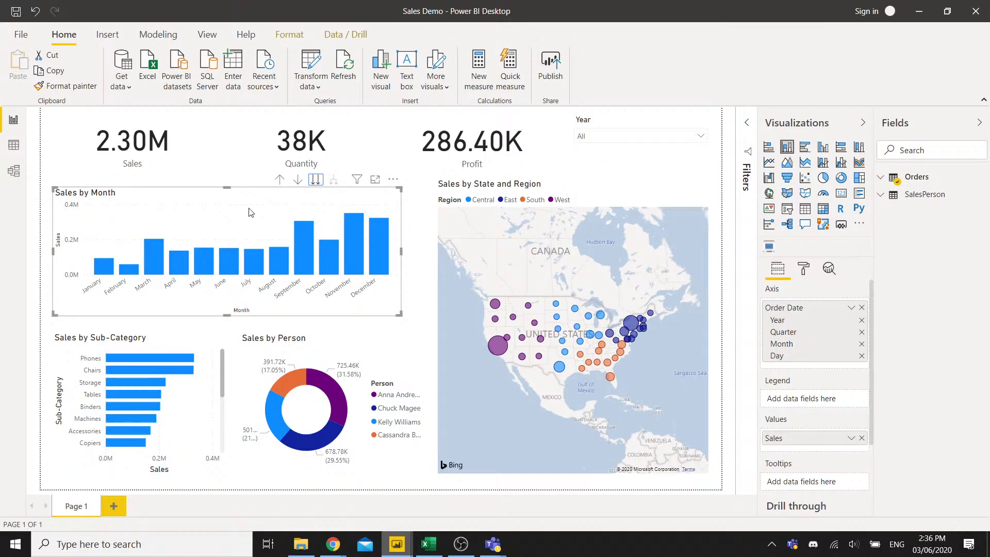
pyautogui.click(412, 252)
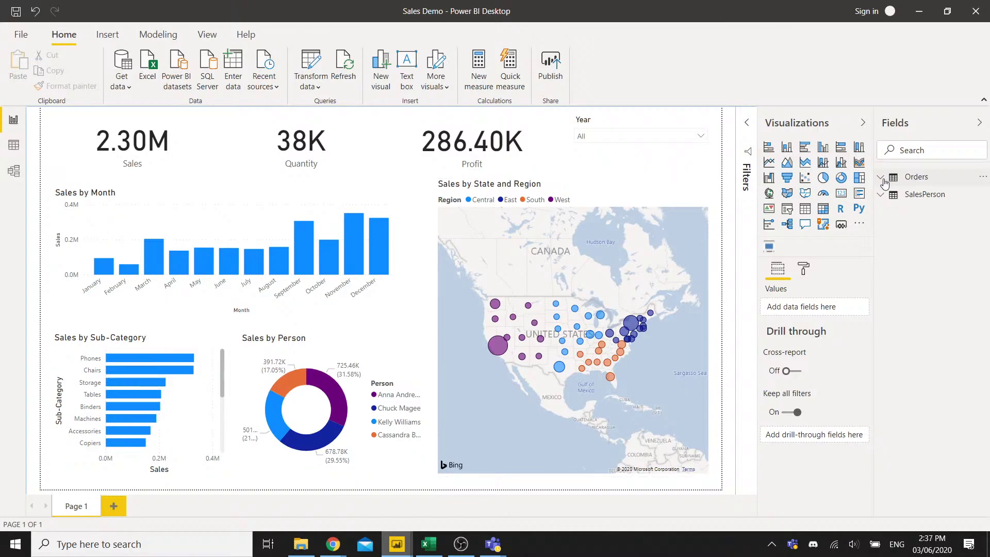
pyautogui.click(168, 40)
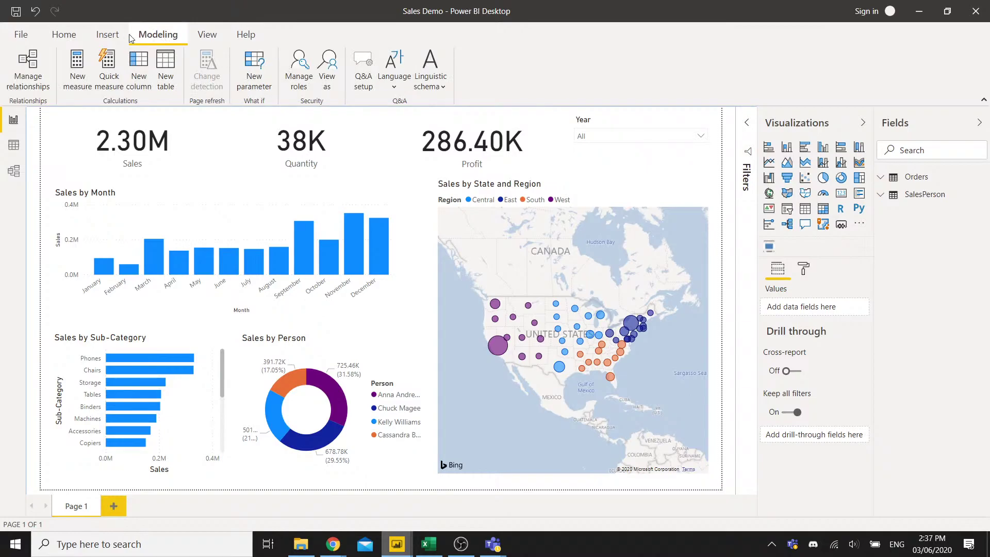
pyautogui.click(82, 36)
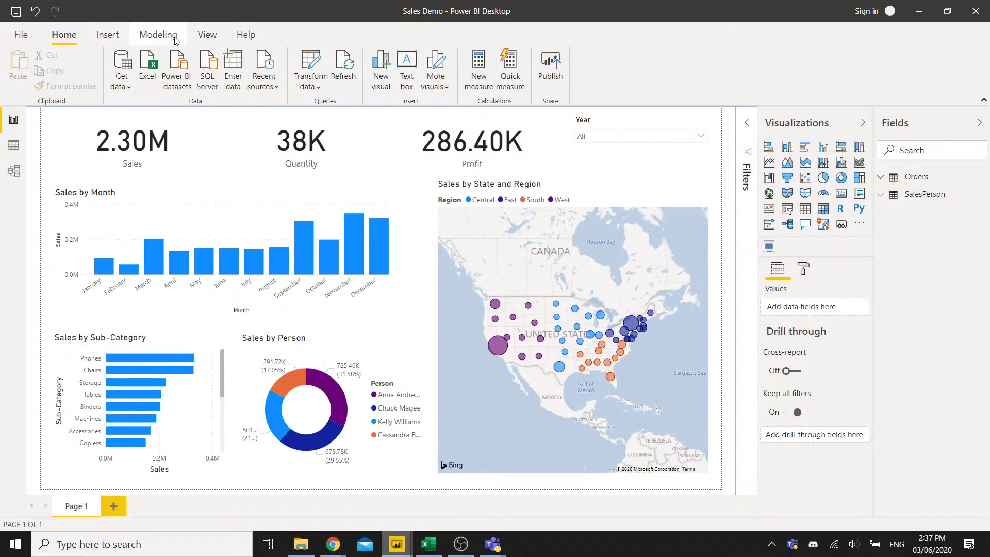
pyautogui.click(201, 42)
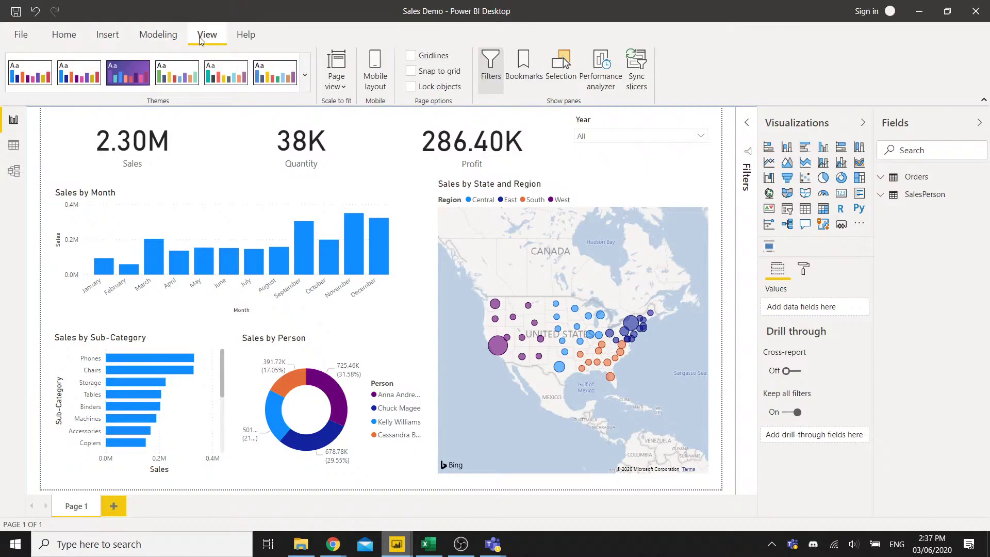
# Create a calculated table with the formula DaxDateTable = CALENDAR("2014-01-01","2020-12-31").
pyautogui.click(915, 177)
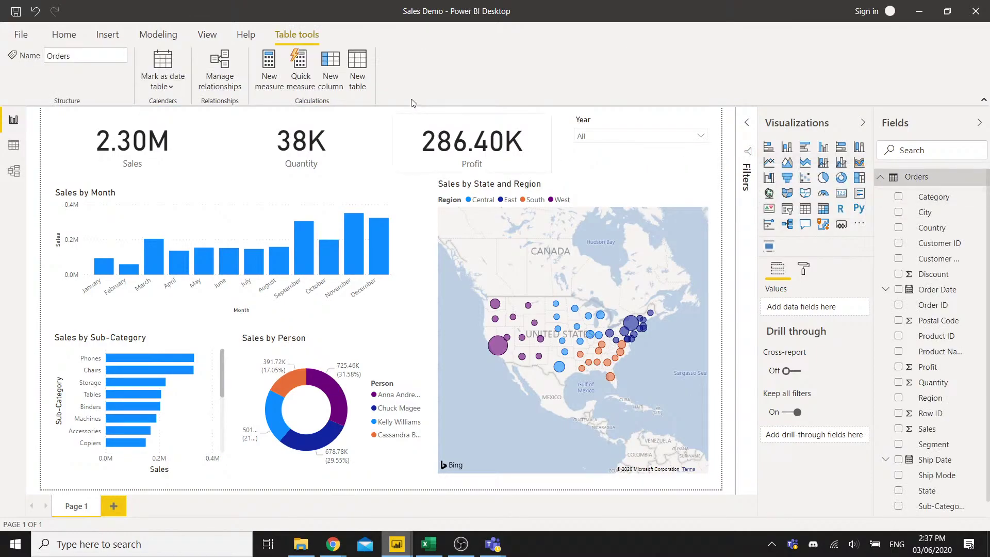
pyautogui.click(360, 76)
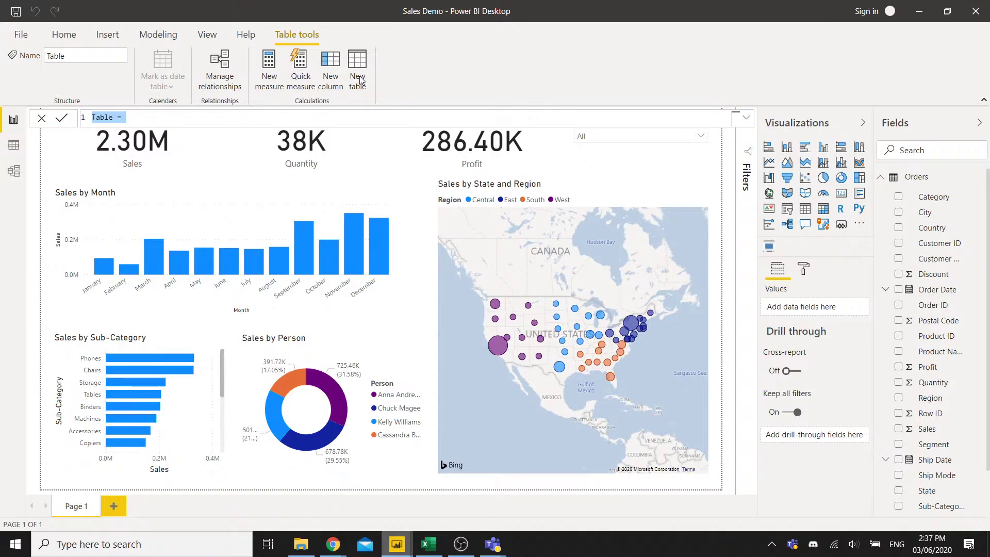
pyautogui.press('BackSpace')
pyautogui.write('DaxDateTable =')
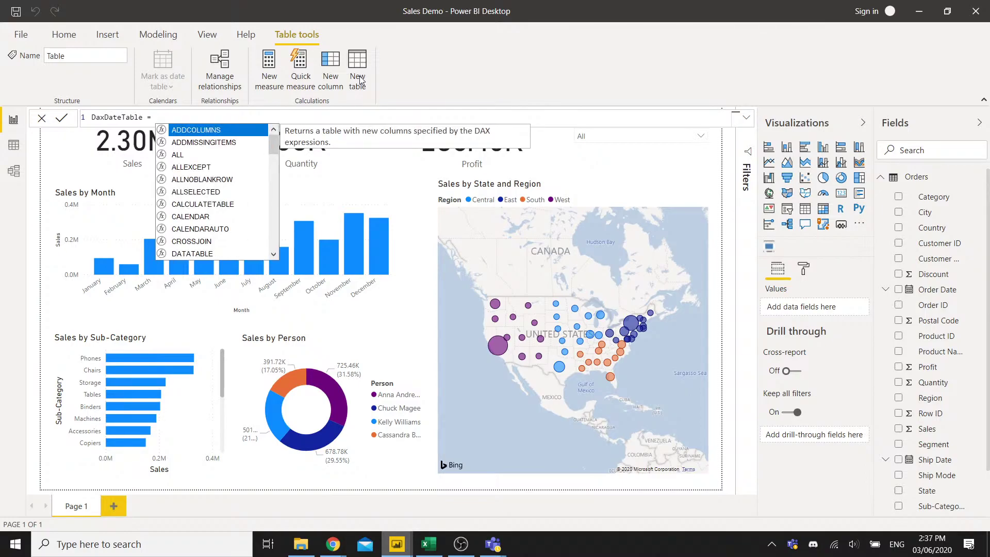
pyautogui.write(' c')
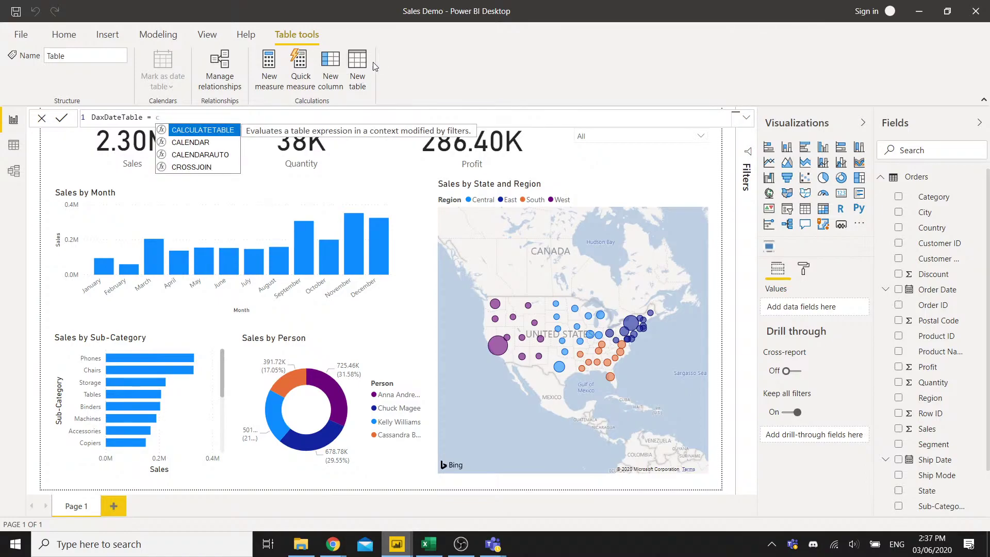
pyautogui.click(209, 146)
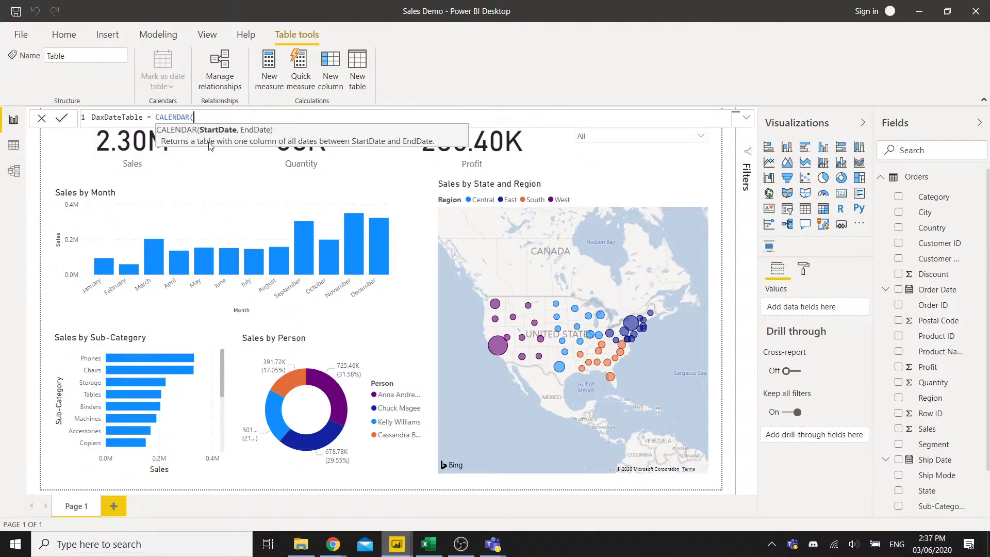
pyautogui.write('"2014-01-01",')
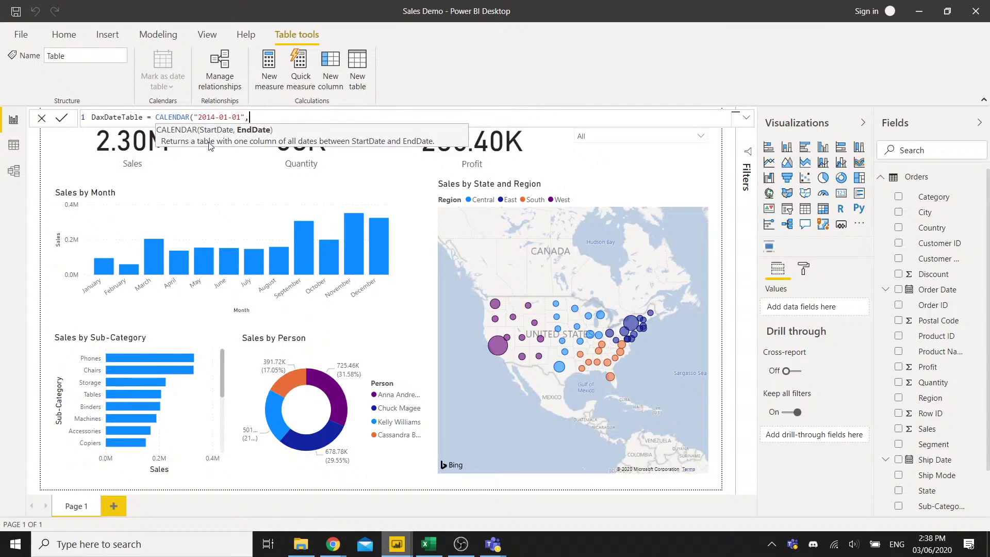
pyautogui.write('"2020-12-31")')
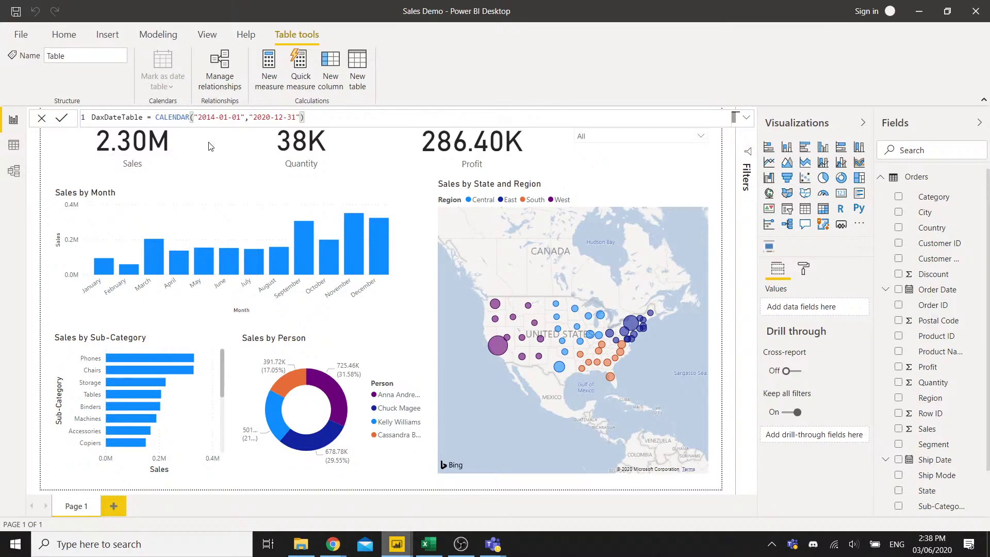
pyautogui.press('Return')
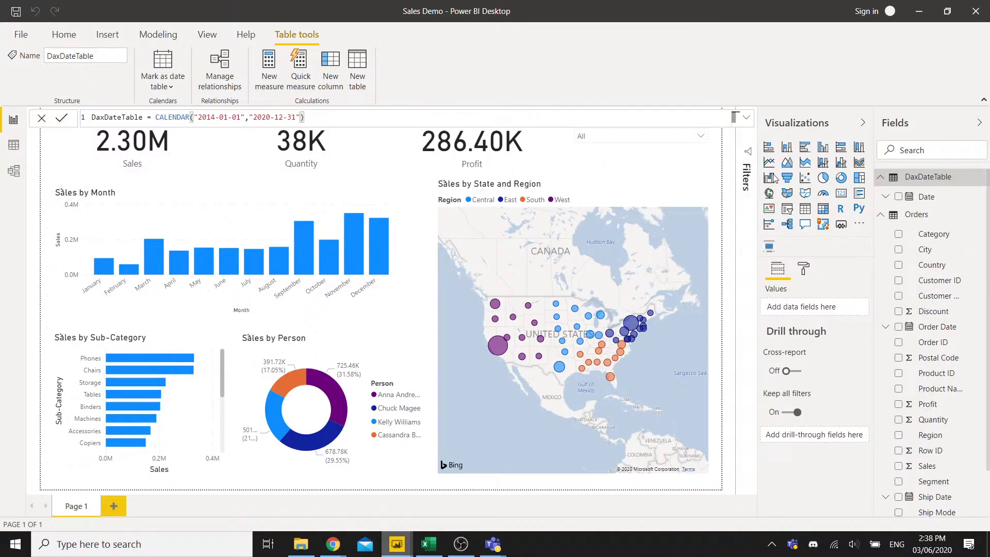
# Examine the generated dates in the Date column of DaxDateTable in the data view.
pyautogui.click(14, 147)
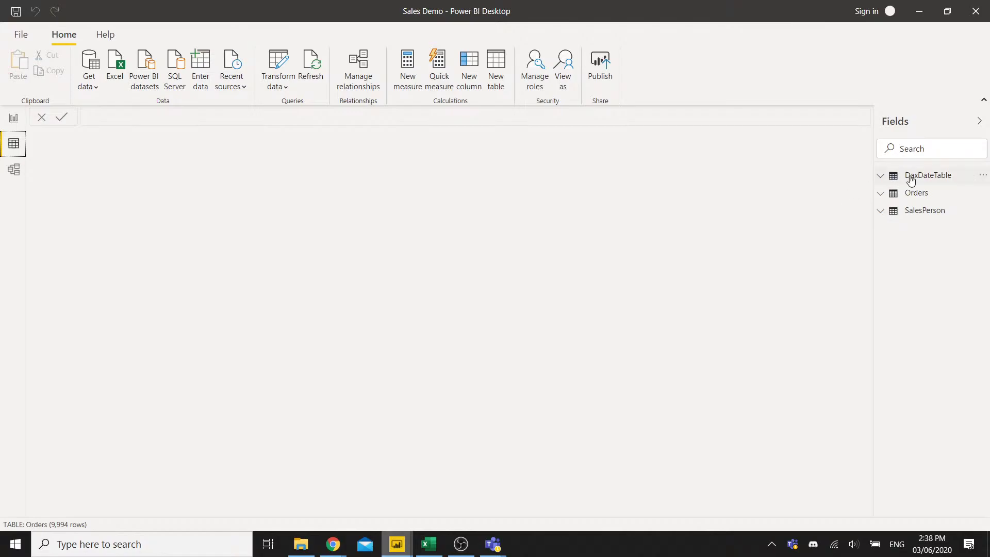
pyautogui.click(931, 184)
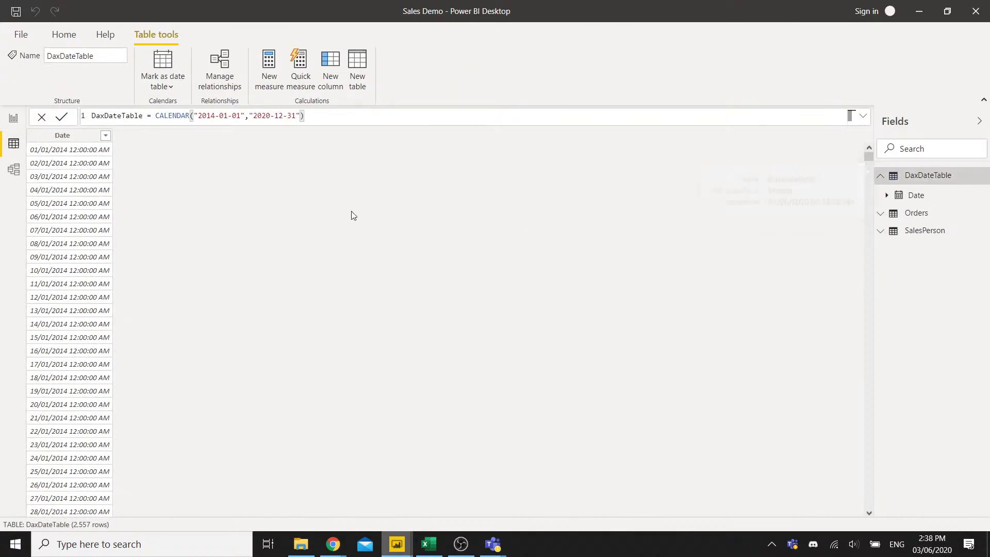
pyautogui.scroll(-5, 100, 212)
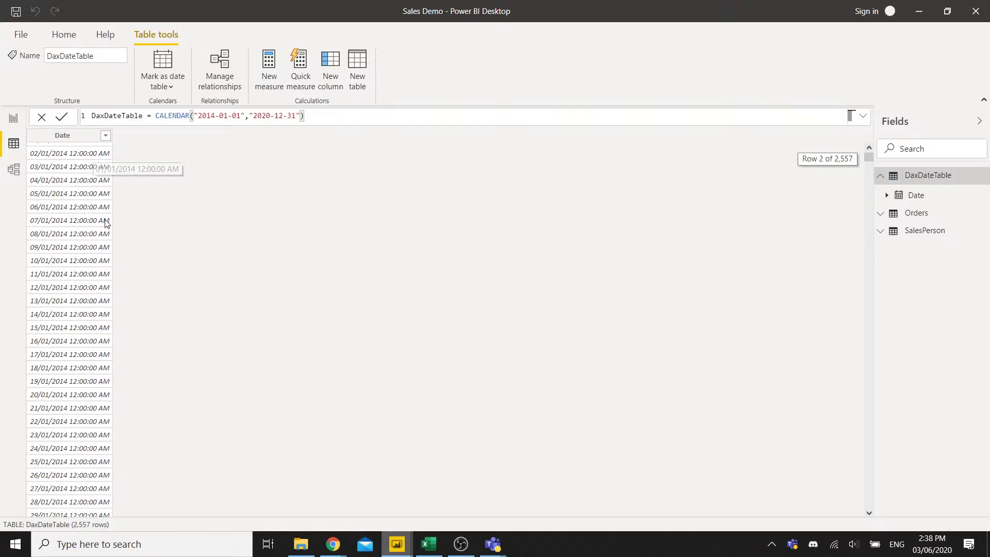
pyautogui.scroll(-13, 222, 225)
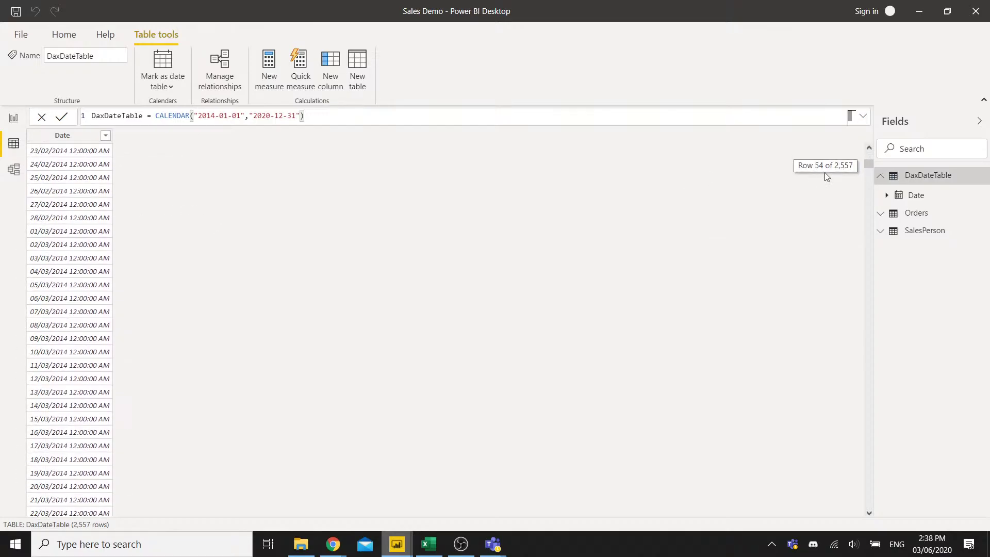
pyautogui.moveTo(869, 164); pyautogui.dragTo(869, 250)
pyautogui.moveTo(872, 211); pyautogui.dragTo(870, 154)
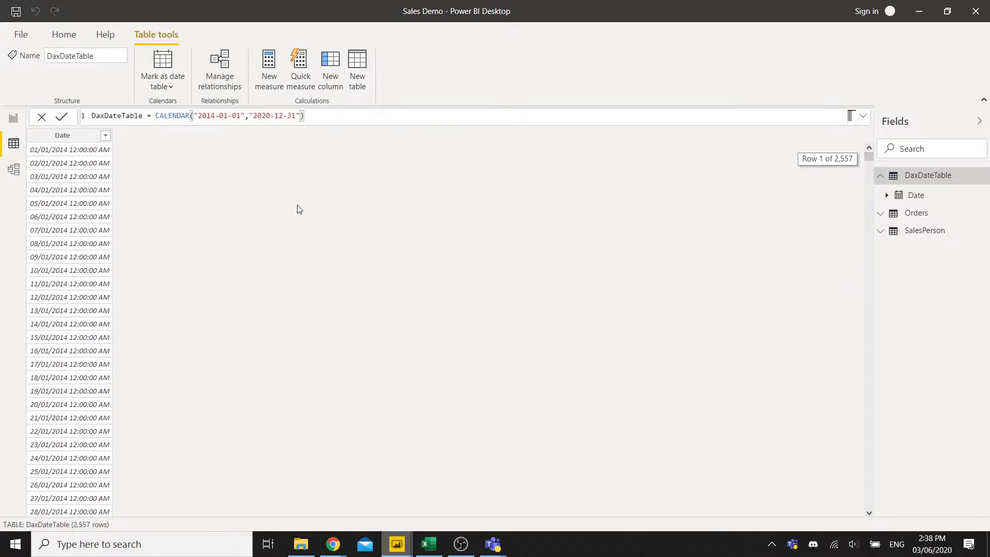
# Return to the report view and delete the DaxDateTable table from the model.
pyautogui.click(13, 118)
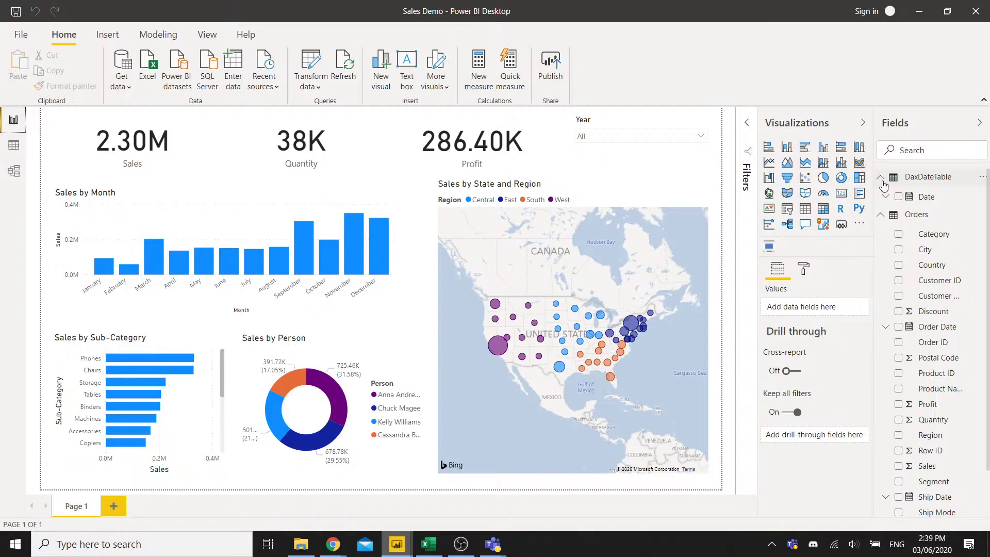
pyautogui.click(983, 176)
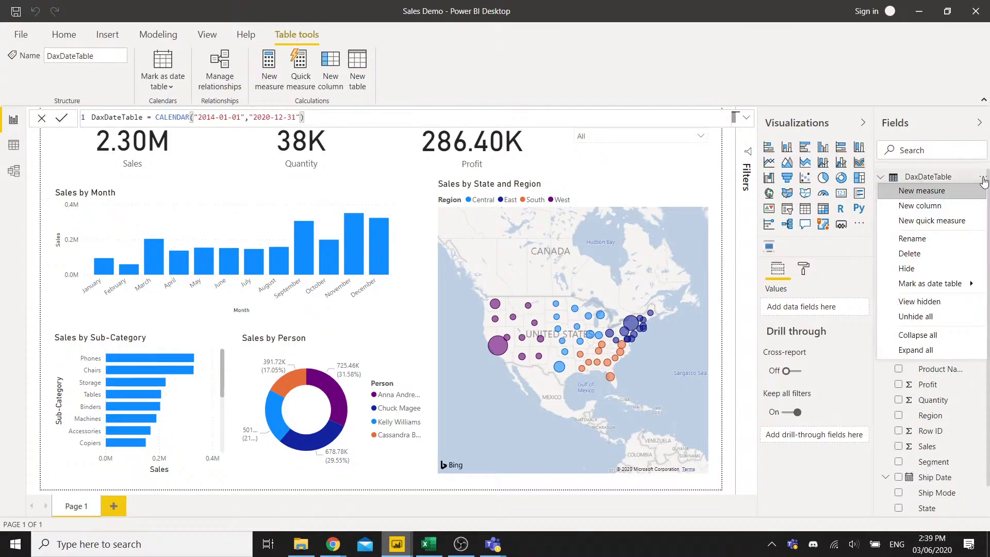
pyautogui.click(912, 253)
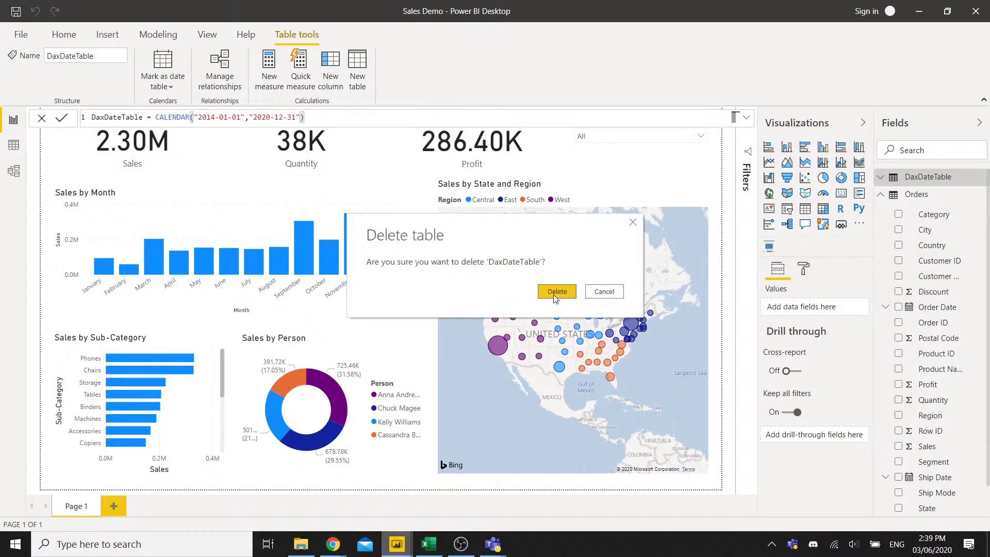
pyautogui.click(555, 292)
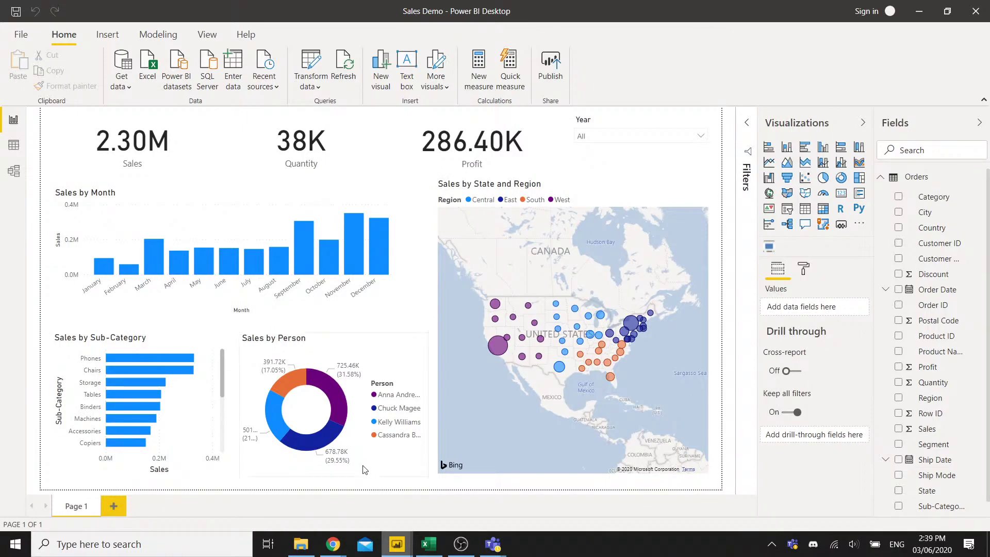
# Switch to the Sample Superstore Dataset workbook in Excel and examine the DateKey column on the dDates sheet from first to last date.
pyautogui.click(436, 547)
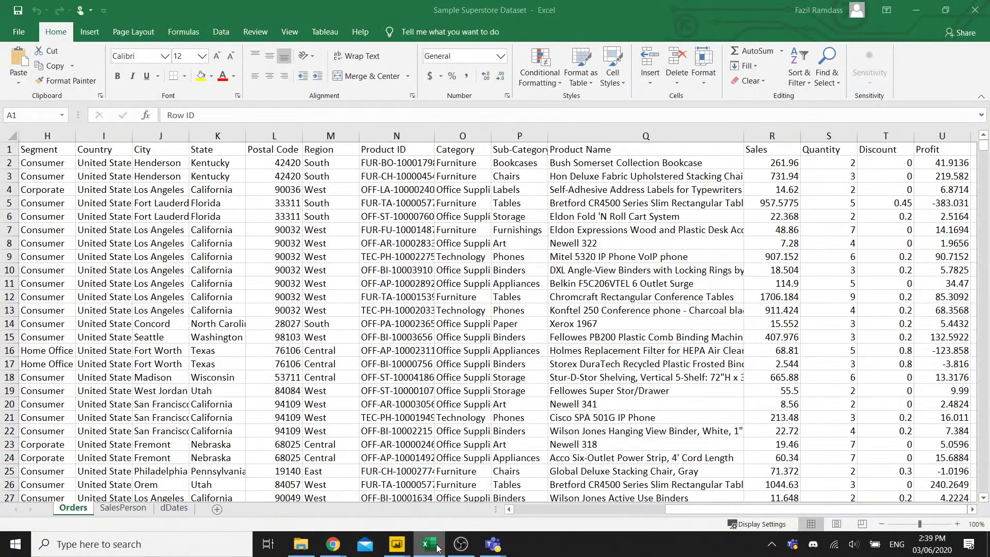
pyautogui.click(174, 508)
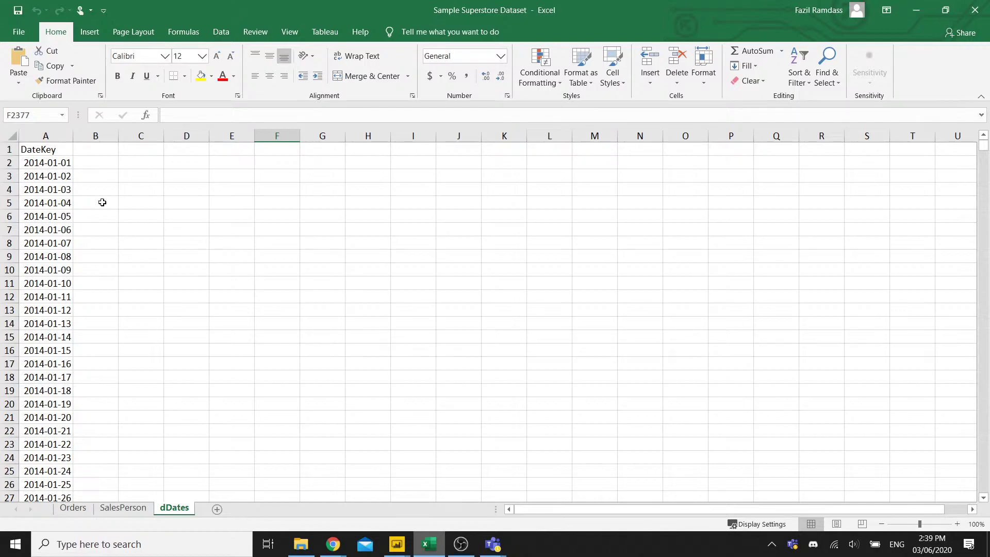
pyautogui.click(64, 162)
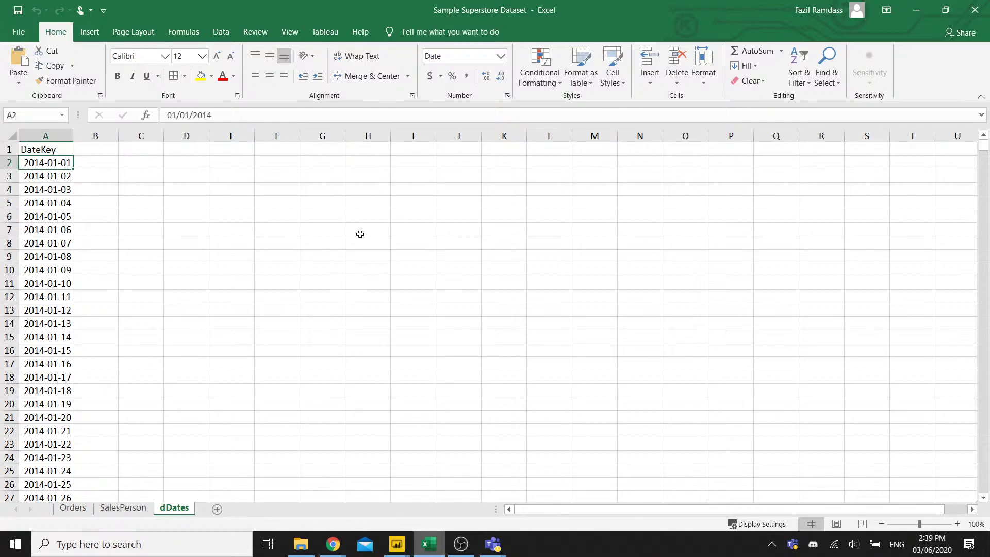
pyautogui.scroll(-4, 268, 286)
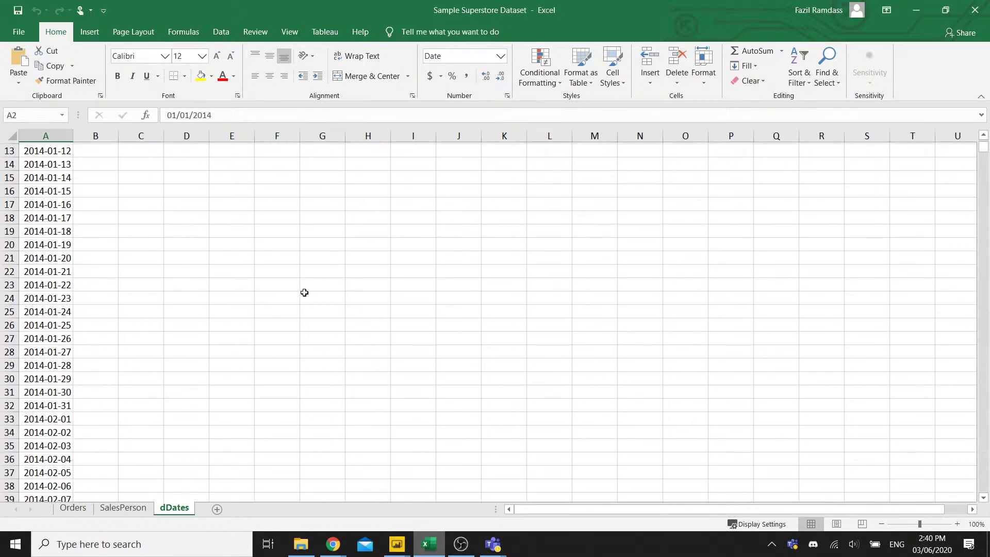
pyautogui.moveTo(976, 152); pyautogui.dragTo(983, 487)
pyautogui.scroll(-1, 198, 433)
pyautogui.scroll(-1, 198, 433)
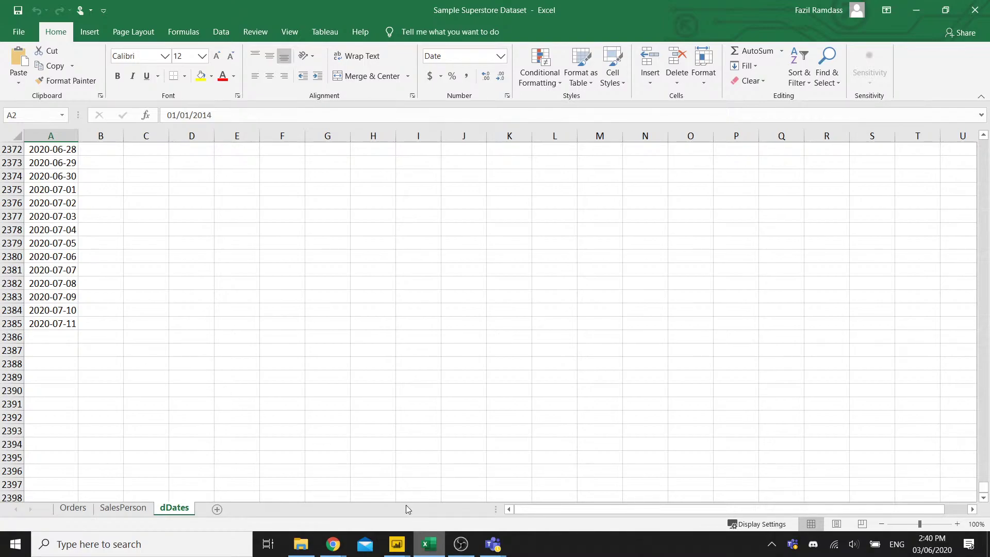
# Switch back to the Sales Demo report in Power BI Desktop and connect to the Sample Superstore Dataset Excel workbook as a data source.
pyautogui.moveTo(402, 546)
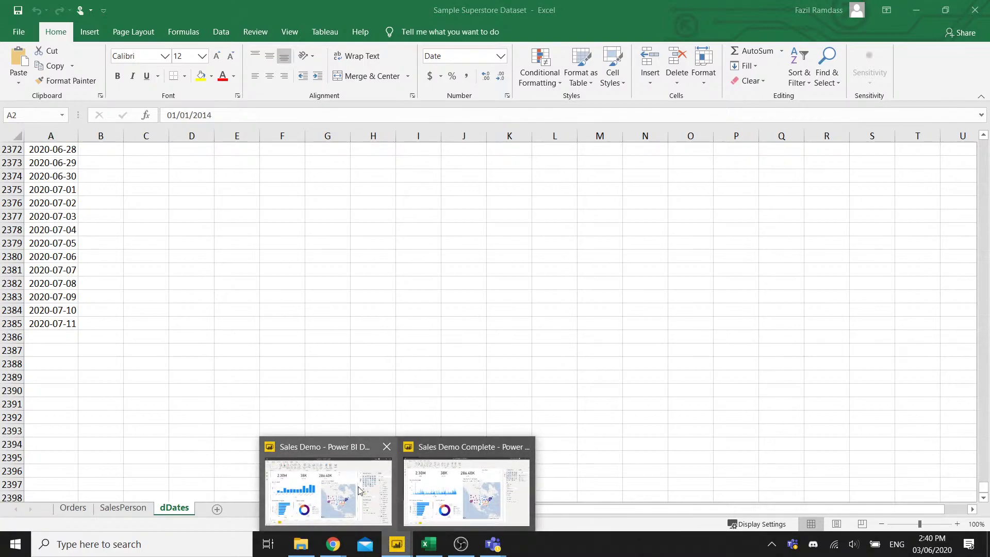
pyautogui.click(338, 447)
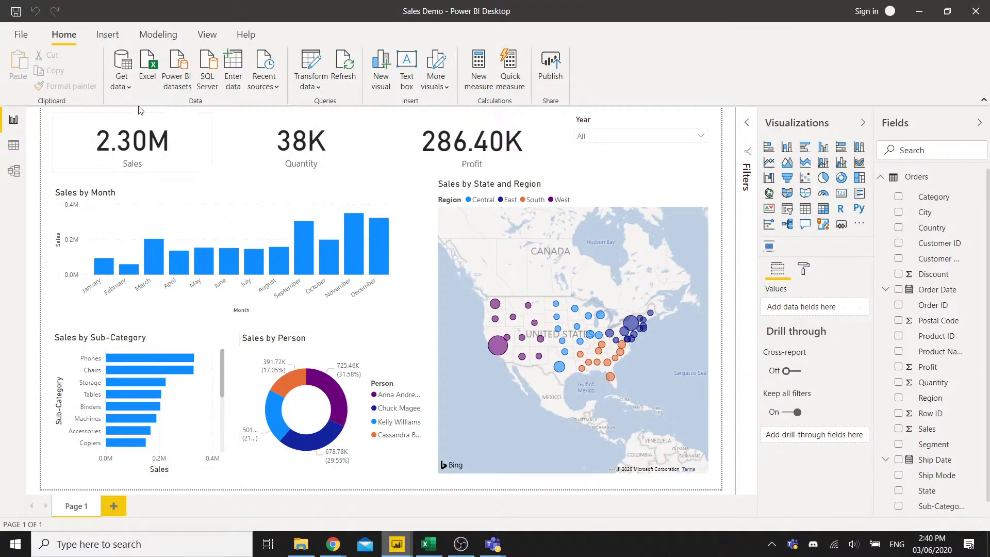
pyautogui.click(128, 89)
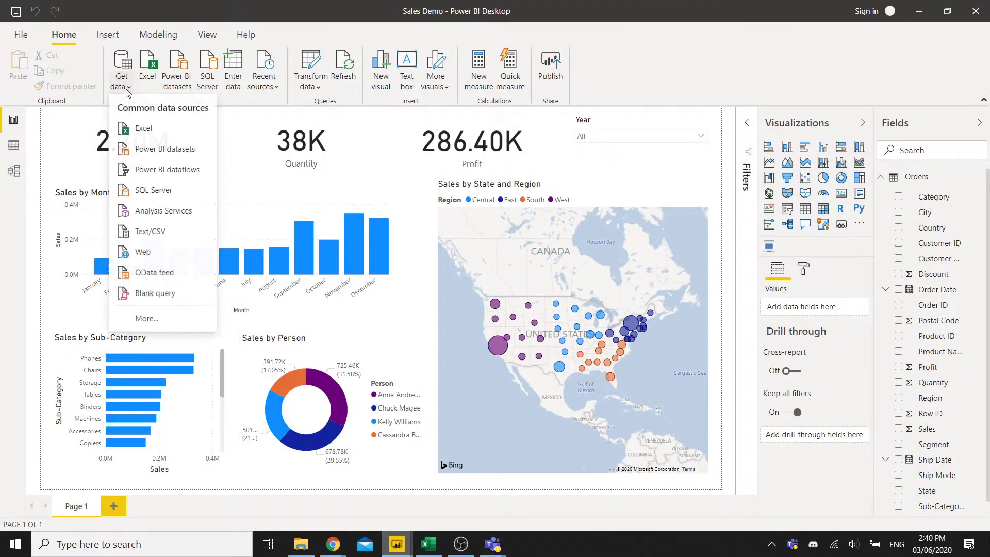
pyautogui.click(144, 129)
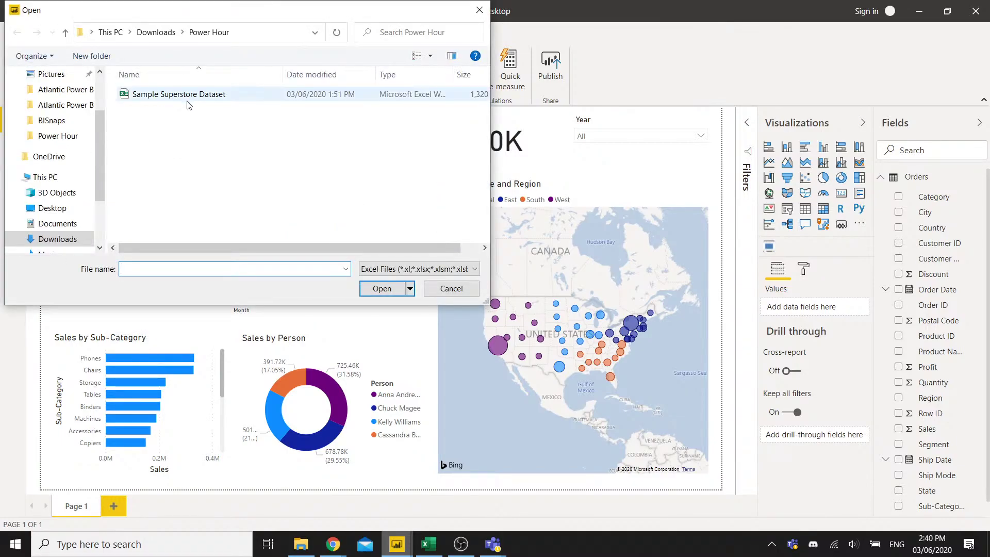
pyautogui.click(219, 96)
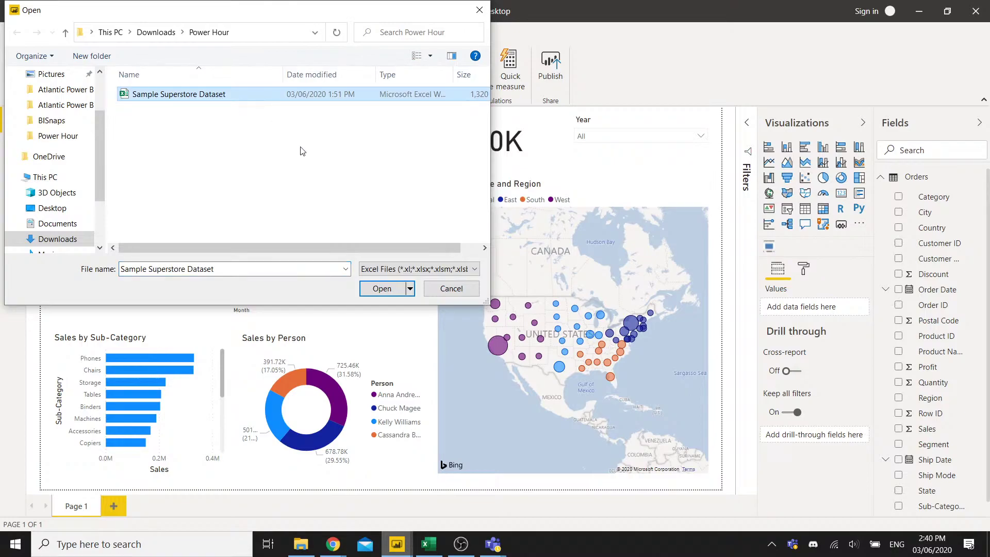
pyautogui.click(382, 288)
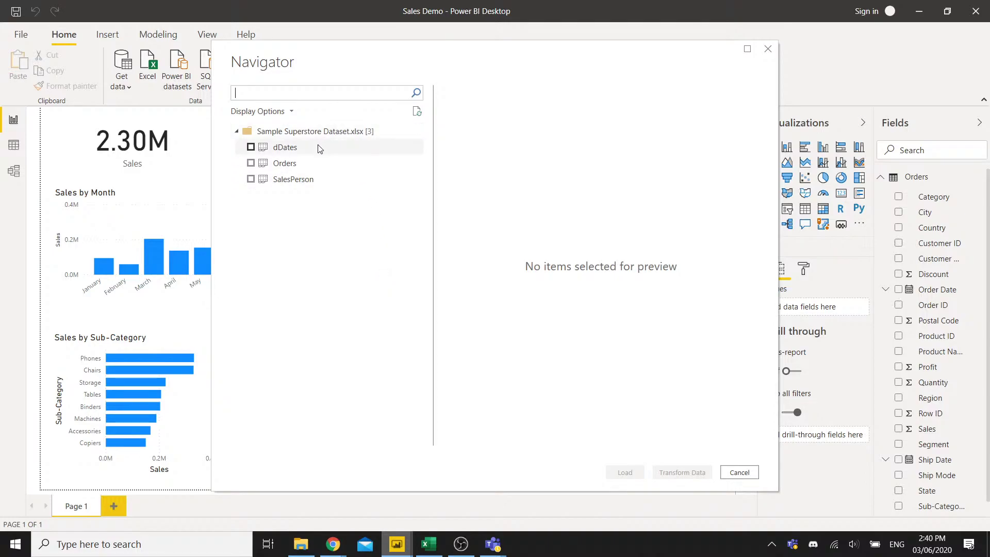
# Preview the workbook's Orders, SalesPerson and dDates sheets, and load only dDates into the model.
pyautogui.click(297, 169)
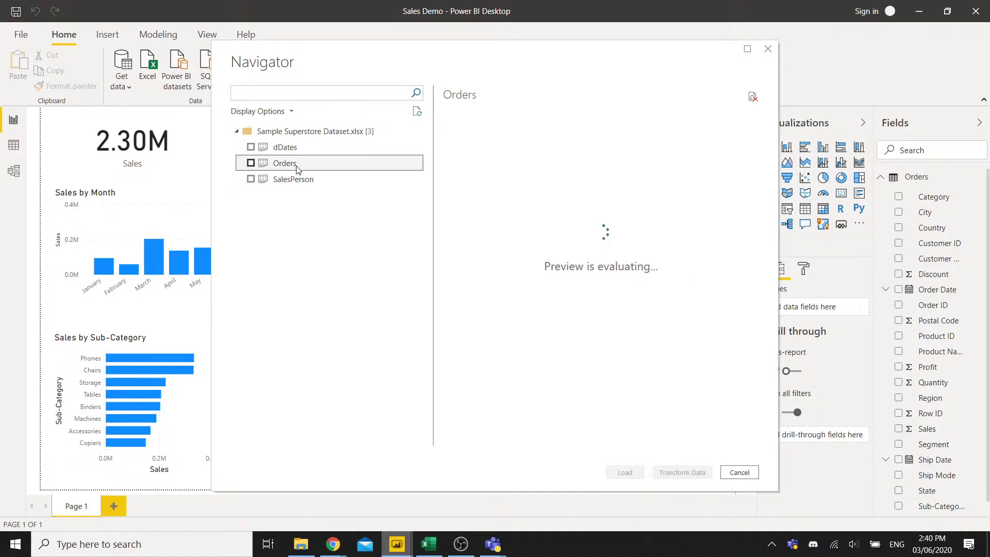
pyautogui.click(304, 182)
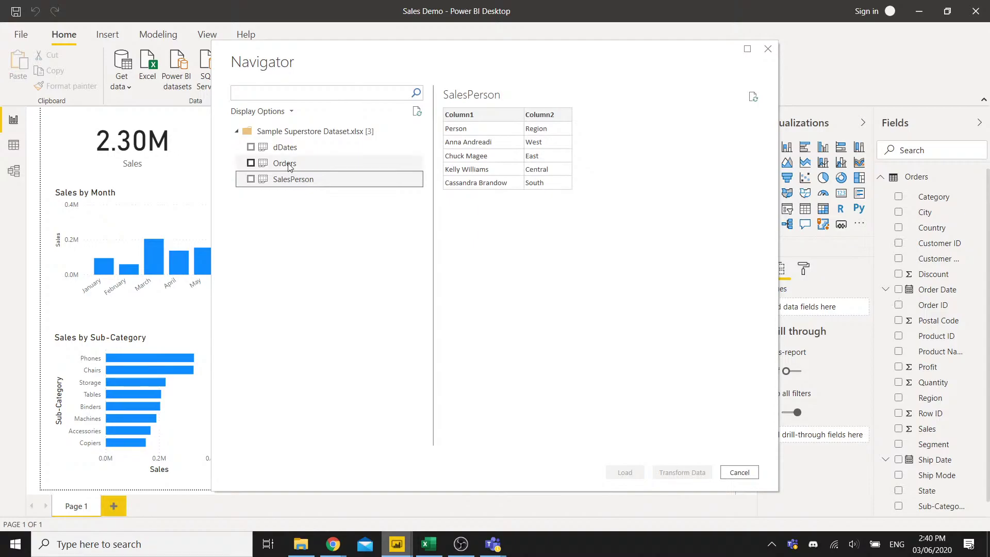
pyautogui.click(296, 149)
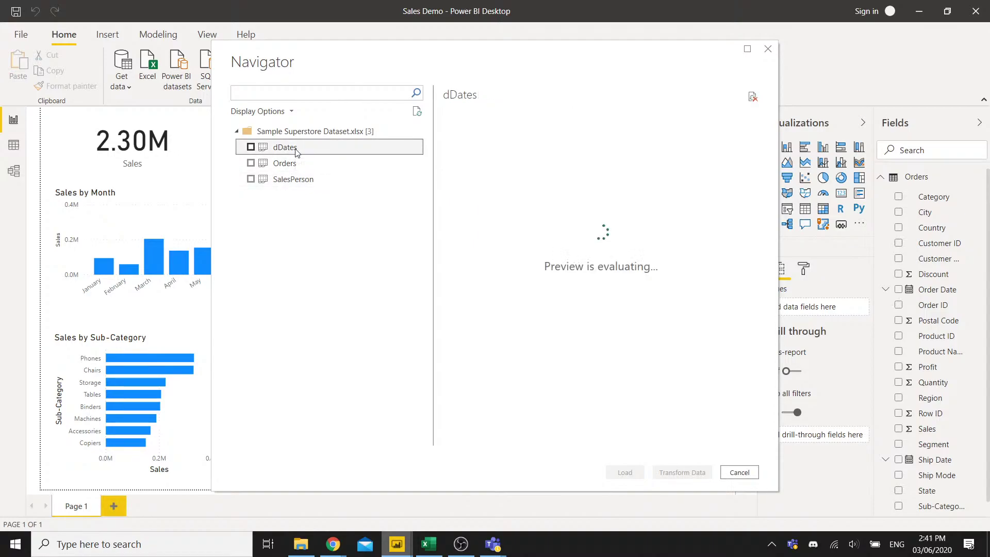
pyautogui.click(252, 148)
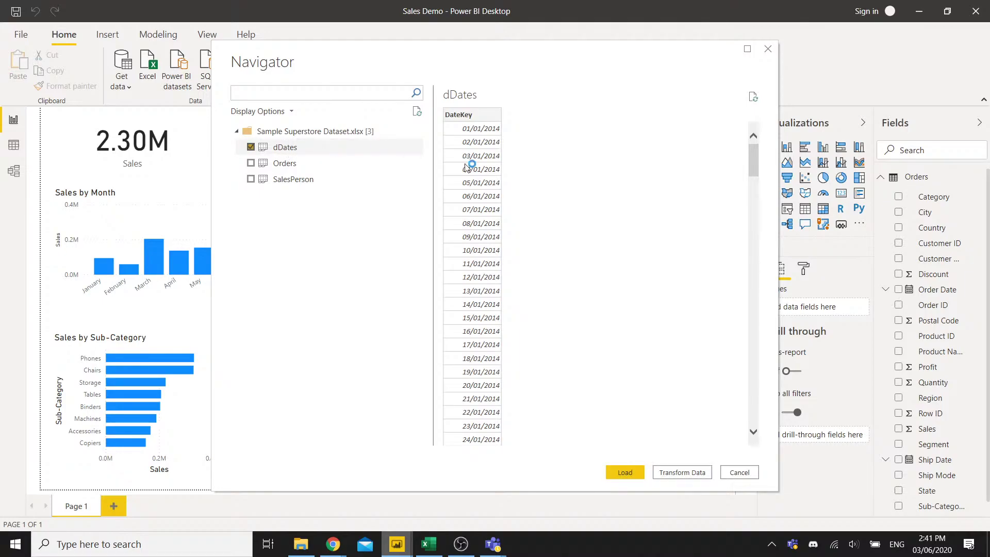
pyautogui.click(624, 473)
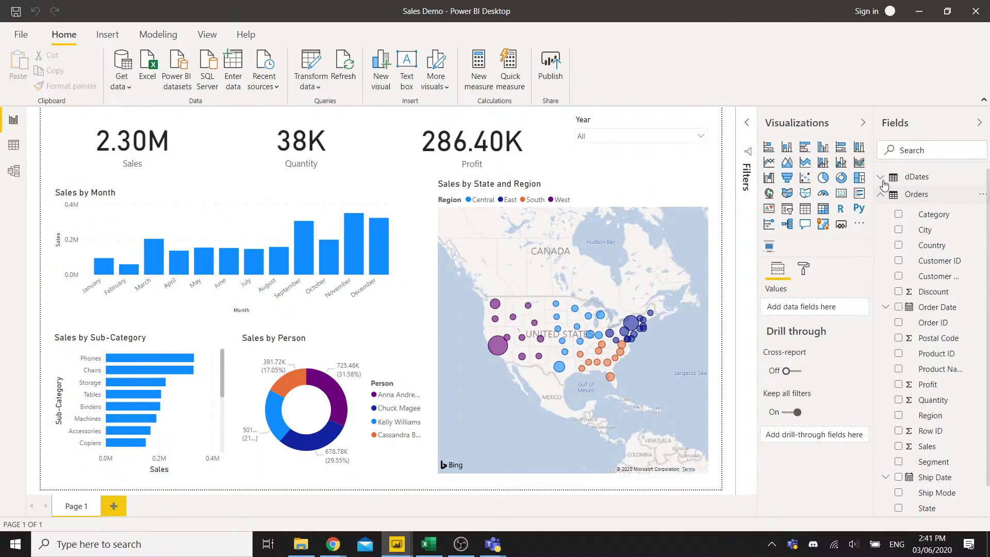
# Open the Power Query Editor to transform the data, look at the SalesPerson query and display the dDates query.
pyautogui.click(320, 88)
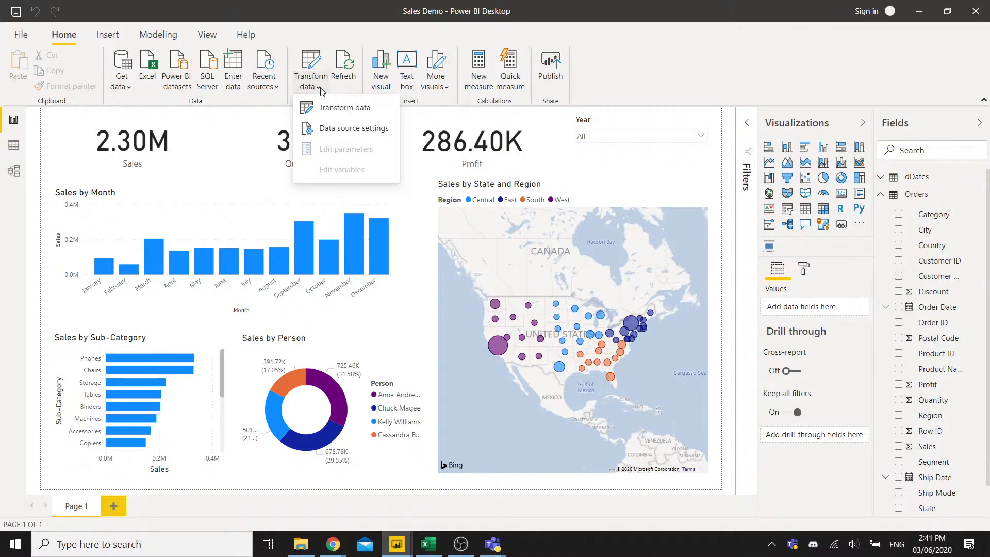
pyautogui.click(331, 113)
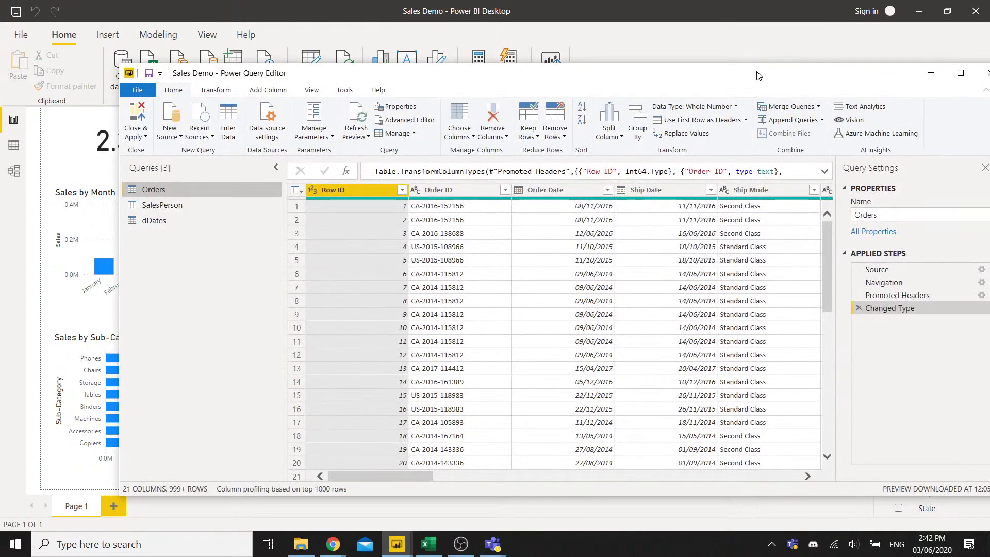
pyautogui.moveTo(758, 76); pyautogui.dragTo(712, 73)
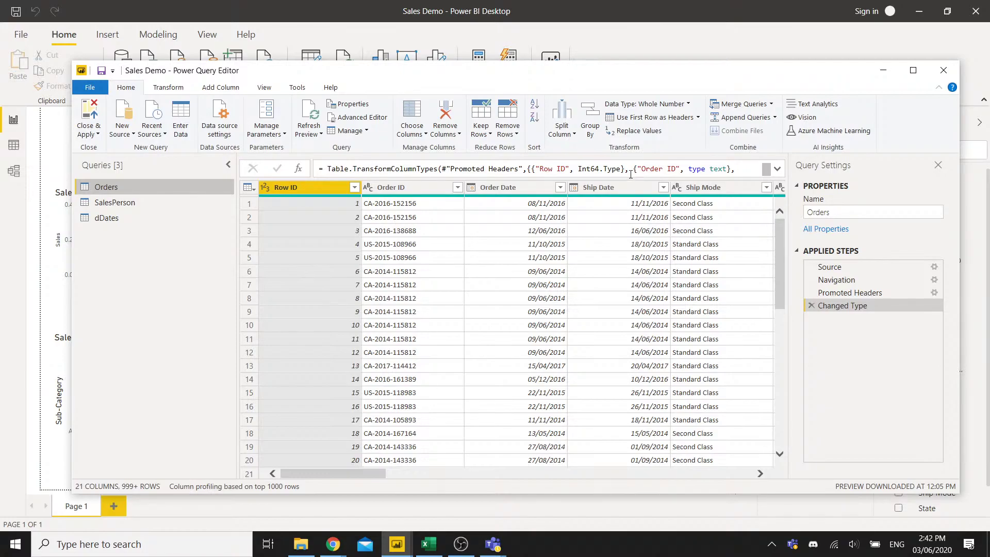
pyautogui.moveTo(626, 80); pyautogui.dragTo(602, 76)
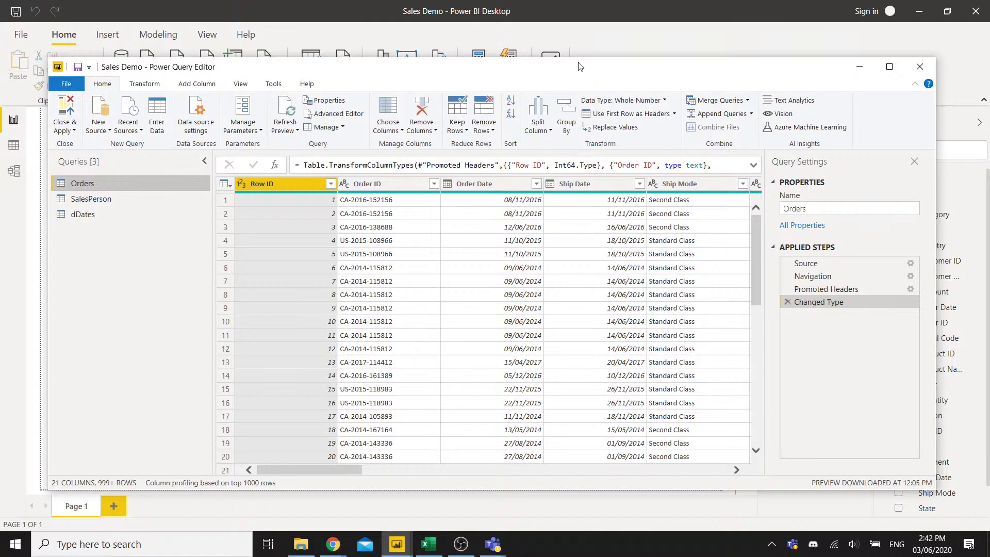
pyautogui.click(102, 198)
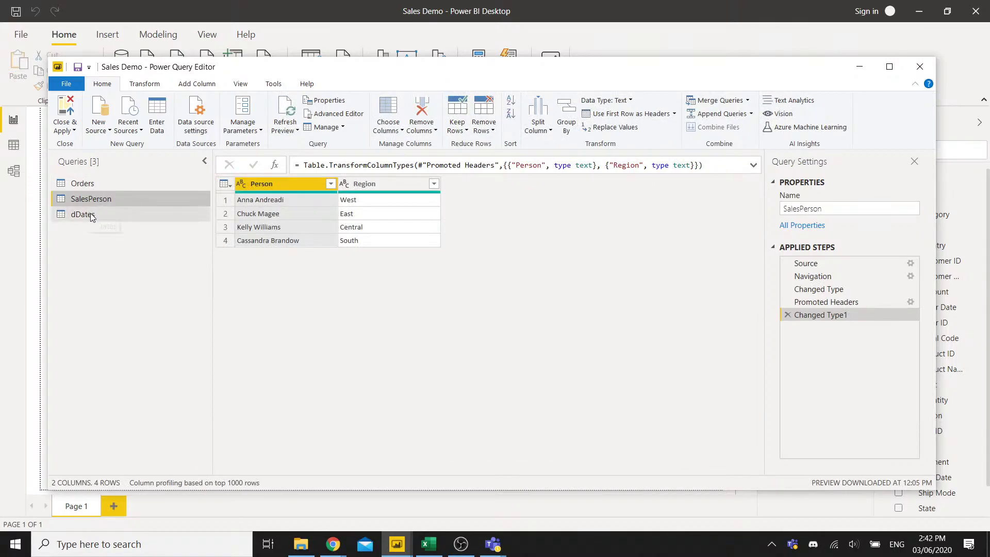
pyautogui.click(91, 216)
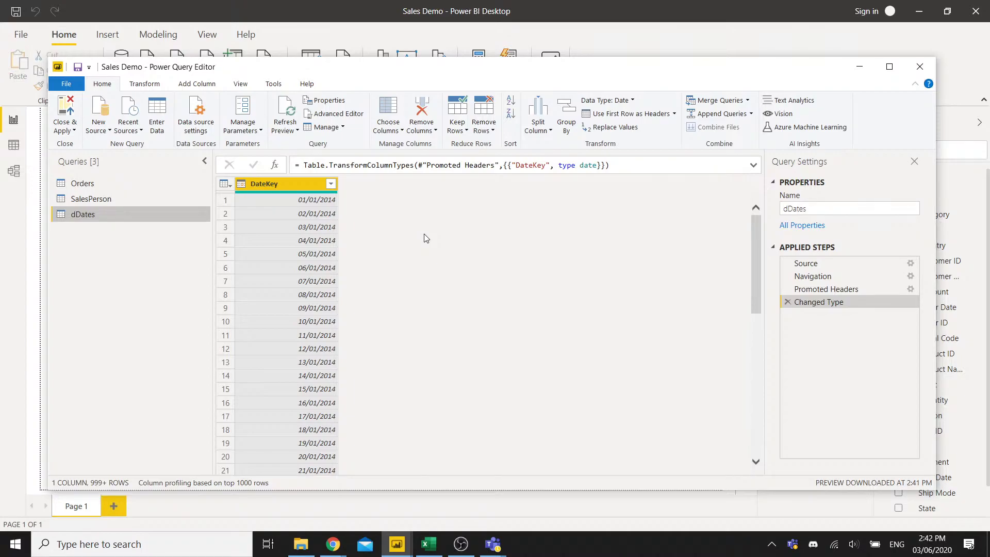
# Duplicate the DateKey column in the dDates query.
pyautogui.rightClick(284, 182)
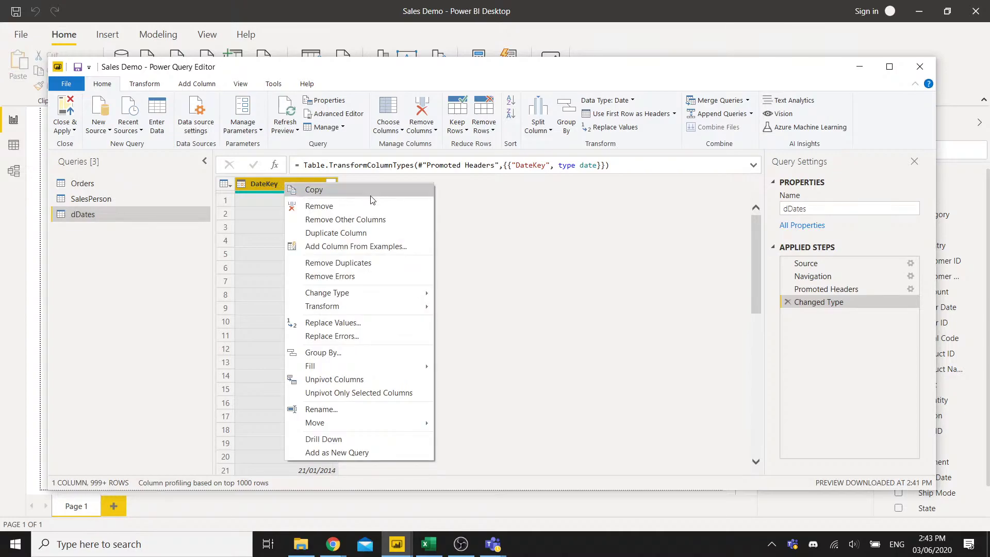
pyautogui.click(537, 223)
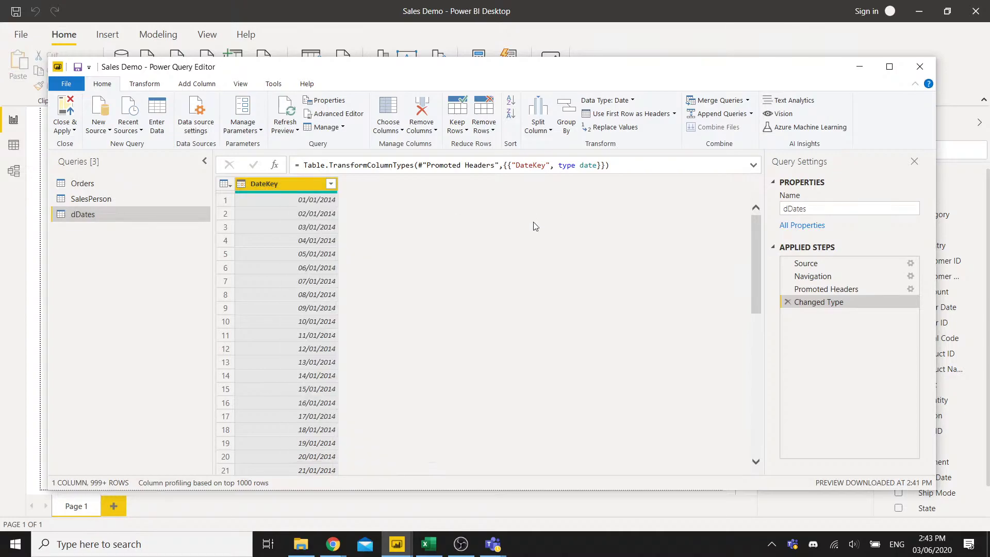
pyautogui.rightClick(284, 187)
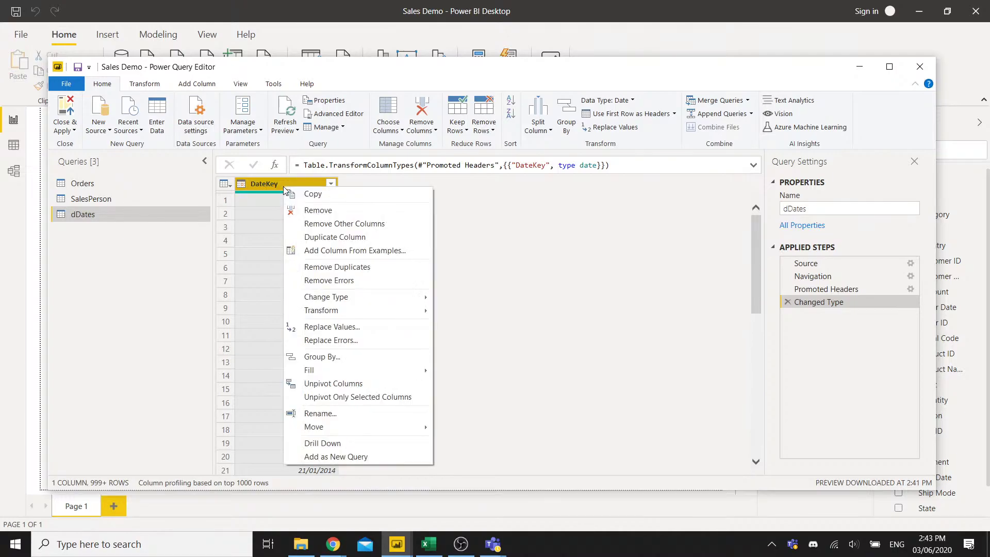
pyautogui.click(333, 241)
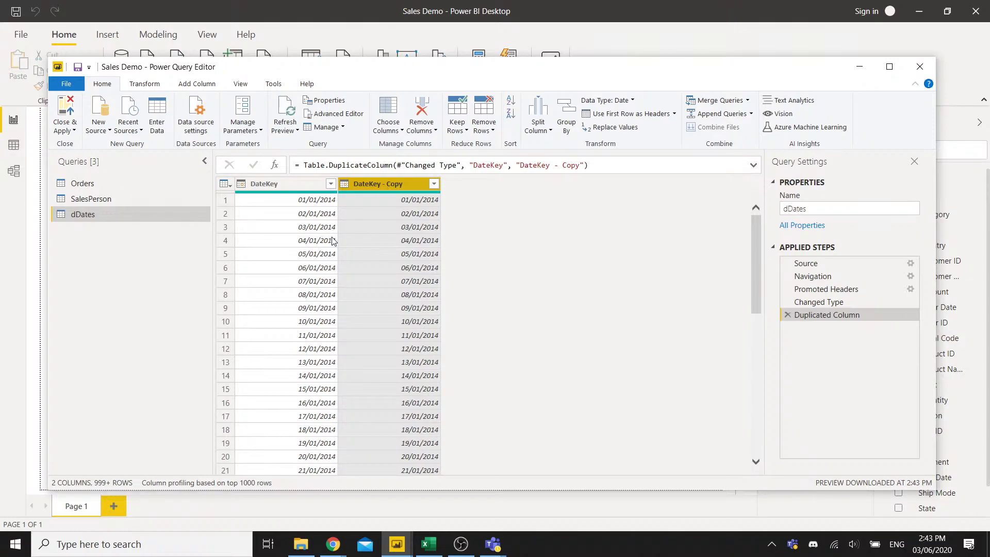
# Transform the DateKey - Copy column into the name of the day.
pyautogui.rightClick(393, 185)
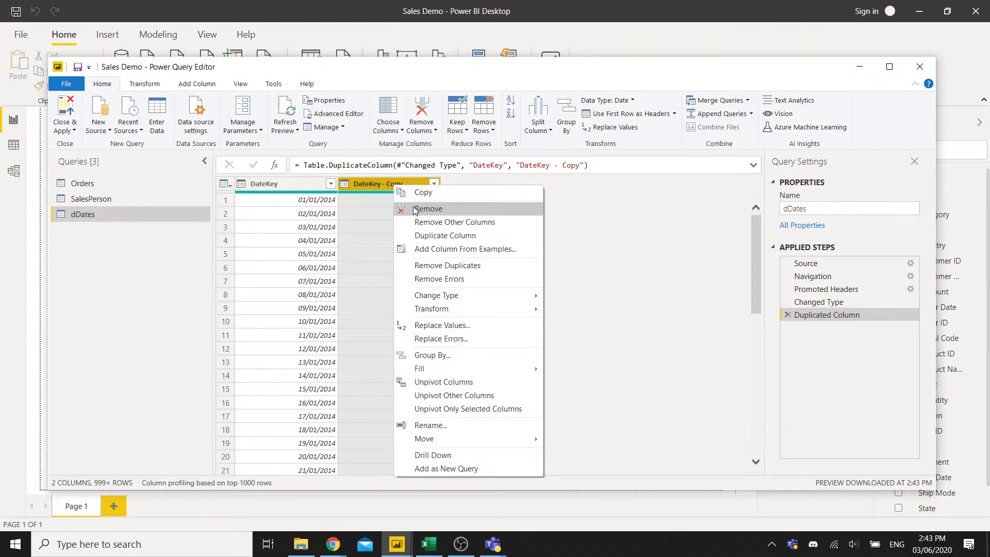
pyautogui.moveTo(463, 309)
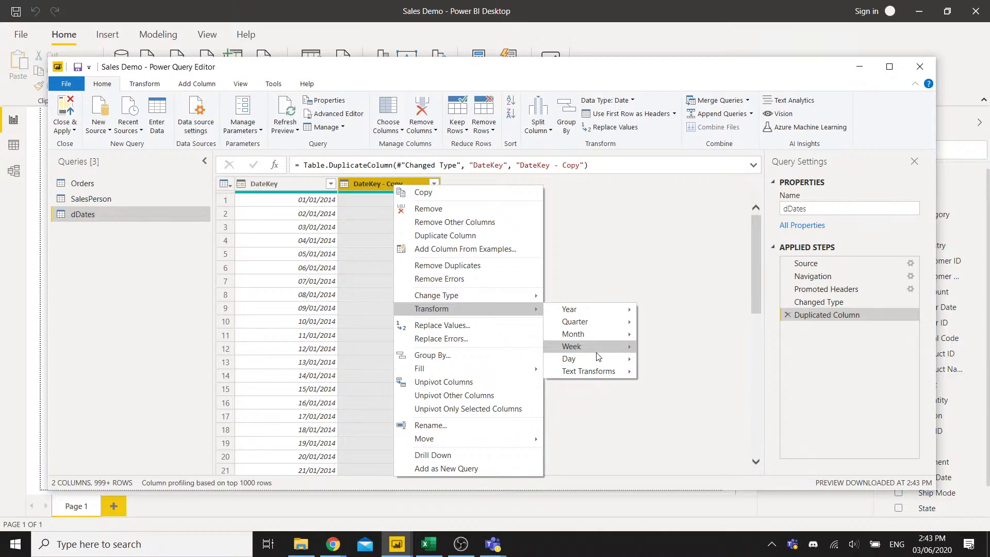
pyautogui.moveTo(593, 363)
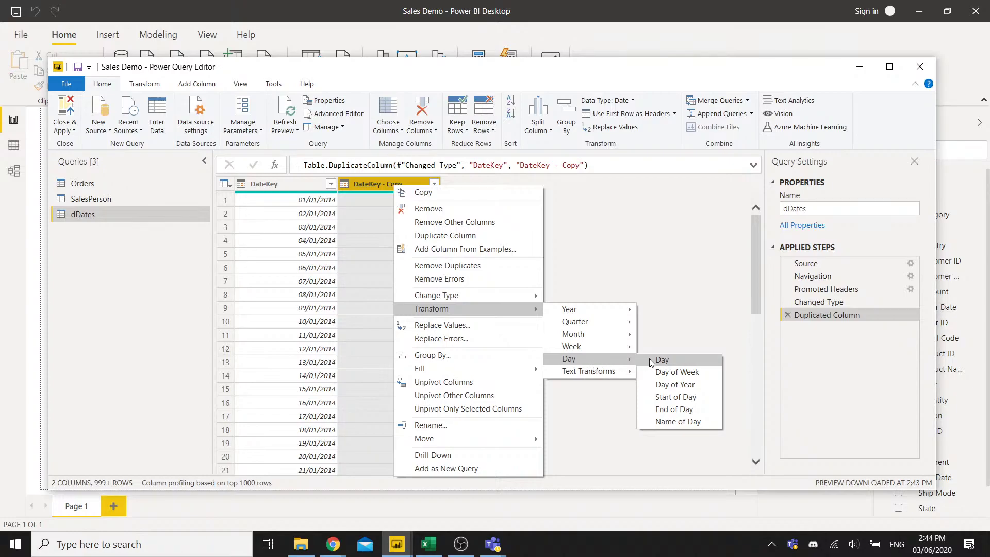
pyautogui.click(664, 424)
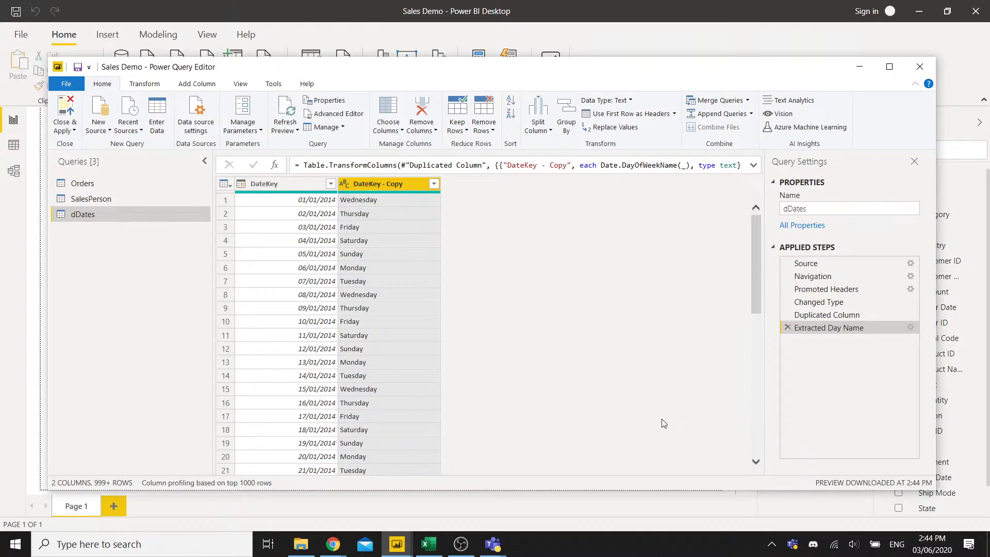
# Rename the DateKey - Copy column holding the day names as NameofDay.
pyautogui.doubleClick(409, 186)
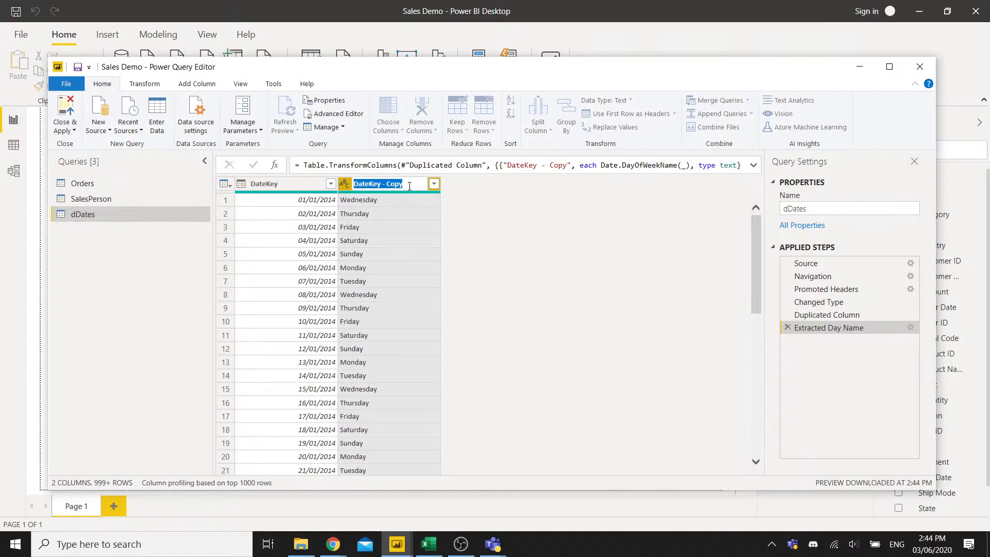
pyautogui.write('NameofDay')
pyautogui.press('Return')
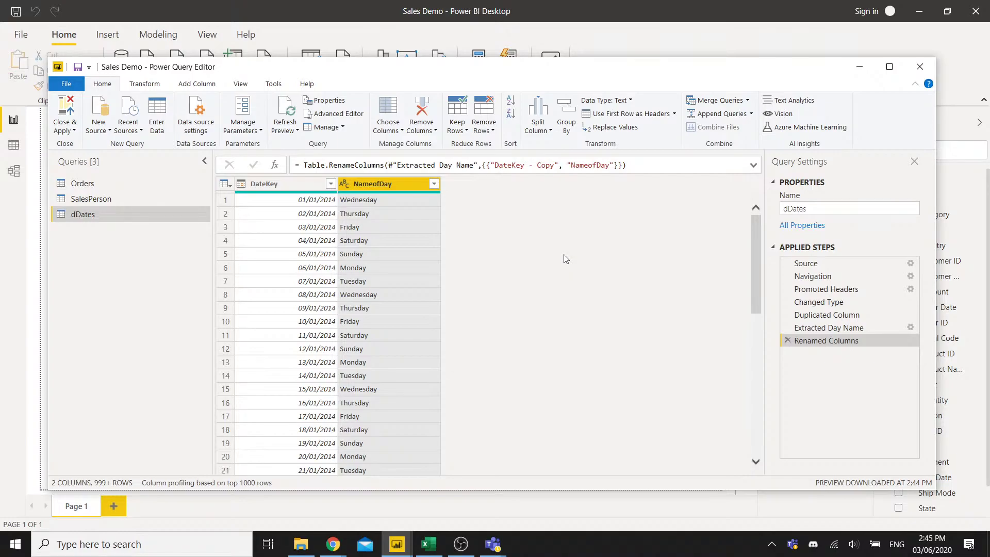
pyautogui.press('XF86AudioLowerVolume')
pyautogui.press('XF86AudioLowerVolume')
pyautogui.press('XF86AudioLowerVolume')
# Duplicate the DateKey column and transform the copy into the week of the year.
pyautogui.click(273, 192)
pyautogui.rightClick(281, 190)
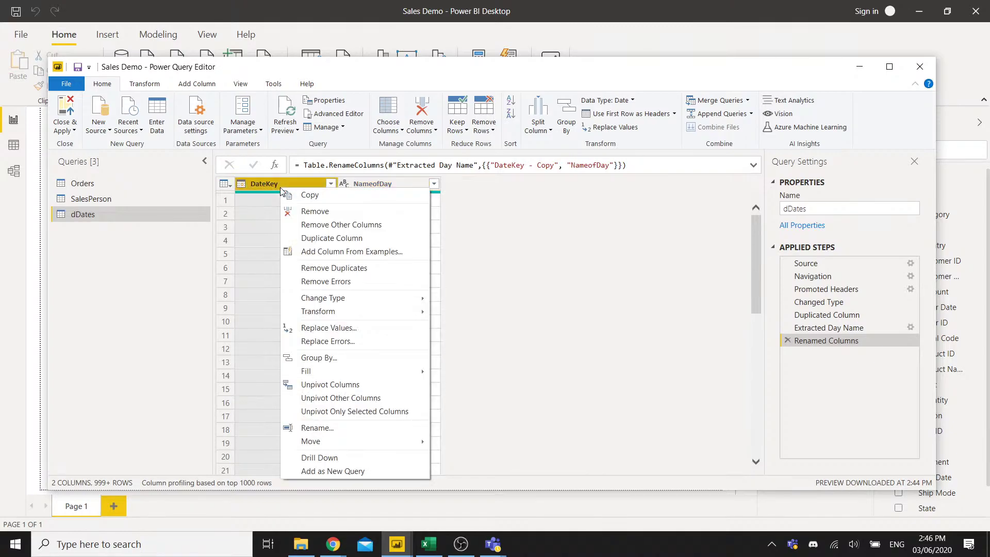
pyautogui.click(330, 242)
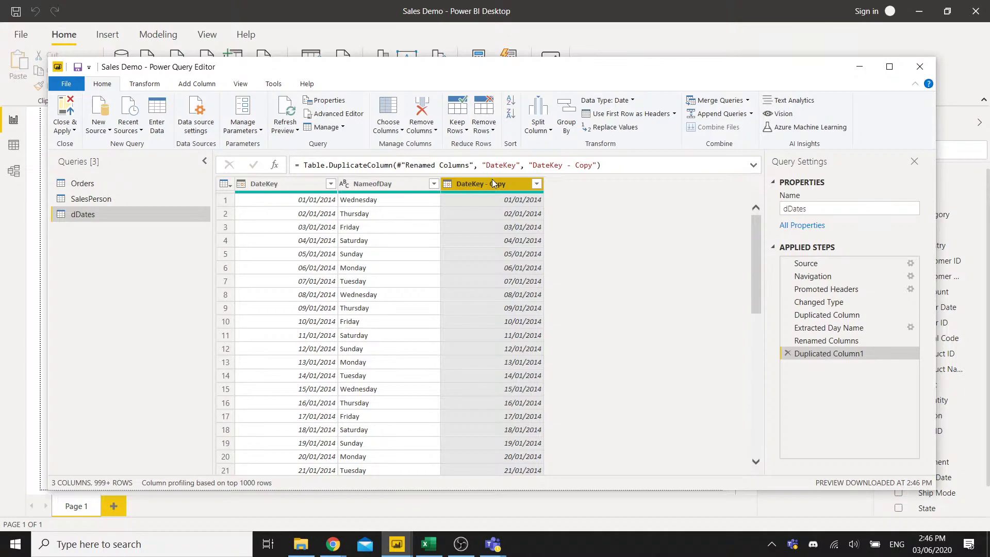
pyautogui.rightClick(495, 187)
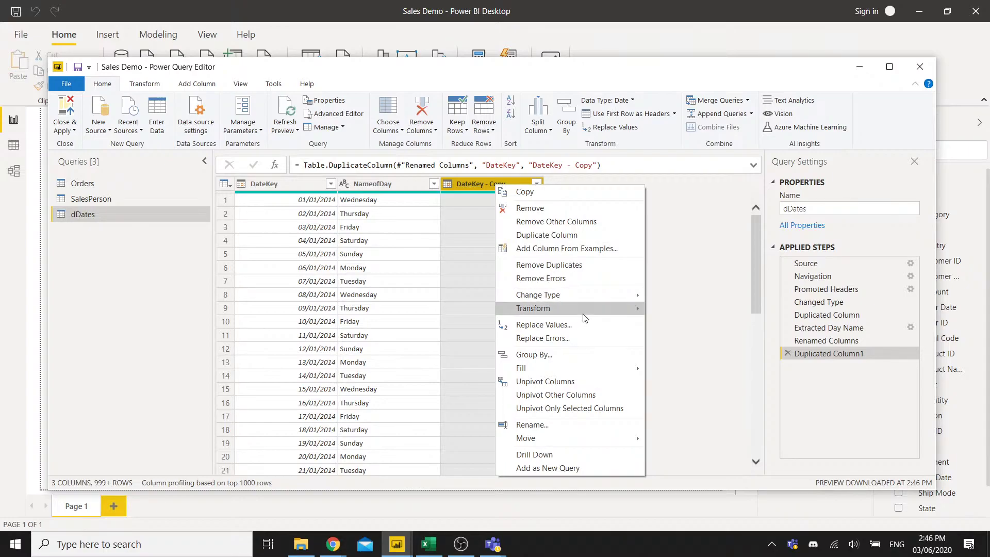
pyautogui.moveTo(585, 310)
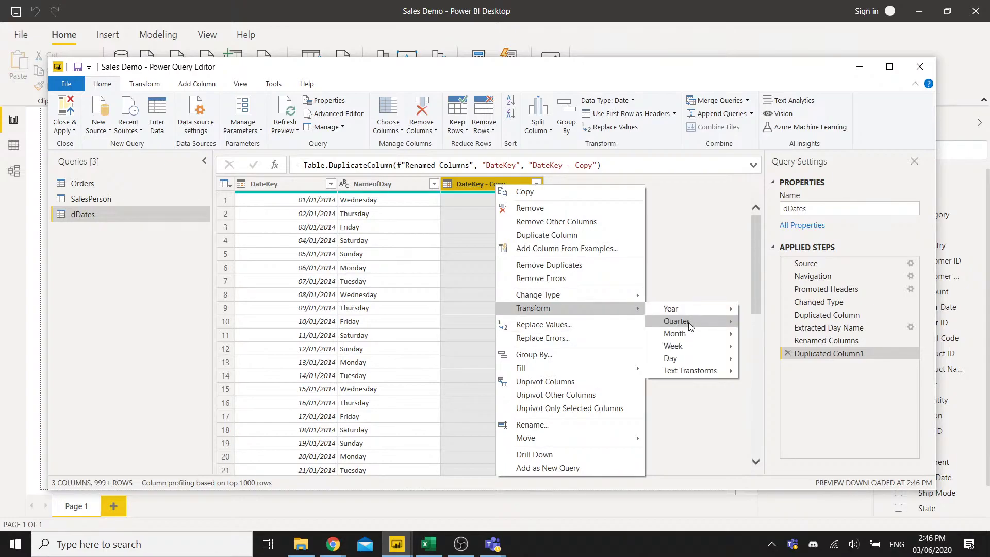
pyautogui.moveTo(694, 345)
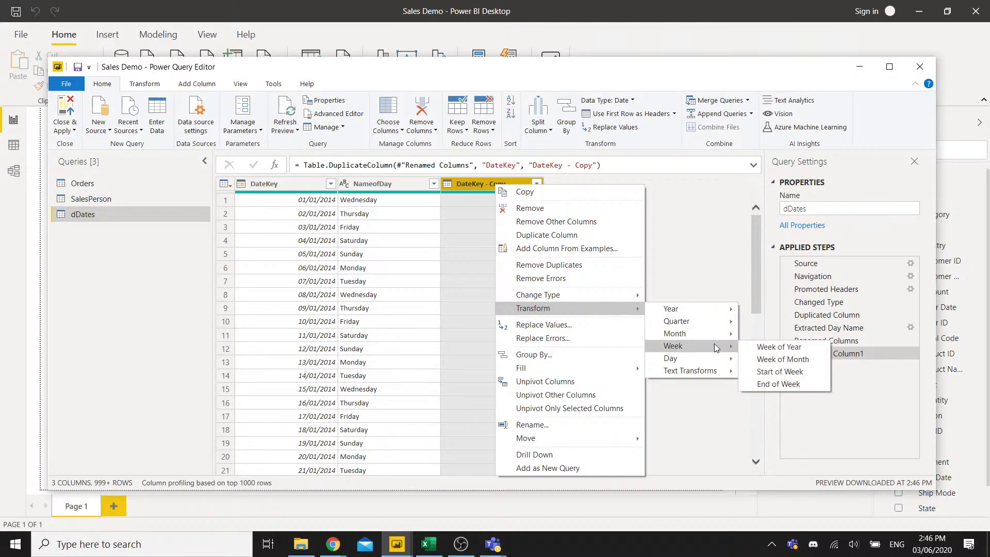
pyautogui.click(775, 351)
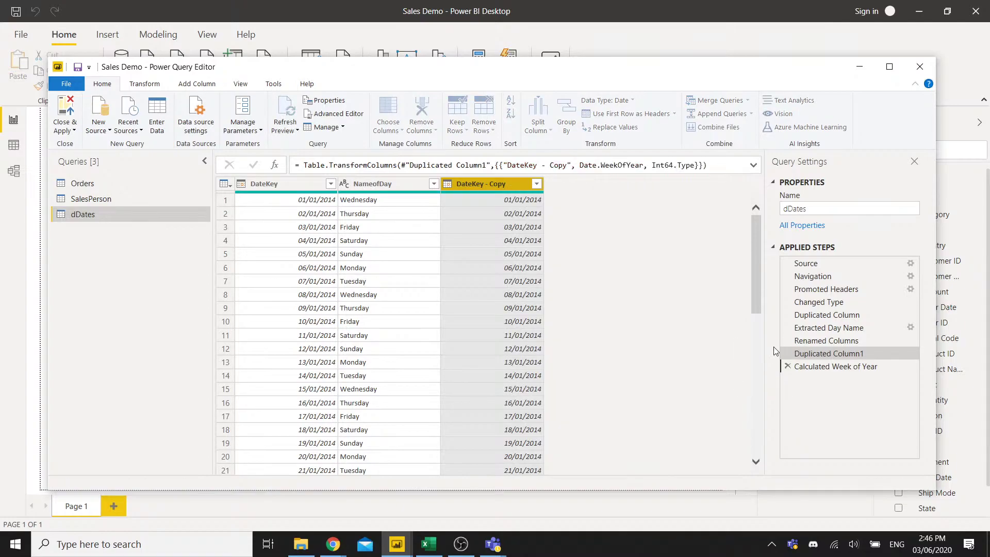
# Rename the week-of-year copy of the DateKey column as WeekofYear.
pyautogui.doubleClick(501, 187)
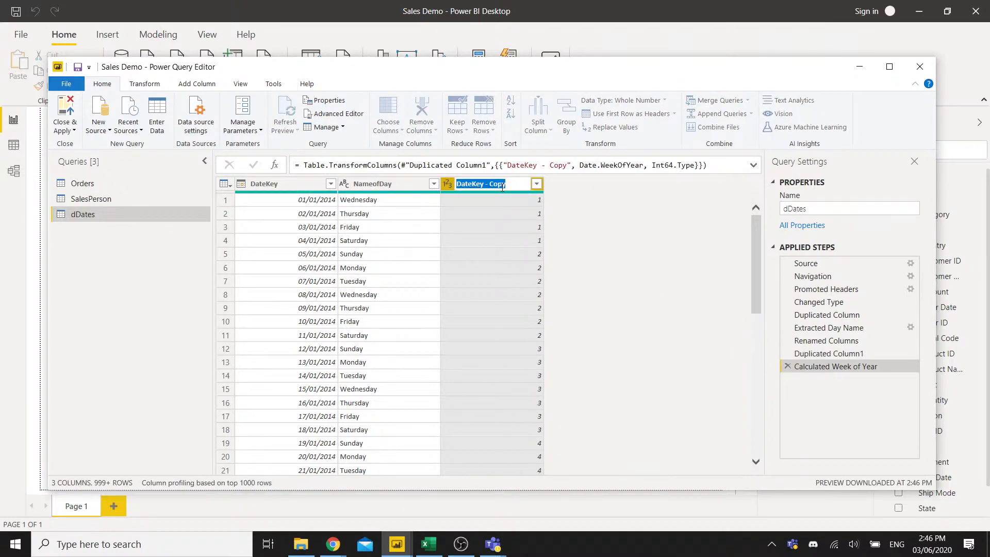
pyautogui.write('WeekofYear')
pyautogui.press('Return')
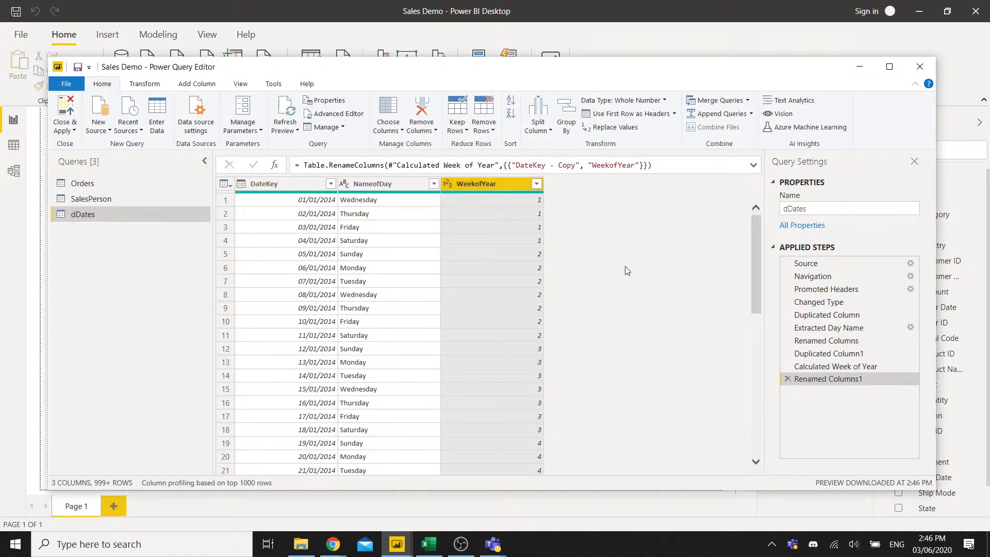
# Duplicate the DateKey column again and transform the copy into the month number.
pyautogui.rightClick(292, 184)
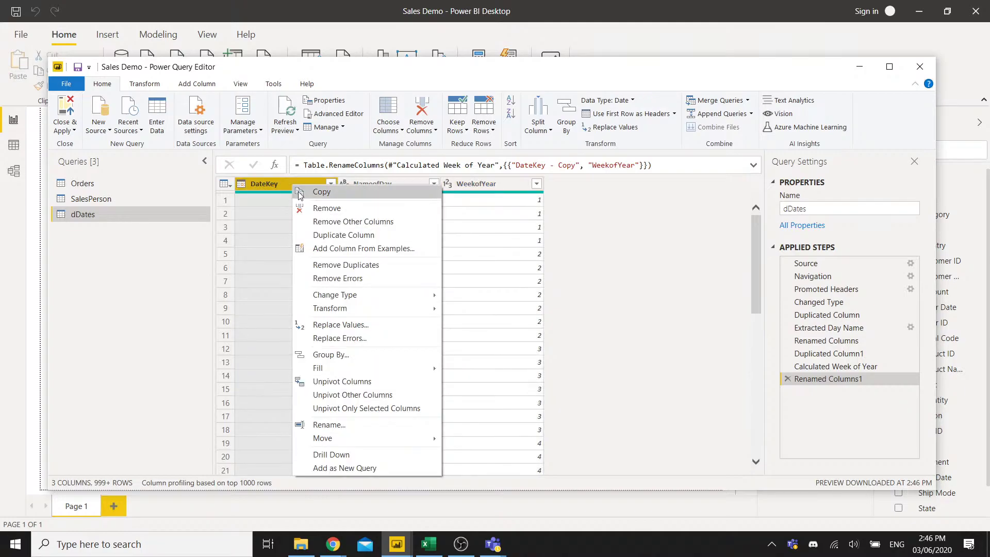
pyautogui.click(333, 235)
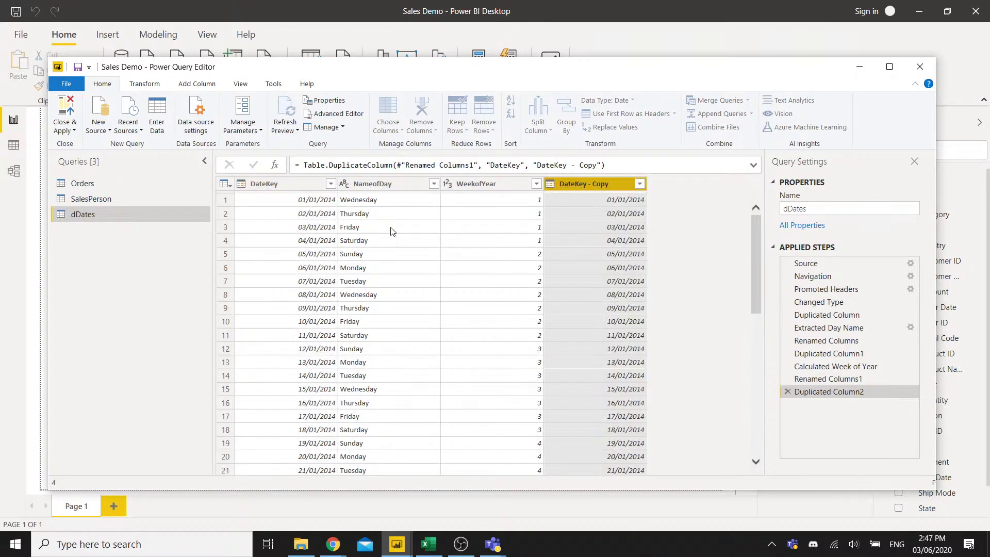
pyautogui.rightClick(611, 184)
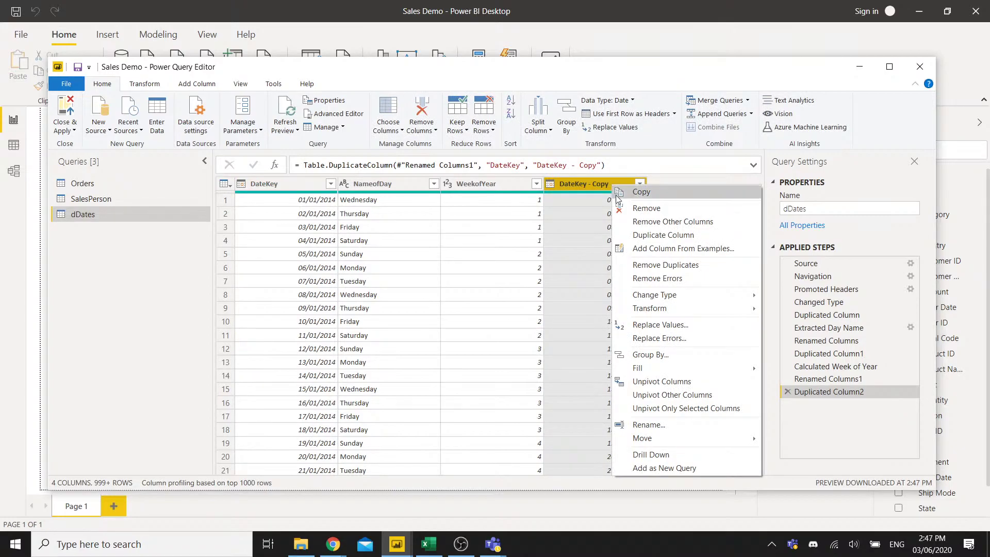
pyautogui.moveTo(652, 309)
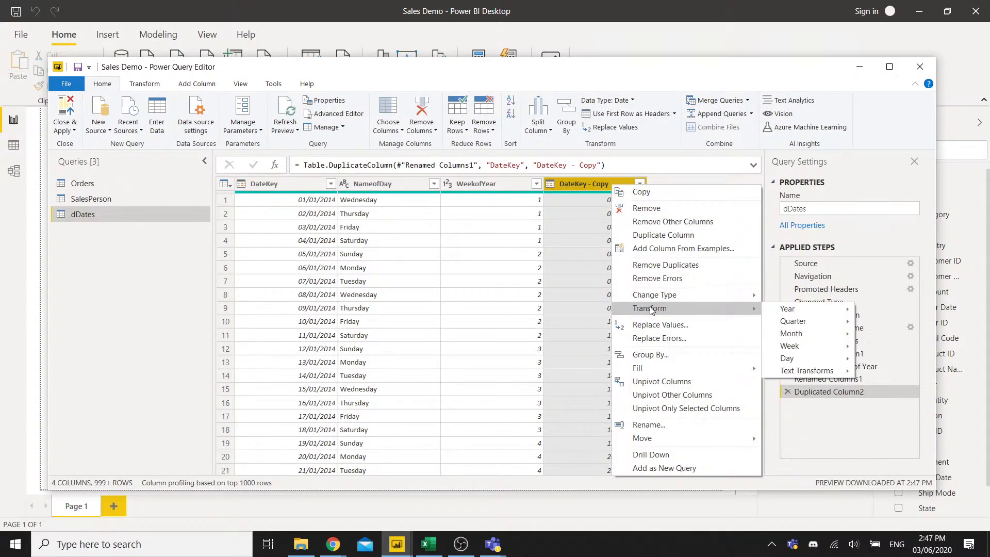
pyautogui.moveTo(820, 335)
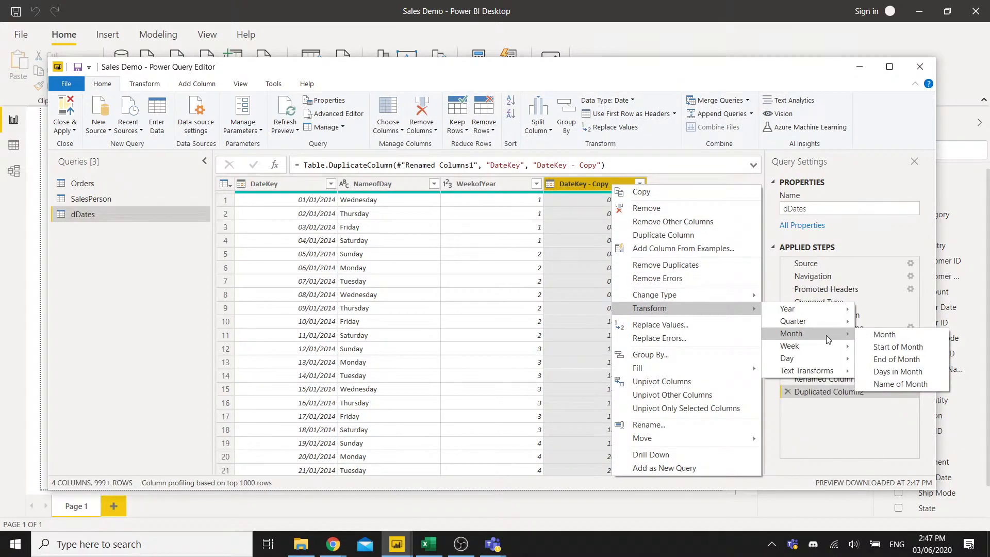
pyautogui.click(884, 335)
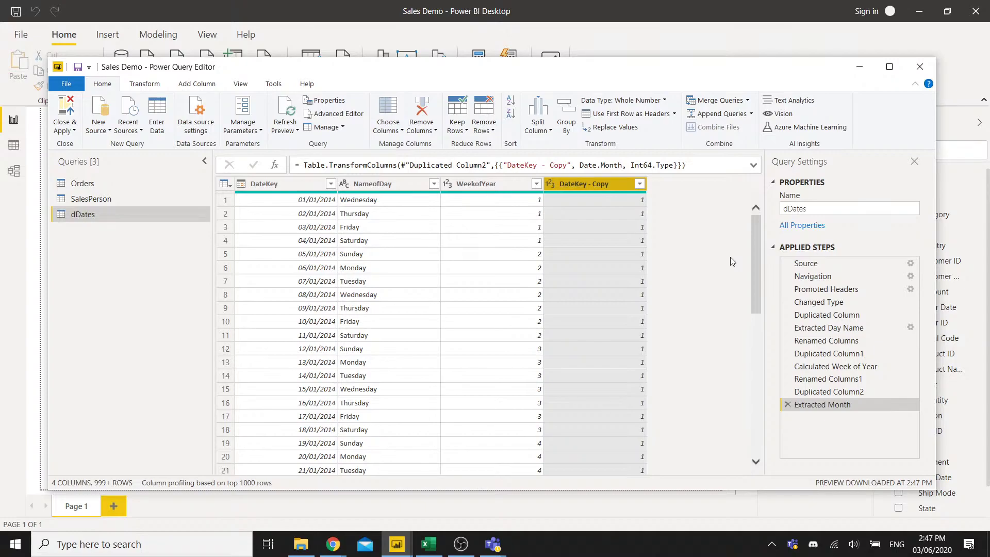
# Rename the column with the extracted month numbers as MonthNumber.
pyautogui.doubleClick(602, 186)
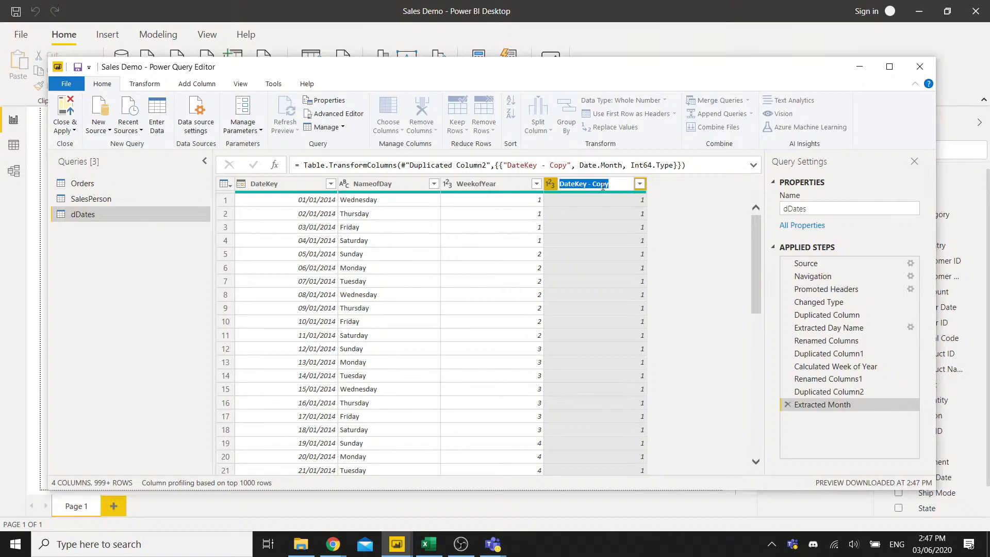
pyautogui.write('MonthNumber')
pyautogui.press('Return')
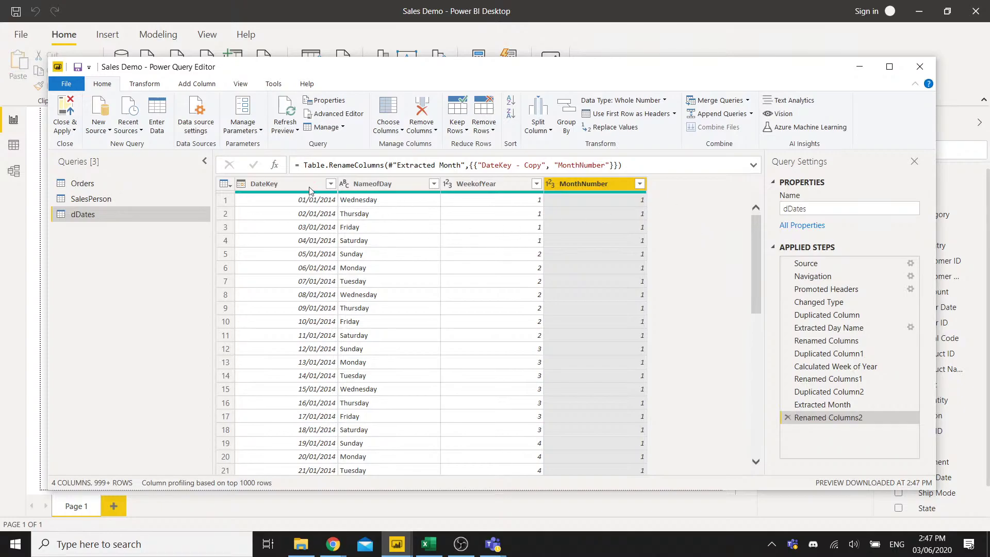
# Make another duplicate of the DateKey column and transform it into the name of the month.
pyautogui.rightClick(284, 183)
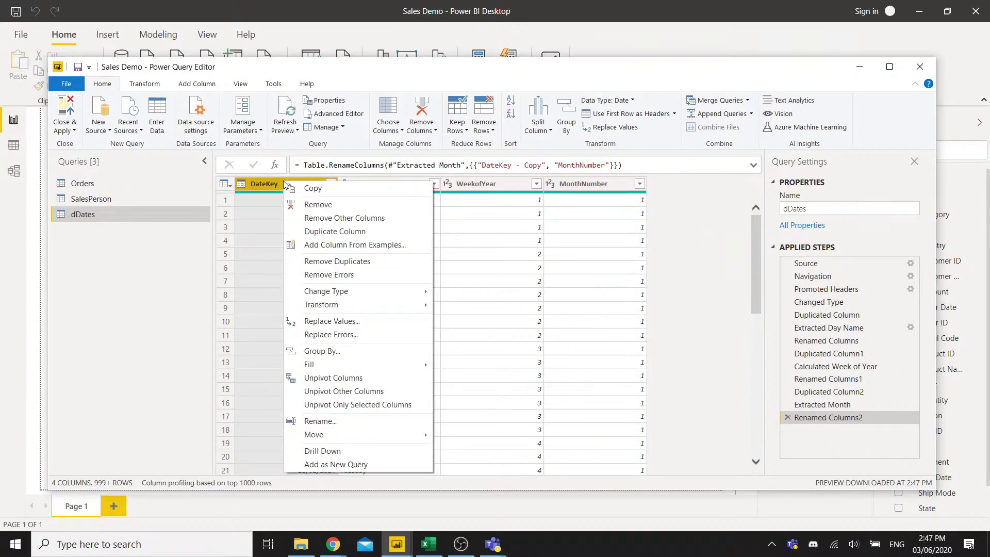
pyautogui.click(330, 232)
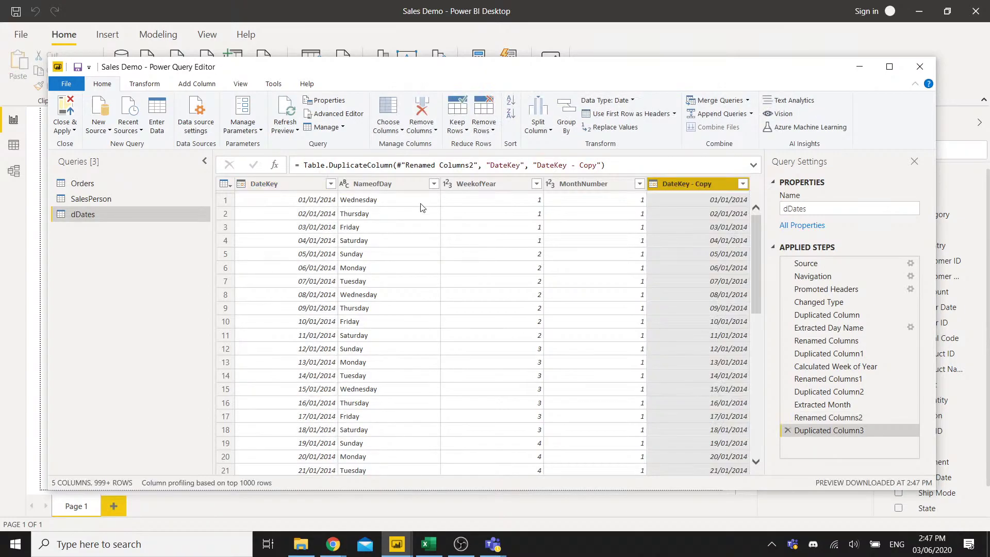
pyautogui.rightClick(699, 187)
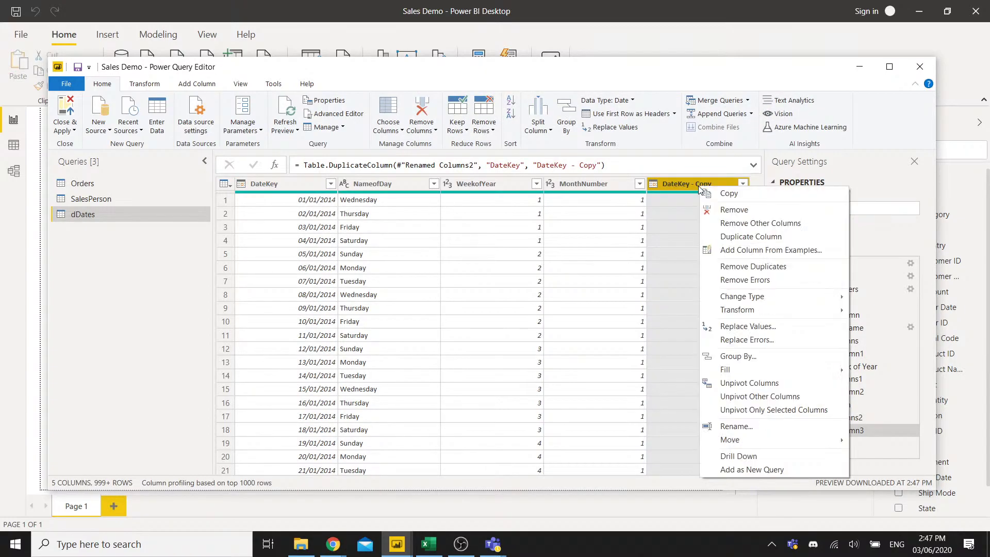
pyautogui.moveTo(730, 310)
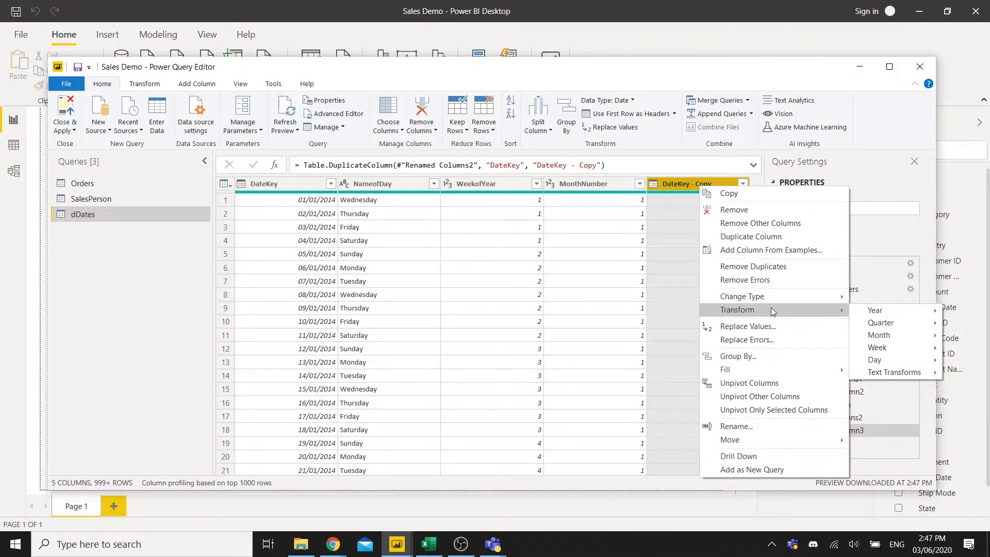
pyautogui.moveTo(896, 335)
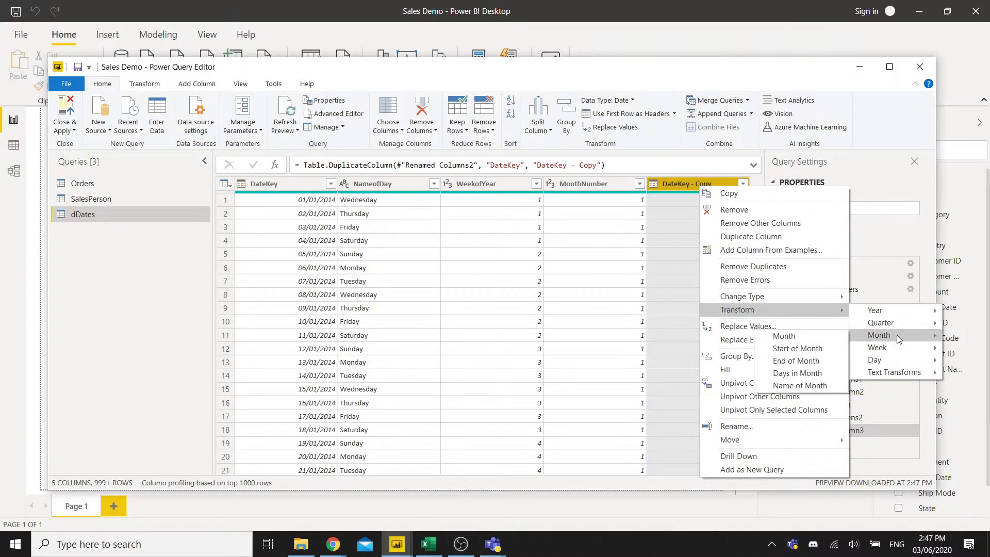
pyautogui.click(793, 388)
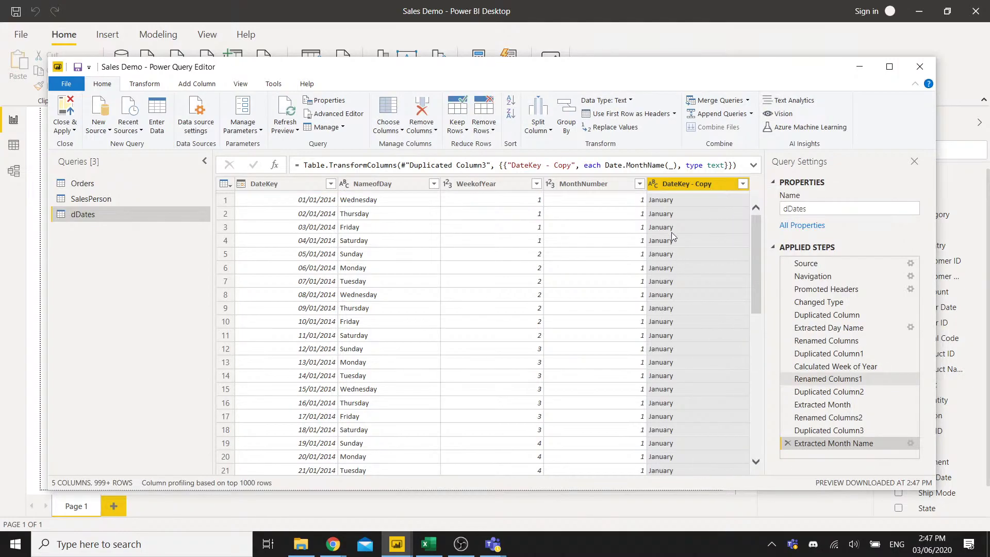
# Rename the column with the full month names as MonthNameLong.
pyautogui.doubleClick(692, 183)
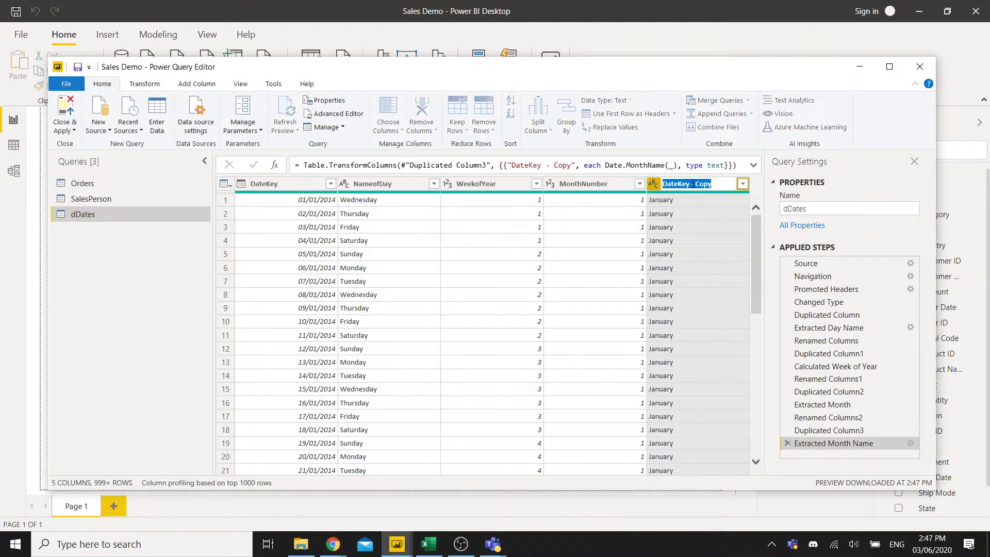
pyautogui.write('MonthNameLong')
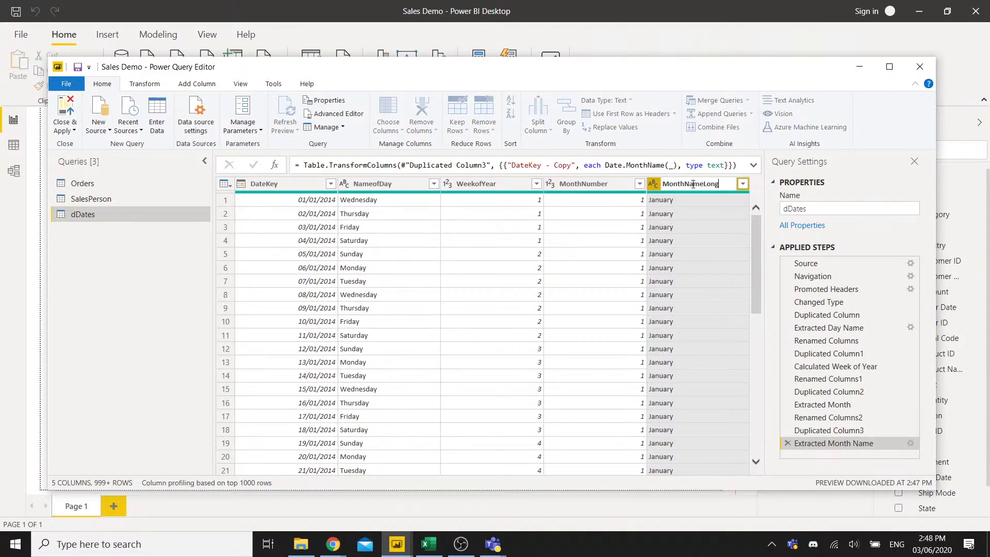
pyautogui.press('Return')
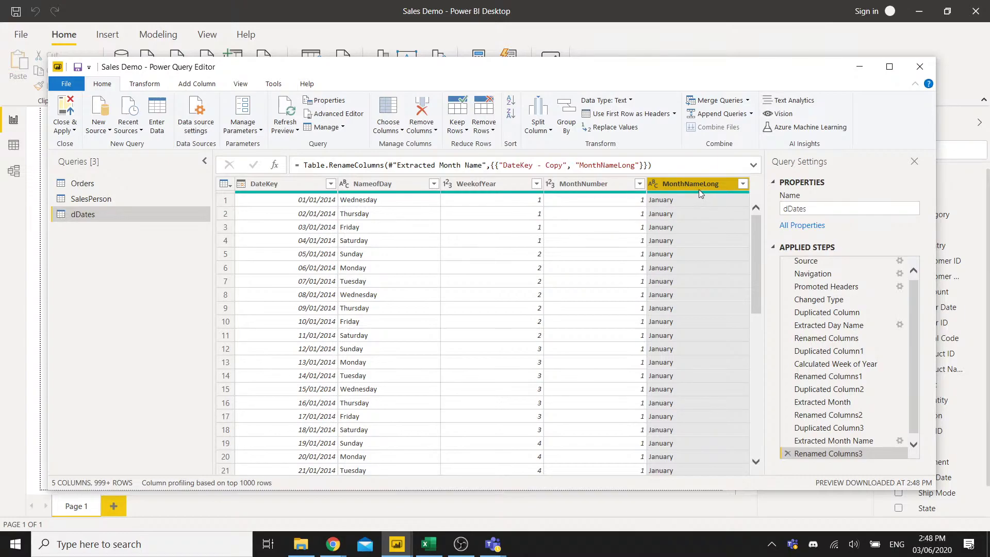
# Duplicate the MonthNameLong column and extract the first 3 characters of the copy.
pyautogui.rightClick(677, 186)
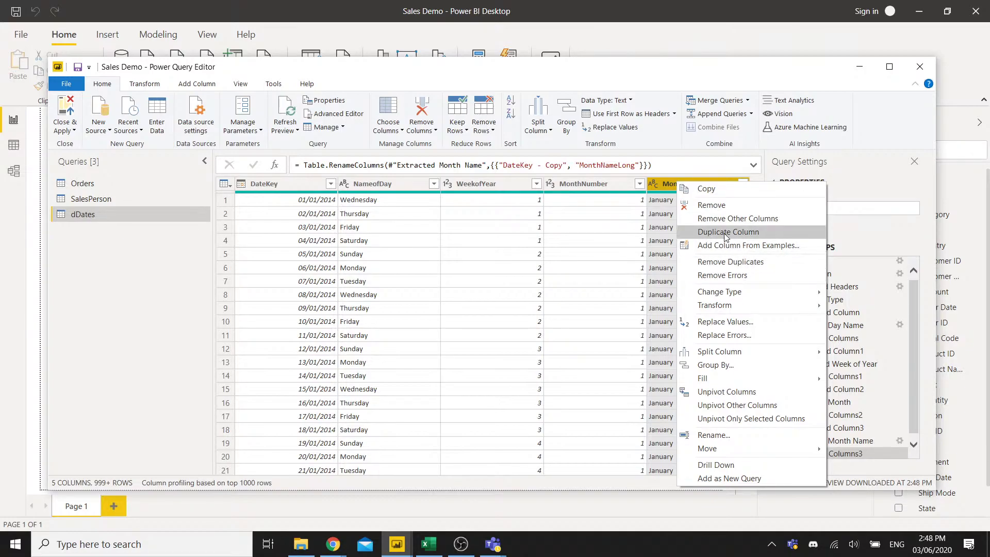
pyautogui.press('Escape')
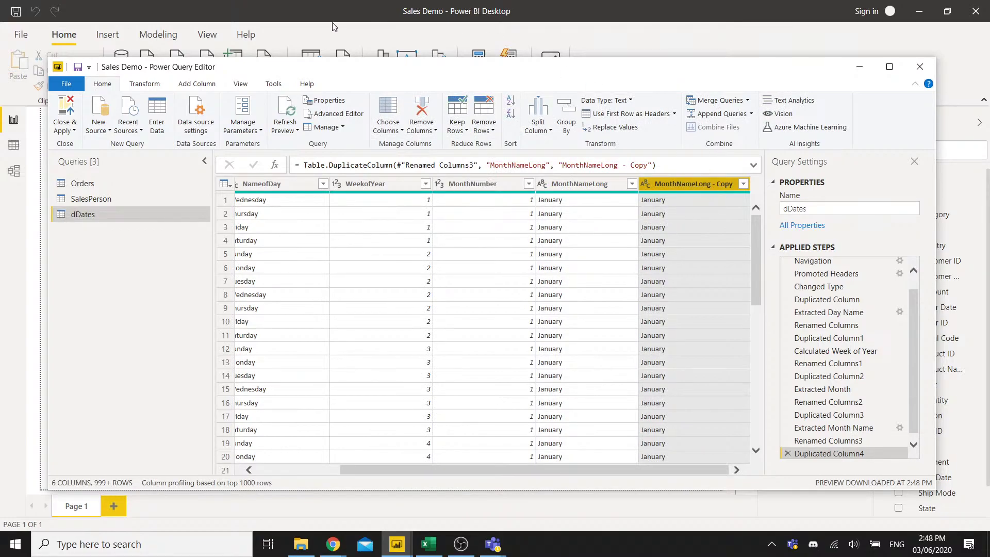
pyautogui.click(155, 84)
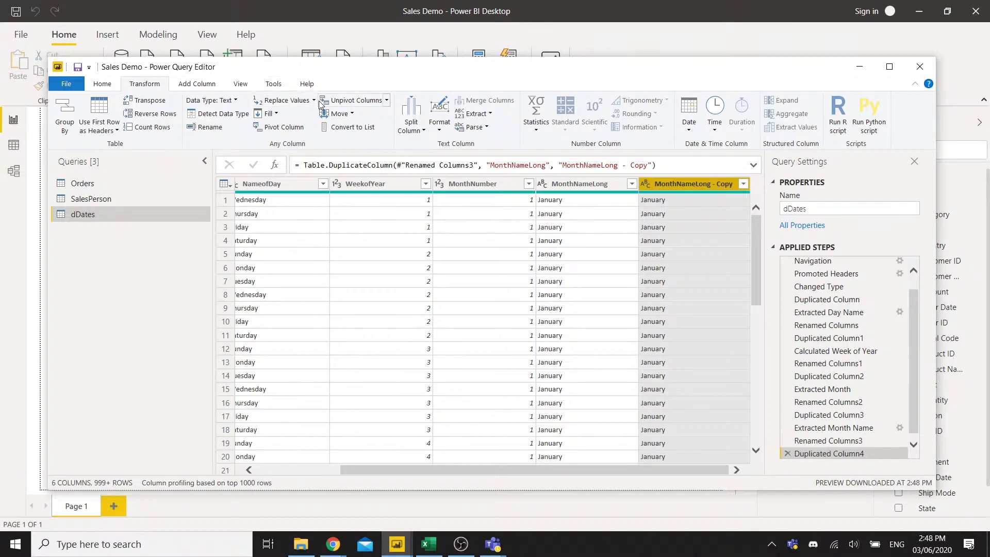
pyautogui.click(490, 114)
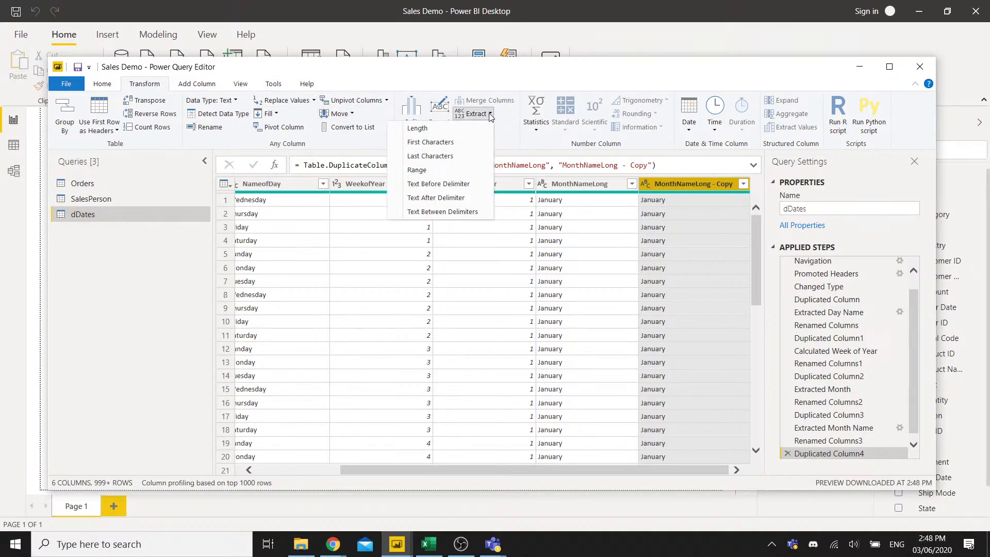
pyautogui.click(449, 142)
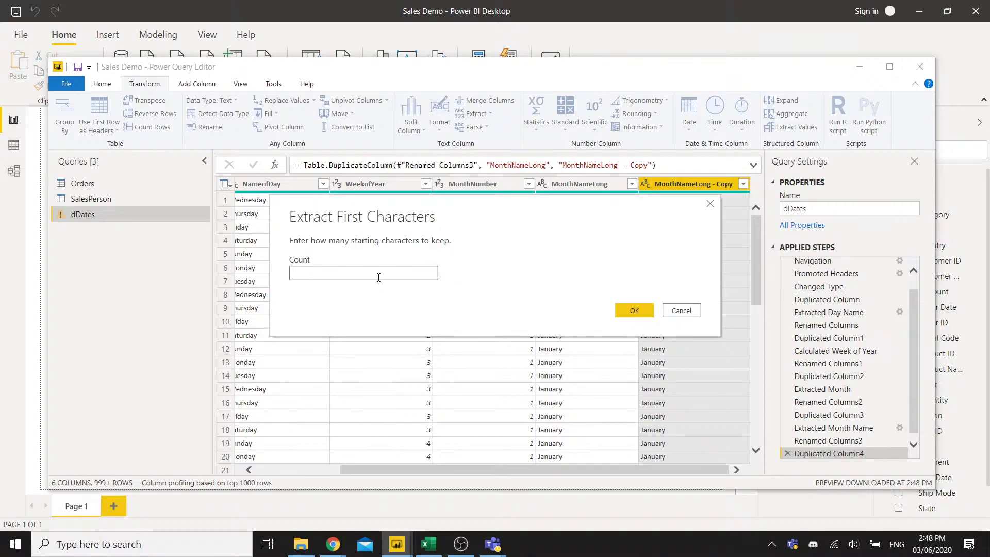
pyautogui.write('3')
pyautogui.click(622, 310)
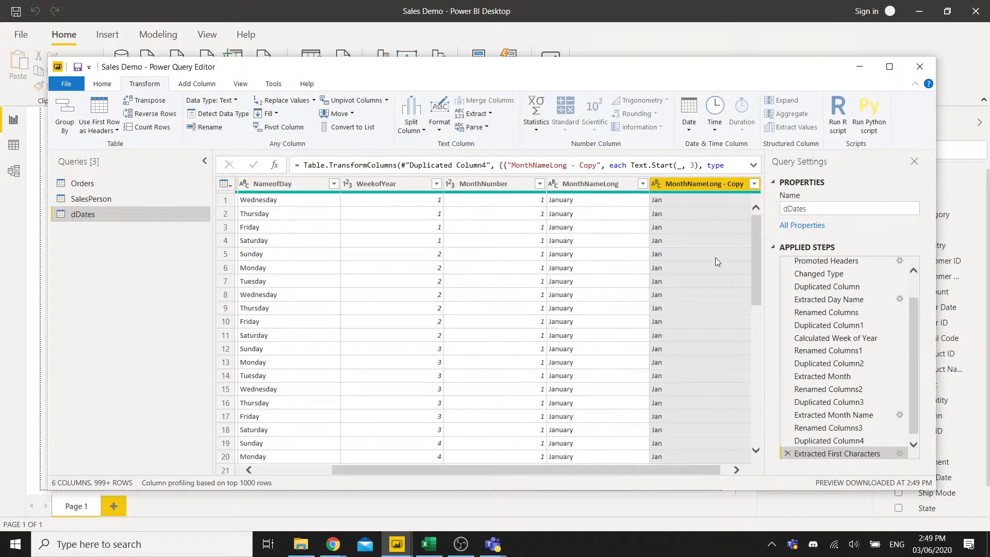
# Rename the MonthNameLong - Copy column with the abbreviated months as MonthNameShort.
pyautogui.scroll(-10, 715, 258)
pyautogui.scroll(10, 719, 342)
pyautogui.click(703, 183)
pyautogui.doubleClick(703, 184)
pyautogui.write('Mon')
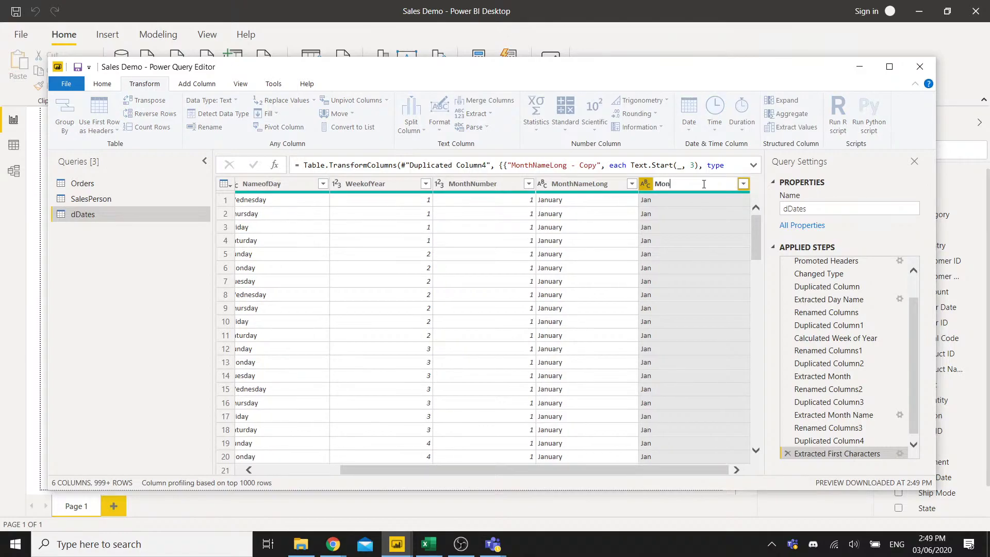
pyautogui.write('thNameShort')
pyautogui.press('Return')
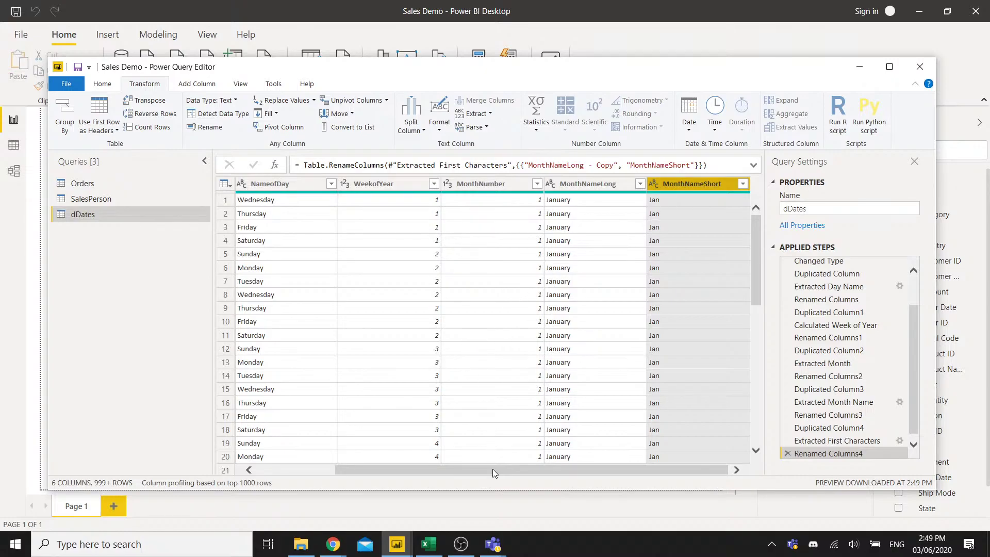
# Duplicate the DateKey column again and transform the copy into the quarter of the year.
pyautogui.moveTo(483, 475); pyautogui.dragTo(430, 469)
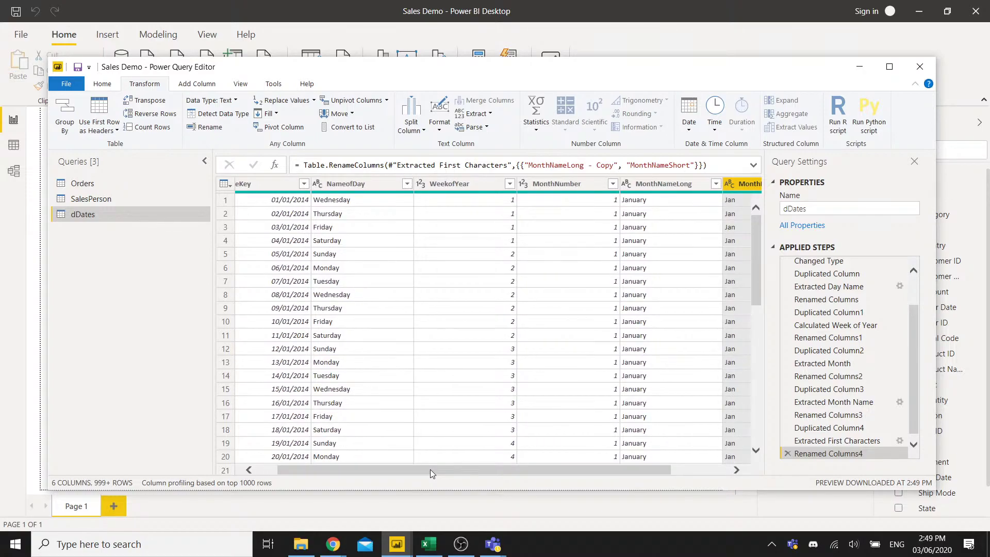
pyautogui.moveTo(430, 469); pyautogui.dragTo(503, 478)
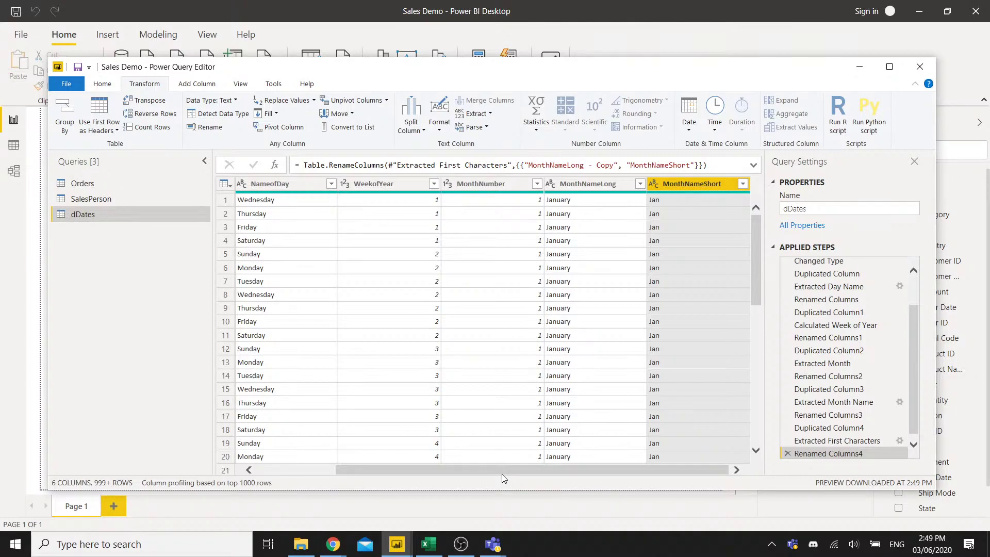
pyautogui.moveTo(503, 474); pyautogui.dragTo(421, 479)
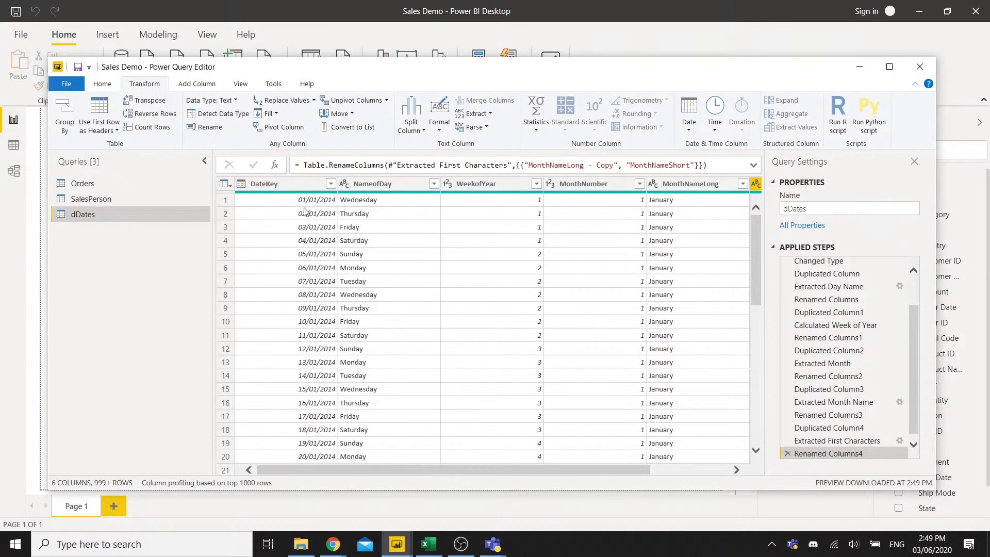
pyautogui.click(296, 186)
pyautogui.rightClick(296, 187)
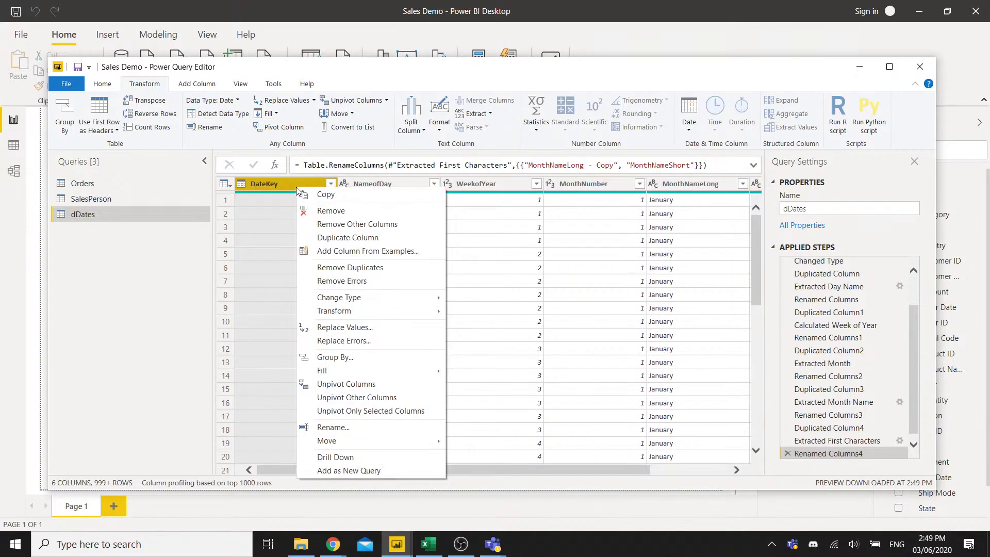
pyautogui.click(345, 236)
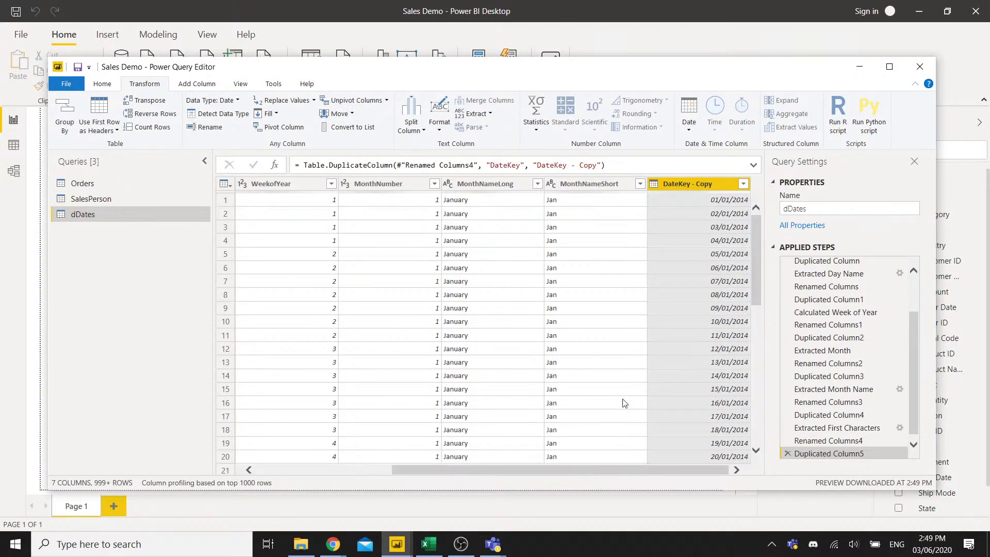
pyautogui.rightClick(705, 185)
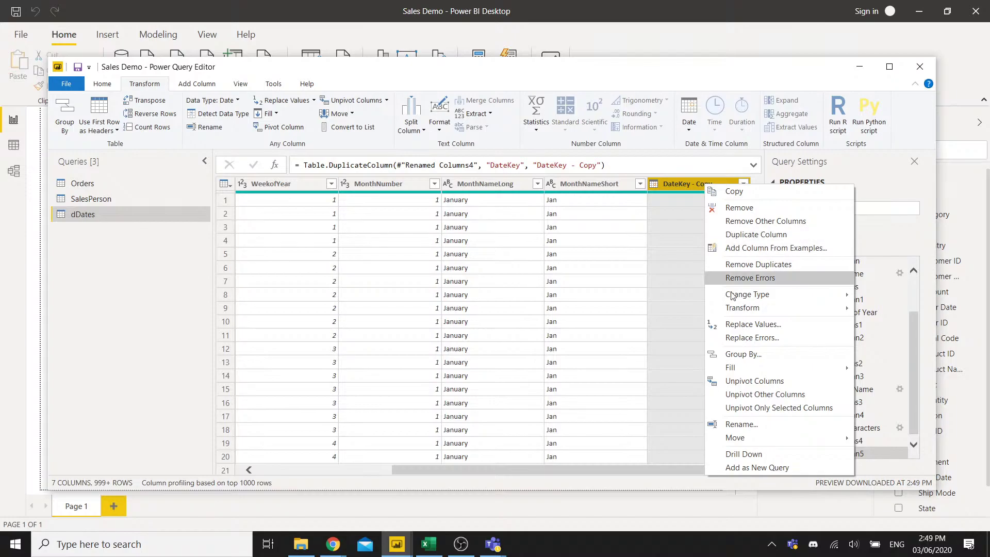
pyautogui.moveTo(805, 309)
pyautogui.moveTo(910, 322)
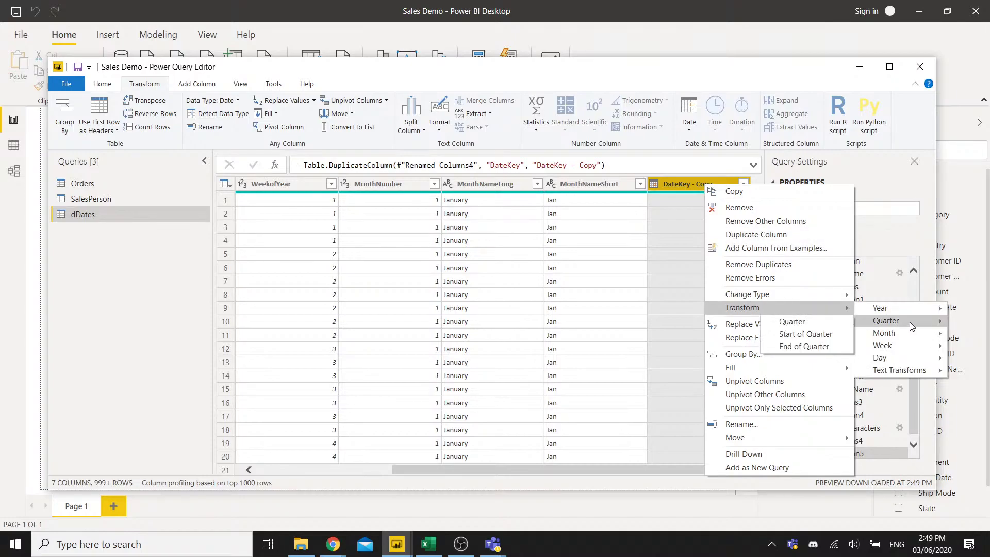
pyautogui.click(809, 325)
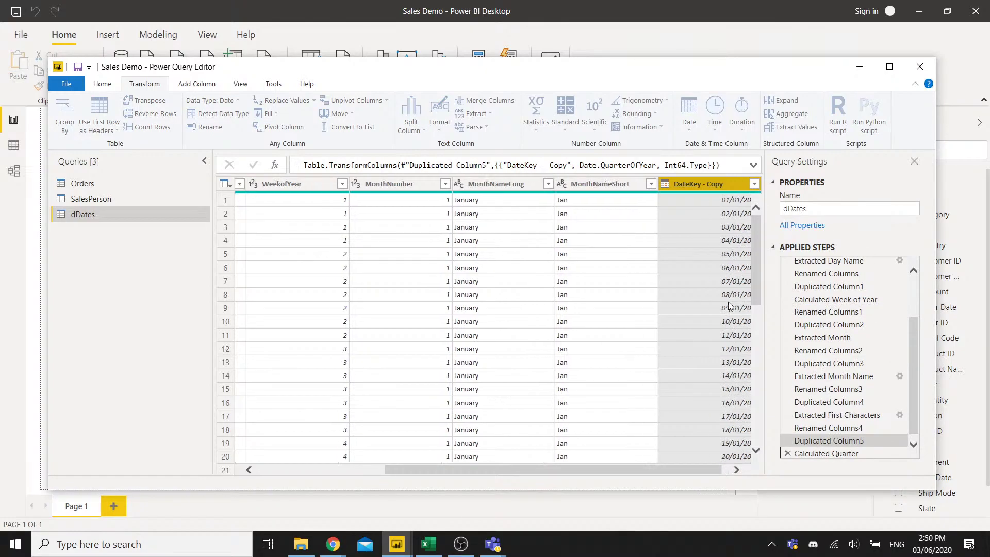
# Rename the DateKey - Copy column with the quarter numbers as Quarter.
pyautogui.doubleClick(706, 187)
pyautogui.write('Quarter')
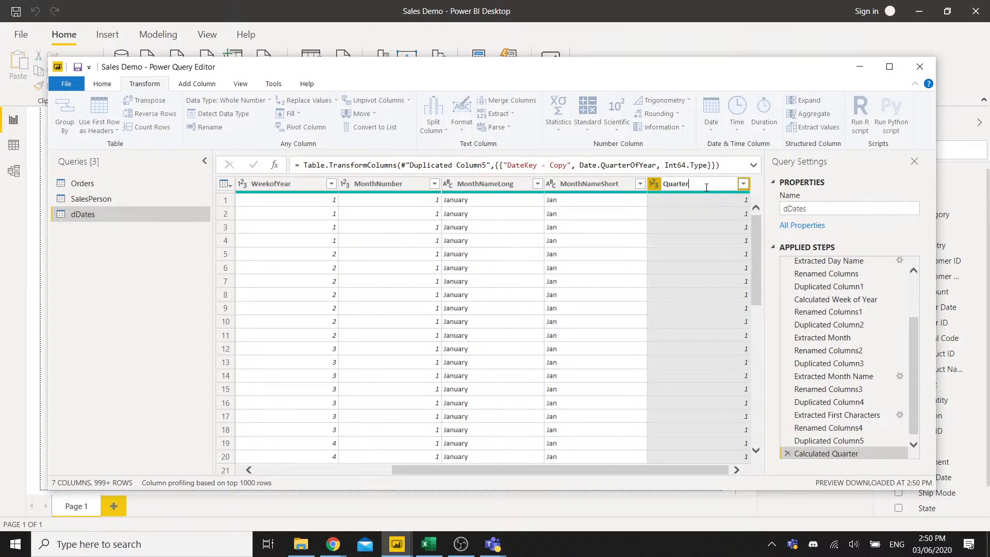
pyautogui.press('Return')
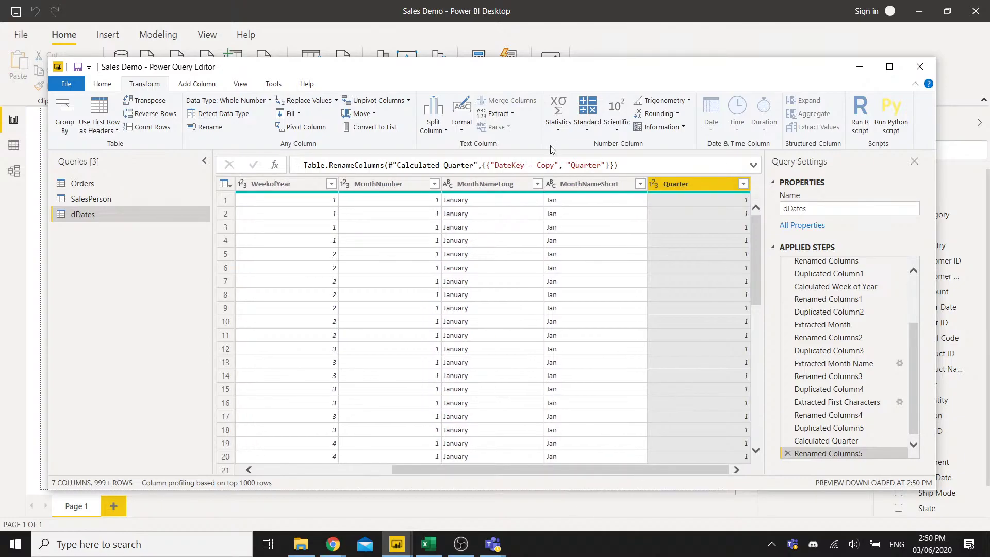
# Start a new conditional column in dDates and name it QuarterName.
pyautogui.click(198, 84)
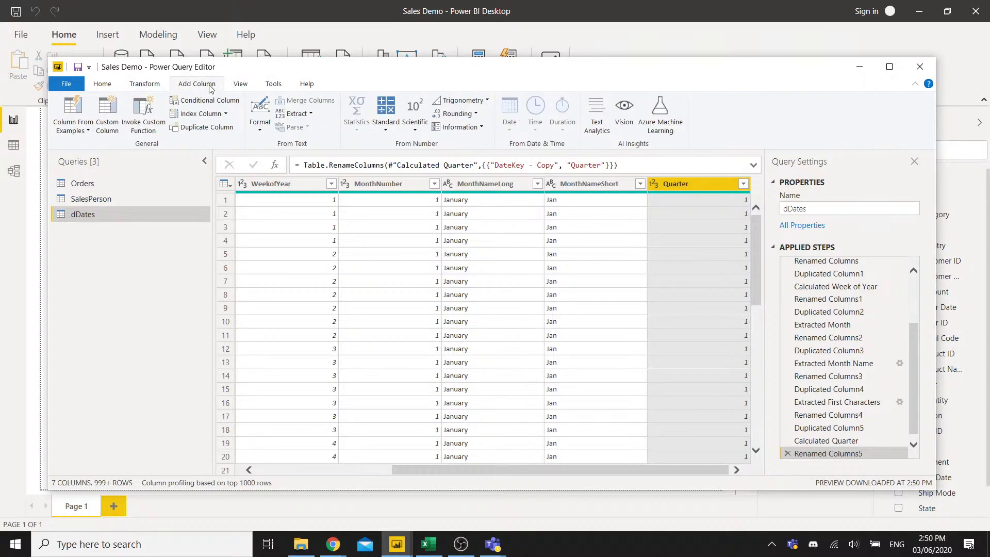
pyautogui.click(203, 102)
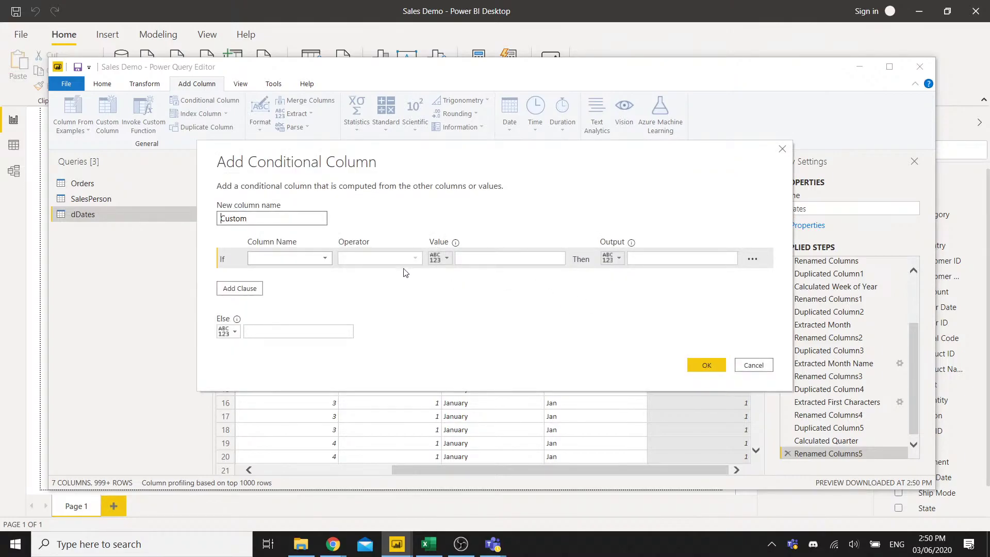
pyautogui.moveTo(276, 219); pyautogui.dragTo(211, 225)
pyautogui.write('QuarterName')
# Define the first condition so that Quarter equals 1 outputs Q1.
pyautogui.click(279, 258)
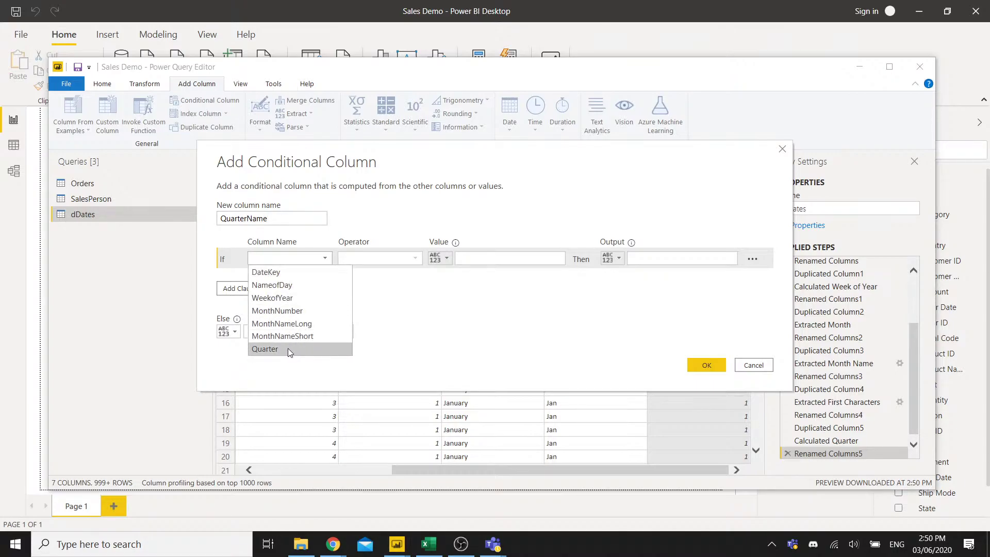
pyautogui.click(288, 348)
pyautogui.click(471, 259)
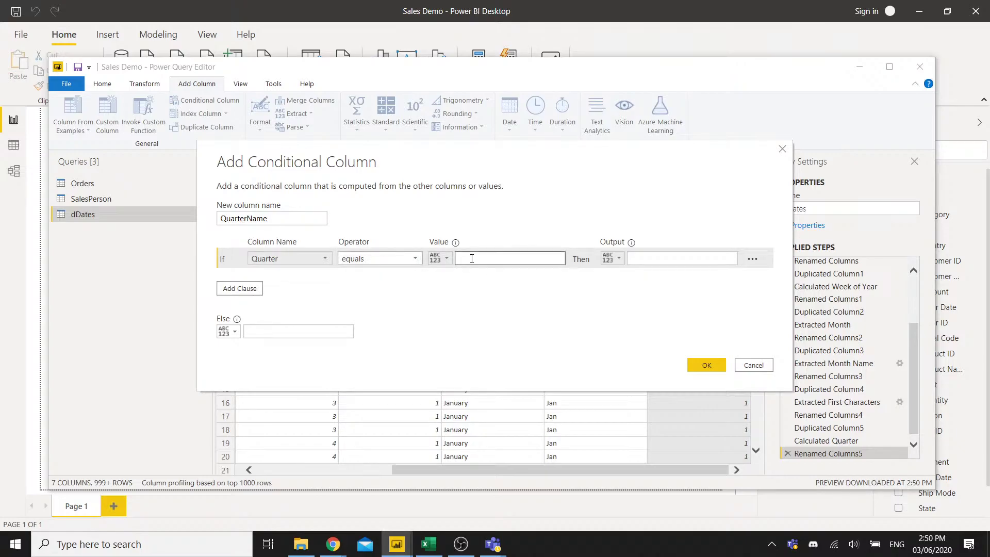
pyautogui.write('1')
pyautogui.click(682, 259)
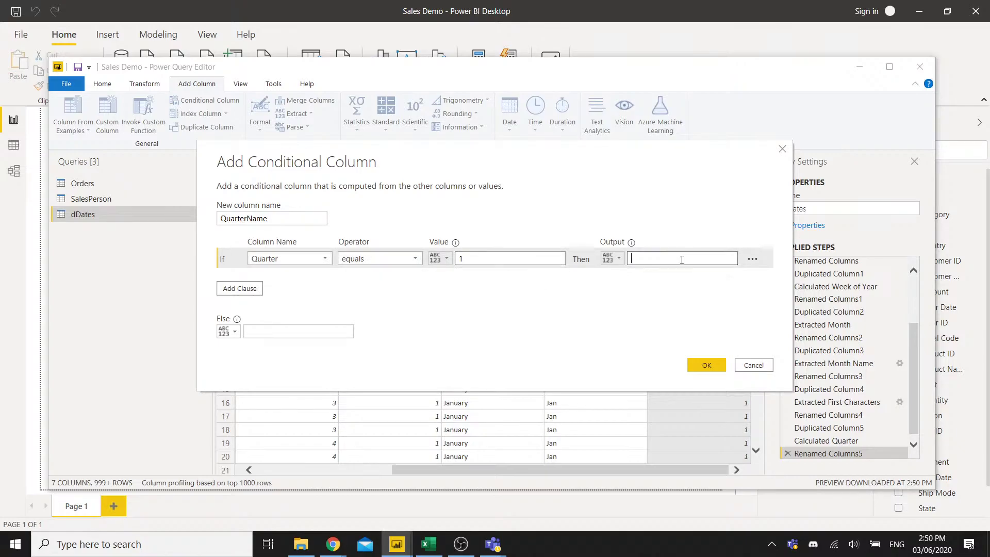
pyautogui.write('Q1')
# Add a second clause that outputs Q2 when Quarter equals 2.
pyautogui.click(244, 291)
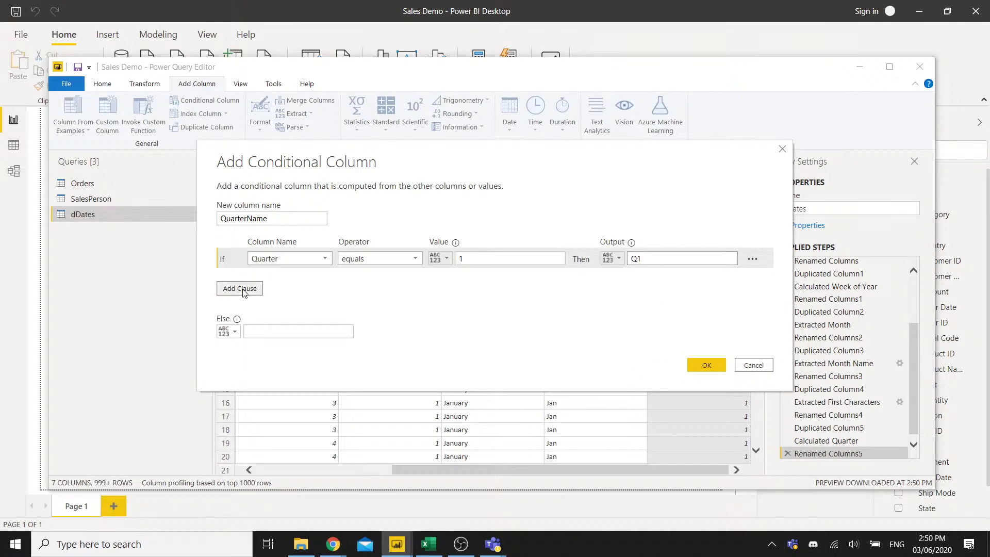
pyautogui.click(320, 280)
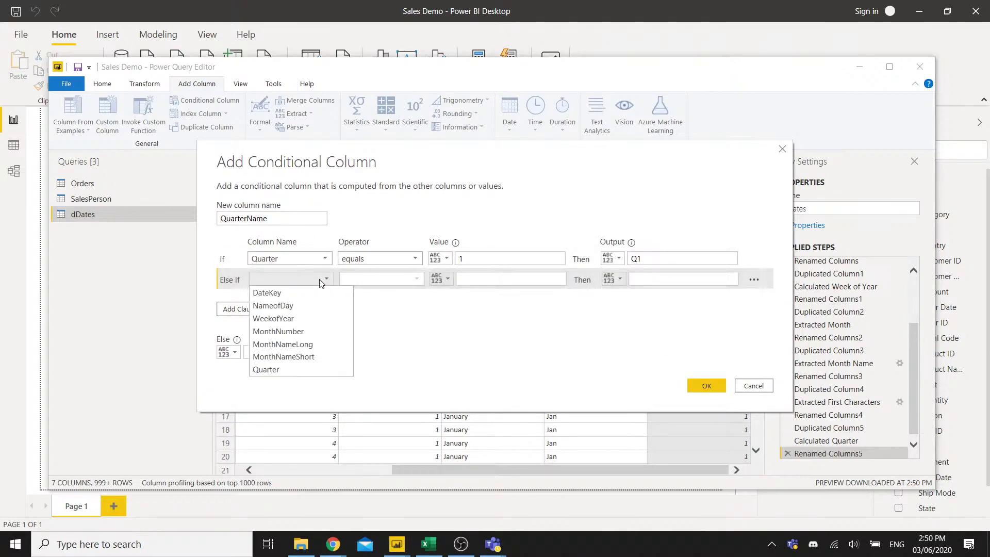
pyautogui.click(277, 368)
pyautogui.click(480, 281)
pyautogui.write('2')
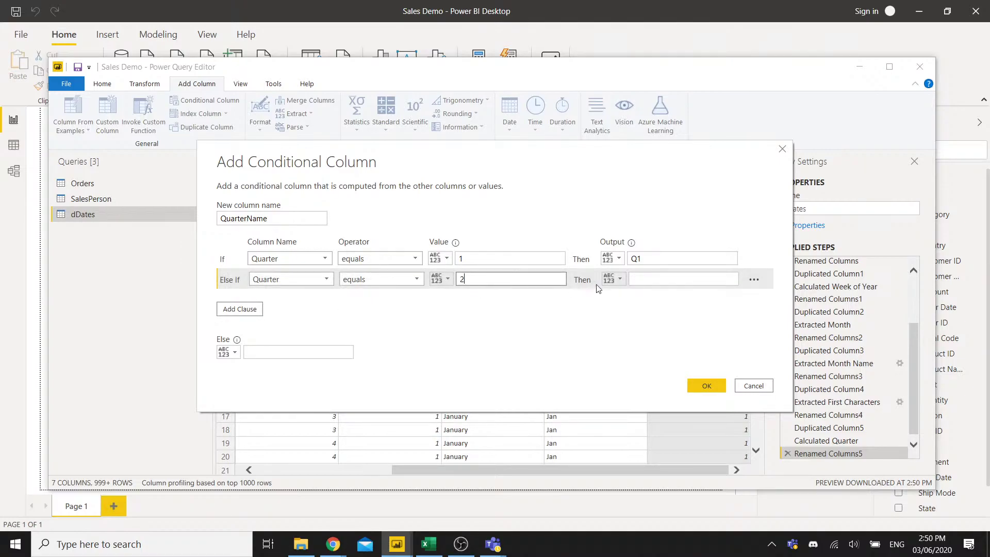
pyautogui.click(649, 283)
pyautogui.write('Q2')
# Add a third clause that outputs Q3 when Quarter equals 3.
pyautogui.click(252, 309)
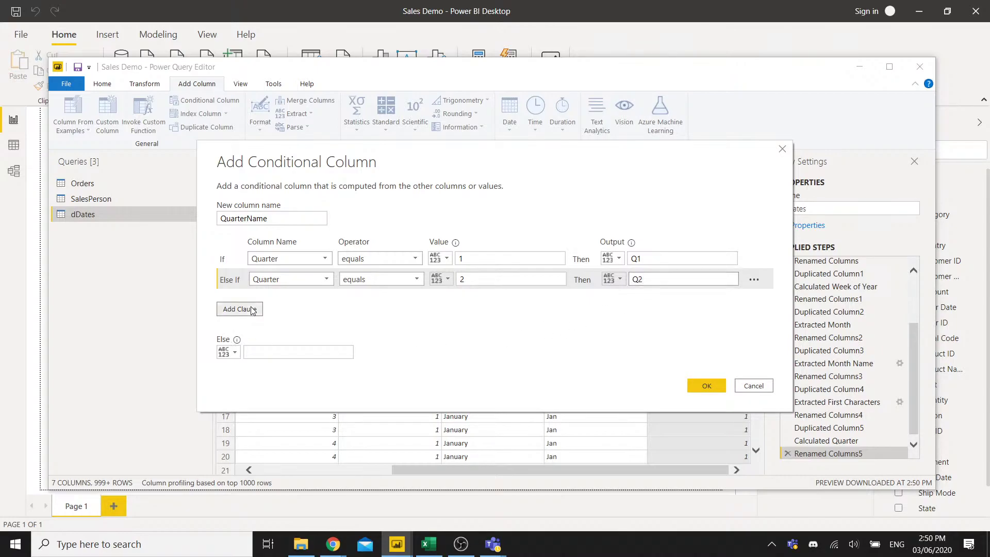
pyautogui.click(294, 302)
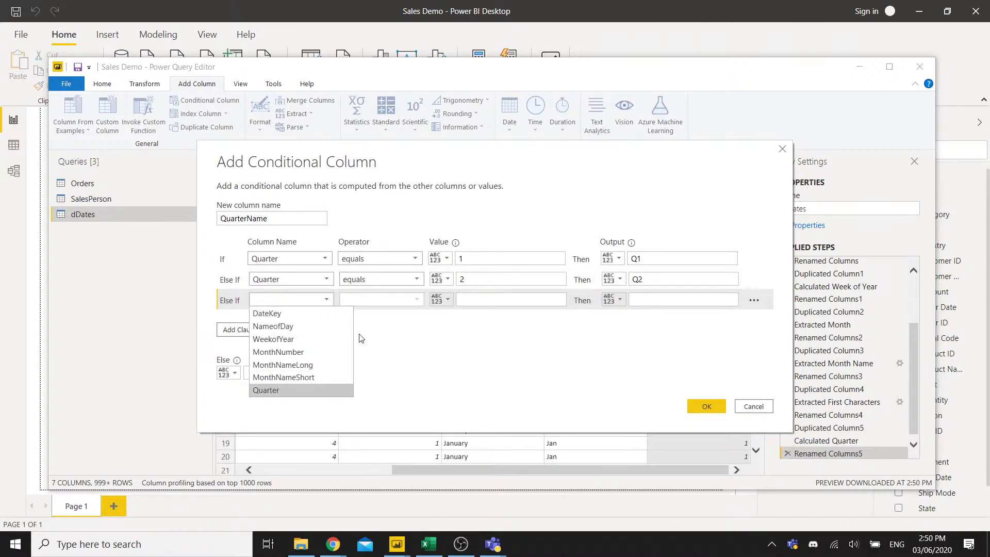
pyautogui.click(309, 391)
pyautogui.click(471, 300)
pyautogui.write('3')
pyautogui.click(656, 303)
pyautogui.write('Q3')
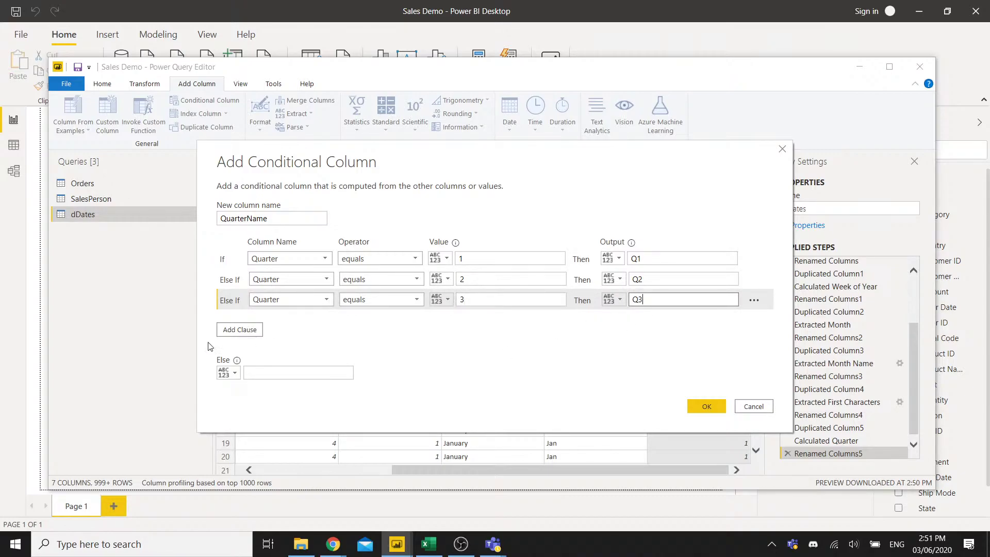
# Add a fourth clause that outputs Q4 when Quarter equals 4, and create the conditional column.
pyautogui.click(237, 329)
pyautogui.click(309, 322)
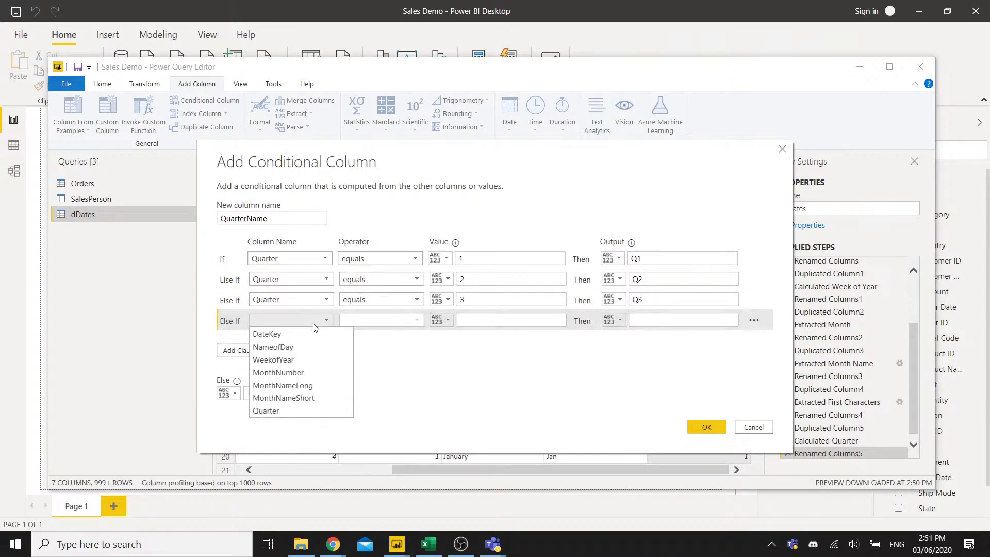
pyautogui.click(274, 410)
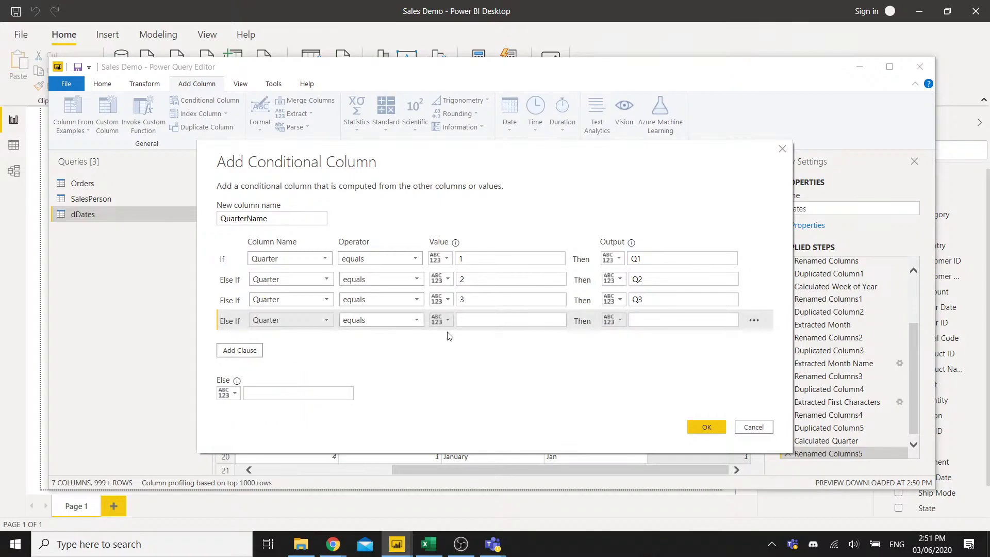
pyautogui.click(475, 322)
pyautogui.write('4')
pyautogui.click(641, 320)
pyautogui.write('Q4')
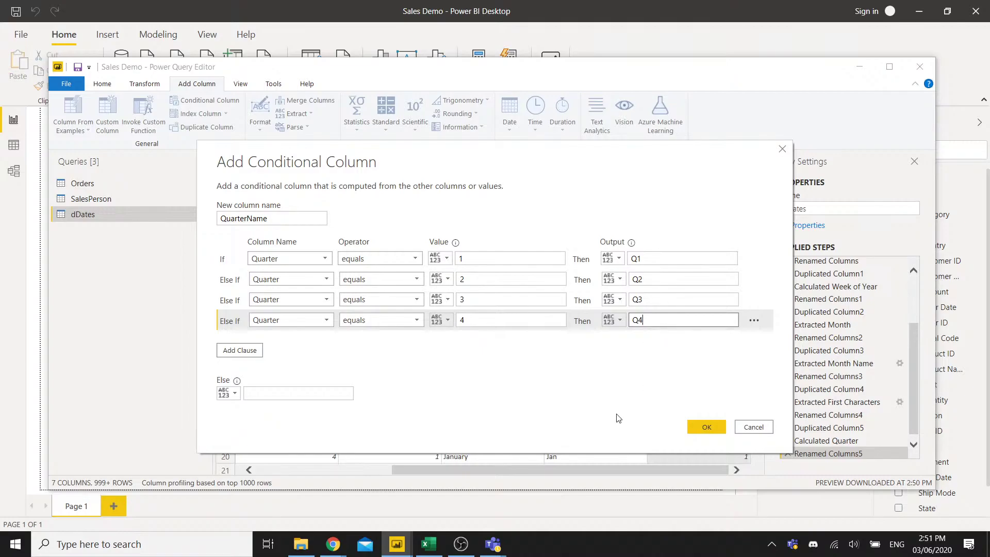
pyautogui.click(711, 426)
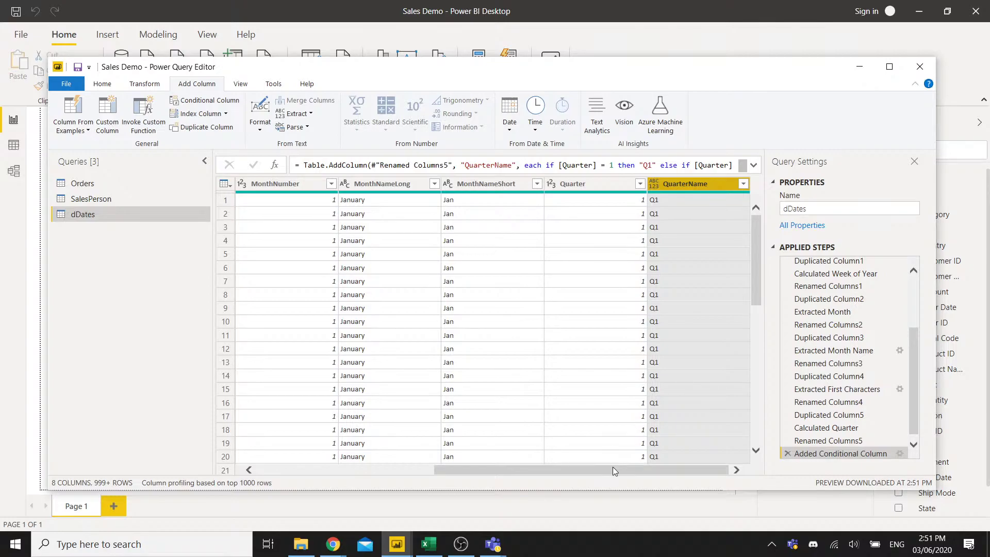
# Make another duplicate of the DateKey column and transform it into the year.
pyautogui.moveTo(616, 469); pyautogui.dragTo(439, 470)
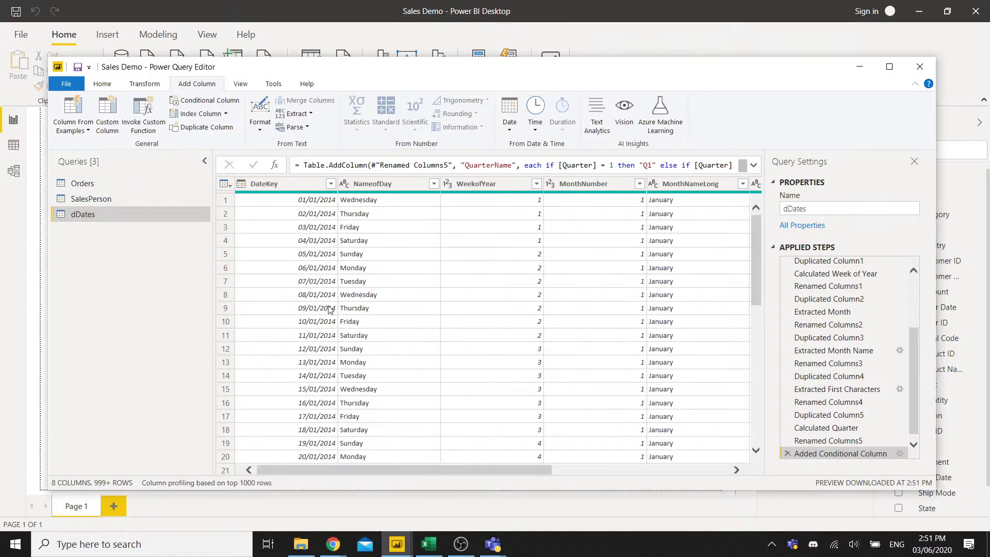
pyautogui.rightClick(293, 184)
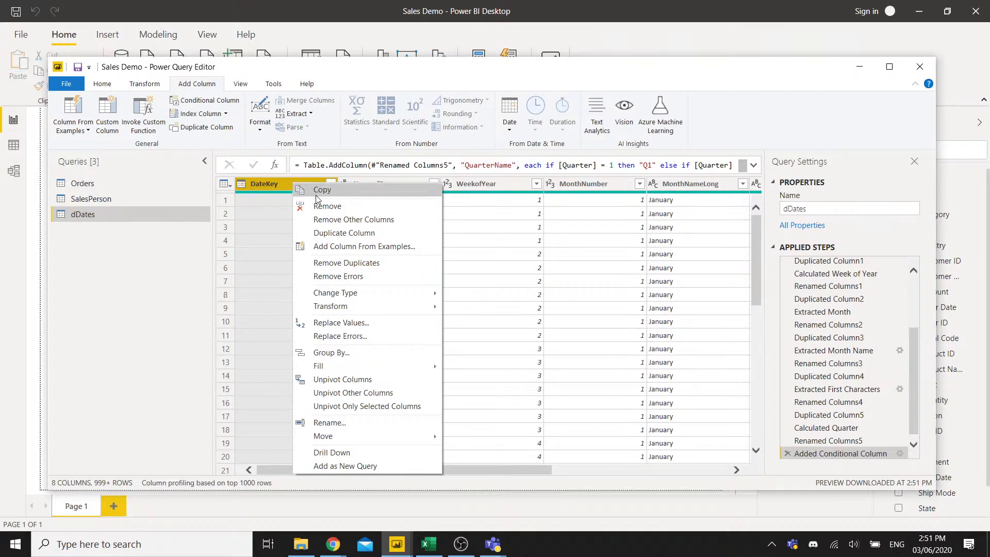
pyautogui.click(332, 233)
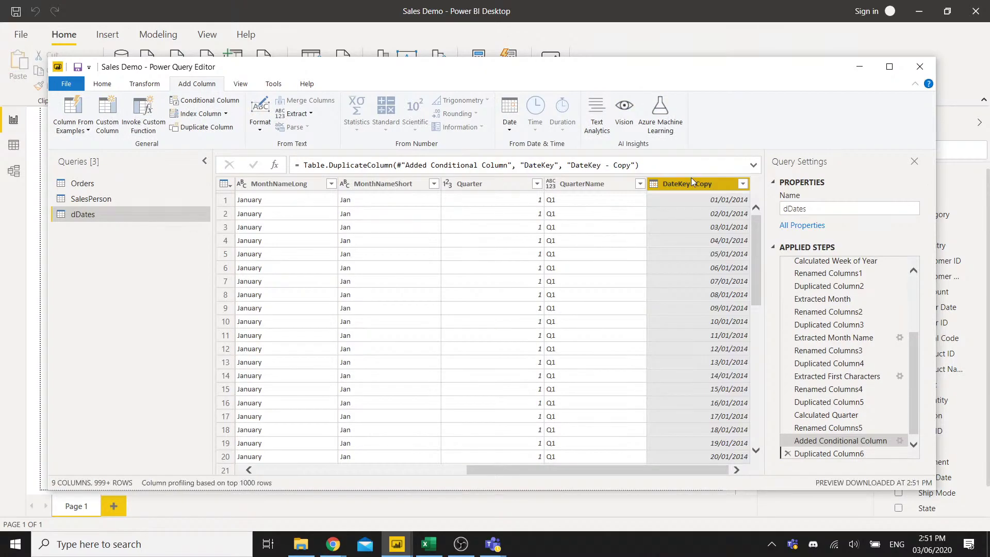
pyautogui.rightClick(696, 179)
pyautogui.moveTo(738, 304)
pyautogui.moveTo(891, 304)
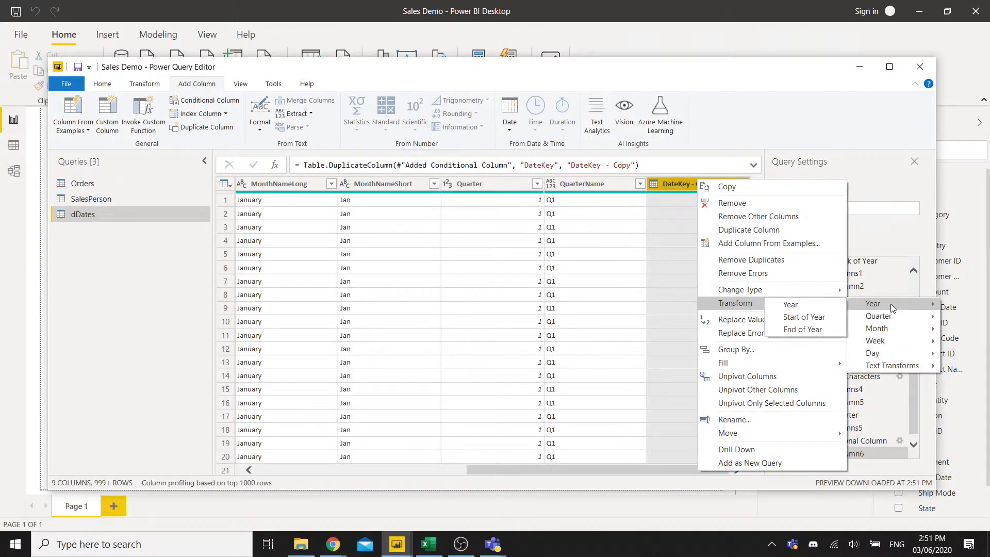
pyautogui.click(815, 307)
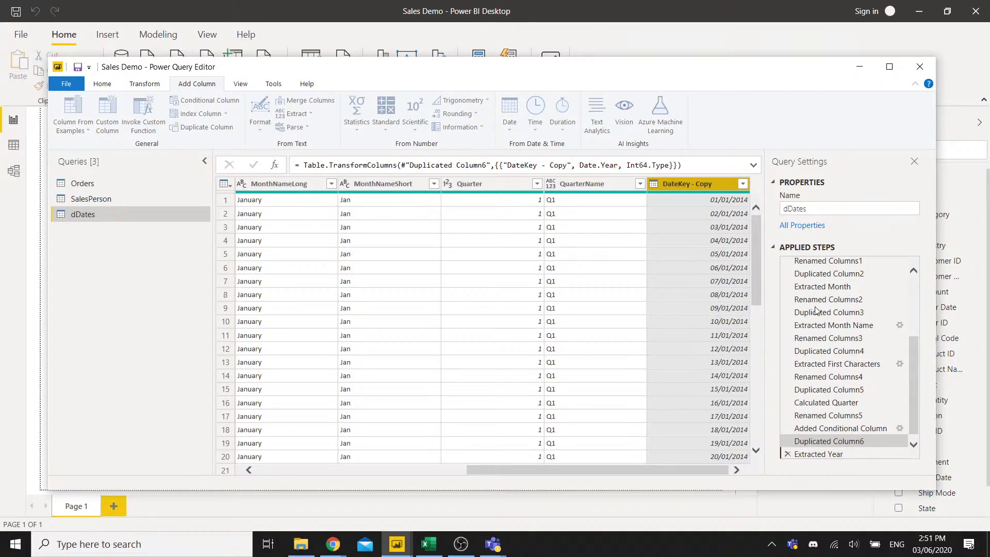
# Rename the DateKey - Copy column with the year values as Year.
pyautogui.doubleClick(719, 184)
pyautogui.write('Year')
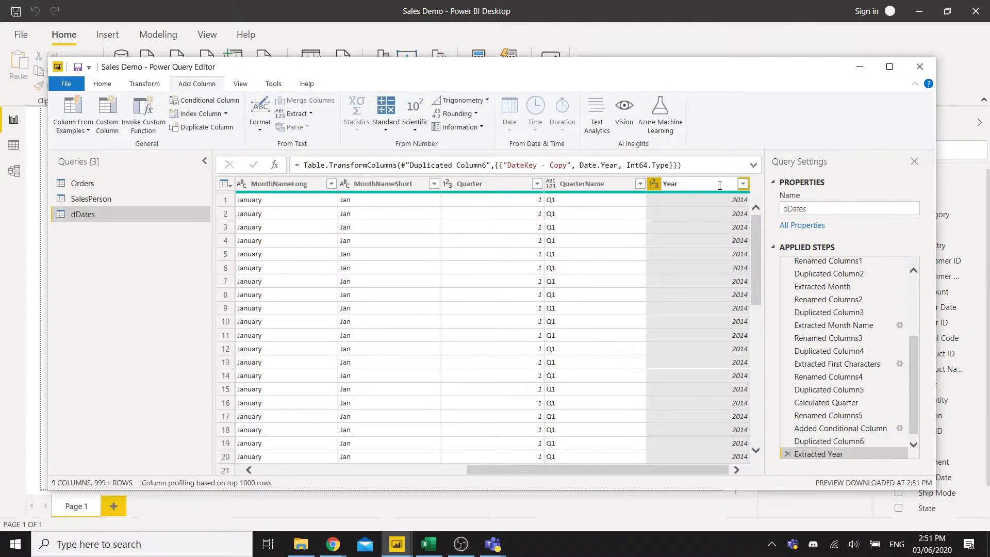
pyautogui.press('Return')
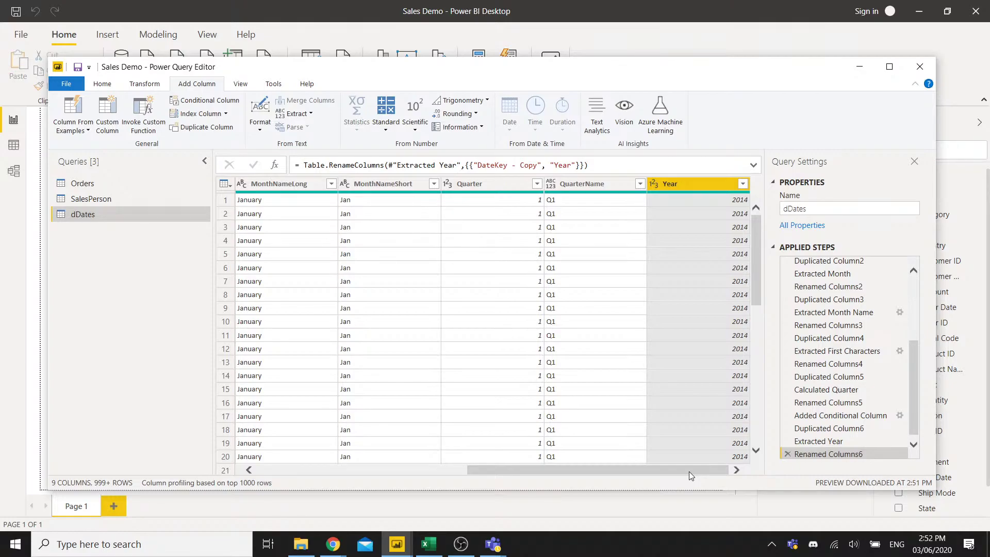
# Start merging the MonthNameShort and Year columns of dDates, using a custom hyphen (-) as the separator.
pyautogui.moveTo(660, 468); pyautogui.dragTo(681, 470)
pyautogui.click(374, 204)
pyautogui.click(372, 184)
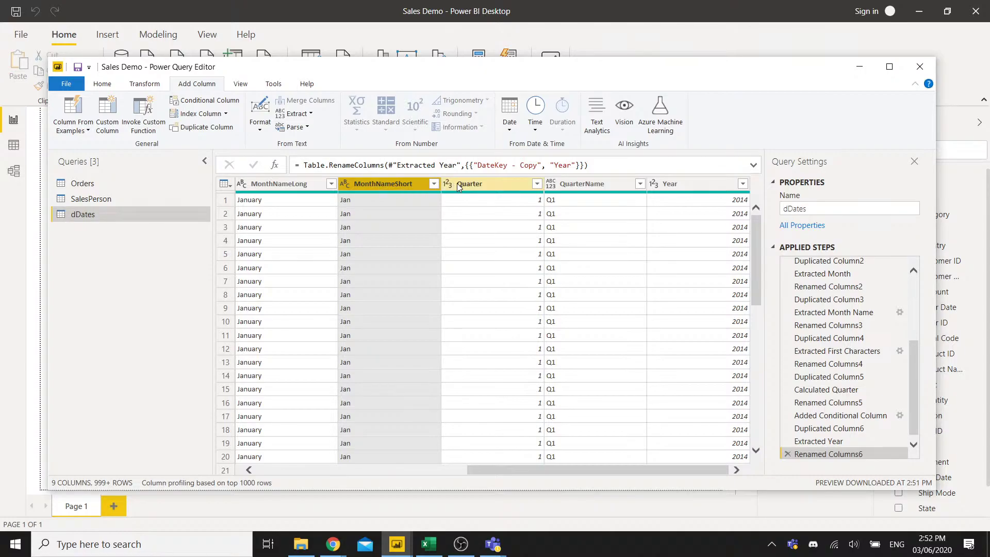
pyautogui.keyDown('ctrl'); pyautogui.click(698, 188); pyautogui.keyUp('ctrl')
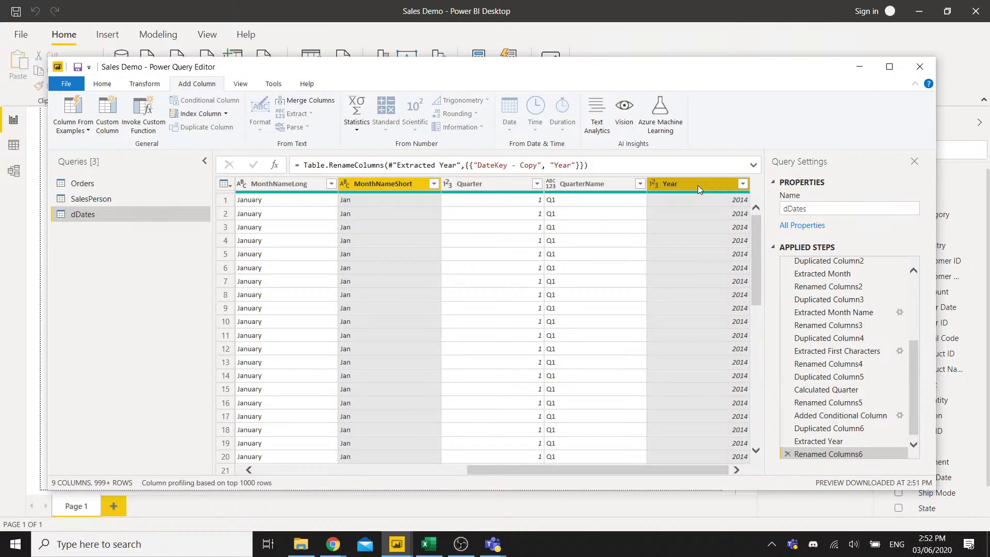
pyautogui.click(316, 101)
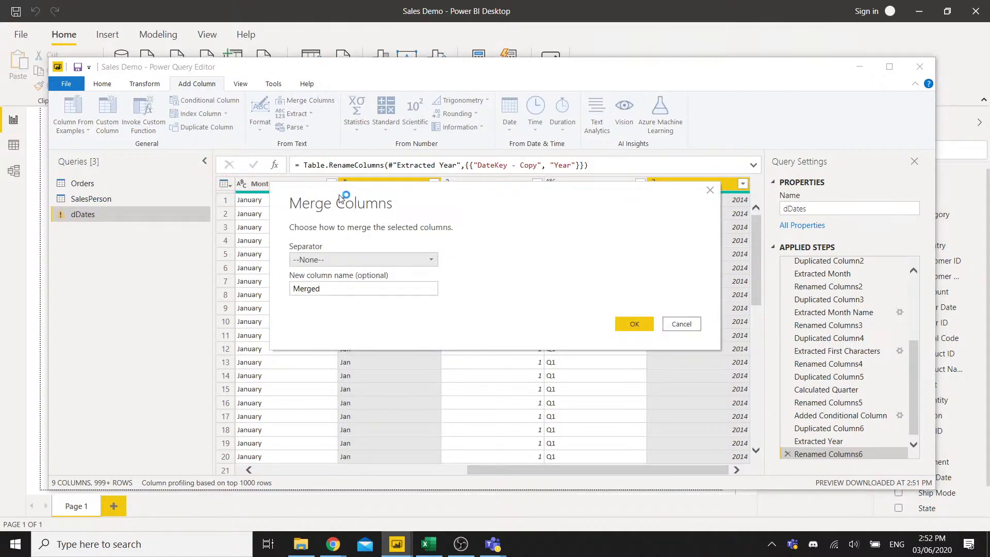
pyautogui.click(407, 261)
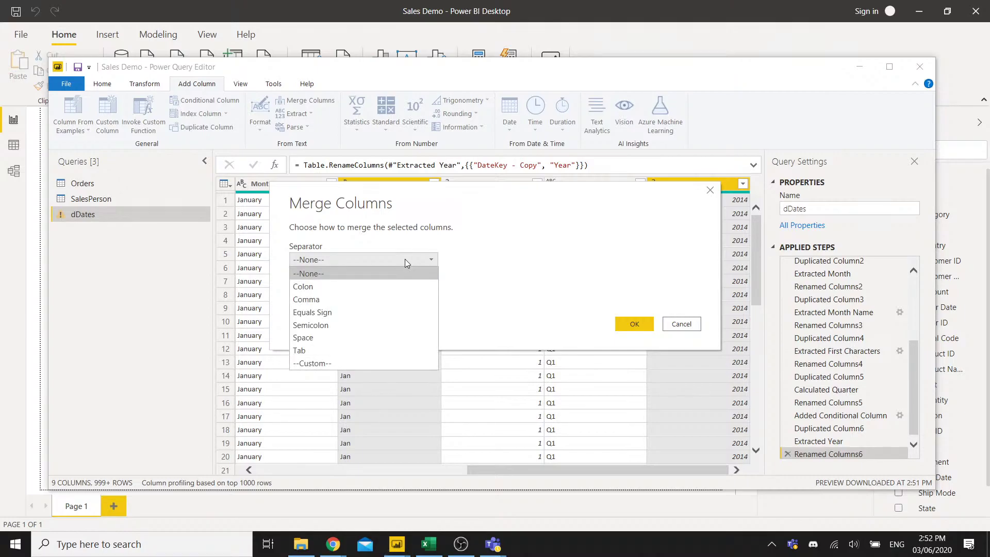
pyautogui.click(315, 363)
pyautogui.click(328, 277)
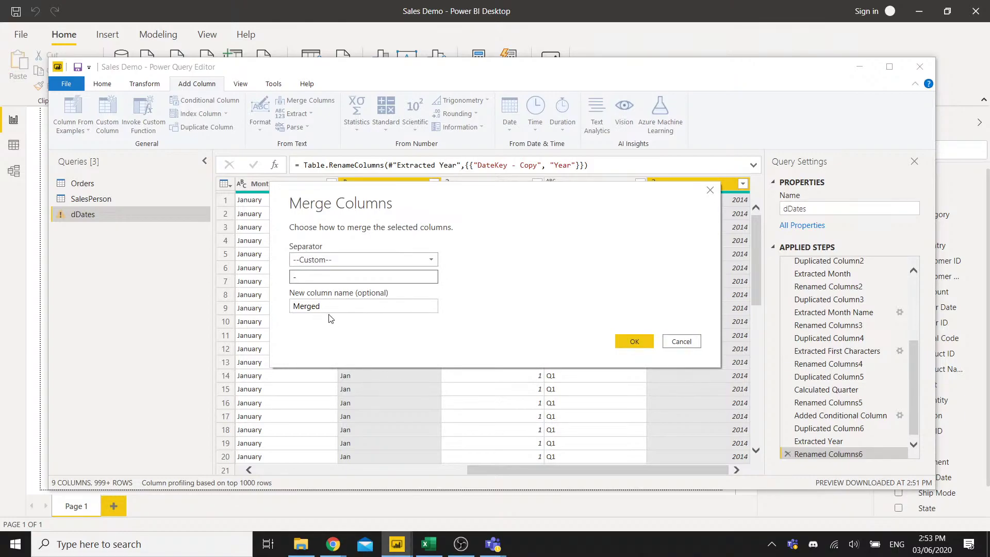
# Name the merged column MonthYear and create it.
pyautogui.doubleClick(292, 311)
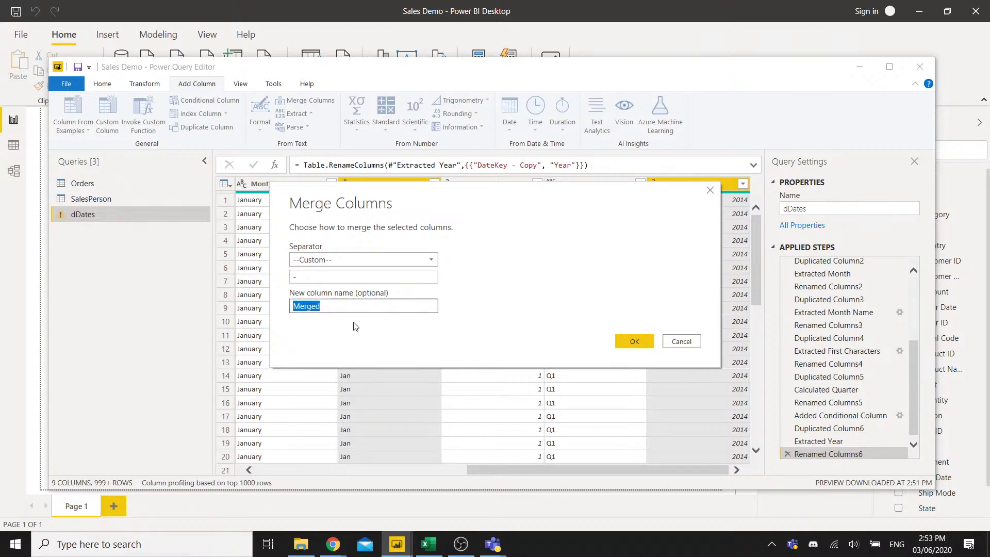
pyautogui.press('BackSpace')
pyautogui.write('MonthYea')
pyautogui.click(638, 340)
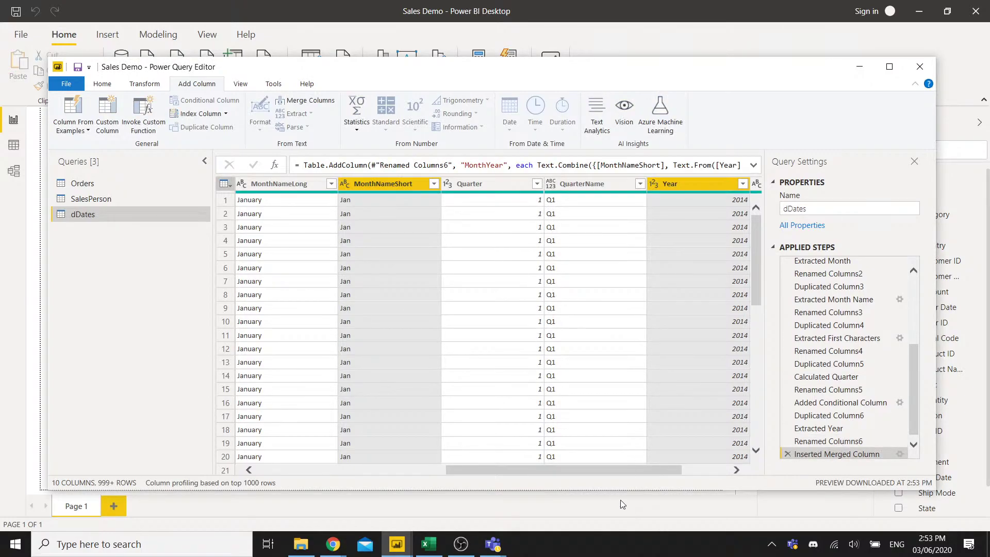
# Examine the MonthYear values, the dDates sheet in Excel, the Power BI report, and the applied steps in Power Query Editor.
pyautogui.moveTo(583, 471); pyautogui.dragTo(644, 476)
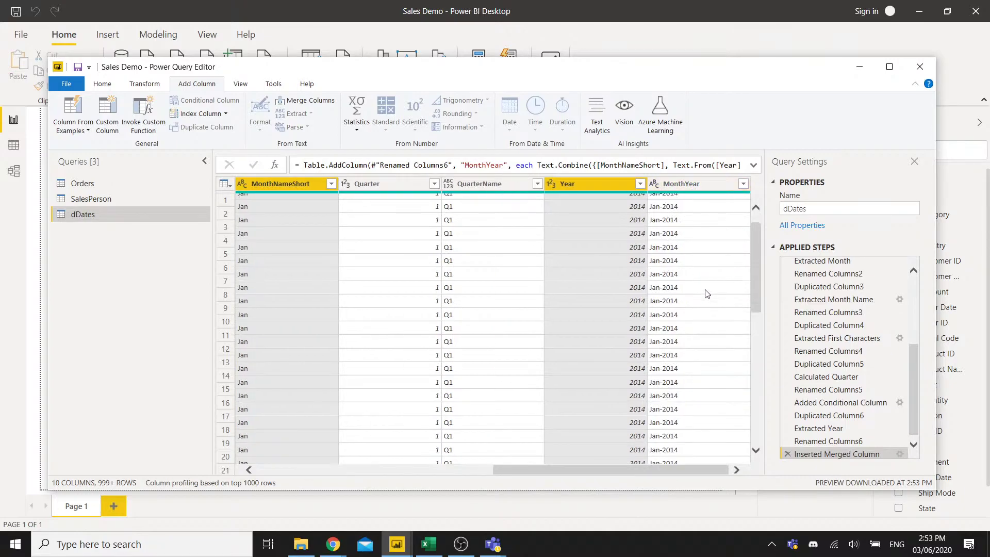
pyautogui.scroll(-10, 708, 294)
pyautogui.scroll(10, 707, 294)
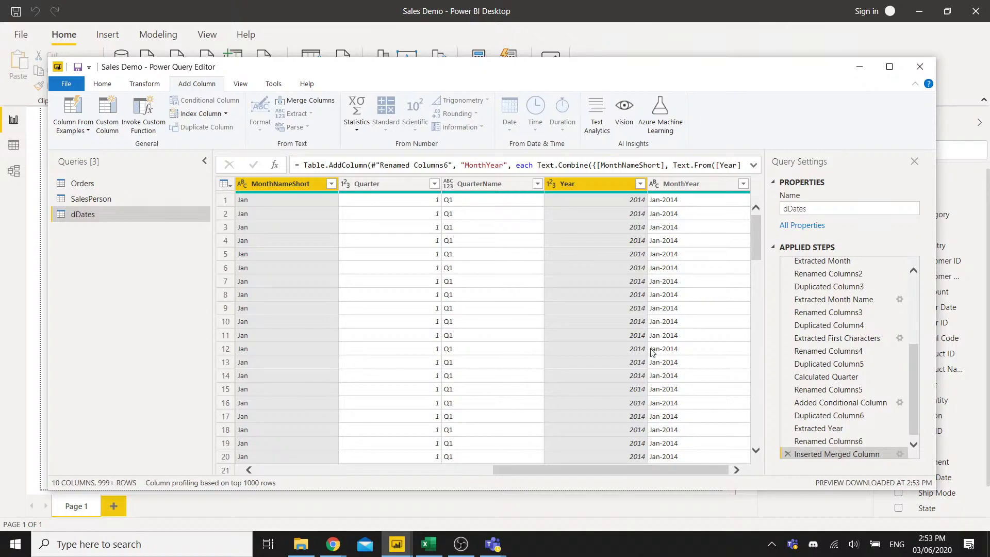
pyautogui.moveTo(607, 471); pyautogui.dragTo(648, 471)
pyautogui.click(428, 544)
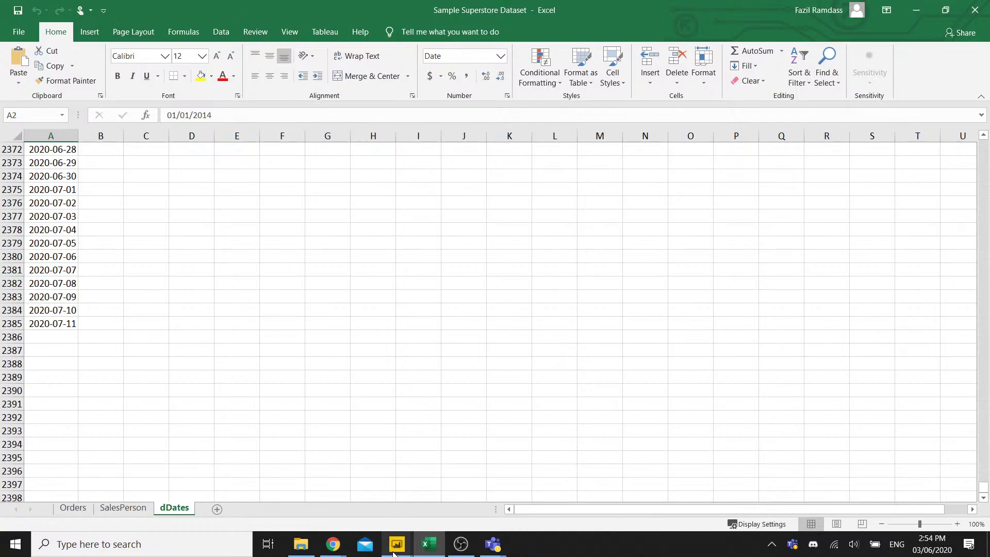
pyautogui.moveTo(393, 553)
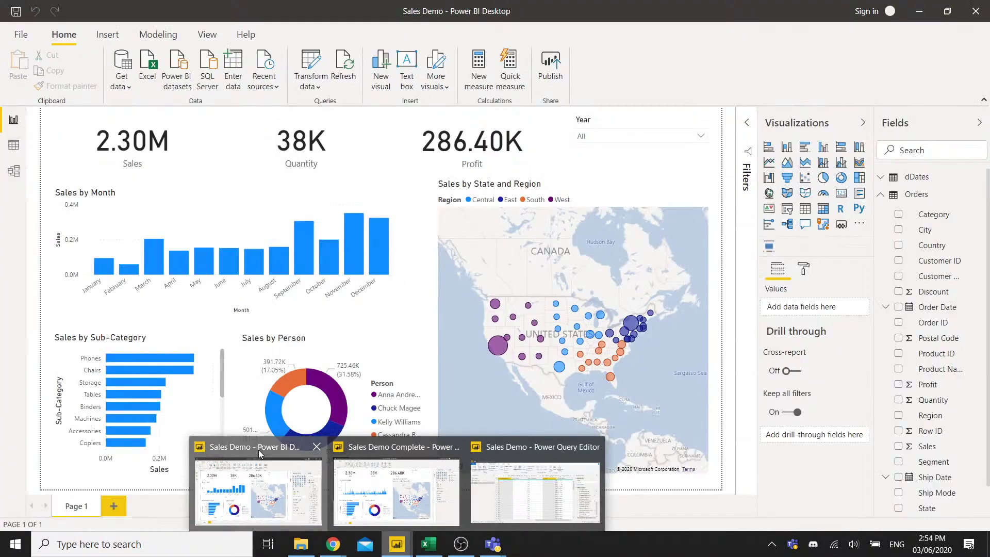
pyautogui.click(259, 479)
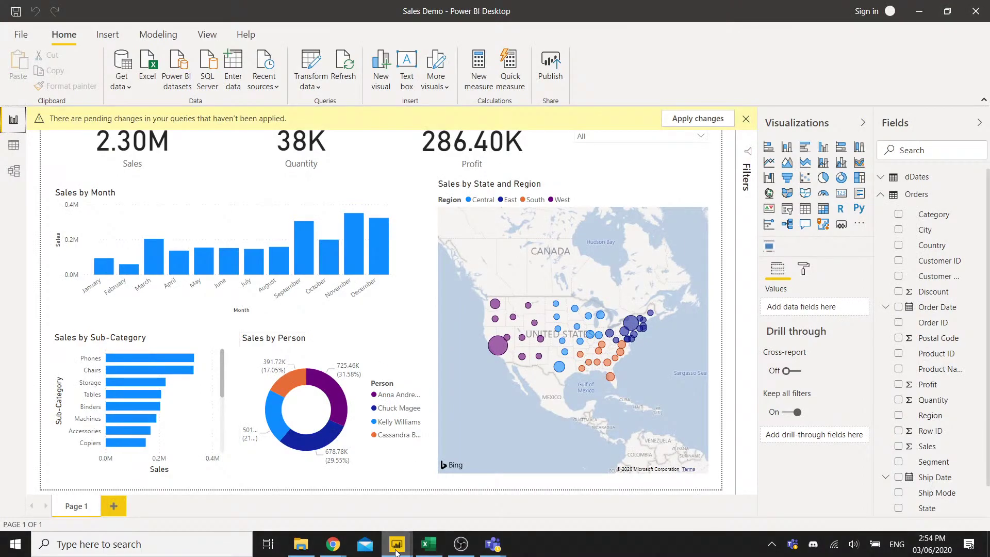
pyautogui.moveTo(401, 537)
pyautogui.click(503, 450)
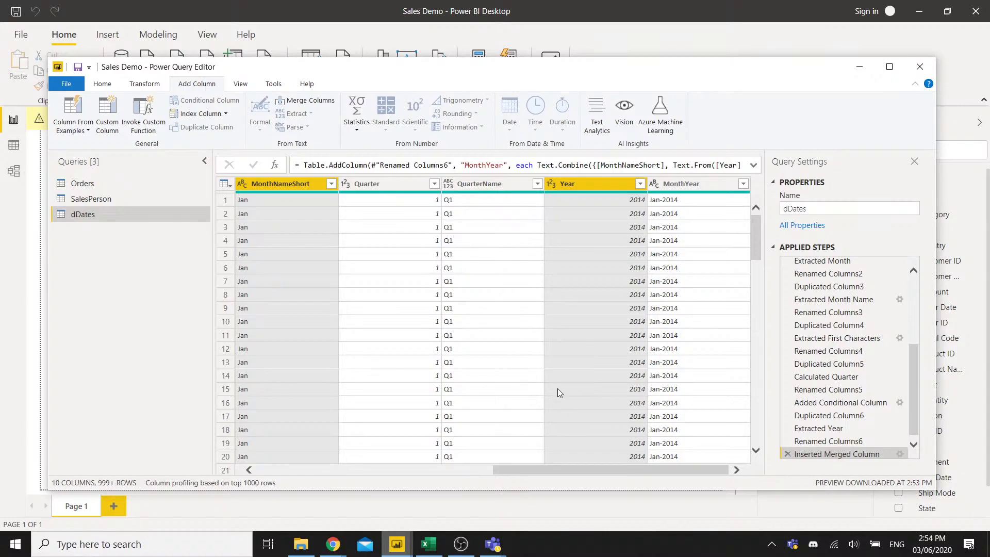
pyautogui.scroll(5, 859, 331)
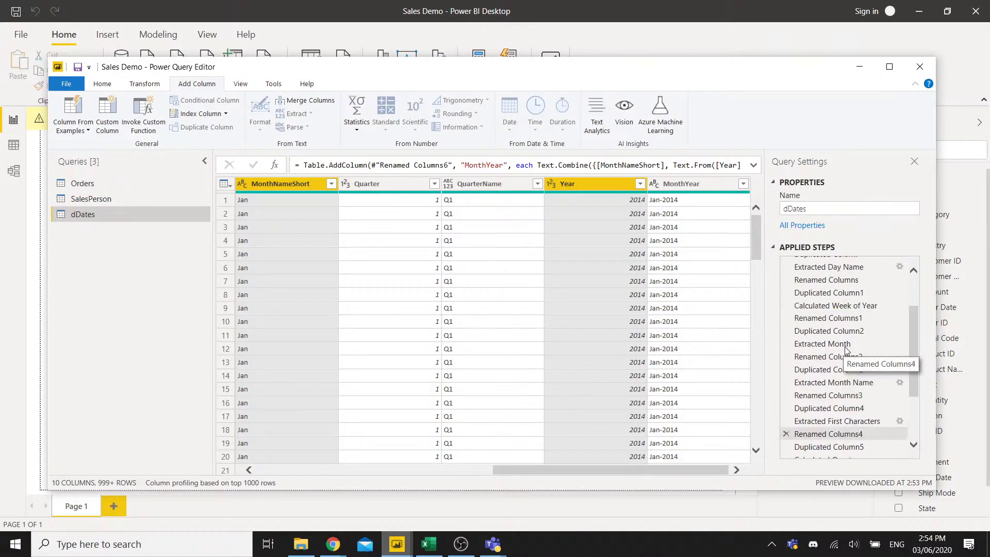
pyautogui.scroll(-5, 866, 356)
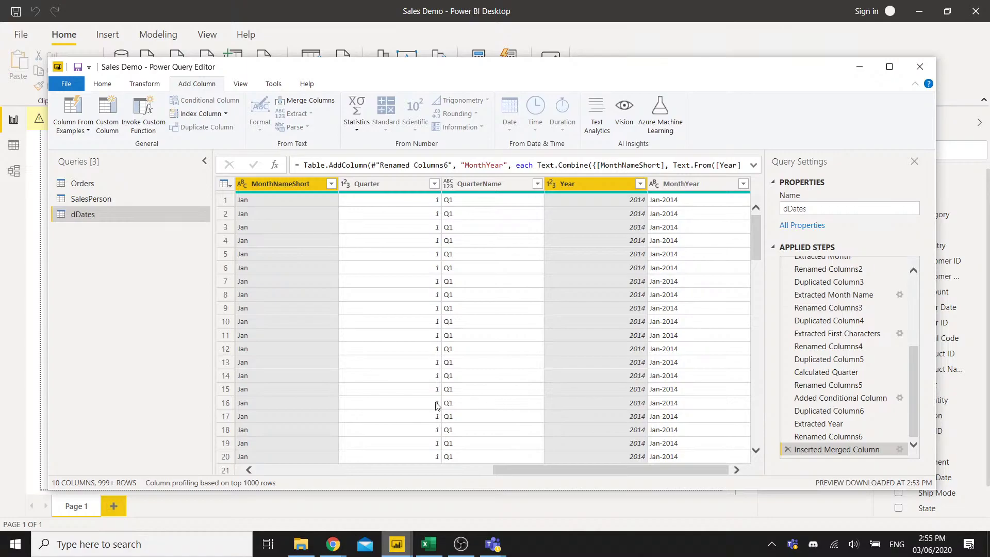
# Close the query editor with its changes applied, and inspect the dDates table's rows in Data view.
pyautogui.click(108, 87)
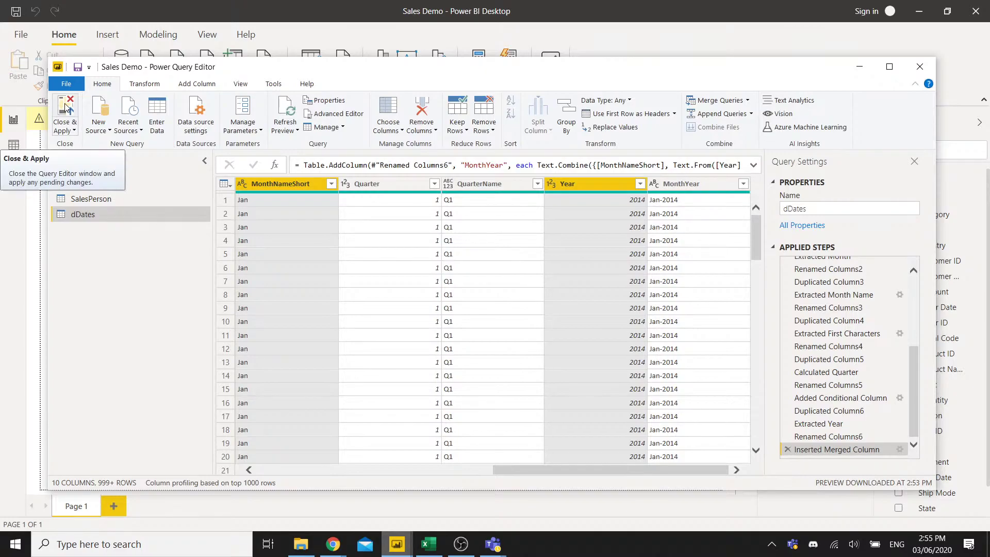
pyautogui.click(66, 107)
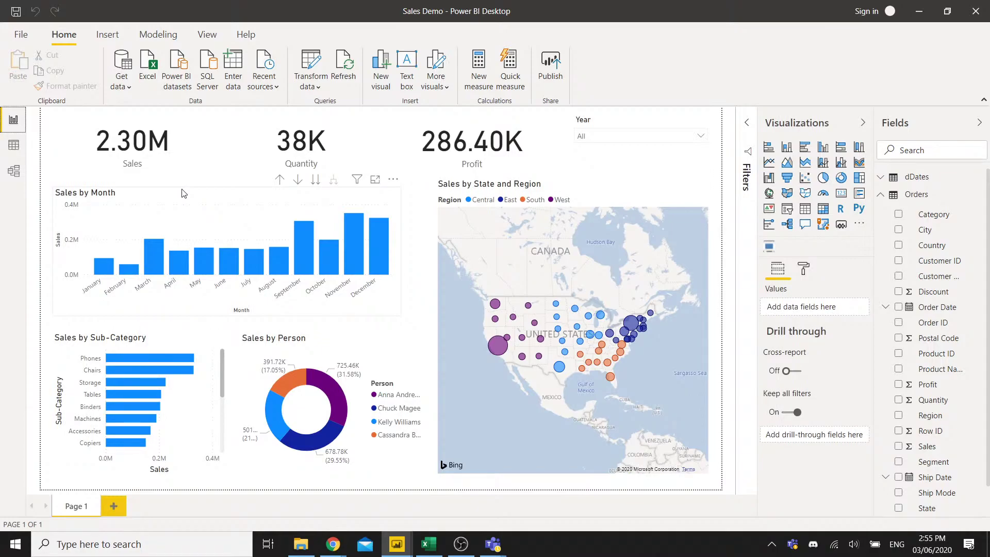
pyautogui.click(13, 148)
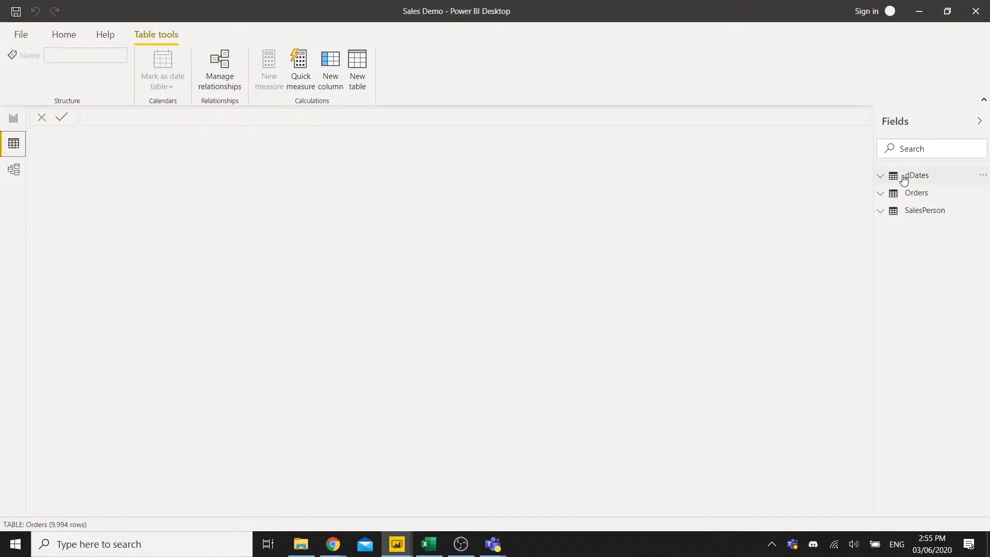
pyautogui.click(919, 178)
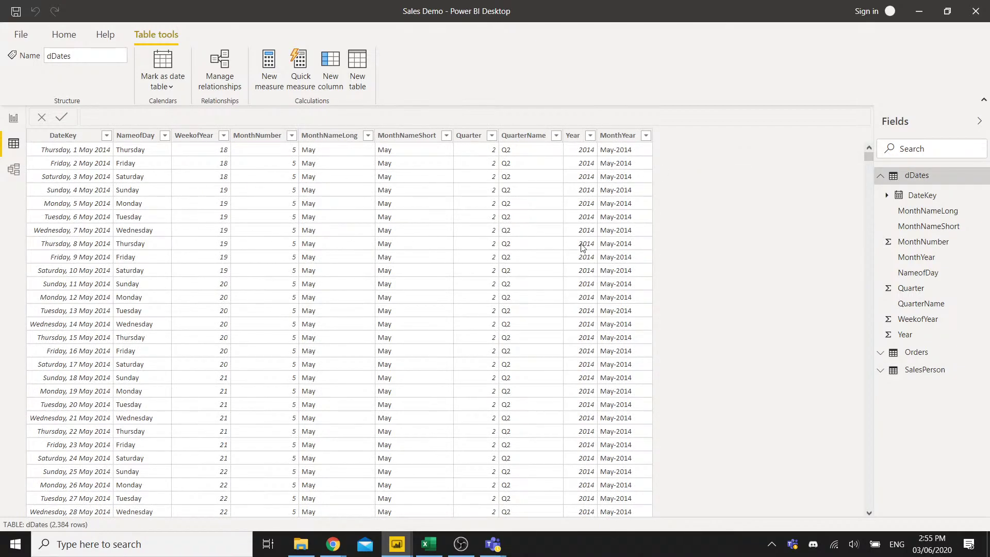
pyautogui.scroll(-5, 709, 255)
pyautogui.scroll(2, 714, 252)
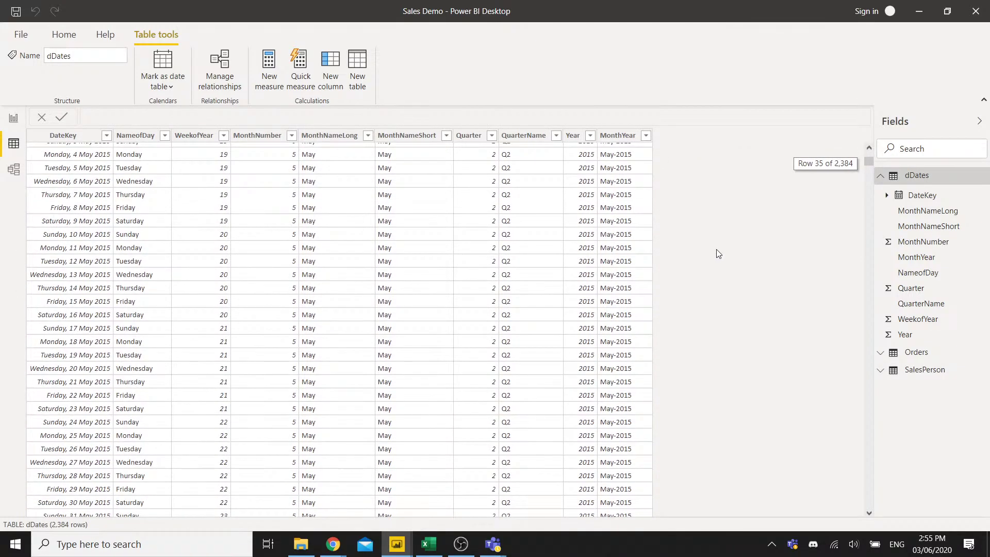
pyautogui.scroll(4, 721, 253)
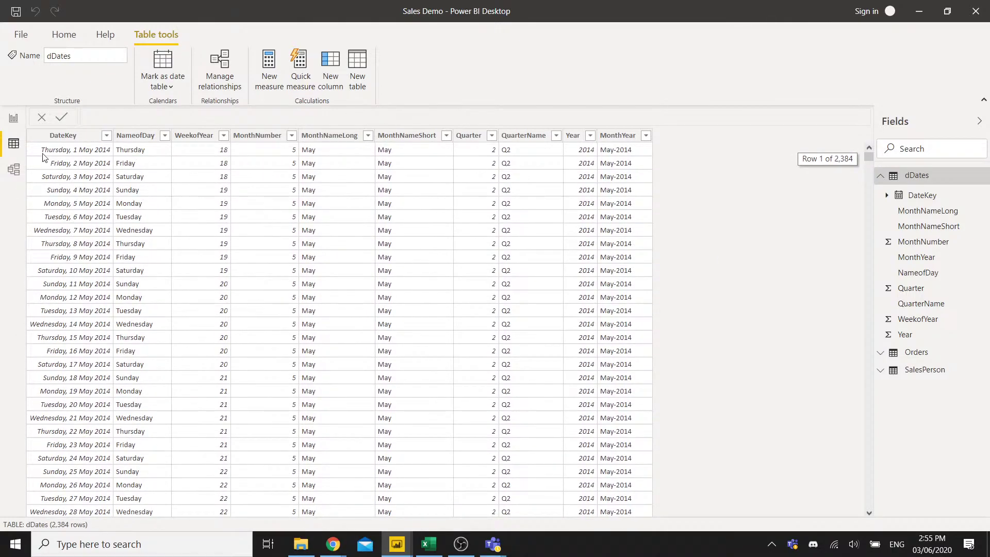
# In the model diagram, enlarge dDates and move it closer to Orders, and relate Orders' Order Date to dDates' DateKey.
pyautogui.click(13, 172)
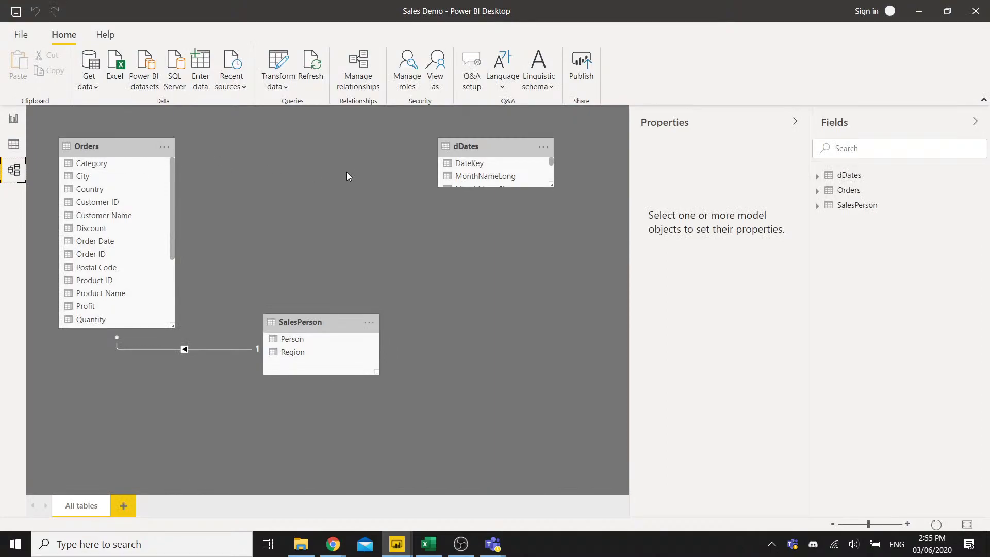
pyautogui.click(504, 153)
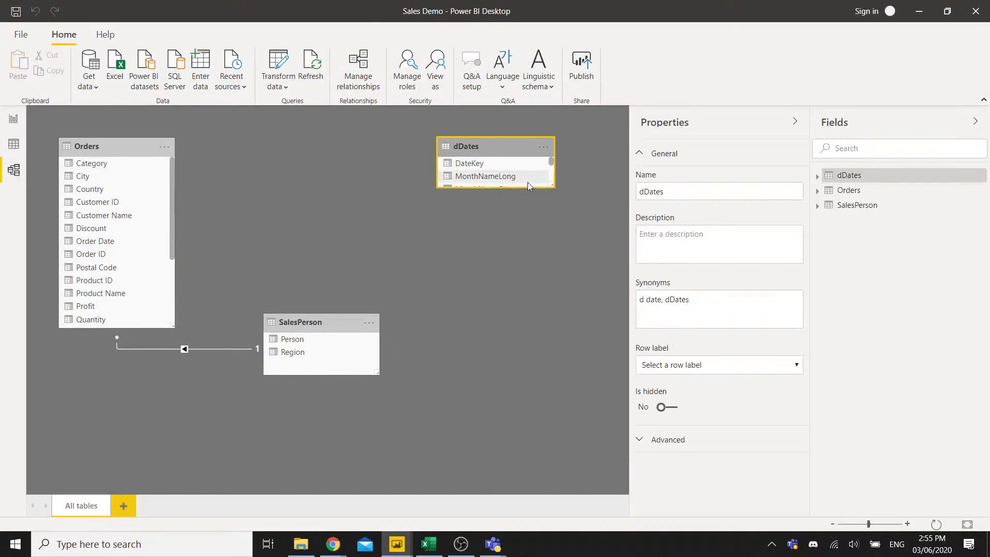
pyautogui.moveTo(551, 187); pyautogui.dragTo(563, 259)
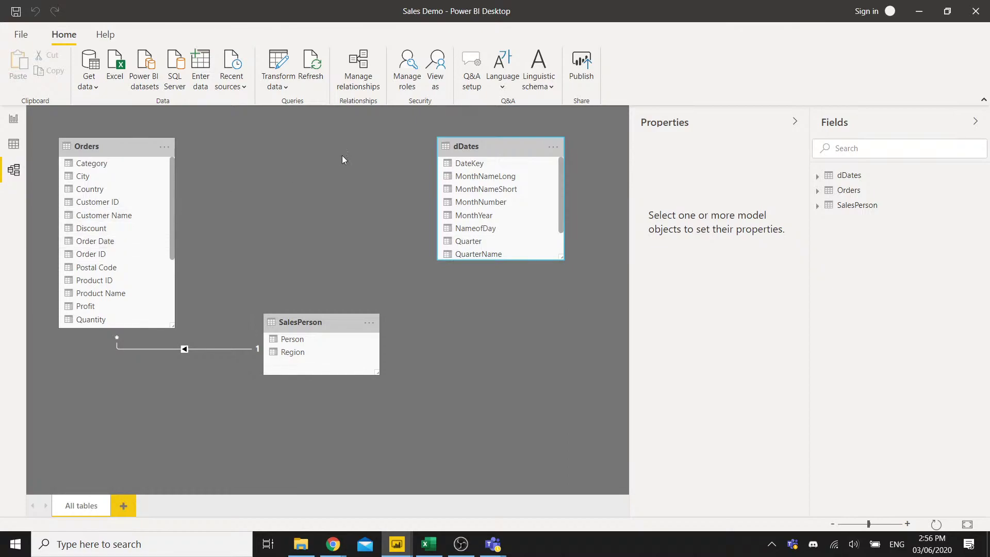
pyautogui.moveTo(494, 143); pyautogui.dragTo(448, 144)
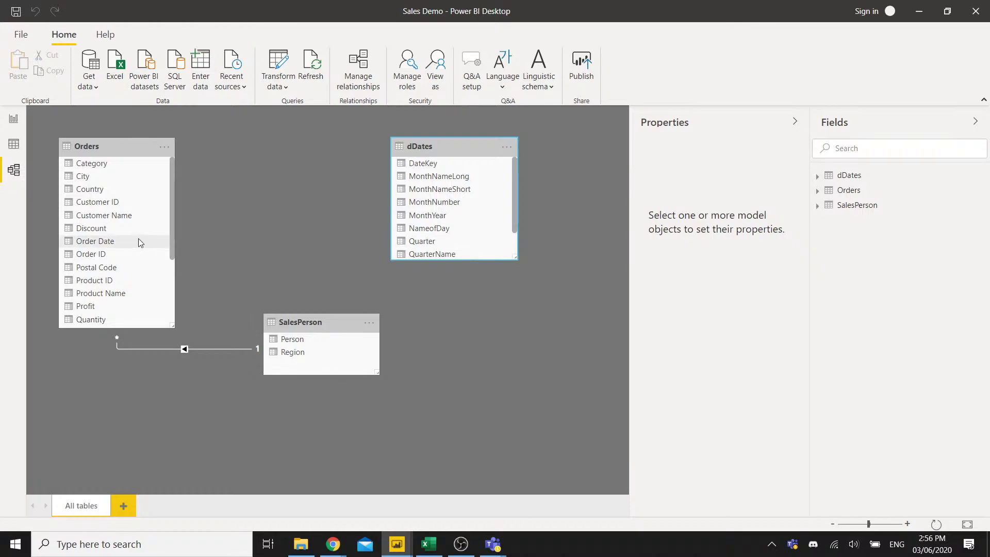
pyautogui.moveTo(115, 245); pyautogui.dragTo(420, 167)
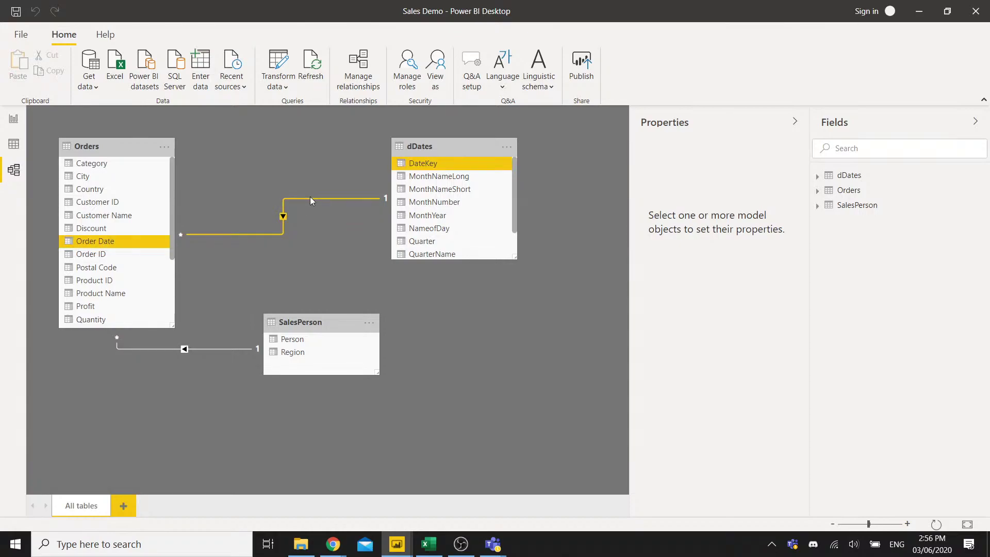
# Add a second report page with a stacked column chart, enlarged to span most of the page's width.
pyautogui.click(13, 120)
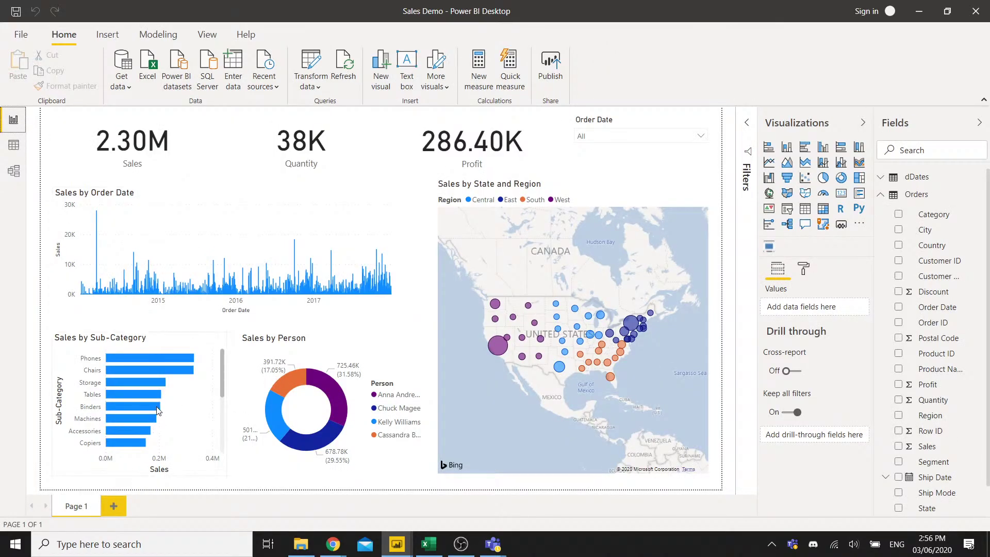
pyautogui.click(113, 507)
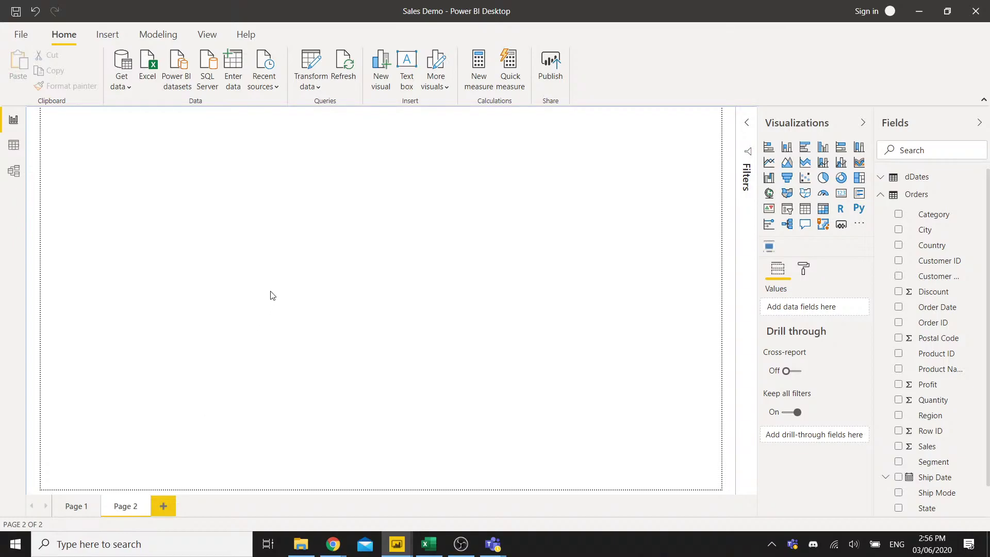
pyautogui.click(787, 149)
pyautogui.moveTo(165, 223); pyautogui.dragTo(165, 249)
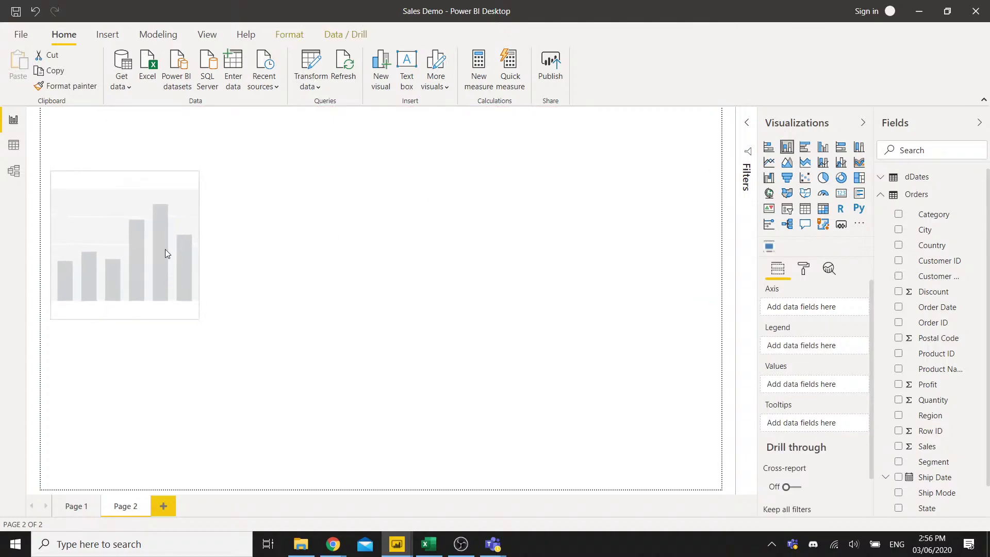
pyautogui.moveTo(208, 316); pyautogui.dragTo(304, 336)
pyautogui.moveTo(377, 349); pyautogui.dragTo(535, 352)
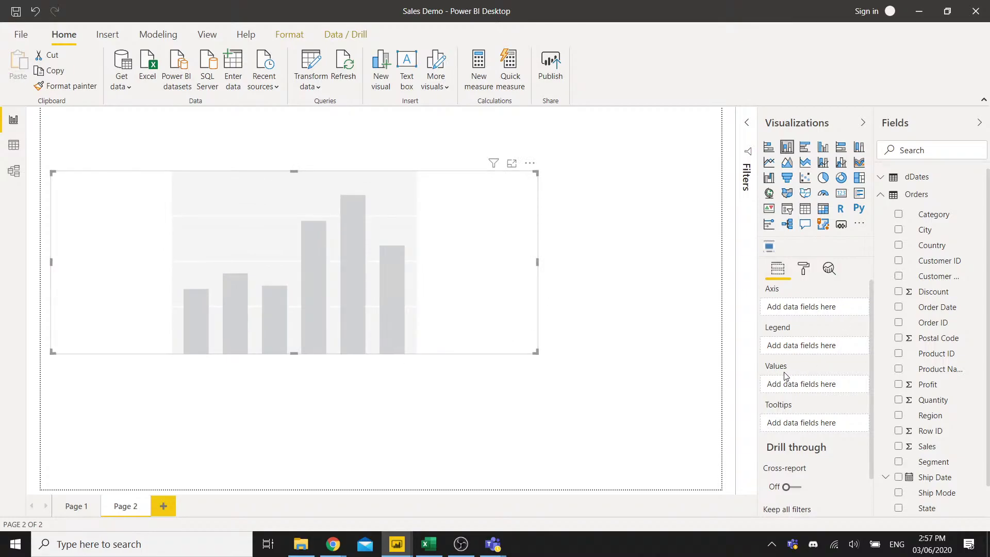
# Use Sales from the Orders table as the column chart's values.
pyautogui.scroll(-1, 931, 374)
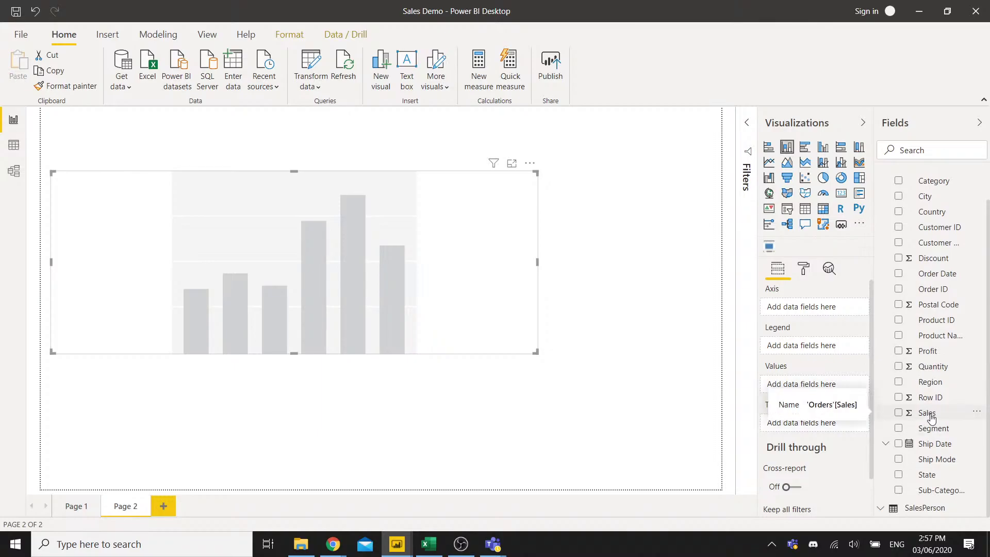
pyautogui.moveTo(887, 410); pyautogui.dragTo(803, 386)
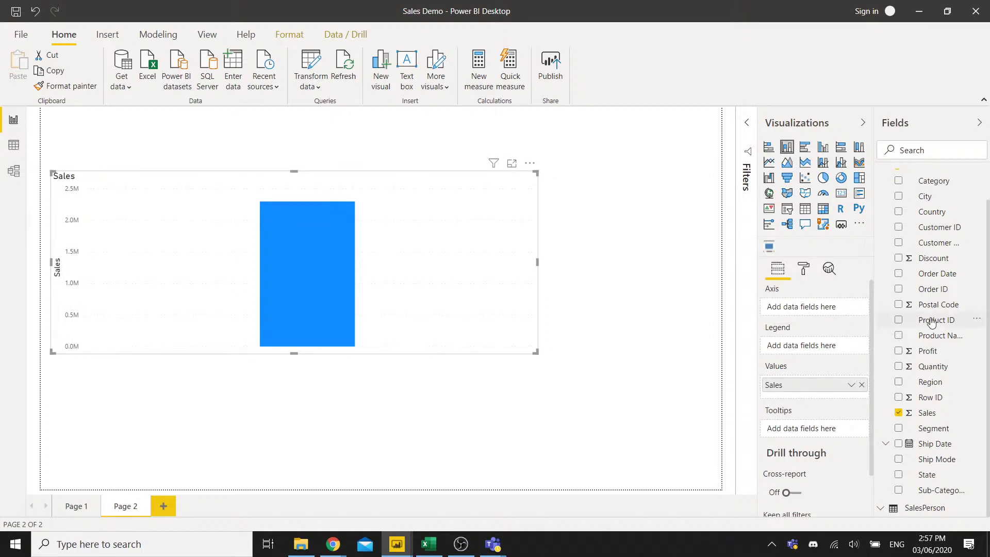
# Use dDates' DateKey as the column chart's axis, with plain DateKey values instead of the date hierarchy.
pyautogui.scroll(1, 934, 323)
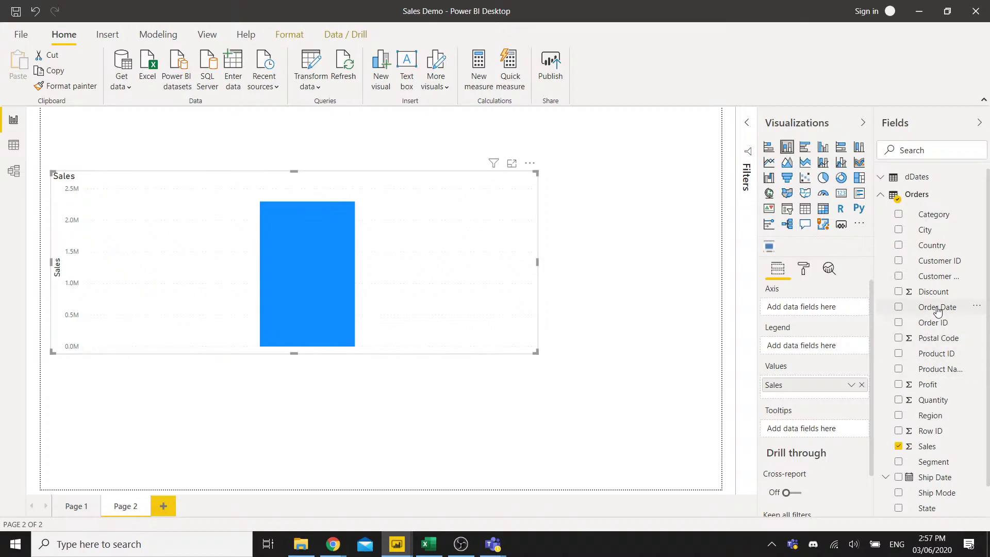
pyautogui.click(881, 195)
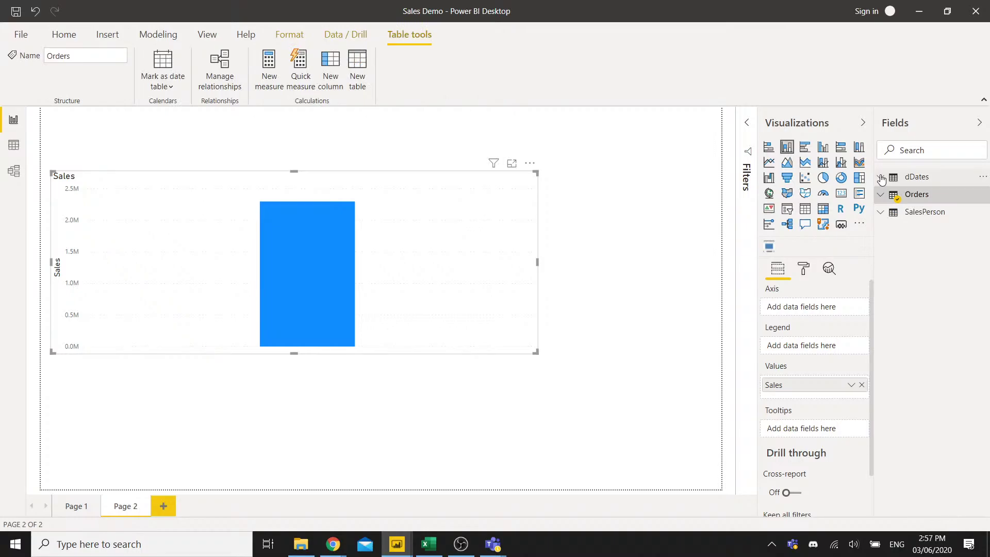
pyautogui.click(880, 177)
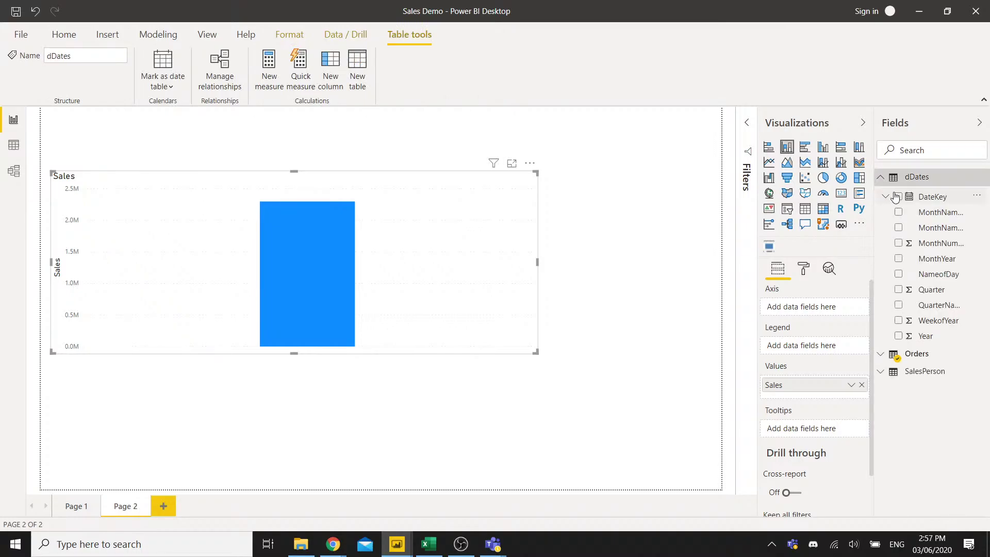
pyautogui.moveTo(926, 200); pyautogui.dragTo(751, 305)
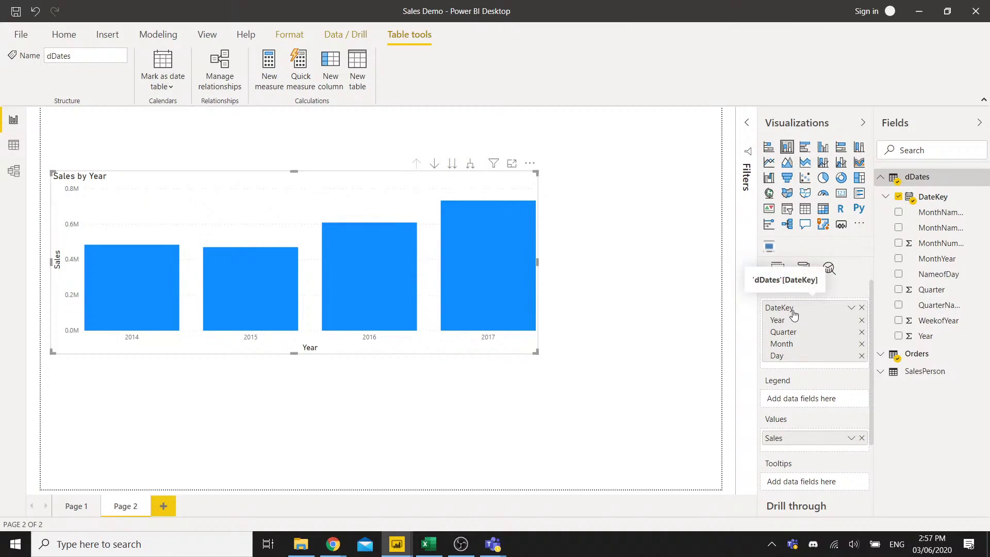
pyautogui.rightClick(793, 315)
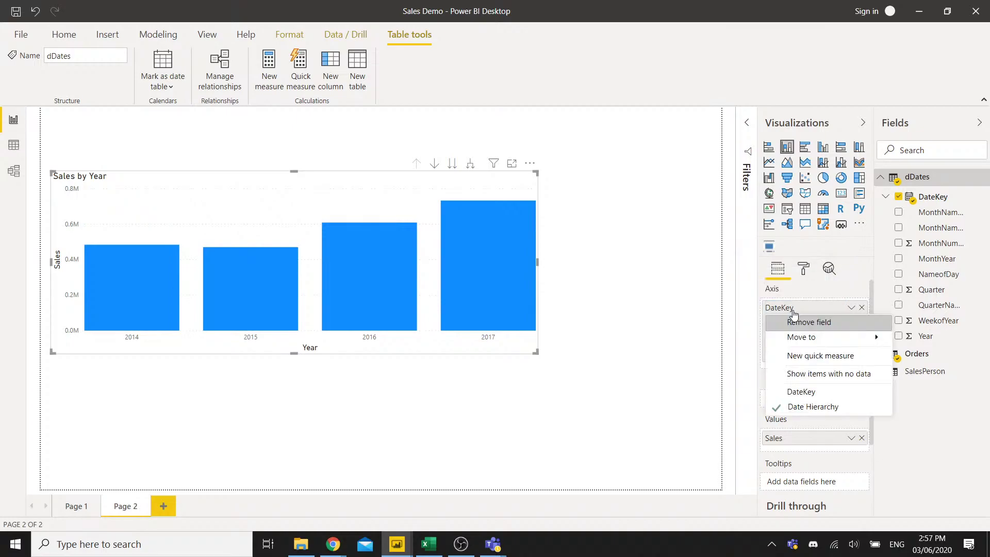
pyautogui.click(785, 394)
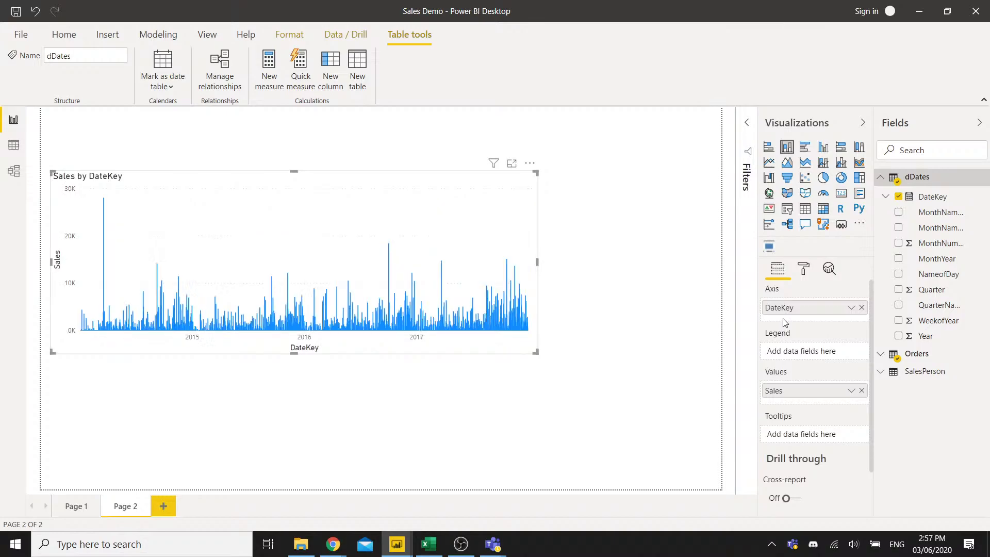
# Widen the Fields pane to fit the full field names of dDates.
pyautogui.click(941, 184)
pyautogui.moveTo(908, 227); pyautogui.dragTo(877, 235)
pyautogui.moveTo(875, 242); pyautogui.dragTo(841, 246)
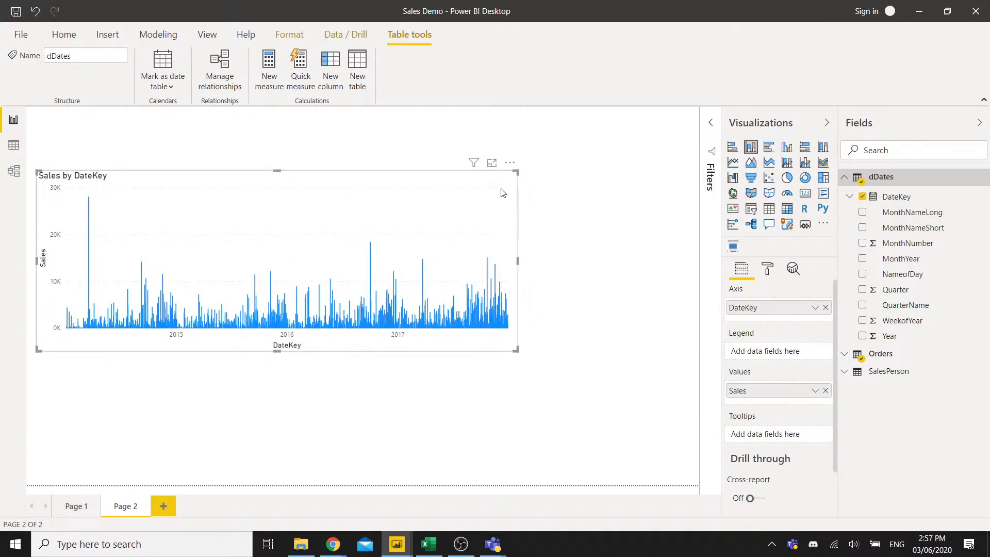
# Replace DateKey on the chart's axis with dDates' Year, and swap that for QuarterName.
pyautogui.click(825, 308)
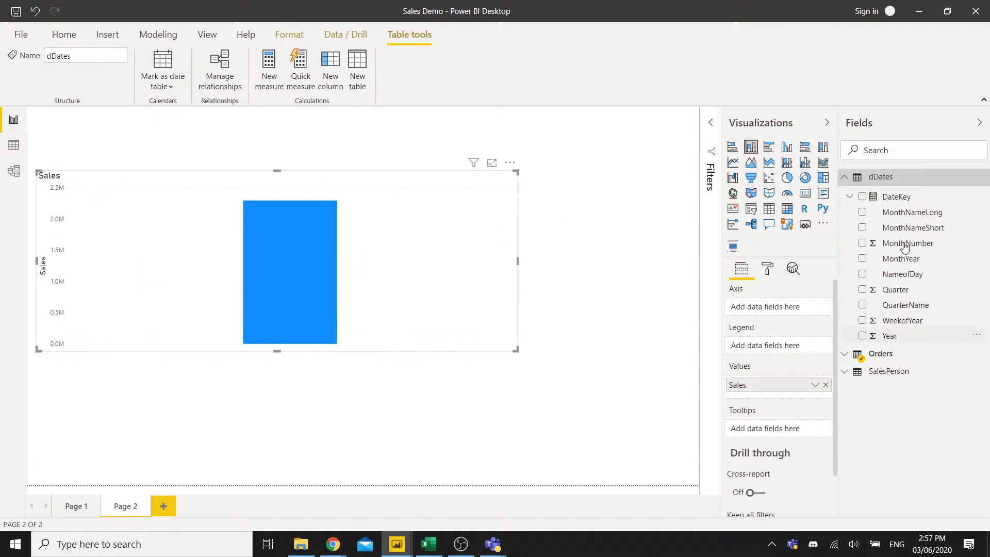
pyautogui.moveTo(888, 336); pyautogui.dragTo(772, 310)
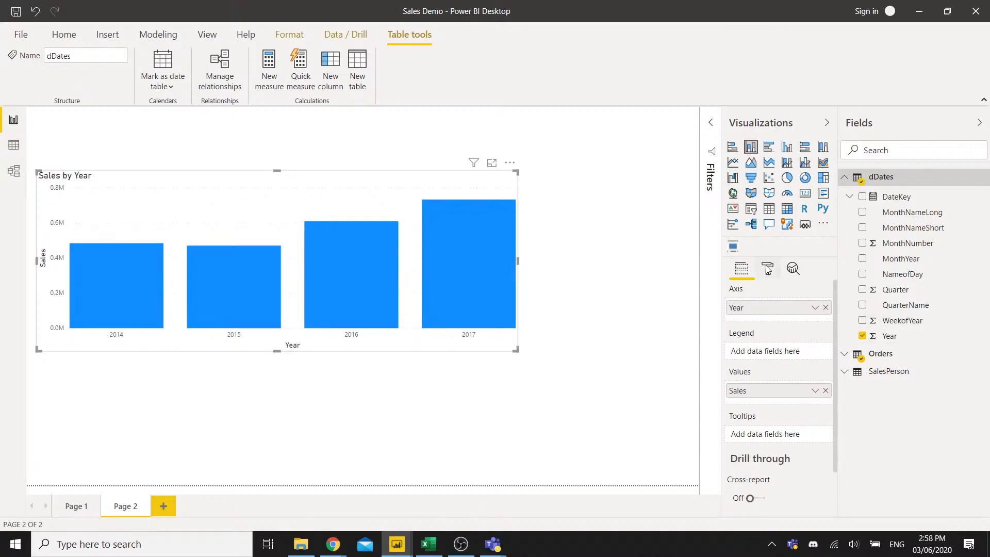
pyautogui.click(826, 308)
pyautogui.moveTo(903, 306); pyautogui.dragTo(786, 313)
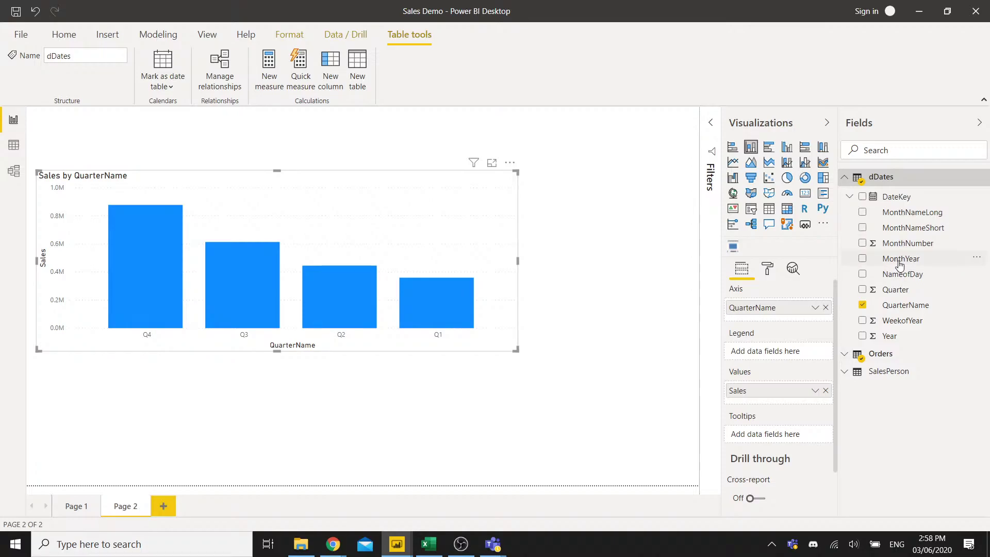
# Replace QuarterName on the chart's axis with dDates' MonthYear, and widen the chart to fit all months.
pyautogui.moveTo(816, 306)
pyautogui.mouseDown()
pyautogui.moveTo(784, 321)
pyautogui.moveTo(827, 315)
pyautogui.mouseUp()
pyautogui.click(826, 308)
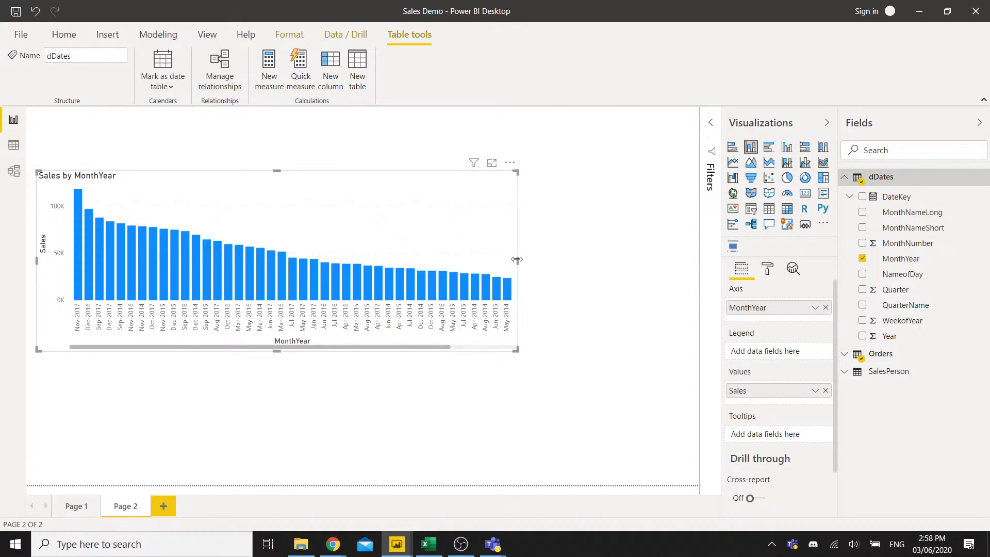
pyautogui.moveTo(577, 266); pyautogui.dragTo(613, 266)
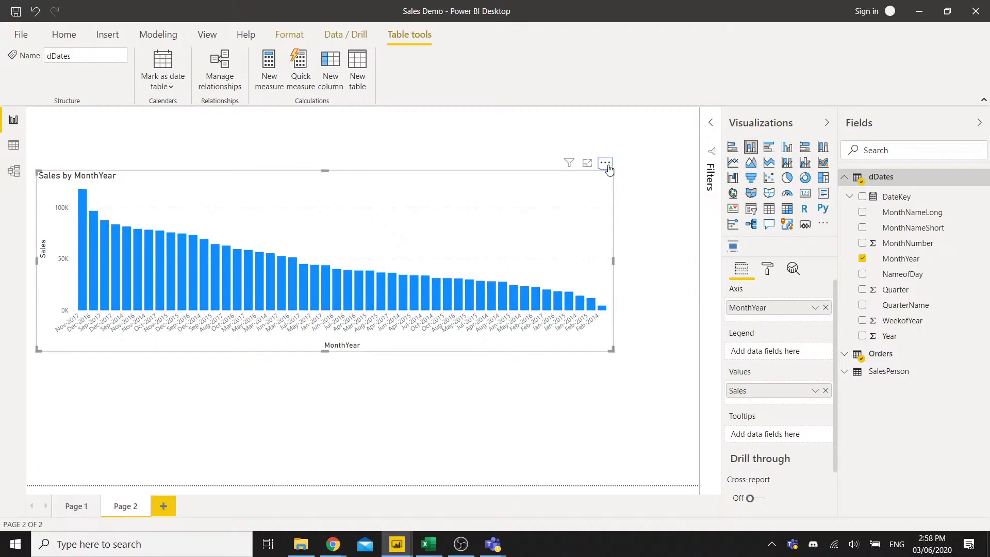
# Sort the column chart by MonthYear in ascending order.
pyautogui.click(606, 162)
pyautogui.moveTo(638, 267)
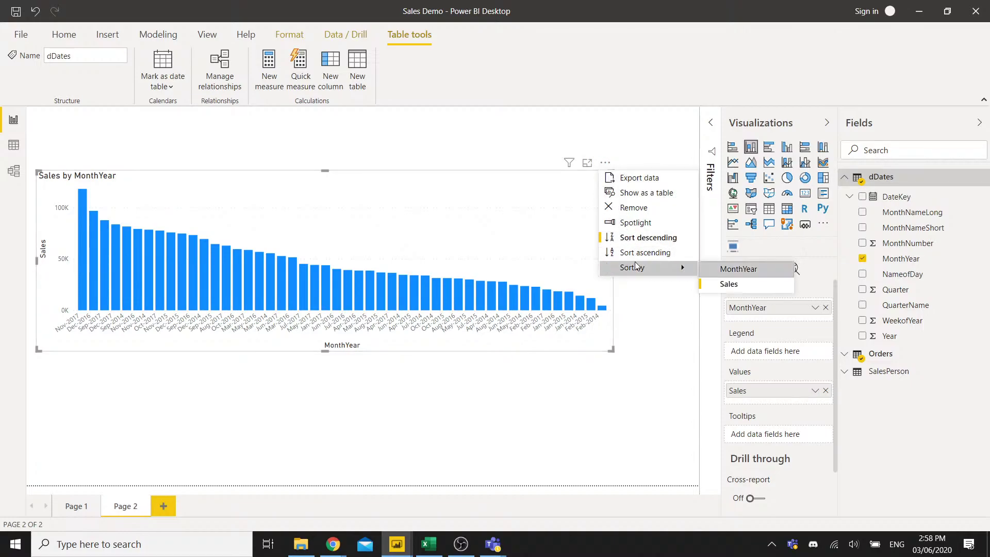
pyautogui.click(743, 272)
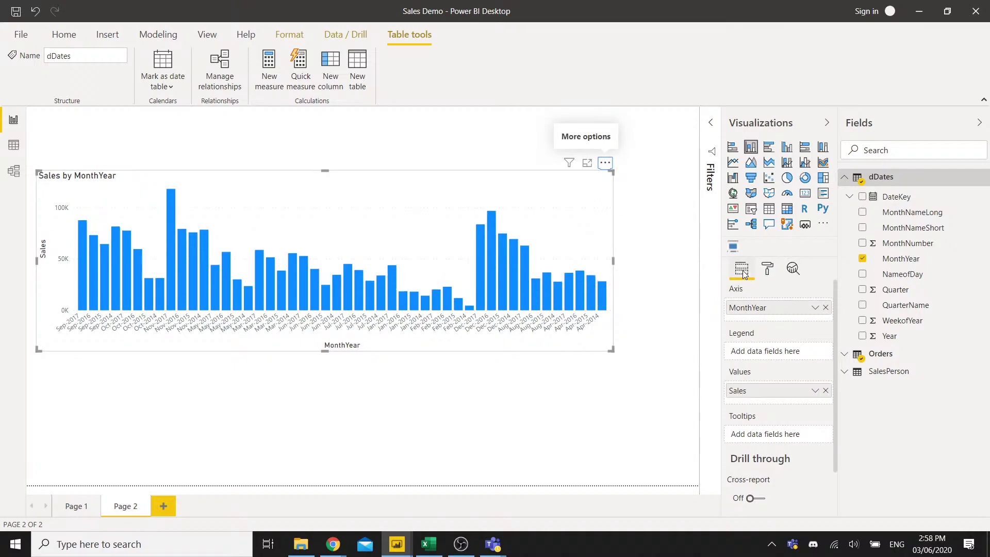
pyautogui.click(602, 165)
pyautogui.click(639, 252)
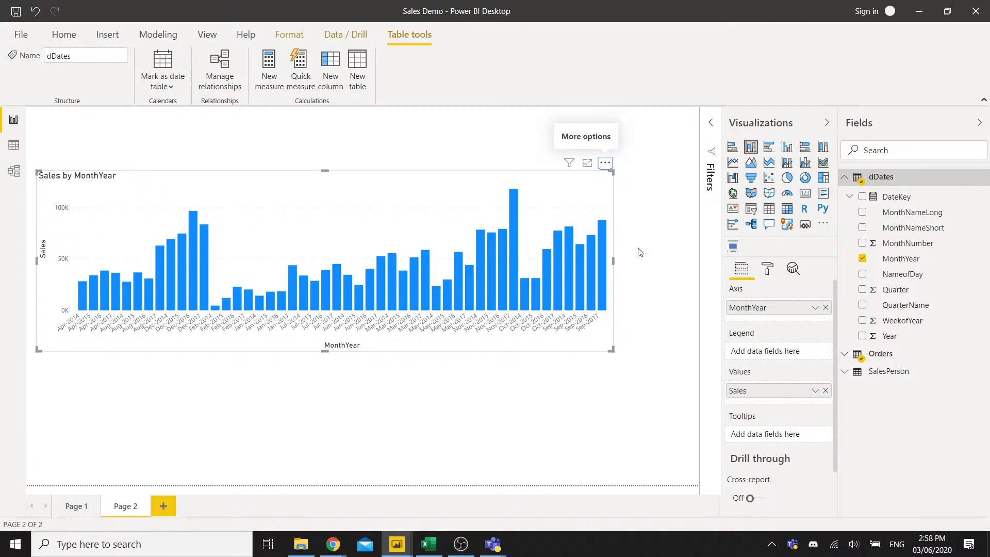
# Add a slicer below the chart with dDates' Year as its field.
pyautogui.click(445, 408)
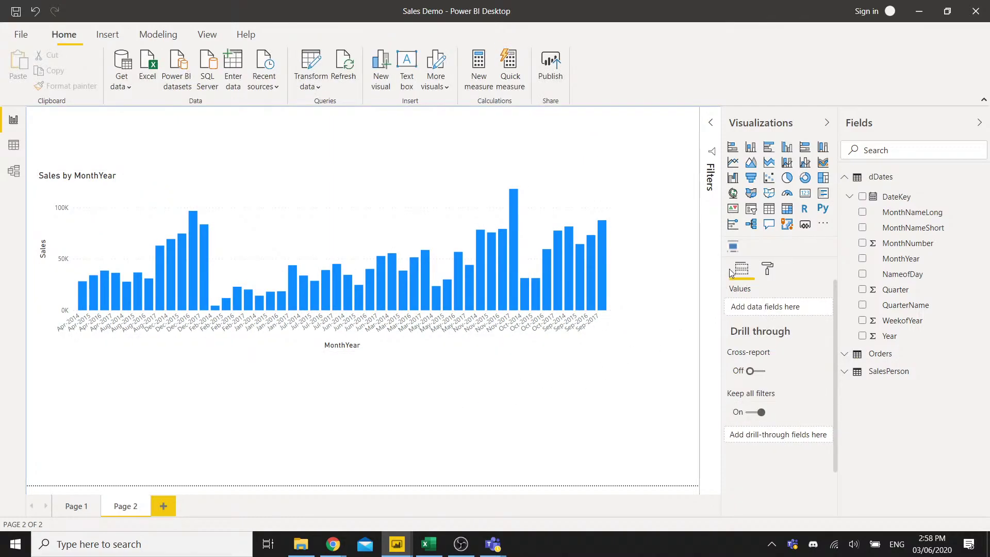
pyautogui.click(752, 211)
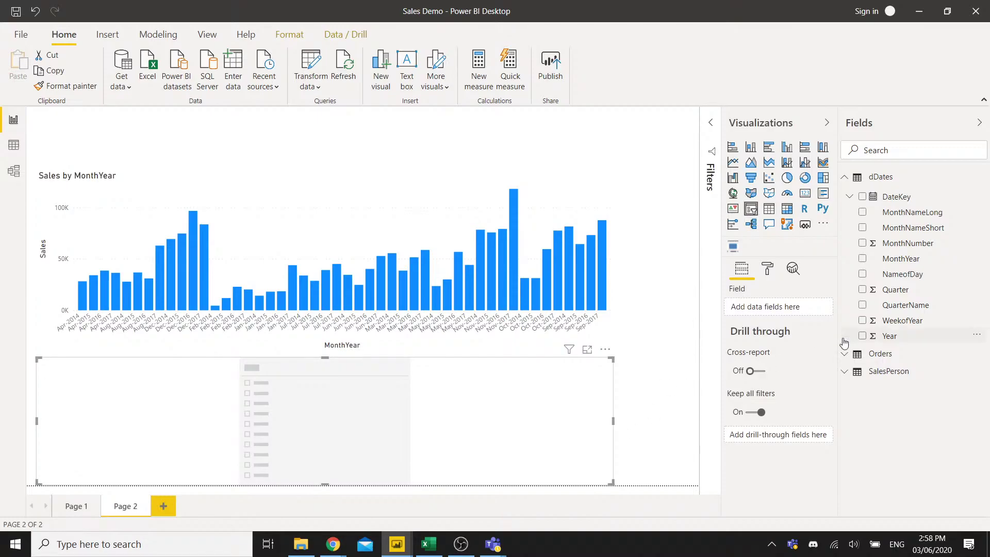
pyautogui.moveTo(900, 339); pyautogui.dragTo(766, 310)
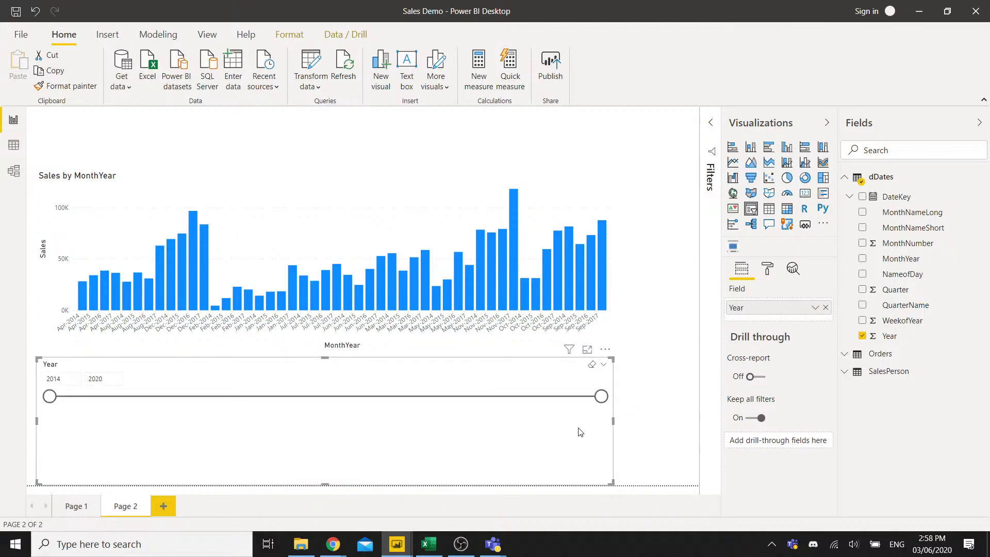
# Show the Year slicer as a list and narrow it to a small box under the chart's start.
pyautogui.click(604, 365)
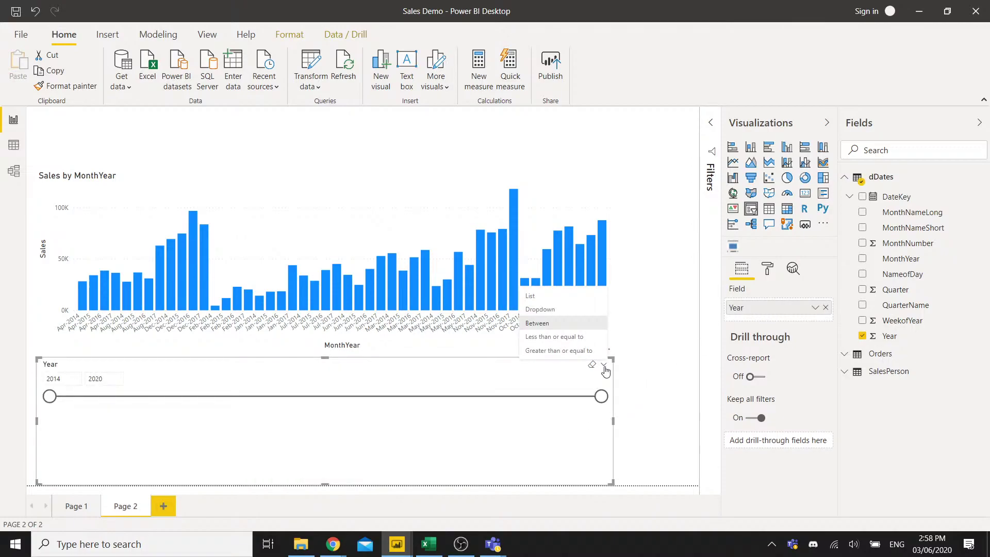
pyautogui.click(541, 298)
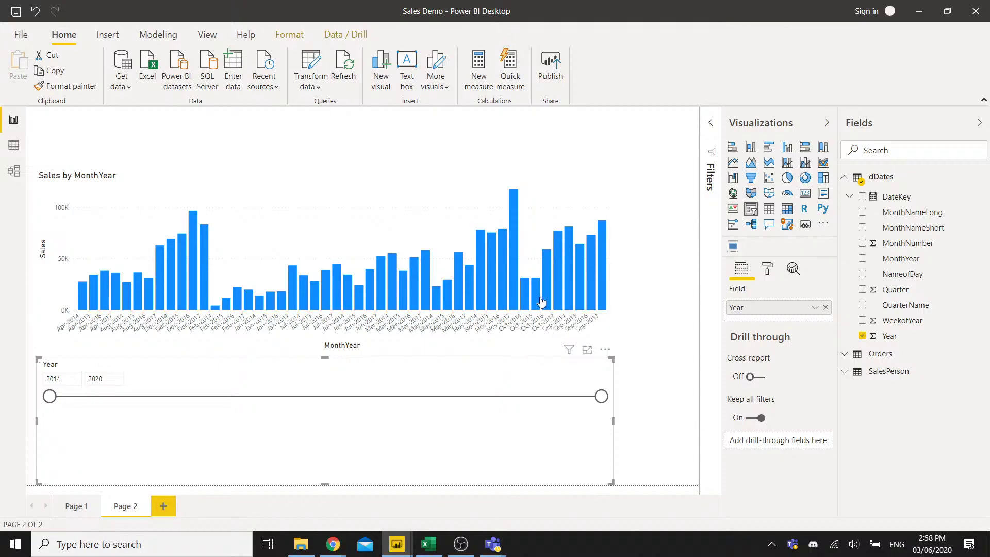
pyautogui.moveTo(598, 423); pyautogui.dragTo(113, 420)
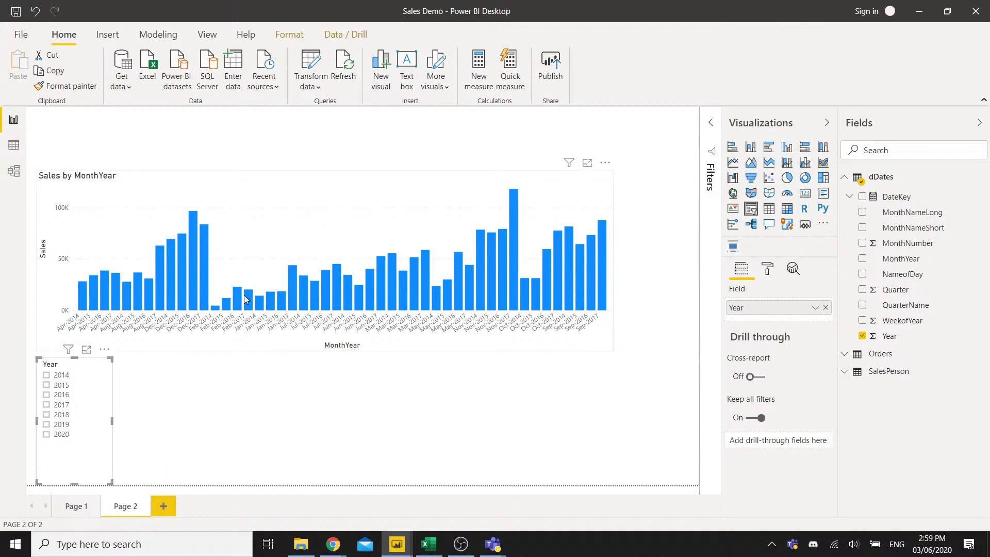
# Filter the column chart to 2016 with the Year slicer.
pyautogui.click(65, 398)
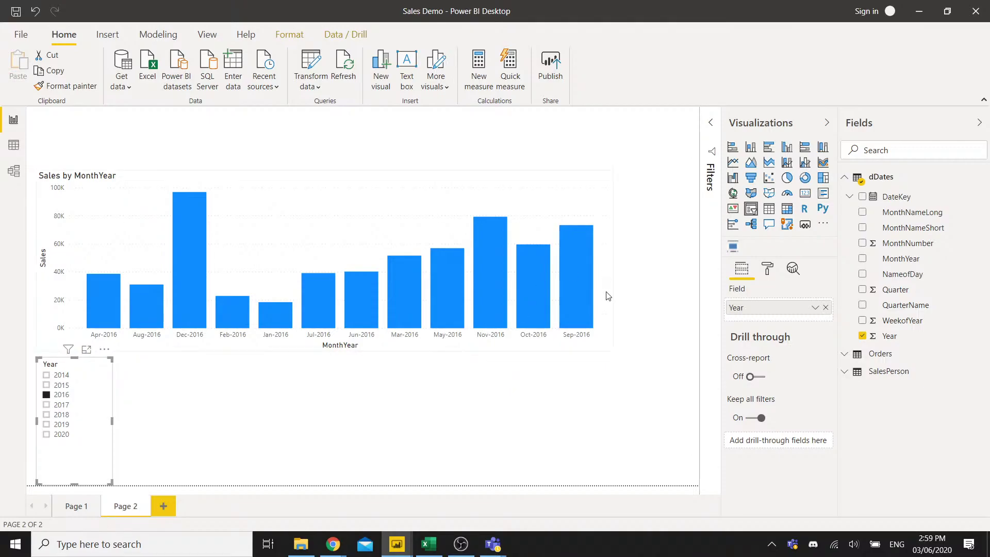
pyautogui.click(507, 403)
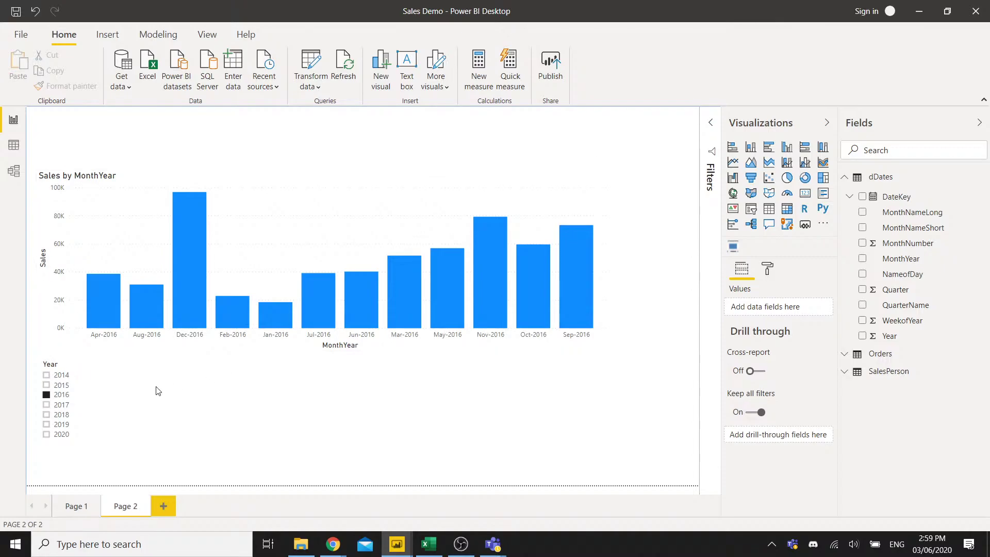
# Shift the Year slicer slightly right, and reduce the column chart's height from its upper edge.
pyautogui.click(84, 385)
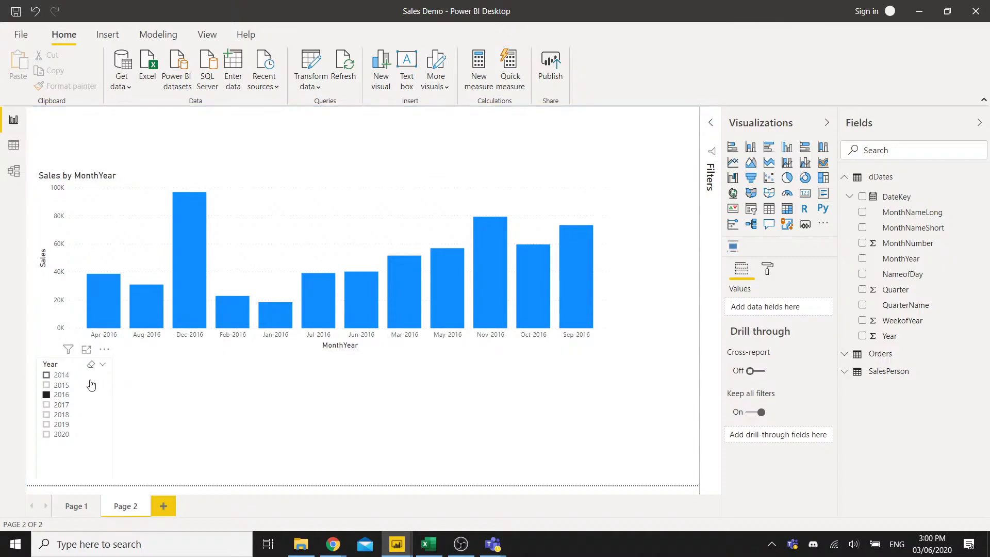
pyautogui.moveTo(99, 396); pyautogui.dragTo(115, 396)
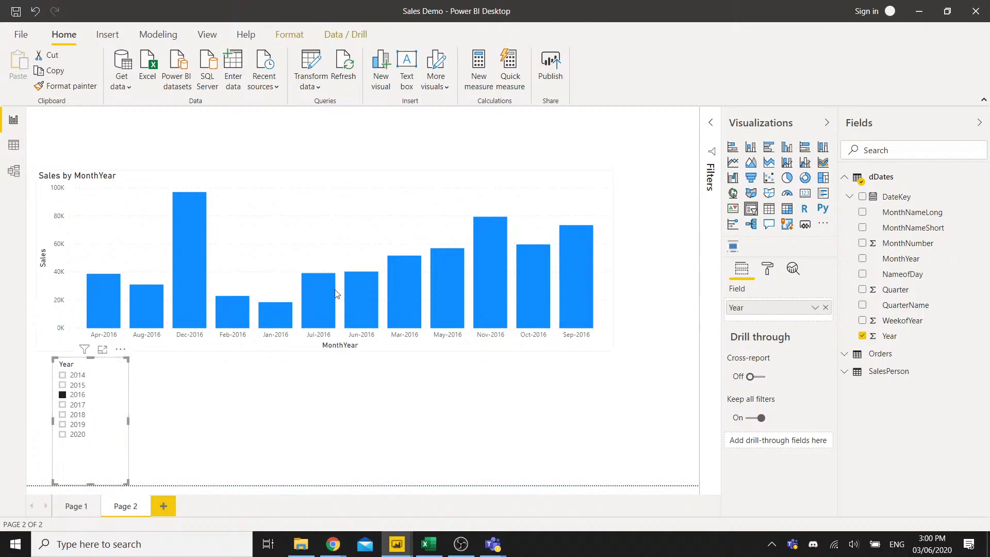
pyautogui.click(384, 180)
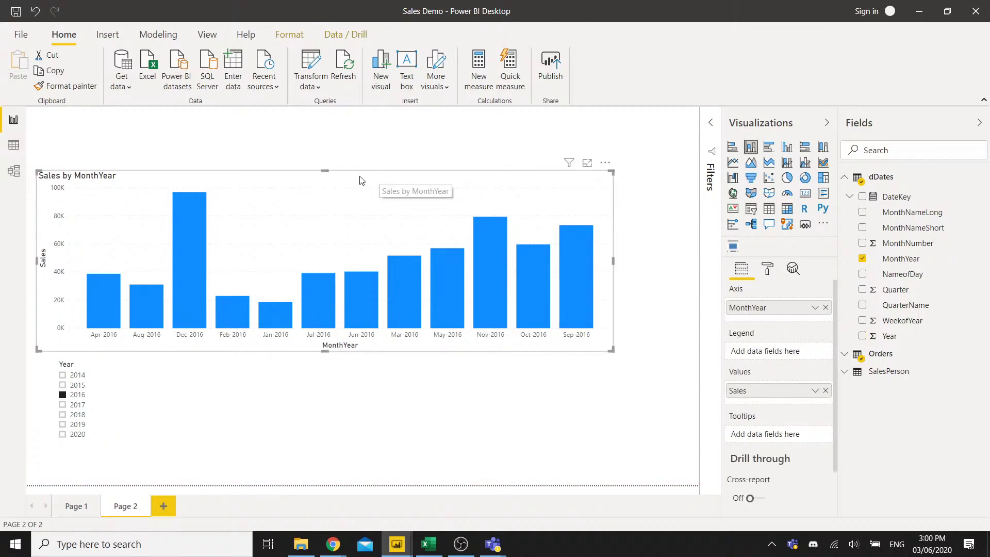
pyautogui.moveTo(328, 176); pyautogui.dragTo(332, 198)
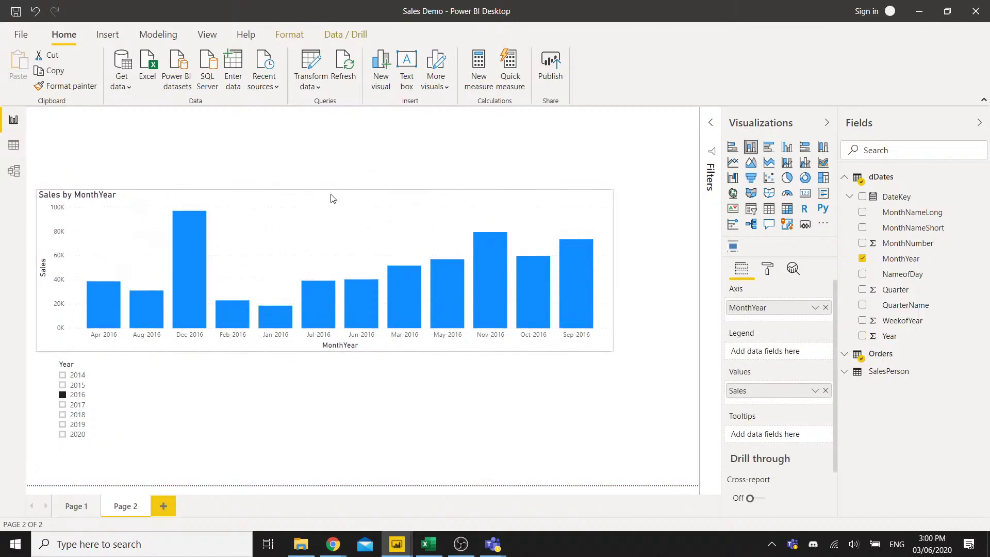
# Clear the Year slicer's selection and shorten it from its upper edge, and move the column chart down.
pyautogui.click(91, 363)
pyautogui.moveTo(91, 360); pyautogui.dragTo(90, 401)
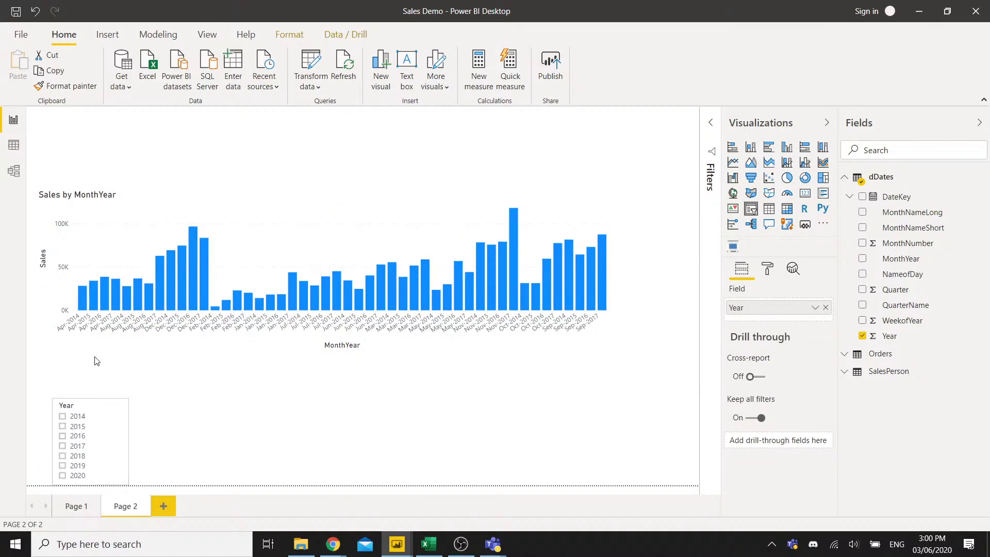
pyautogui.click(299, 226)
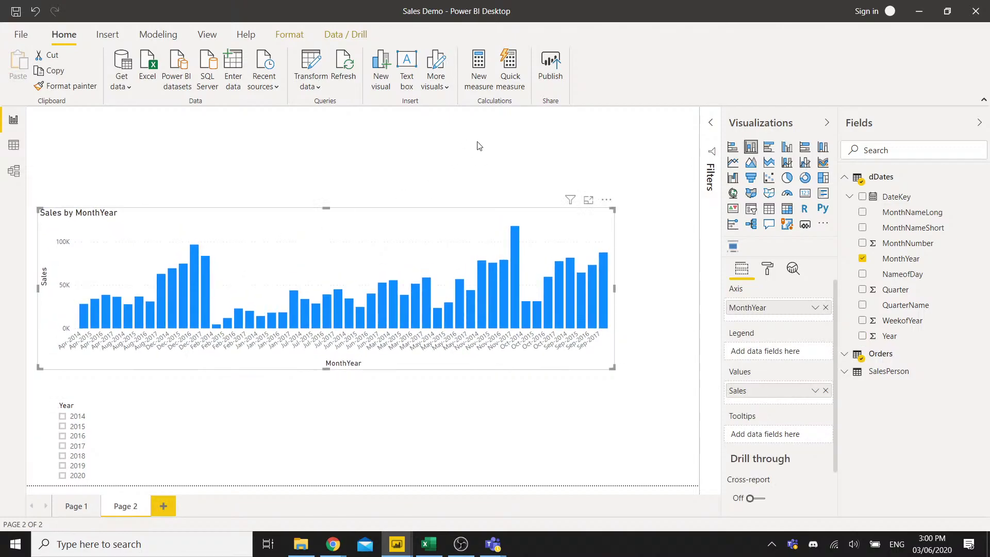
# Add a card visual and shrink it to fit above the beginning of the column chart.
pyautogui.click(463, 138)
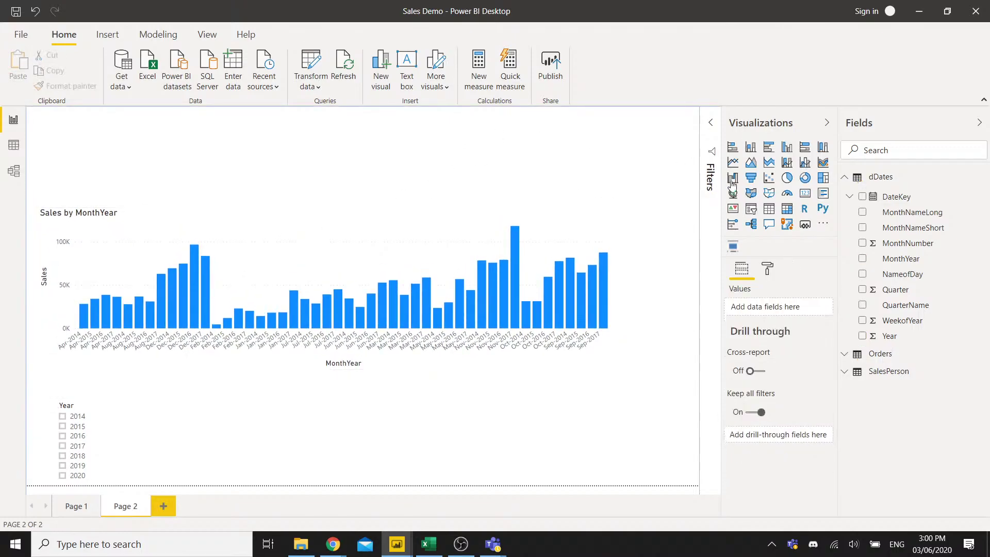
pyautogui.click(805, 193)
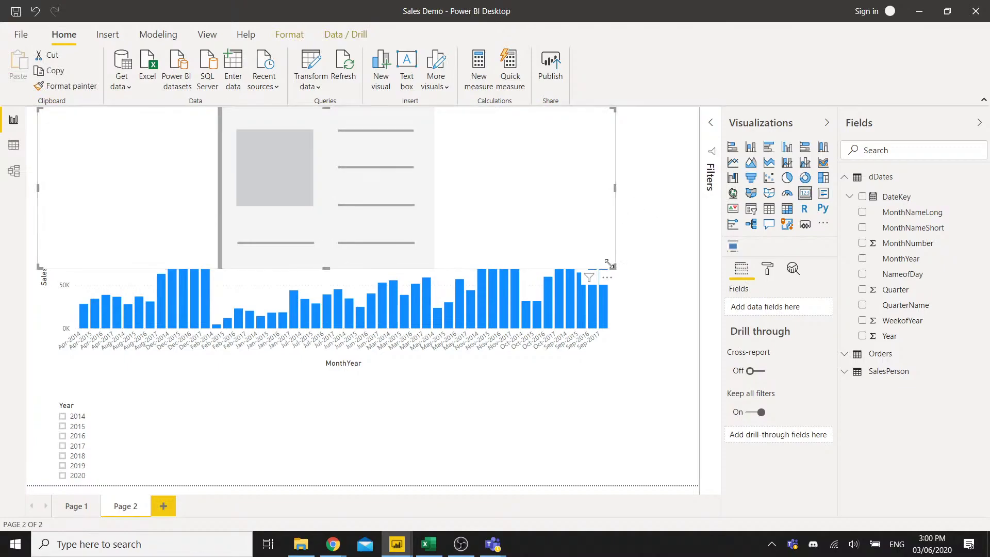
pyautogui.moveTo(614, 267); pyautogui.dragTo(561, 231)
pyautogui.moveTo(451, 190); pyautogui.dragTo(193, 188)
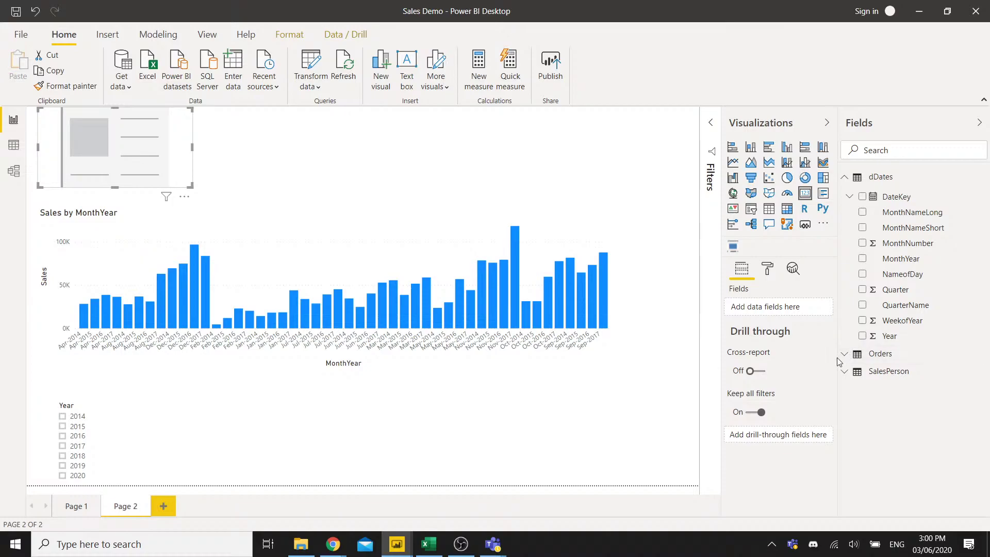
# Use Sales from the Orders table as the card's field.
pyautogui.click(882, 356)
pyautogui.scroll(-3, 905, 381)
pyautogui.scroll(-3, 908, 388)
pyautogui.moveTo(891, 413); pyautogui.dragTo(784, 308)
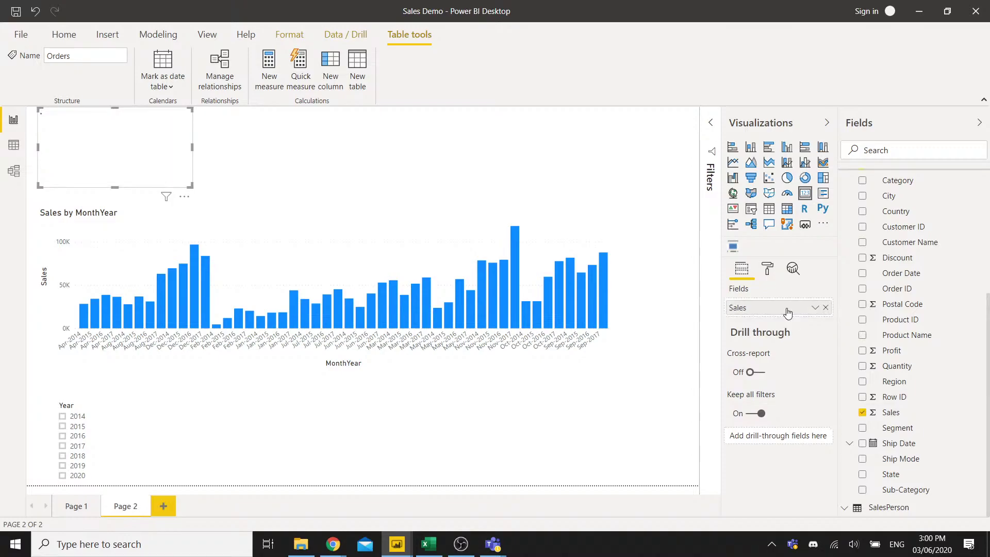
# Filter the page with the Year slicer, first to 2017 and finally to 2016.
pyautogui.click(74, 448)
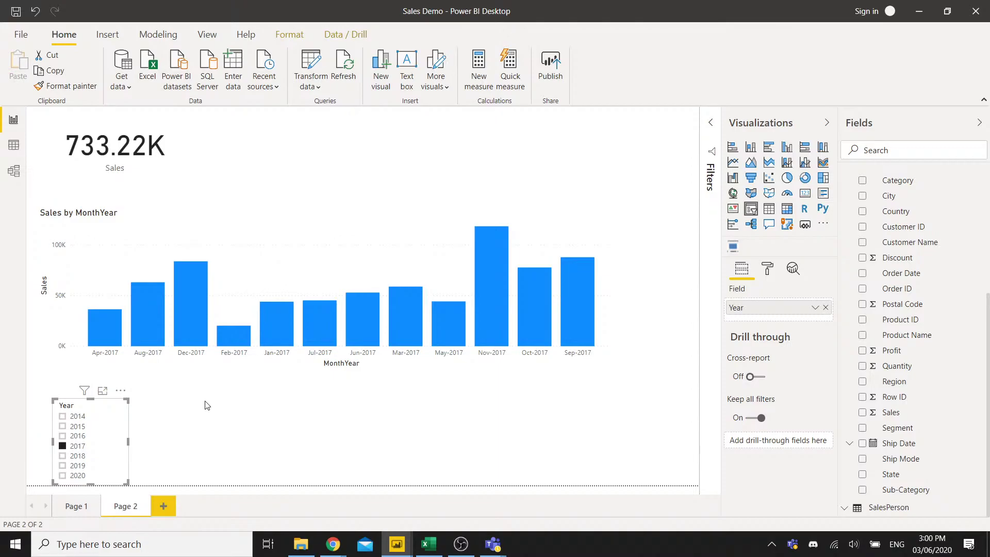
pyautogui.click(66, 439)
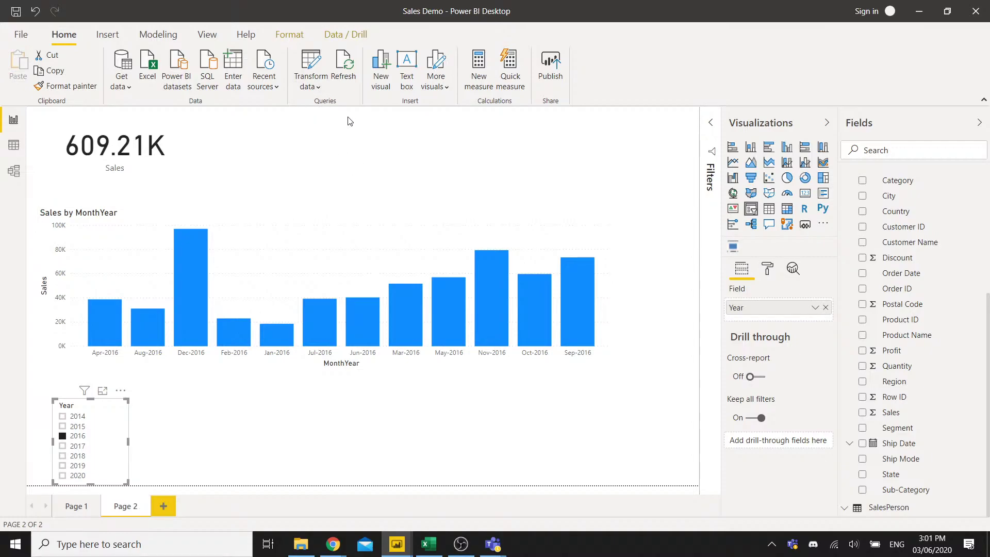
# Open the Power Query Editor and select the dDates query.
pyautogui.click(318, 88)
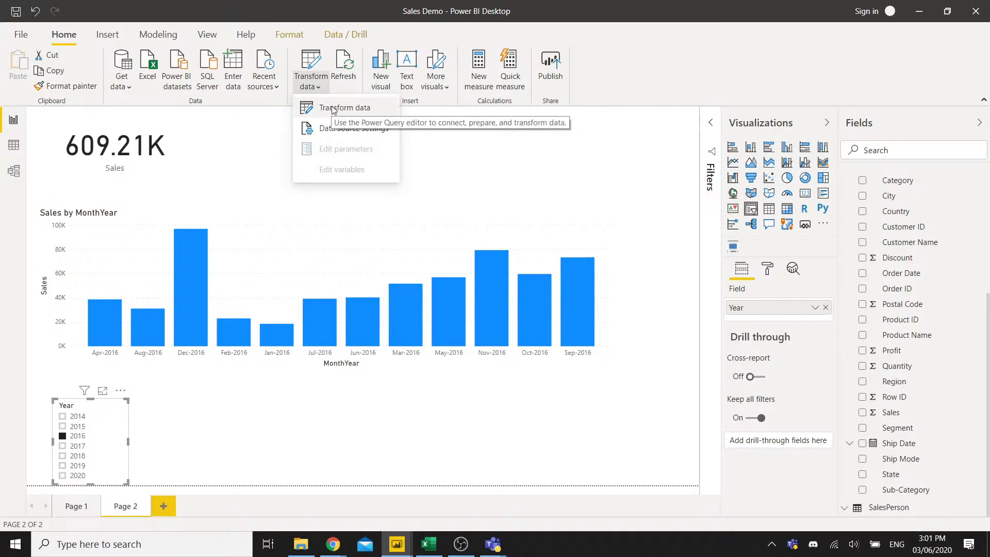
pyautogui.click(333, 109)
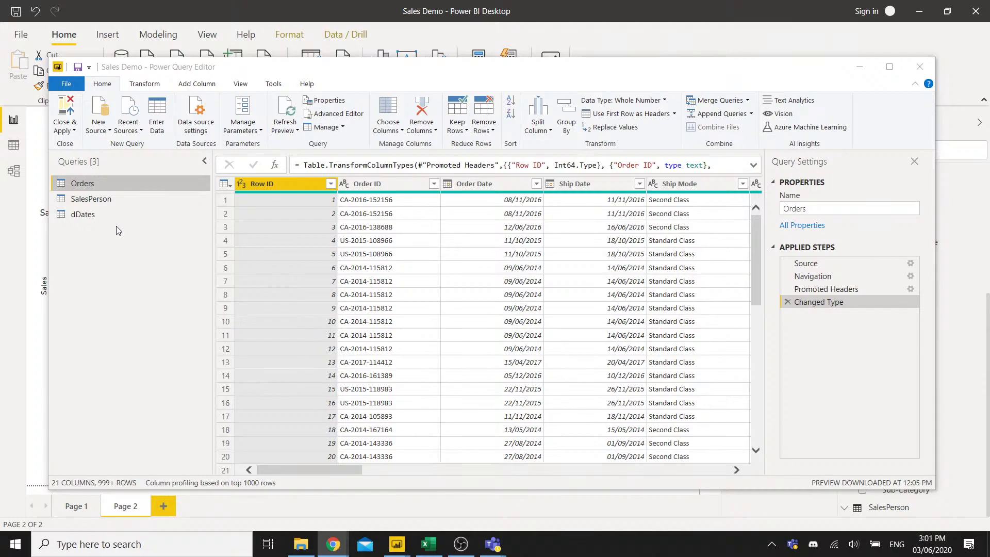
pyautogui.click(85, 214)
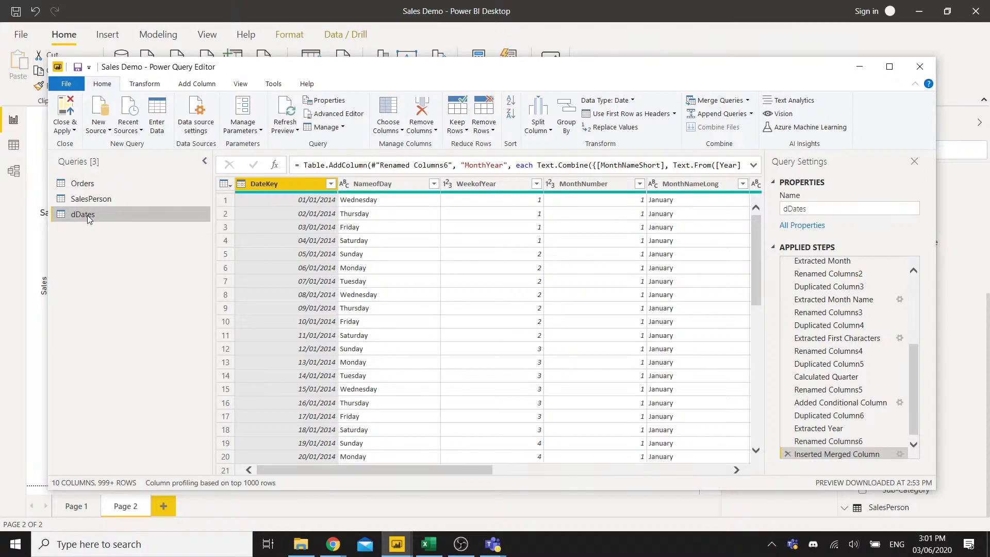
# Examine the dDates columns from WeekofYear to MonthYear, including how MonthNumber changes between months.
pyautogui.moveTo(380, 469)
pyautogui.mouseDown()
pyautogui.moveTo(430, 472)
pyautogui.moveTo(390, 480)
pyautogui.mouseUp()
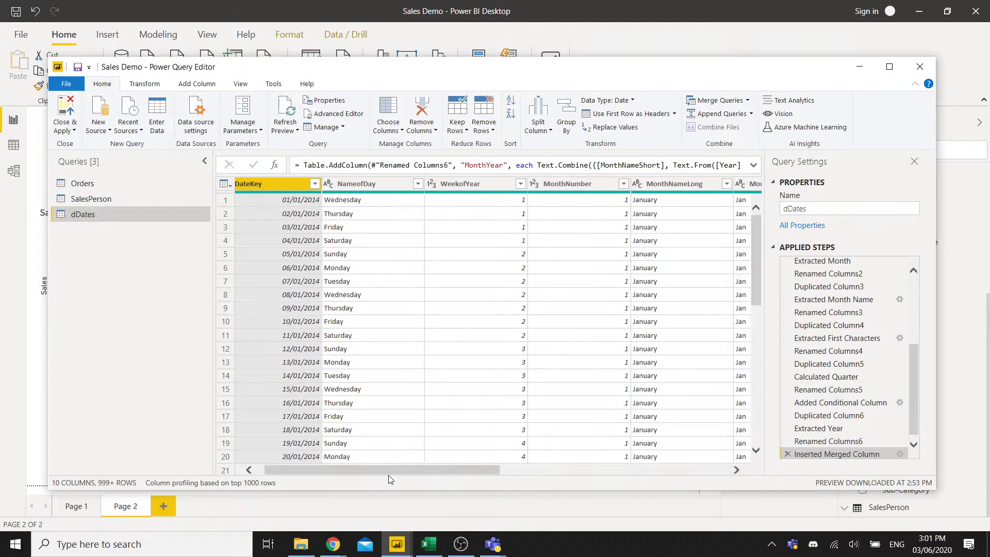
pyautogui.moveTo(391, 470); pyautogui.dragTo(417, 471)
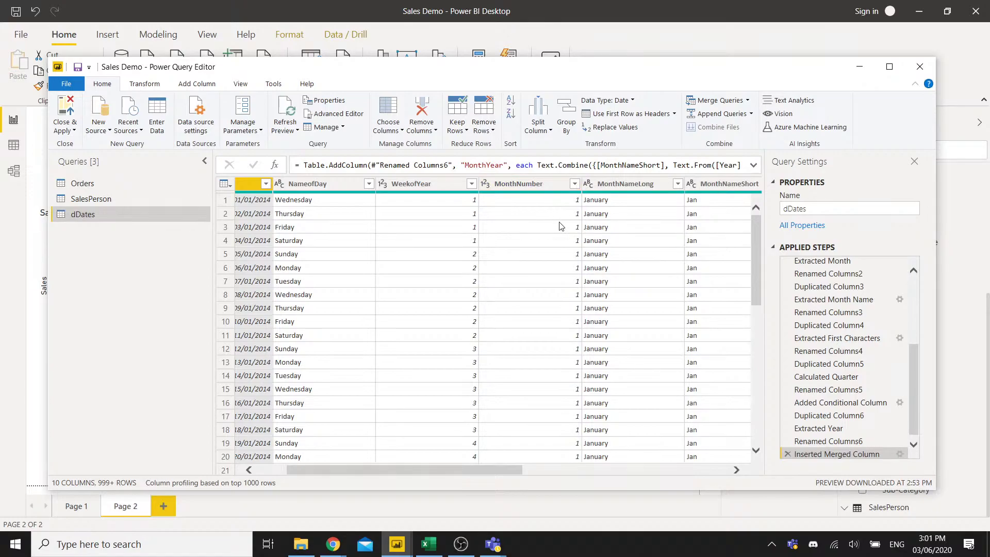
pyautogui.scroll(-3, 562, 242)
pyautogui.scroll(-5, 564, 261)
pyautogui.scroll(7, 557, 275)
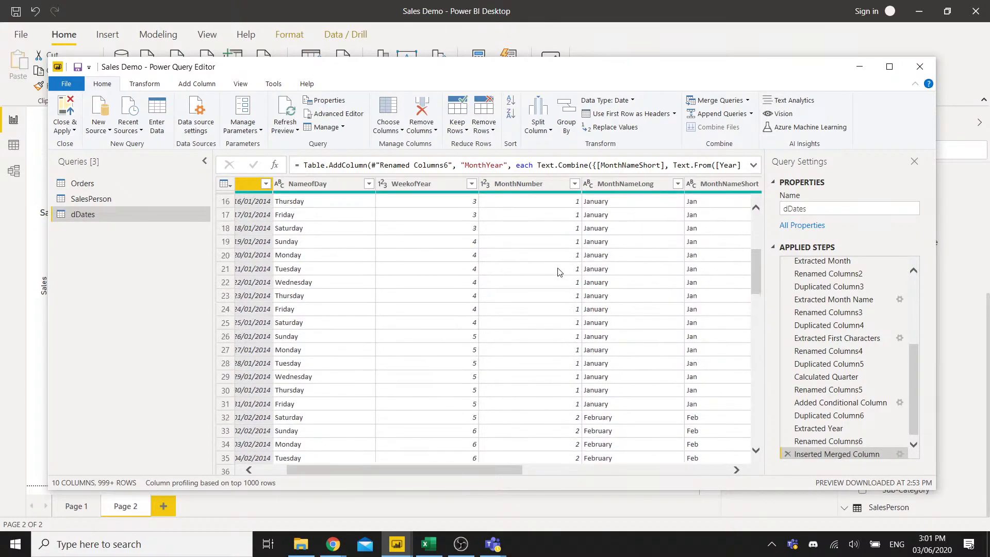
pyautogui.scroll(1, 548, 271)
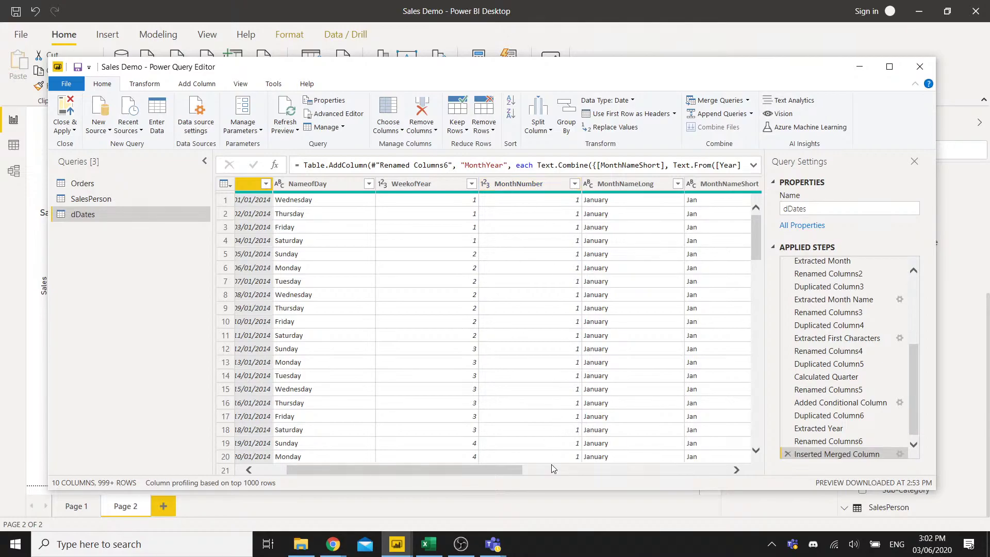
pyautogui.moveTo(494, 470); pyautogui.dragTo(714, 477)
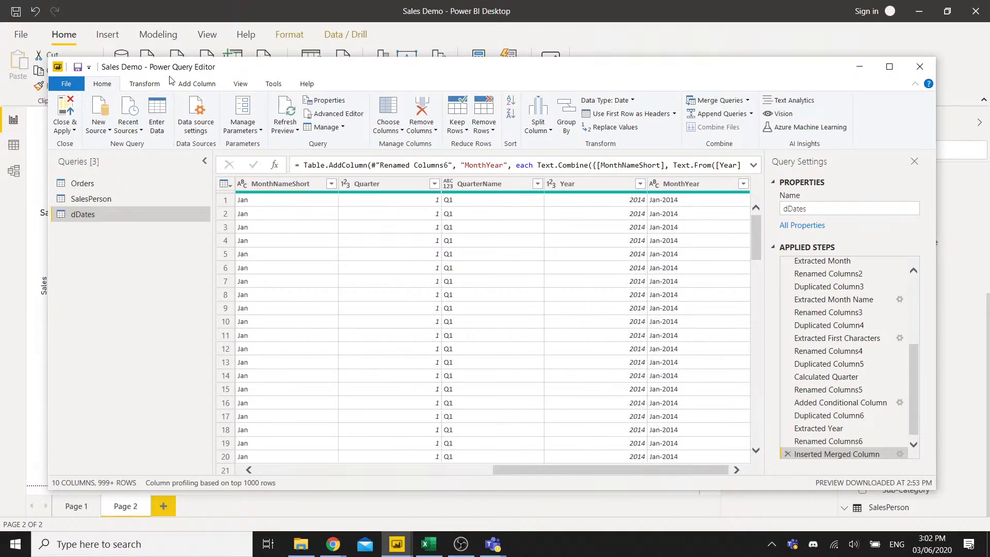
# Start a custom column in dDates and name it MonthNumAdj.
pyautogui.click(197, 85)
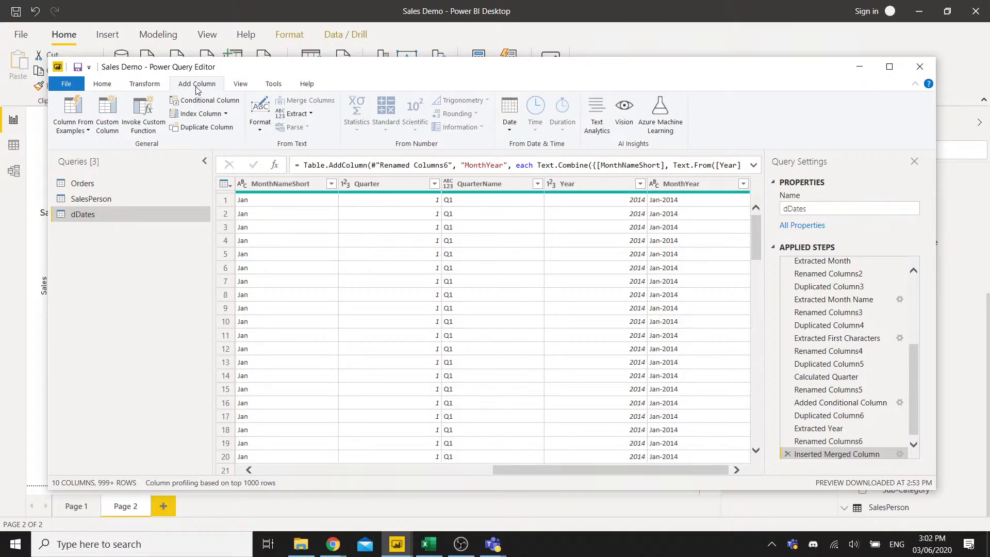
pyautogui.click(106, 126)
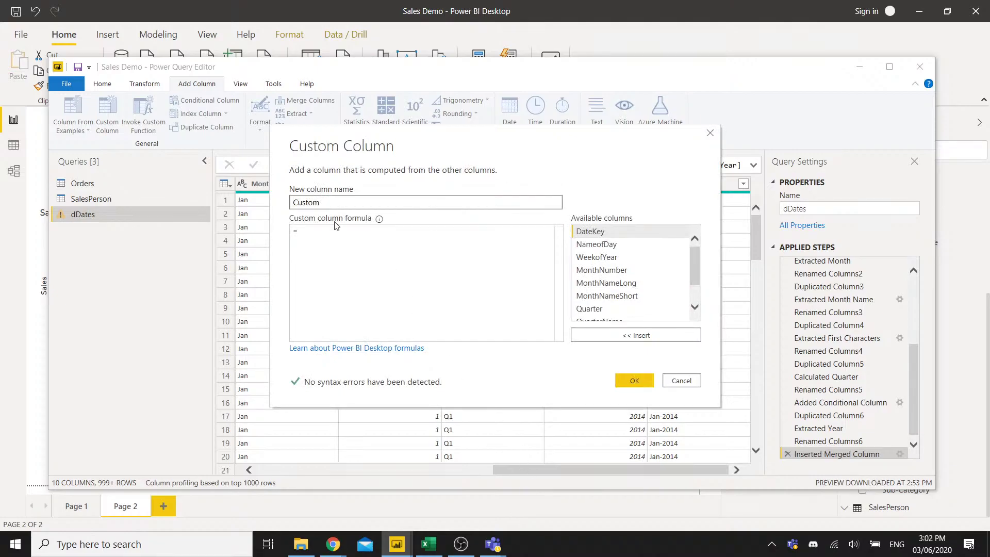
pyautogui.click(320, 203)
pyautogui.moveTo(320, 203); pyautogui.dragTo(293, 203)
pyautogui.press('BackSpace')
pyautogui.write('MonthNu')
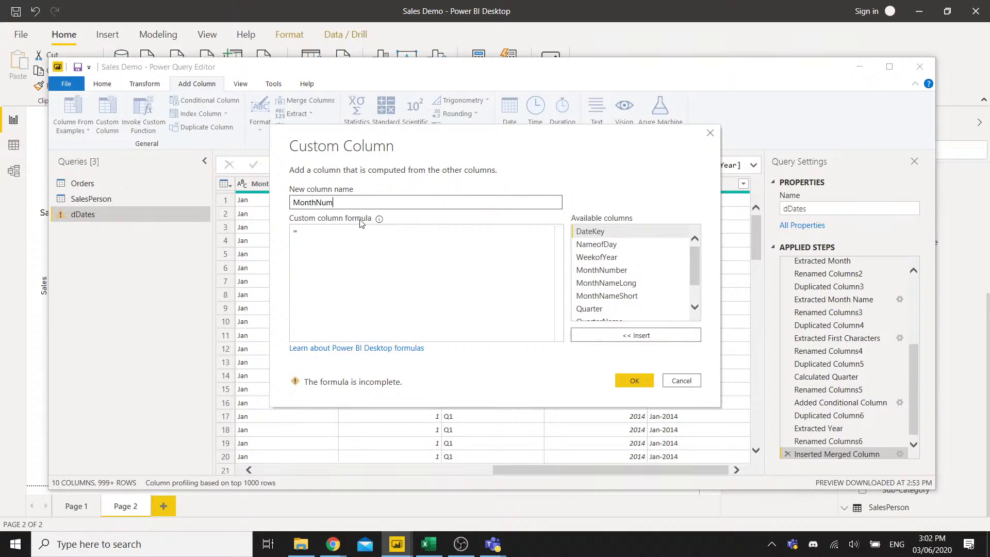
pyautogui.write('mAdj')
# Enter a Text.PadStart formula for MonthNumAdj that pads the [Column] placeholder with "0" to a length of 2.
pyautogui.click(321, 232)
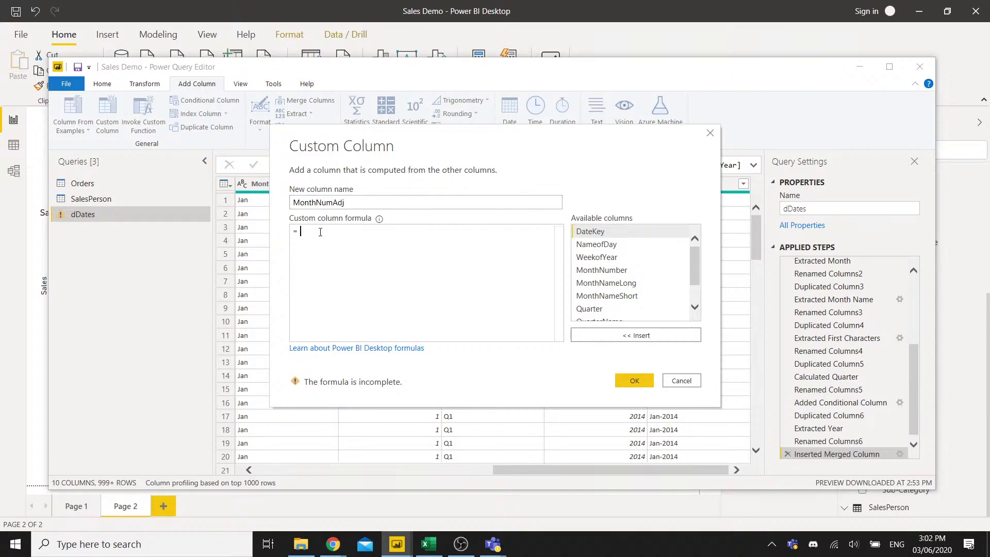
pyautogui.write('Text.PadStart([Column],5,"0")')
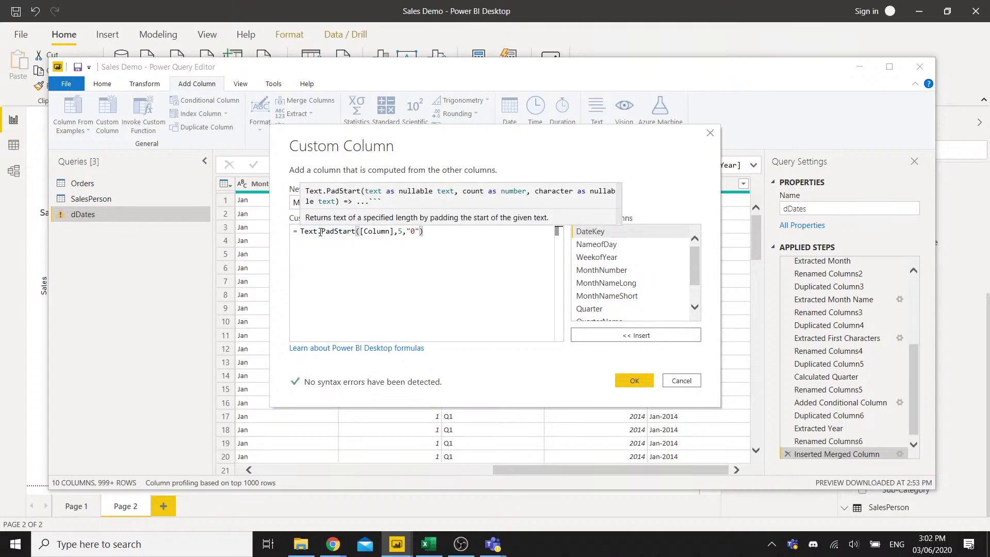
pyautogui.doubleClick(403, 232)
pyautogui.press('BackSpace')
pyautogui.write('2')
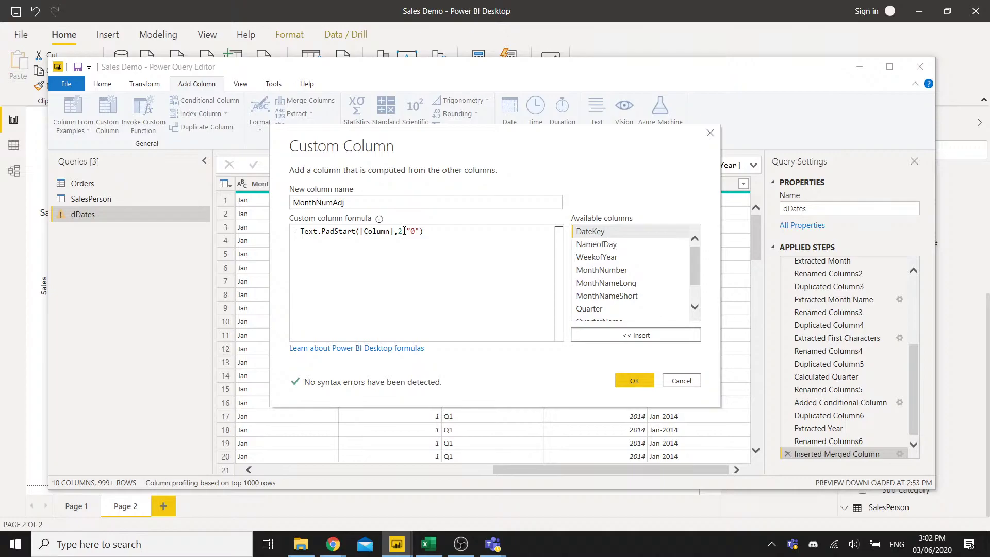
# Replace the [Column] placeholder in the MonthNumAdj formula with the MonthNumber column.
pyautogui.click(398, 261)
pyautogui.click(391, 232)
pyautogui.hotkey('shift', 'End')
pyautogui.doubleClick(365, 231)
pyautogui.click(393, 231)
pyautogui.press('BackSpace')
pyautogui.press('BackSpace')
pyautogui.press('BackSpace')
pyautogui.press('BackSpace')
pyautogui.press('BackSpace')
pyautogui.press('BackSpace')
pyautogui.press('BackSpace')
pyautogui.press('BackSpace')
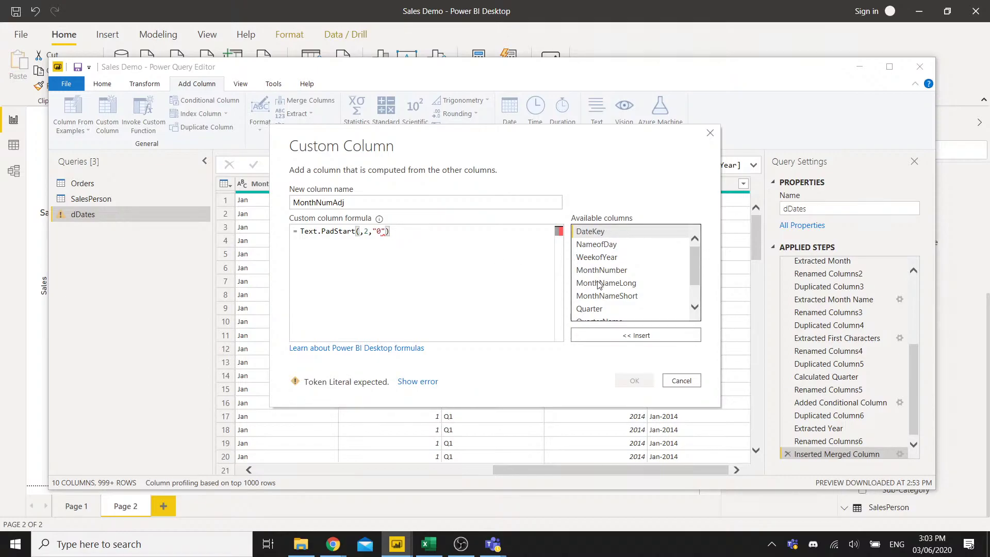
pyautogui.click(621, 272)
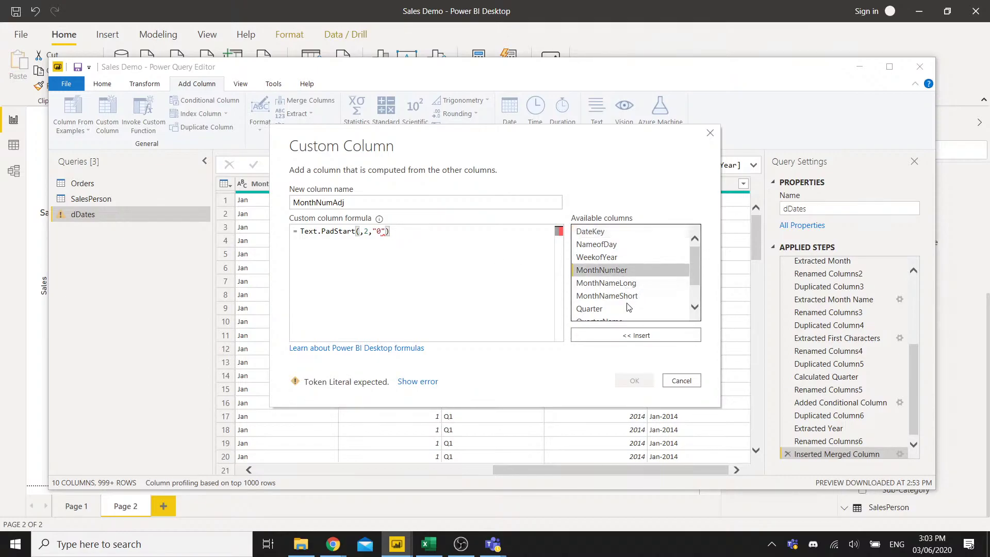
pyautogui.click(636, 336)
# Review the Text.PadStart formula's syntax and its text, count and character arguments.
pyautogui.click(458, 231)
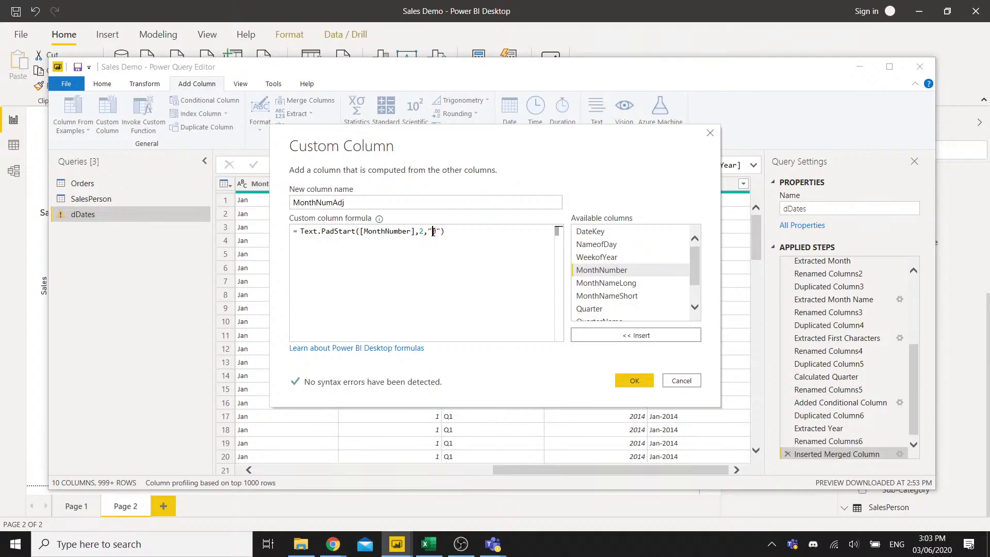
pyautogui.write('"')
pyautogui.click(353, 231)
pyautogui.moveTo(346, 234)
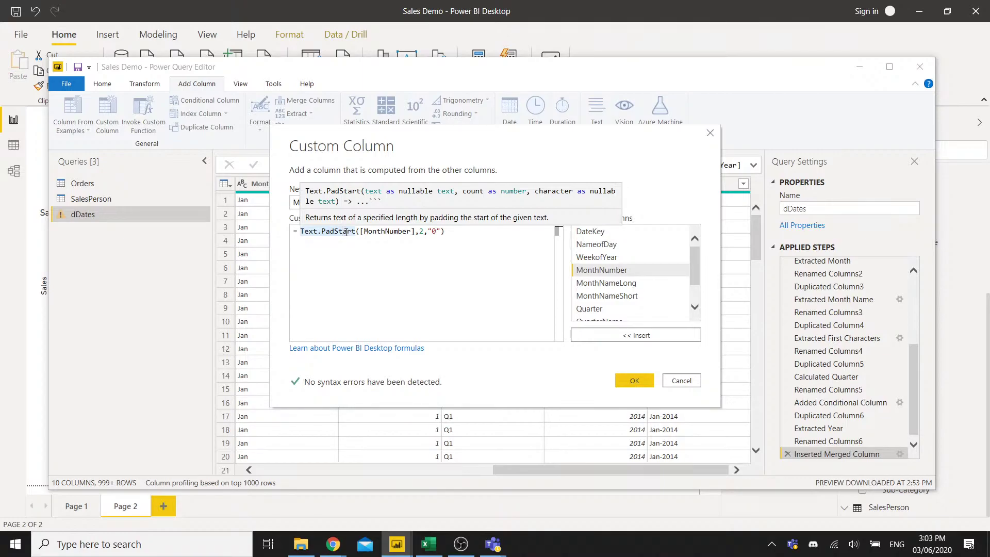
pyautogui.click(442, 241)
pyautogui.click(304, 232)
pyautogui.click(463, 231)
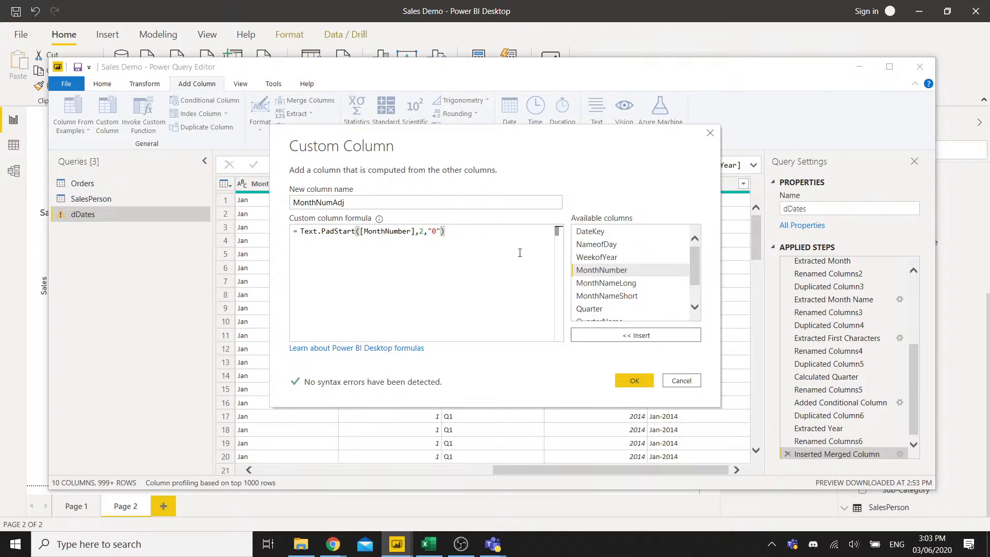
# Try adding the MonthNumAdj column with this formula and delete its Added Custom step.
pyautogui.click(634, 382)
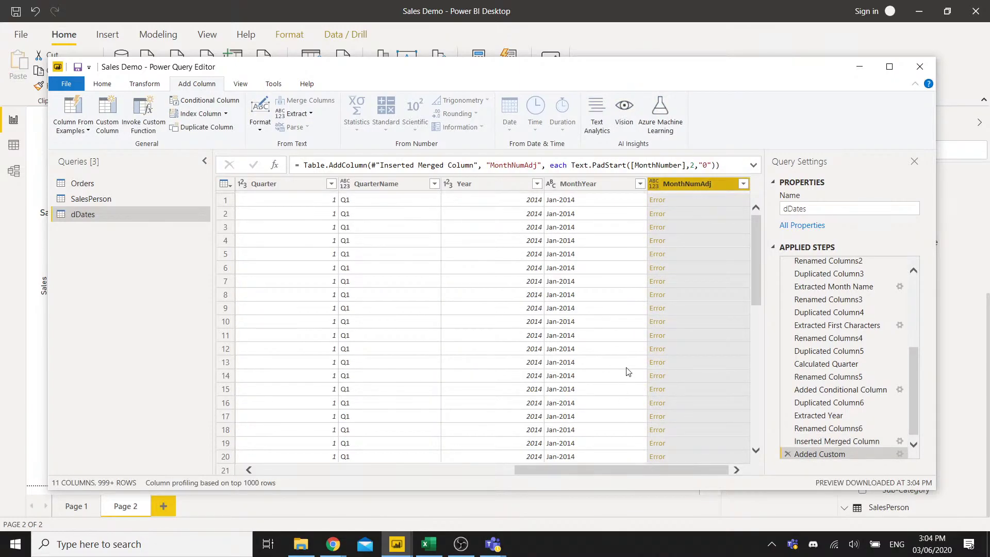
pyautogui.click(788, 454)
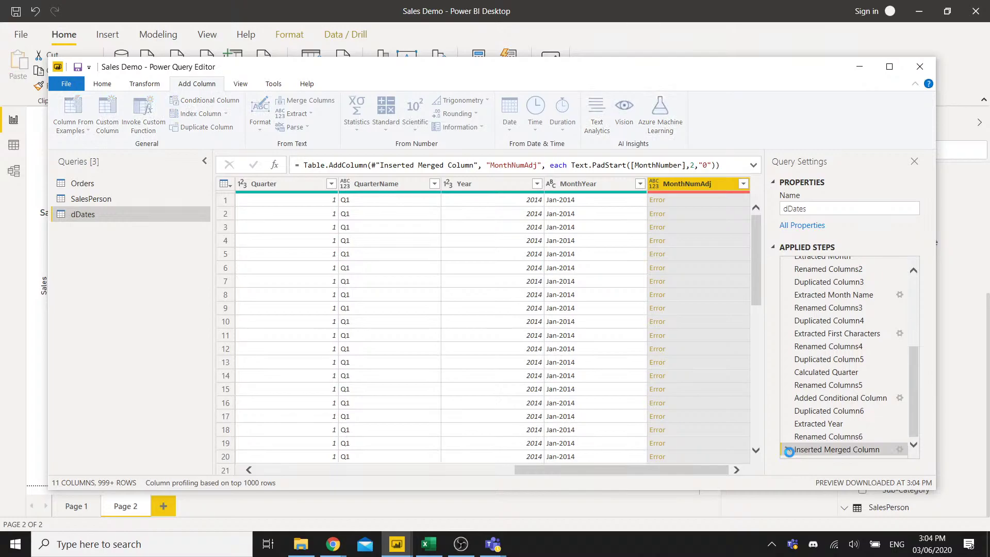
# Duplicate the MonthNumber column in dDates.
pyautogui.moveTo(667, 469); pyautogui.dragTo(505, 470)
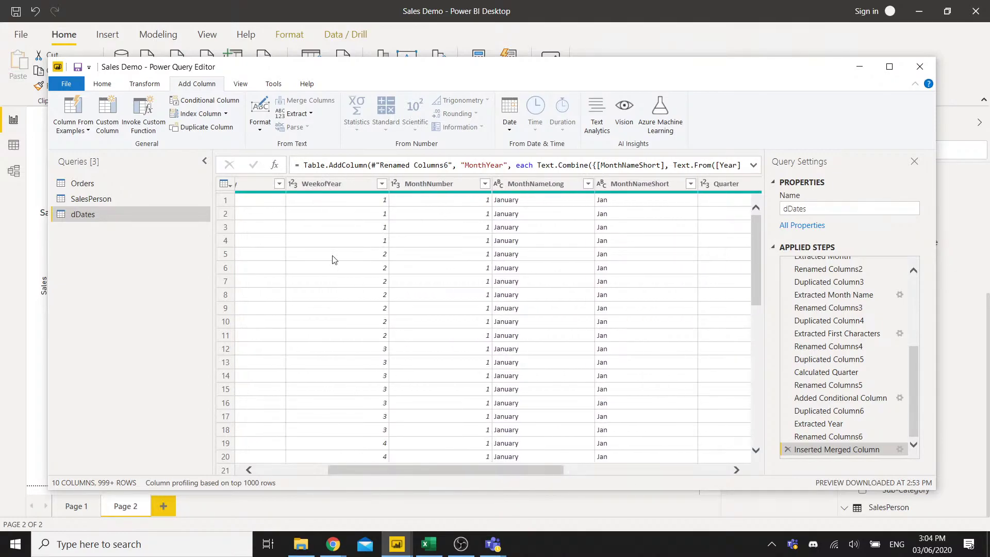
pyautogui.click(429, 185)
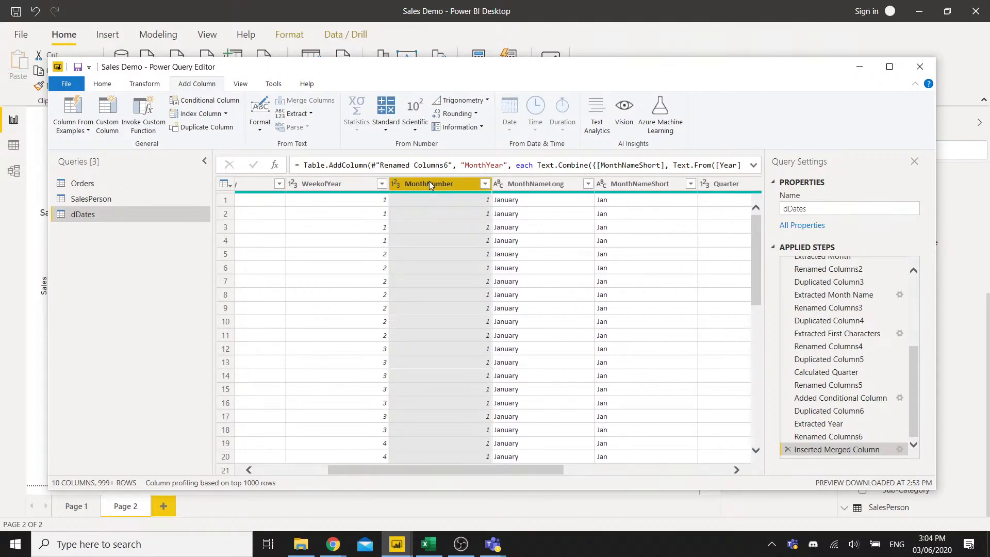
pyautogui.rightClick(429, 185)
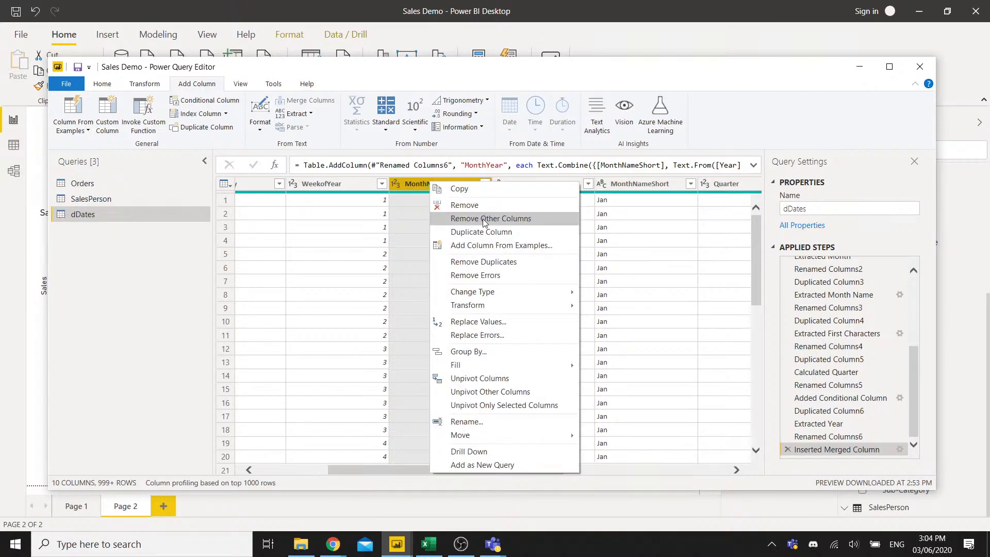
pyautogui.press('Escape')
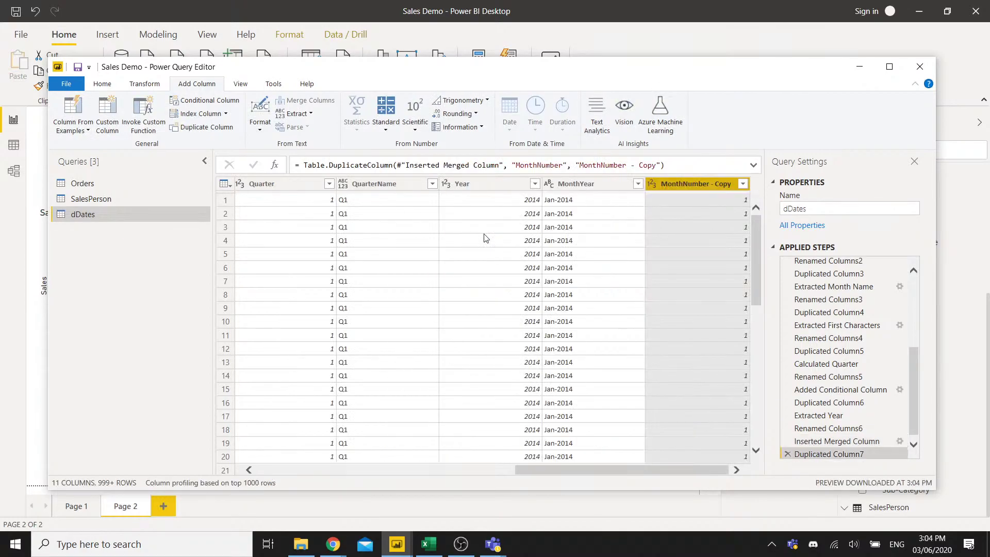
# Rename the duplicated month number column as MonthNumberText and set its data type to Text.
pyautogui.doubleClick(708, 184)
pyautogui.press('End')
pyautogui.press('BackSpace')
pyautogui.press('BackSpace')
pyautogui.press('BackSpace')
pyautogui.press('BackSpace')
pyautogui.press('BackSpace')
pyautogui.press('BackSpace')
pyautogui.press('BackSpace')
pyautogui.write('Text')
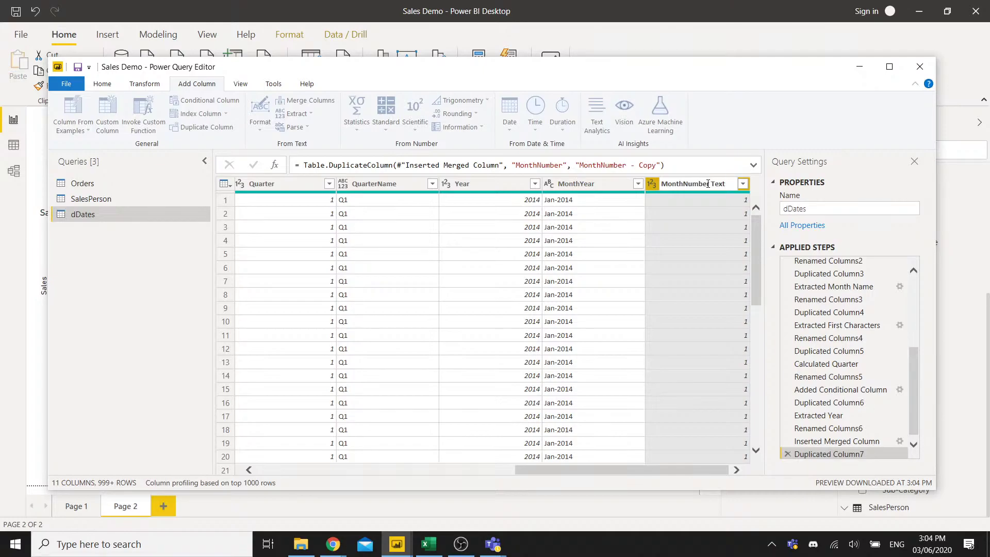
pyautogui.click(713, 184)
pyautogui.press('BackSpace')
pyautogui.press('Return')
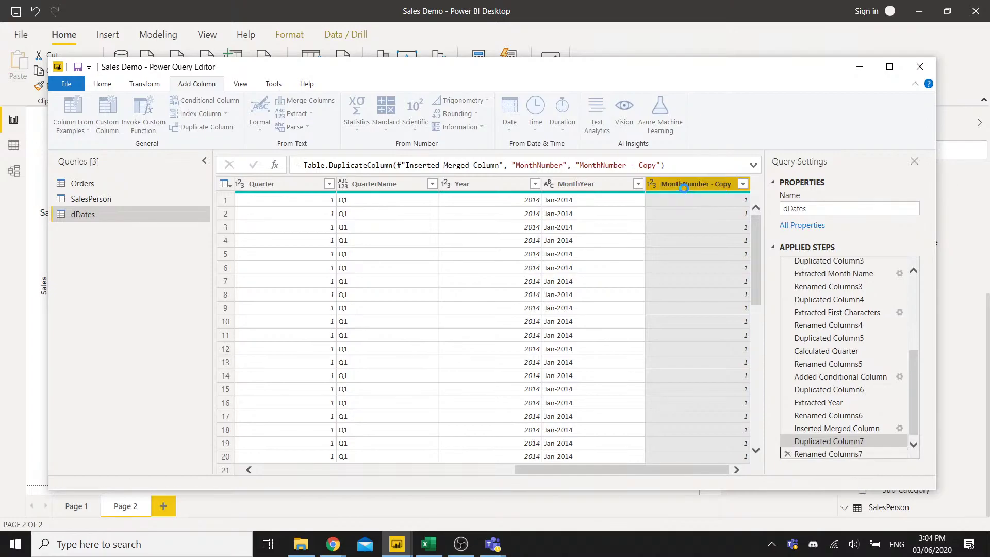
pyautogui.click(654, 186)
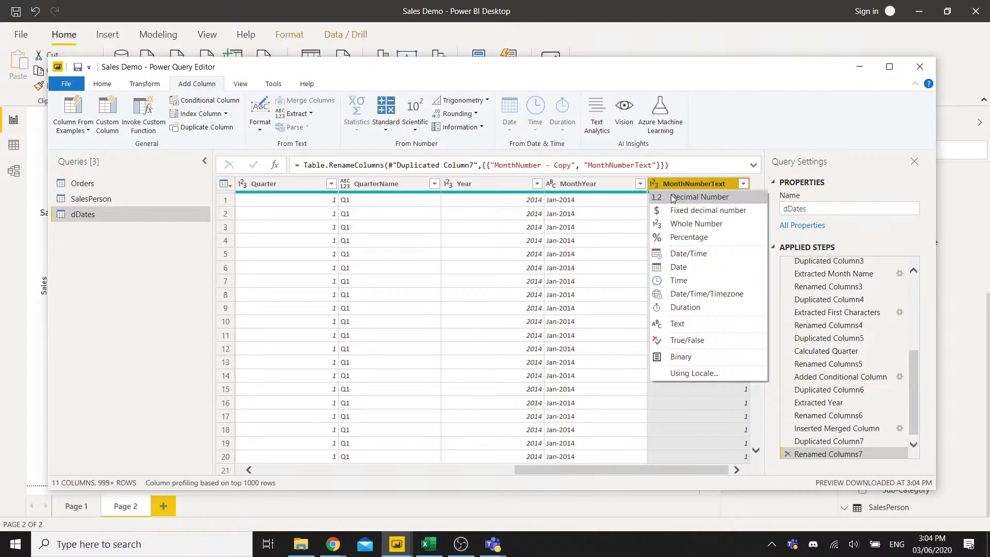
pyautogui.click(678, 323)
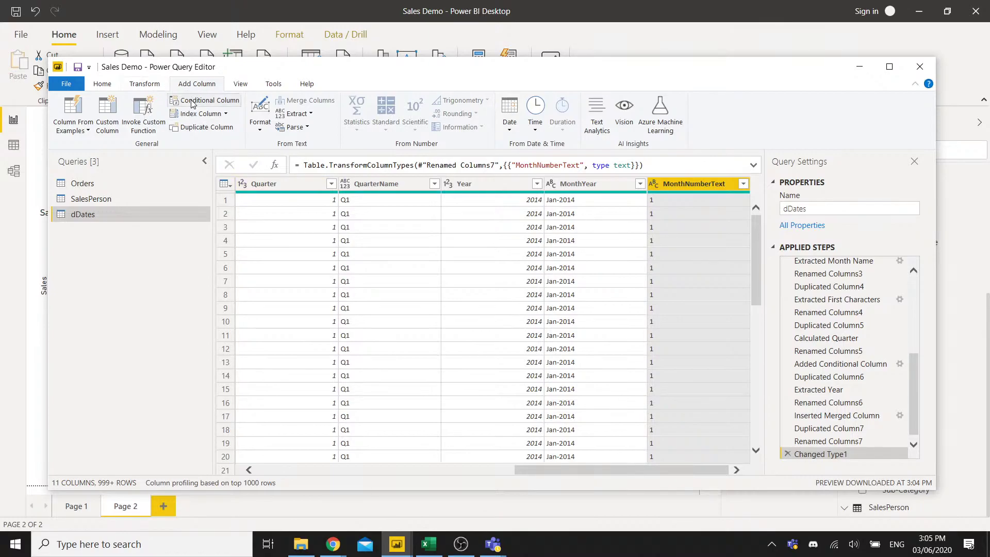
# Start a custom column in dDates and name it MonthNumberAdj.
pyautogui.click(110, 132)
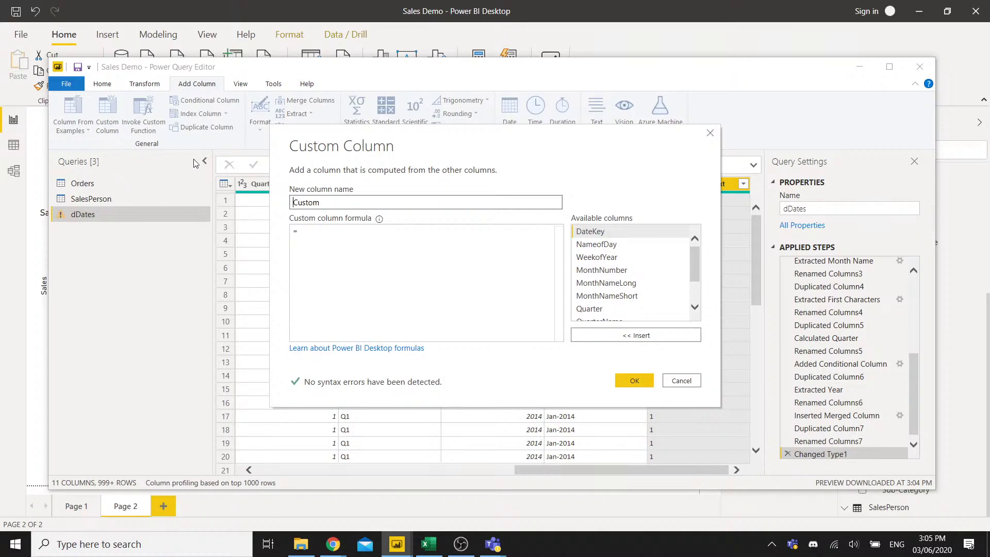
pyautogui.moveTo(327, 201); pyautogui.dragTo(293, 207)
pyautogui.press('BackSpace')
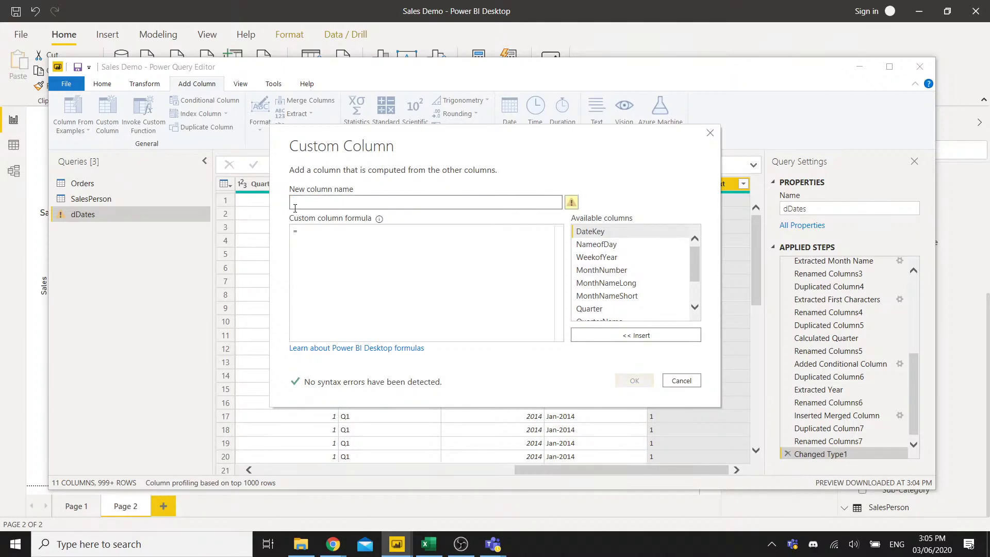
pyautogui.write('Mon')
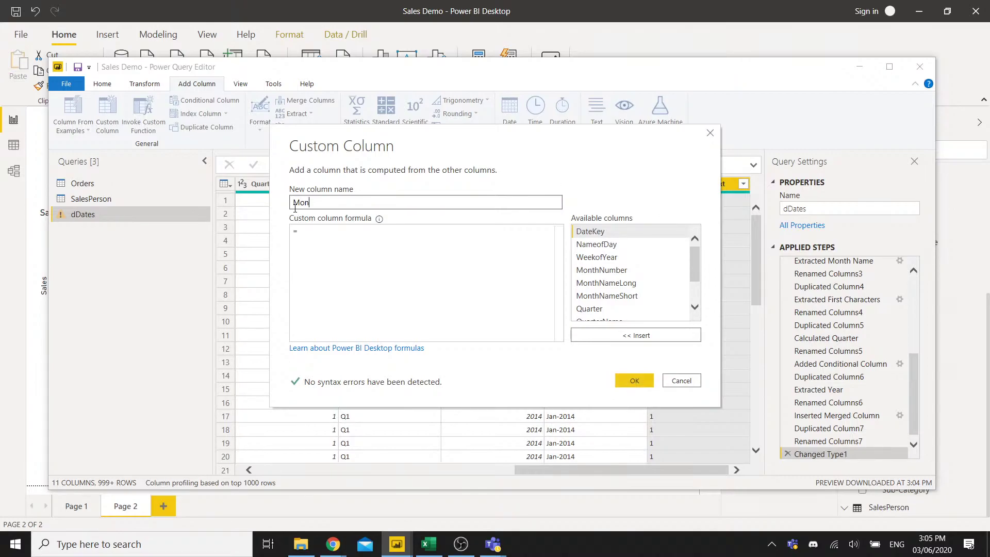
pyautogui.write('thNumb')
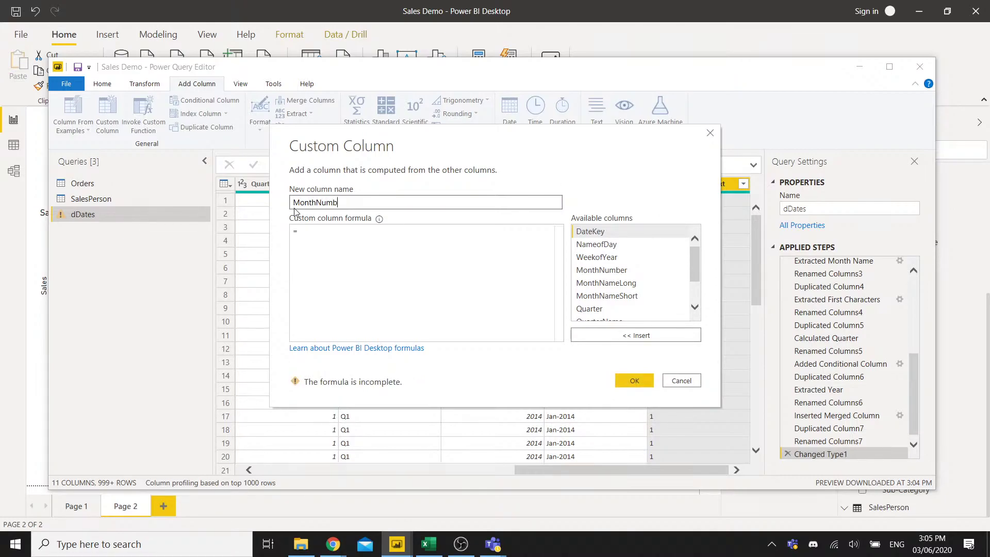
pyautogui.write('erAdj')
# Enter the formula Text.PadStart([Column],2,"0") for the MonthNumberAdj column.
pyautogui.click(317, 231)
pyautogui.write('Text.PadStart([Column],5,"0")')
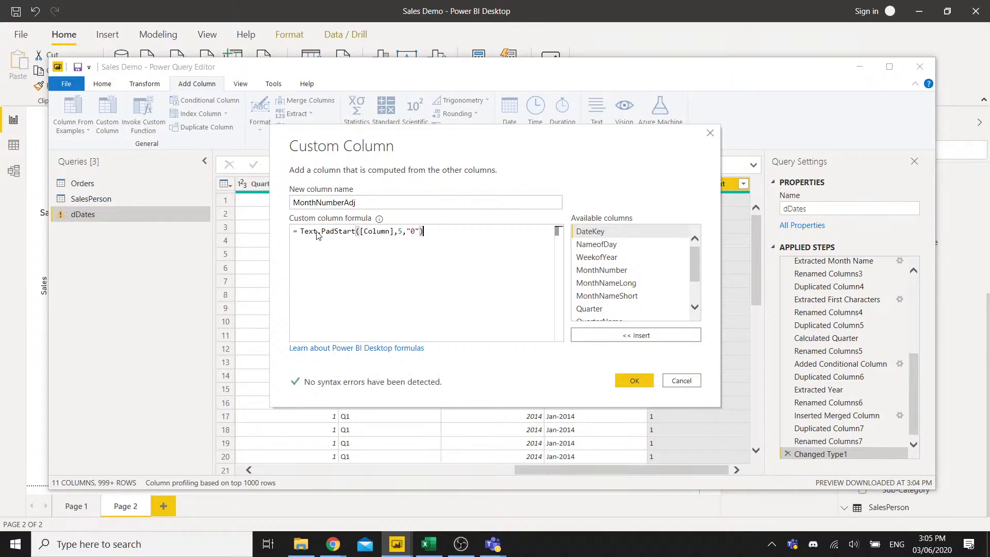
pyautogui.write('2')
# Replace the placeholder column in the Text.PadStart formula with MonthNumberText, keeping length 2, and create the MonthNumberAdj column.
pyautogui.click(393, 232)
pyautogui.press('BackSpace')
pyautogui.press('BackSpace')
pyautogui.press('BackSpace')
pyautogui.press('BackSpace')
pyautogui.press('BackSpace')
pyautogui.press('BackSpace')
pyautogui.press('BackSpace')
pyautogui.press('BackSpace')
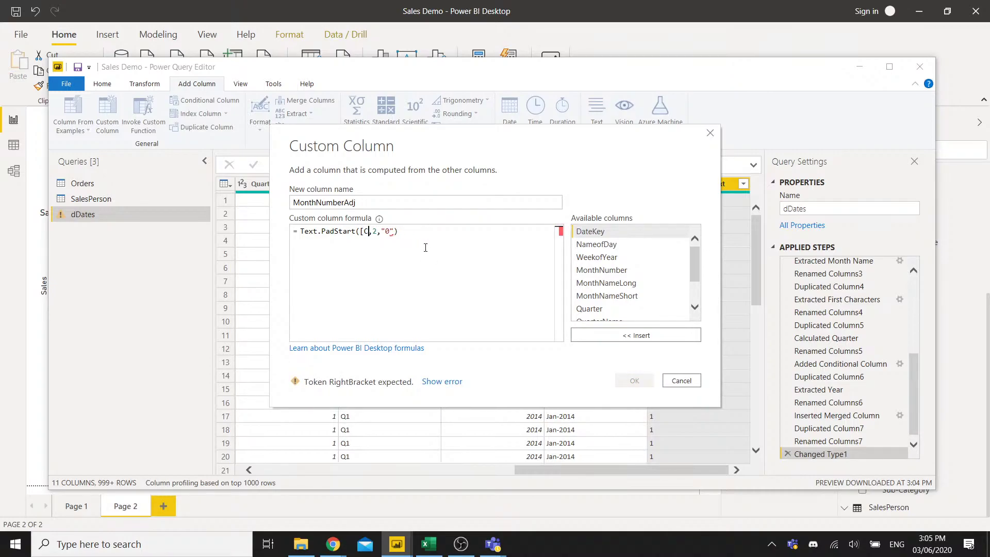
pyautogui.scroll(-3, 636, 312)
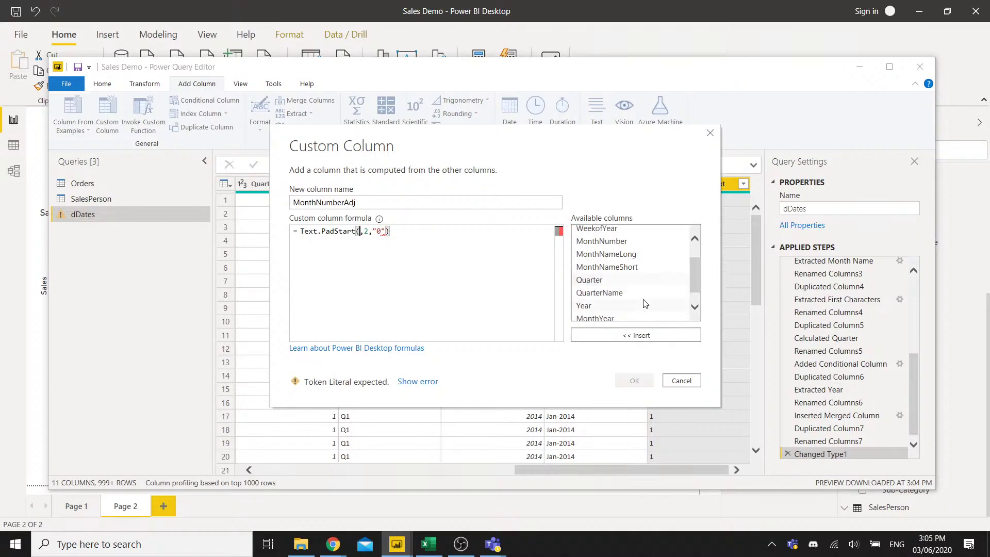
pyautogui.click(629, 315)
pyautogui.click(638, 335)
pyautogui.click(488, 246)
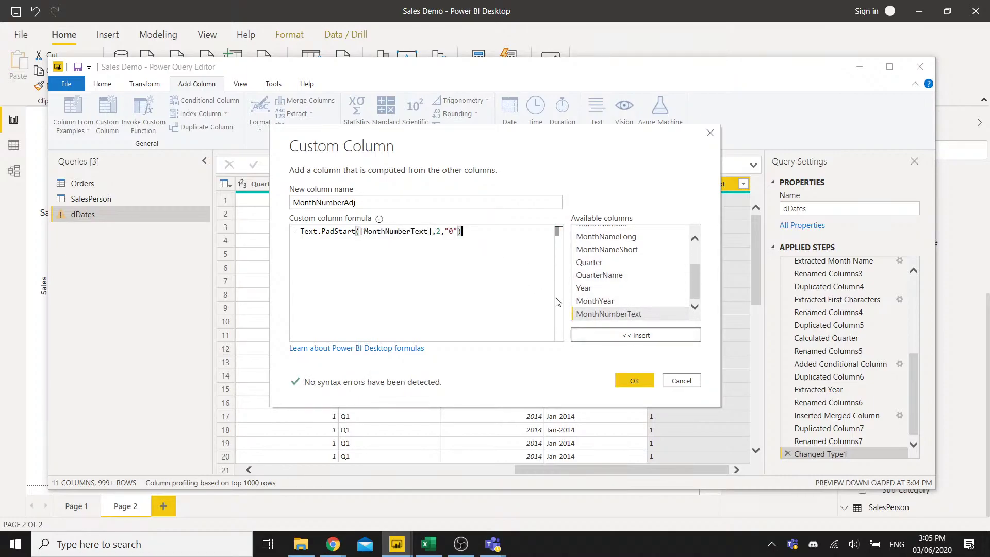
pyautogui.click(624, 377)
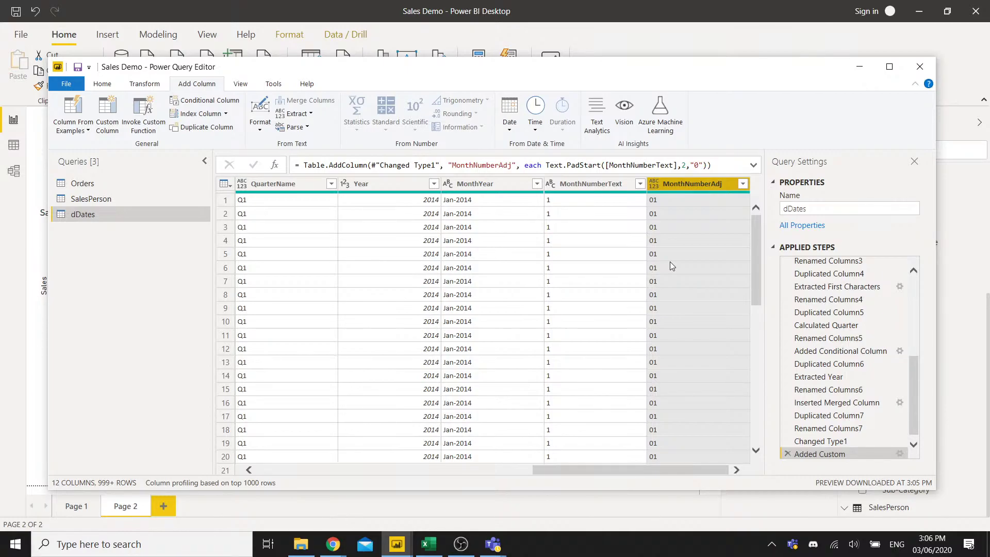
# Examine the MonthNumberAdj values against MonthNumberText across the months of dDates.
pyautogui.scroll(-5, 679, 253)
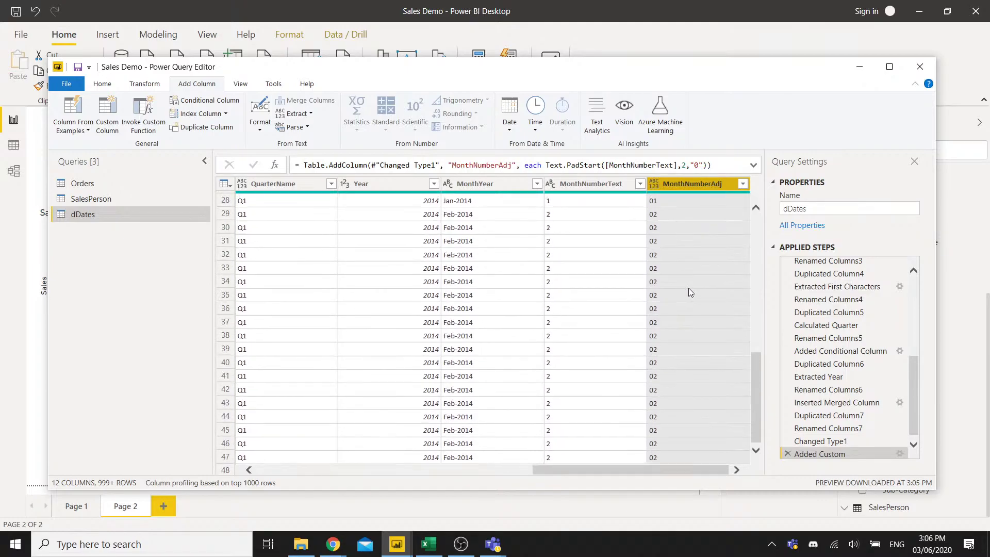
pyautogui.scroll(5, 704, 327)
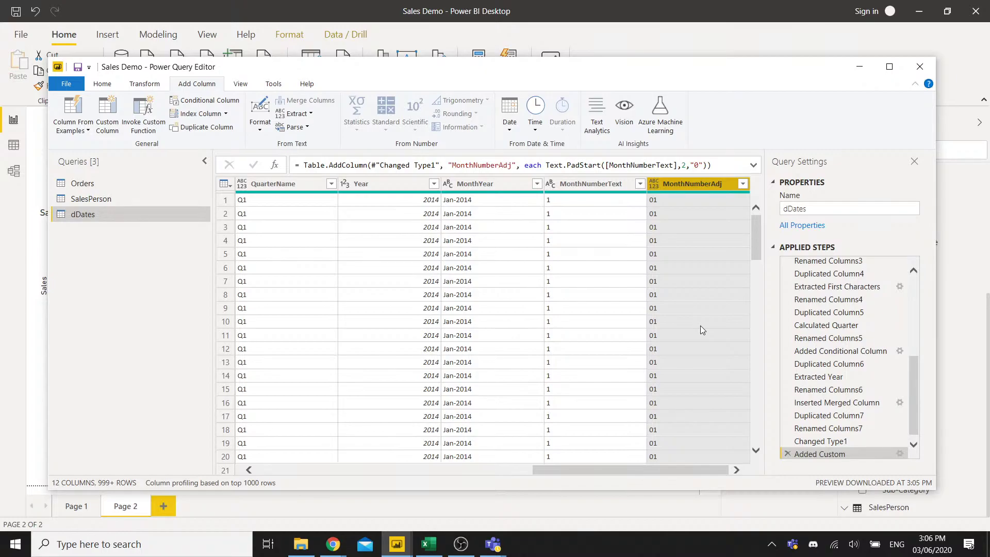
pyautogui.scroll(-11, 701, 326)
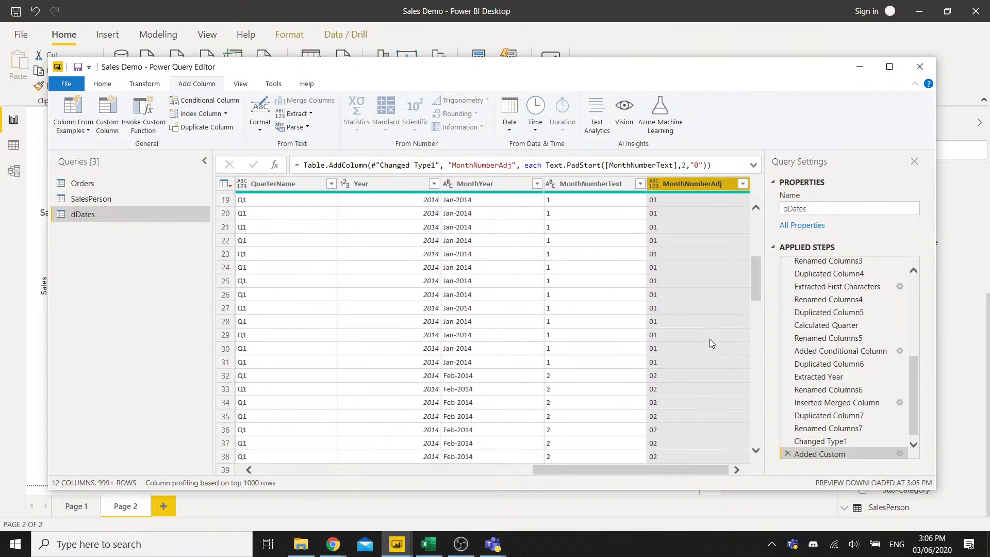
pyautogui.scroll(-16, 708, 342)
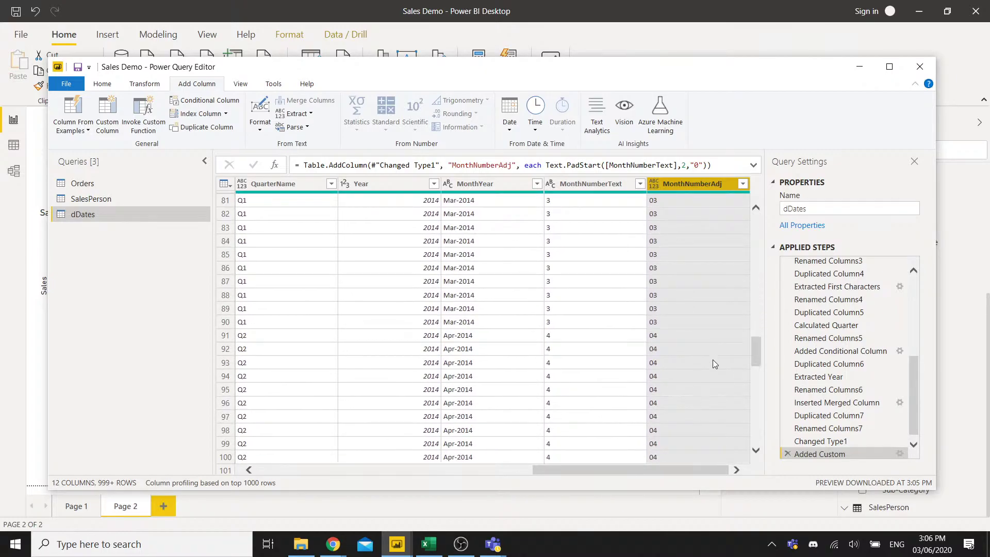
pyautogui.scroll(-17, 719, 360)
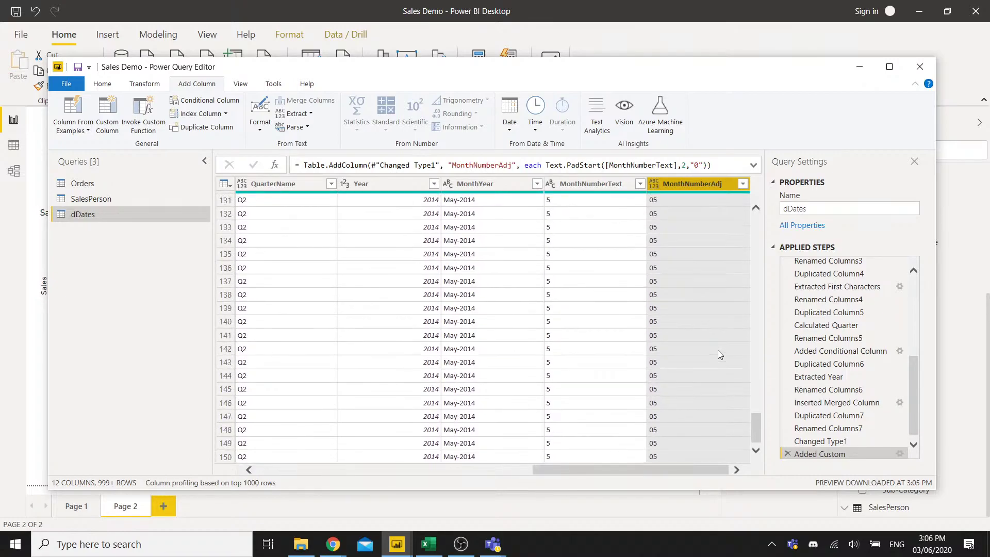
pyautogui.scroll(-13, 718, 350)
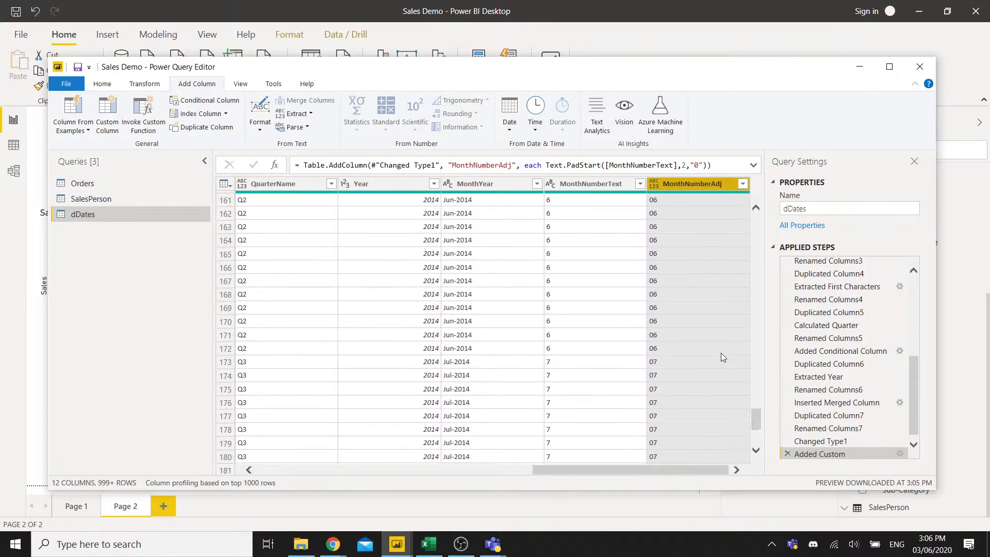
pyautogui.scroll(6, 723, 349)
pyautogui.moveTo(758, 405); pyautogui.dragTo(763, 221)
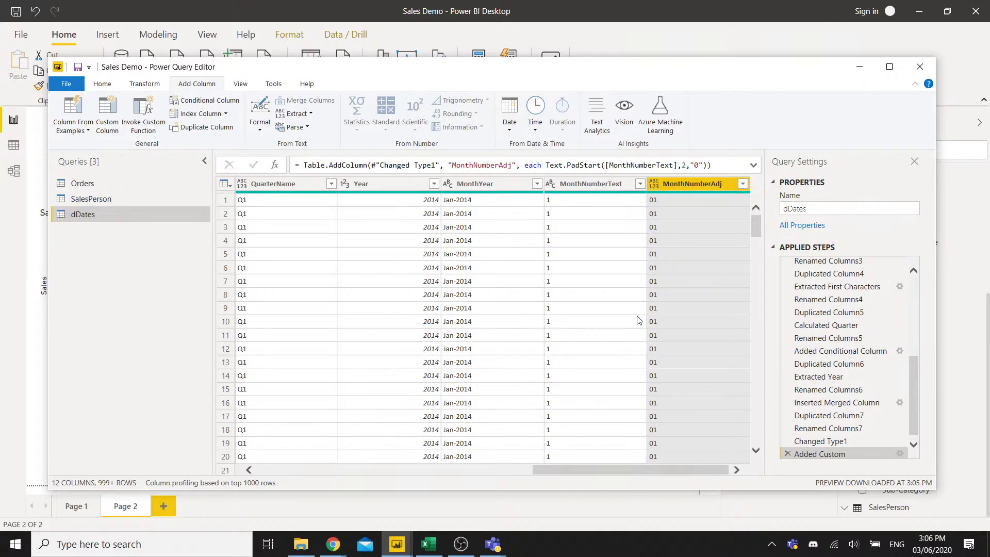
pyautogui.click(596, 253)
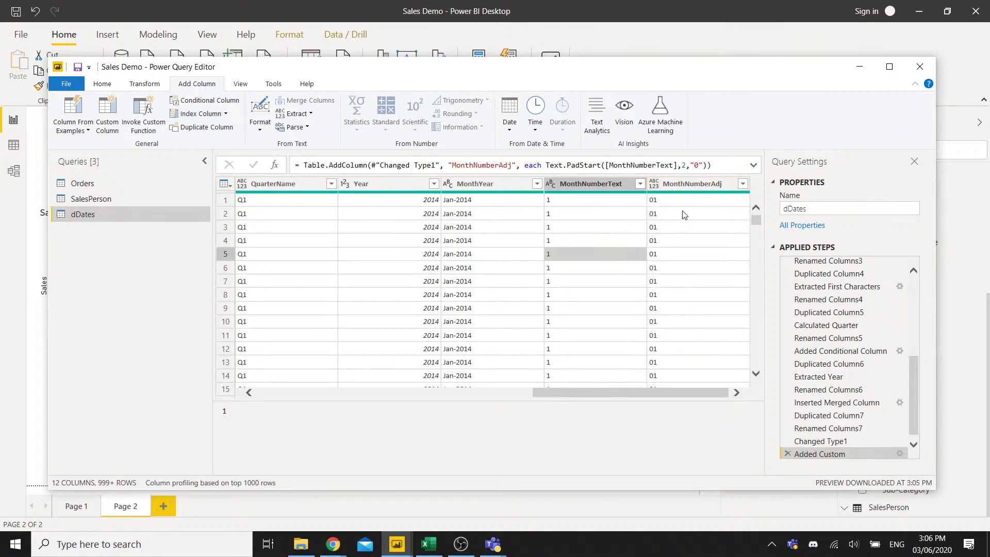
# Merge MonthNumberAdj and Year, in that order and without a separator, into a new column named MMYYYY.
pyautogui.click(685, 184)
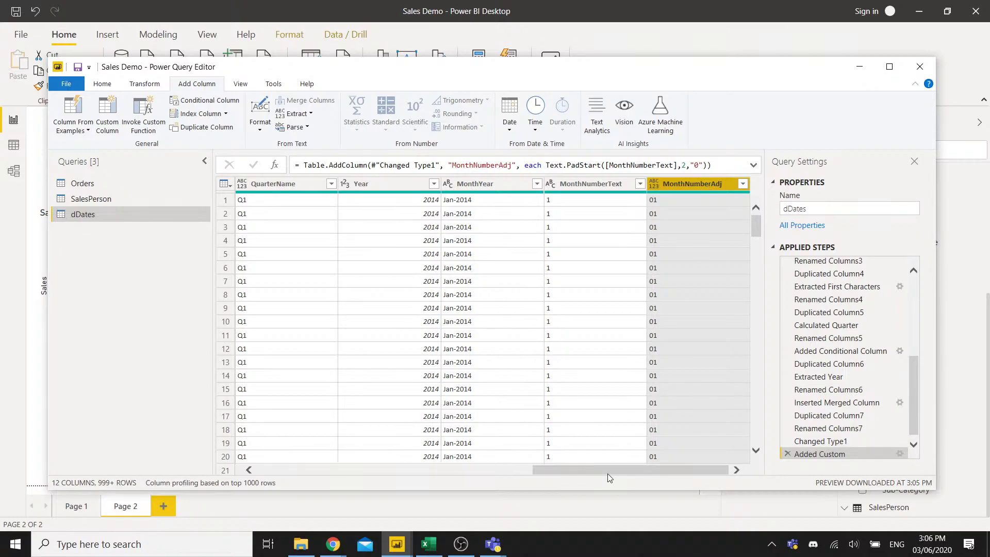
pyautogui.moveTo(618, 470); pyautogui.dragTo(620, 491)
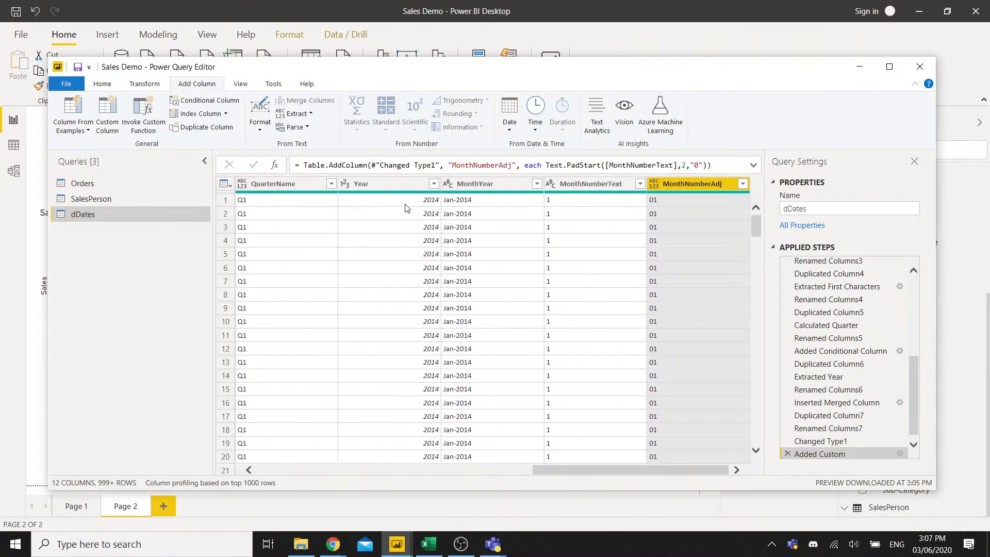
pyautogui.click(399, 184)
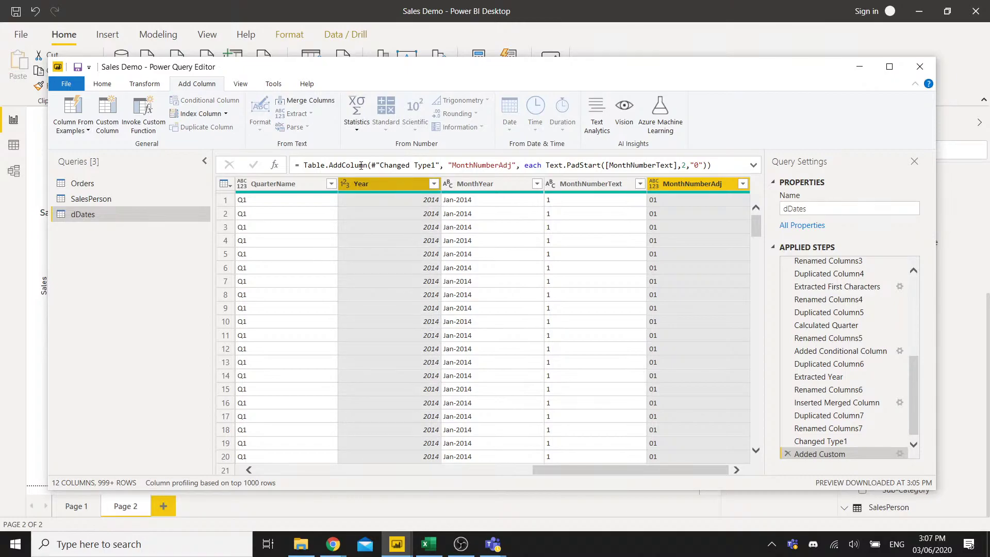
pyautogui.click(311, 100)
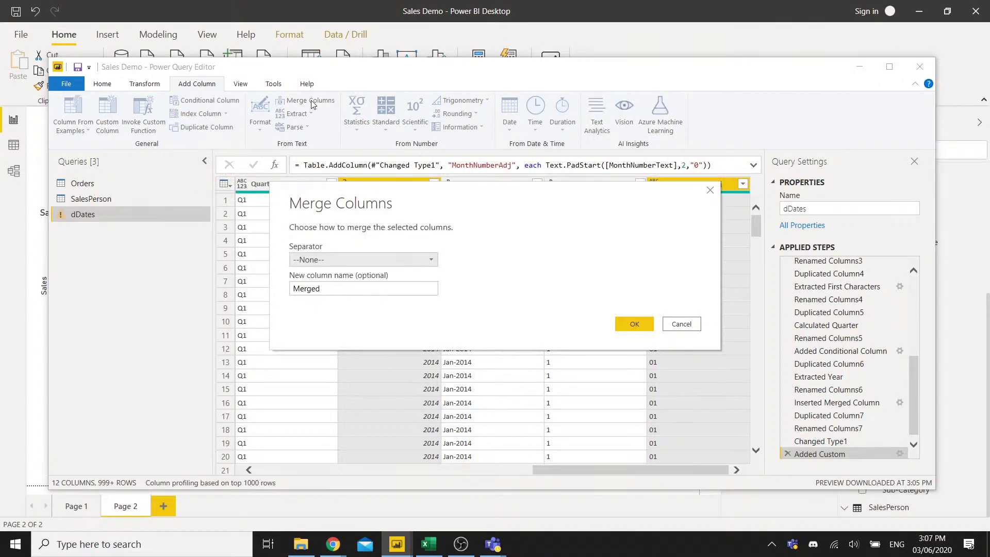
pyautogui.click(691, 325)
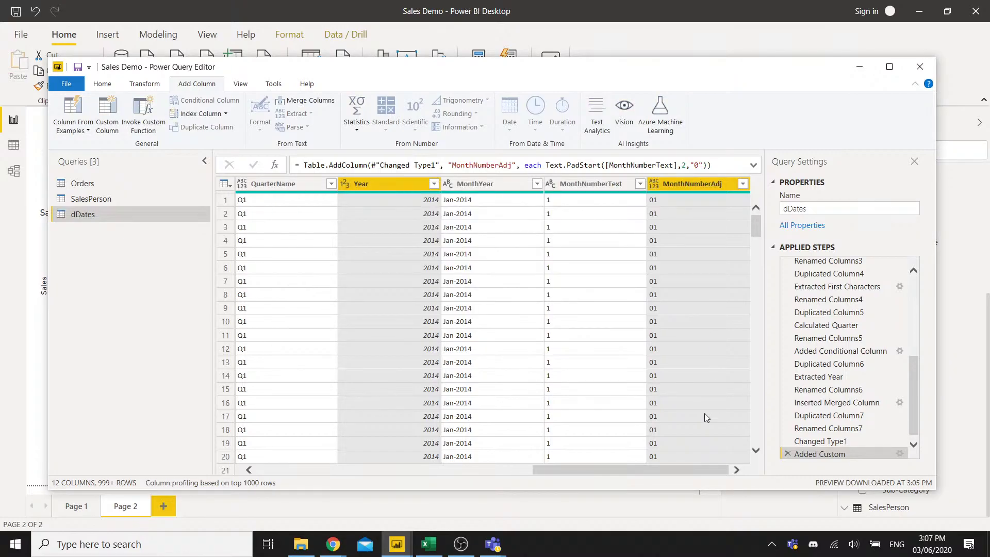
pyautogui.click(323, 101)
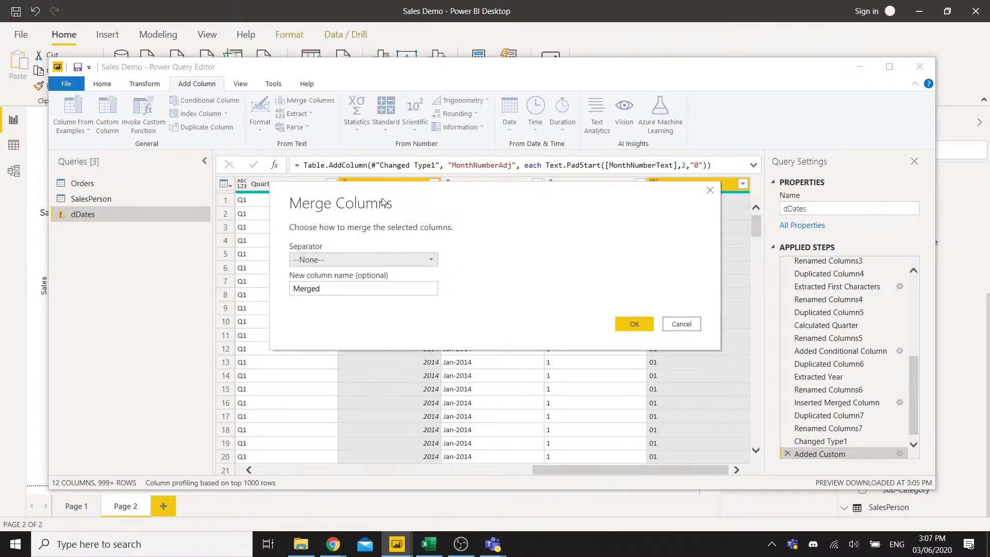
pyautogui.moveTo(332, 289); pyautogui.dragTo(295, 298)
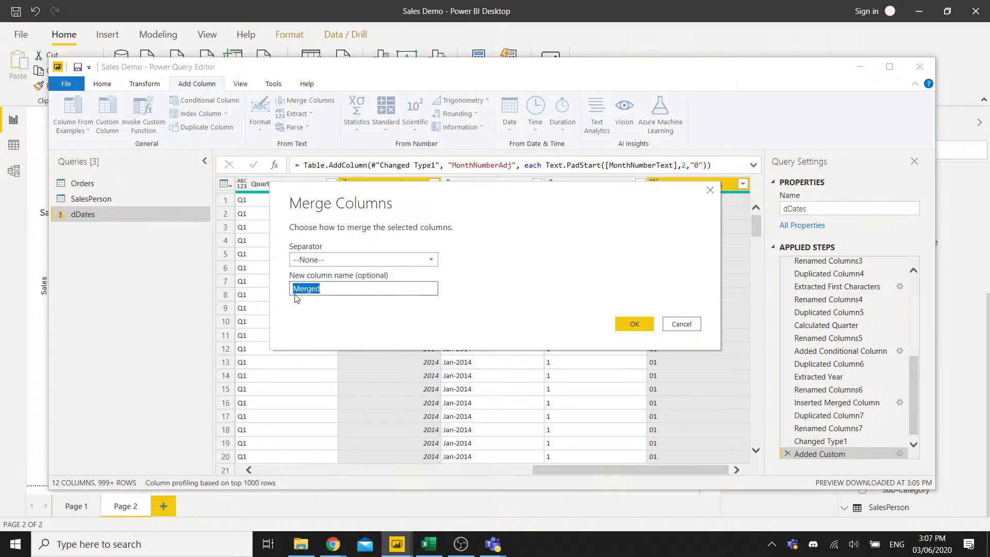
pyautogui.press('BackSpace')
pyautogui.write('MMYYYY')
pyautogui.click(626, 324)
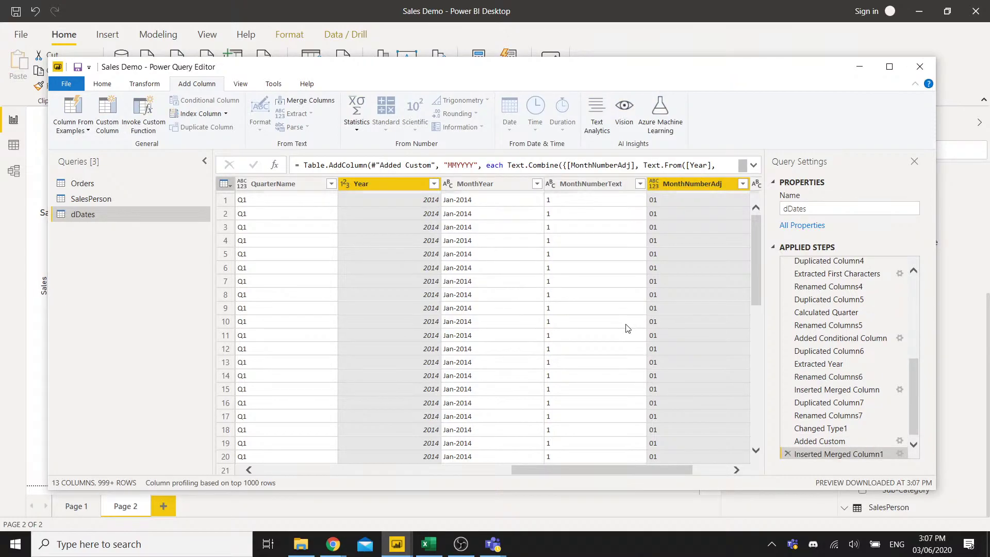
# Set the data type of the MMYYYY column to Whole Number.
pyautogui.moveTo(623, 469); pyautogui.dragTo(659, 468)
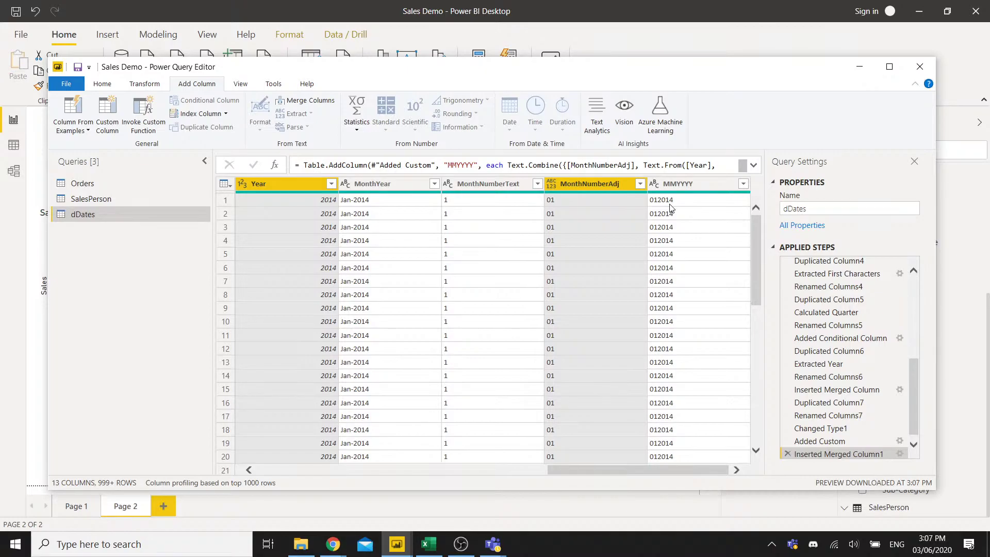
pyautogui.click(657, 184)
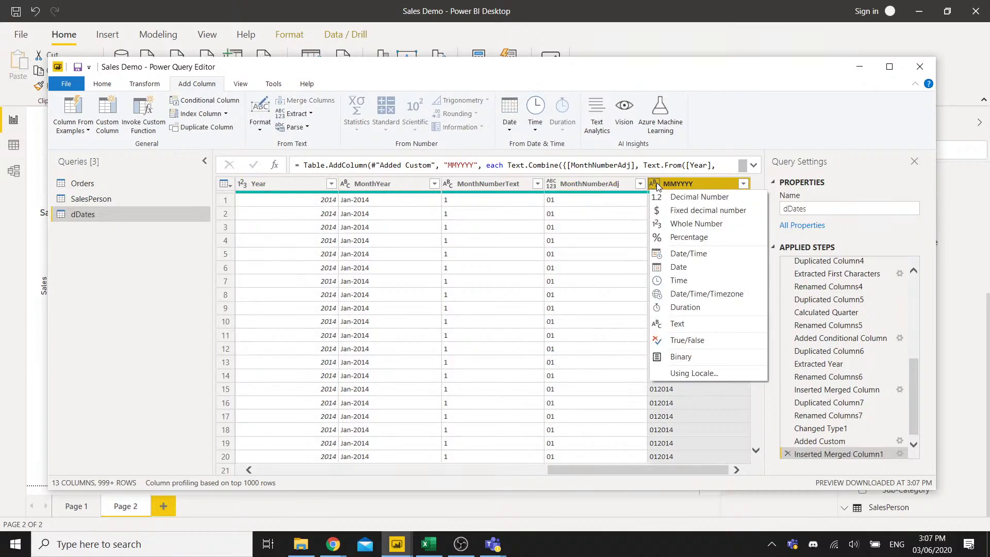
pyautogui.click(696, 224)
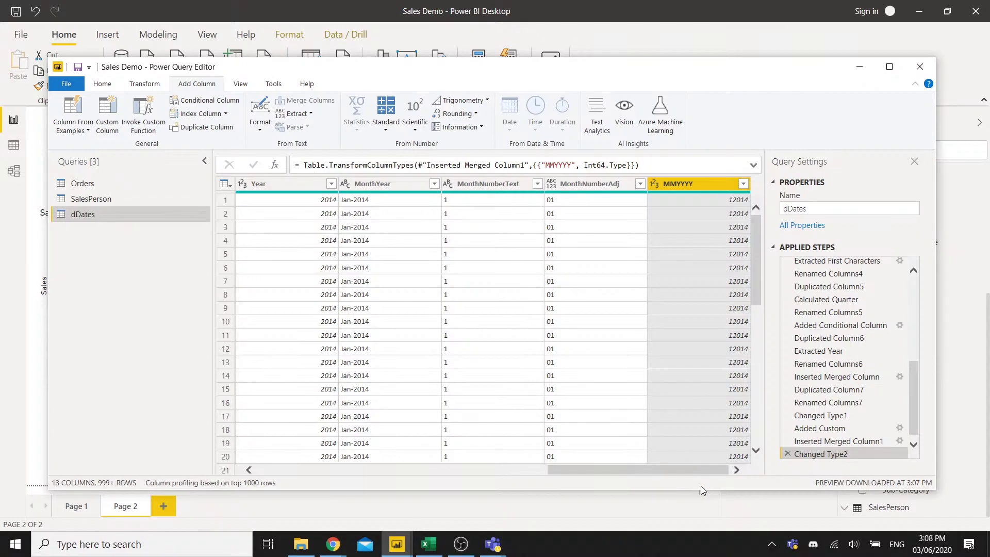
# Merge Year and MonthNumberAdj, in that order and without a separator, into a new column named YYYYMM.
pyautogui.moveTo(682, 475); pyautogui.dragTo(645, 475)
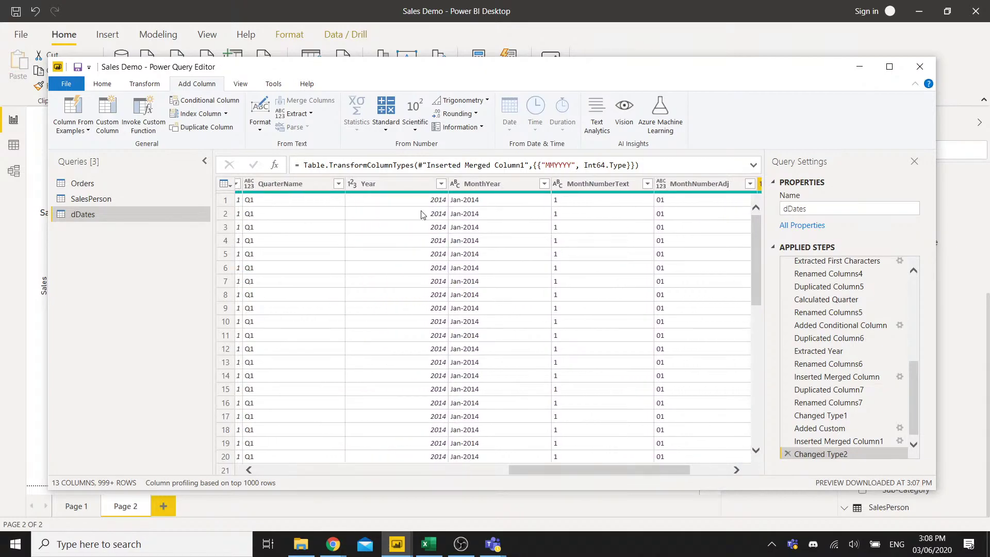
pyautogui.click(383, 184)
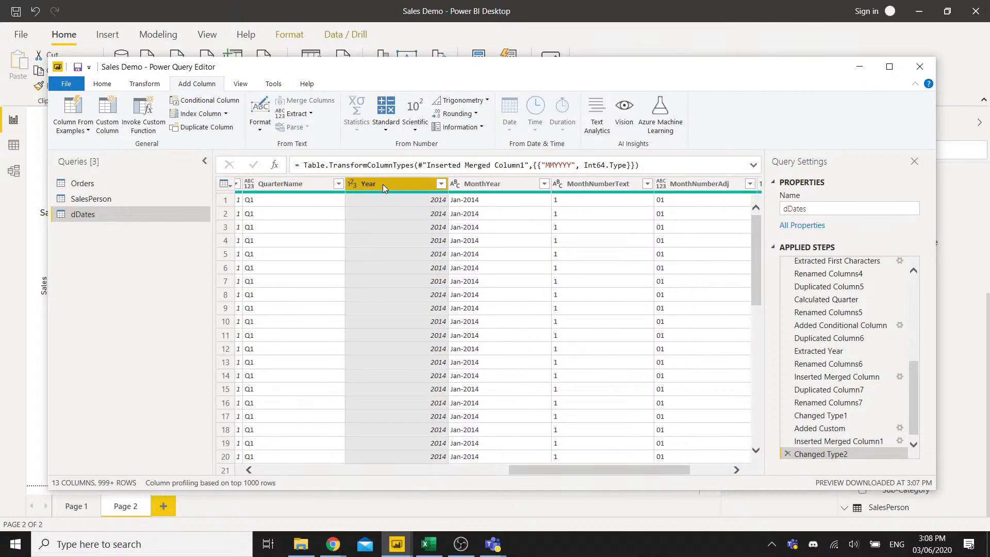
pyautogui.keyDown('ctrl'); pyautogui.click(709, 189); pyautogui.keyUp('ctrl')
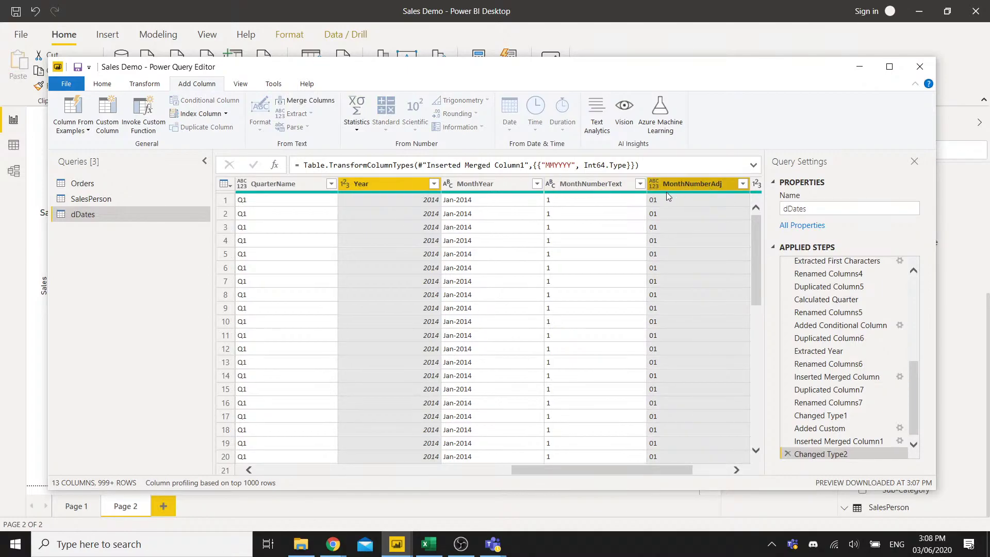
pyautogui.click(317, 102)
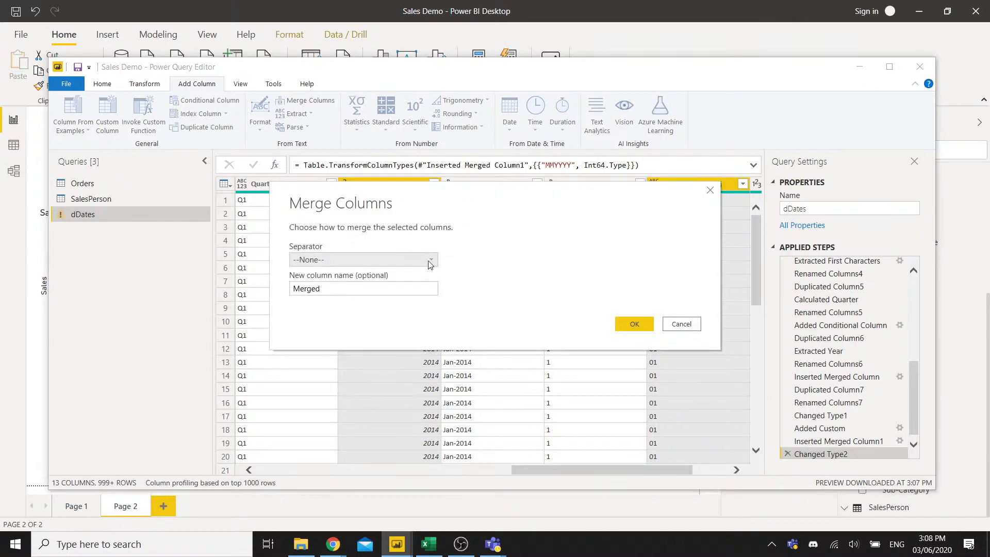
pyautogui.click(354, 289)
pyautogui.press('BackSpace')
pyautogui.press('BackSpace')
pyautogui.press('BackSpace')
pyautogui.press('BackSpace')
pyautogui.press('BackSpace')
pyautogui.press('BackSpace')
pyautogui.write('YYYYMM')
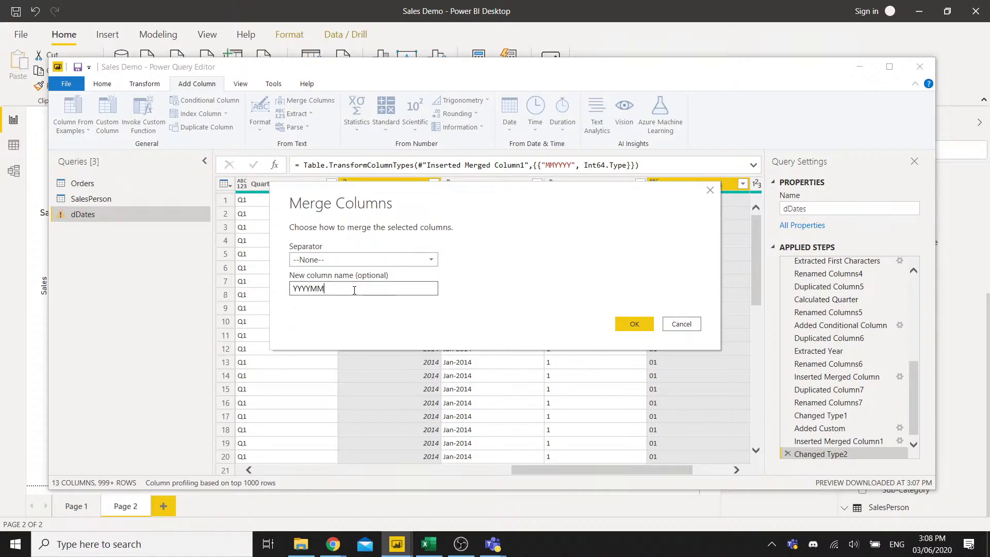
pyautogui.click(629, 324)
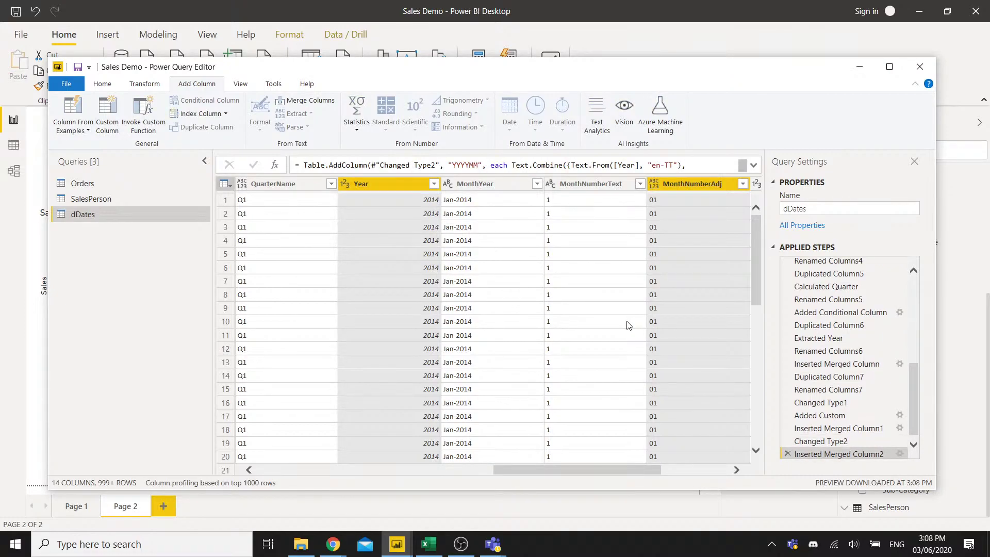
# Set the data type of the YYYYMM column to Whole Number.
pyautogui.moveTo(593, 473); pyautogui.dragTo(674, 470)
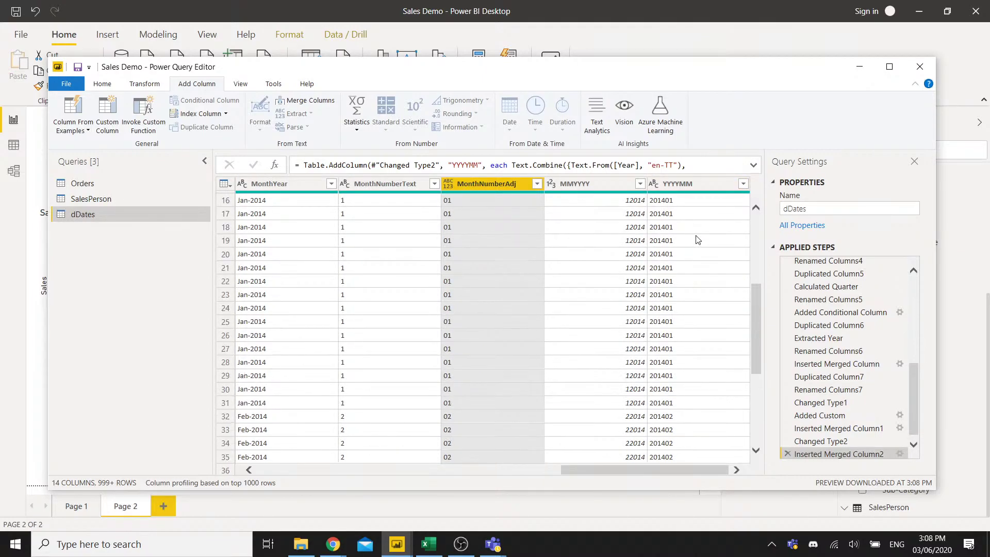
pyautogui.click(653, 184)
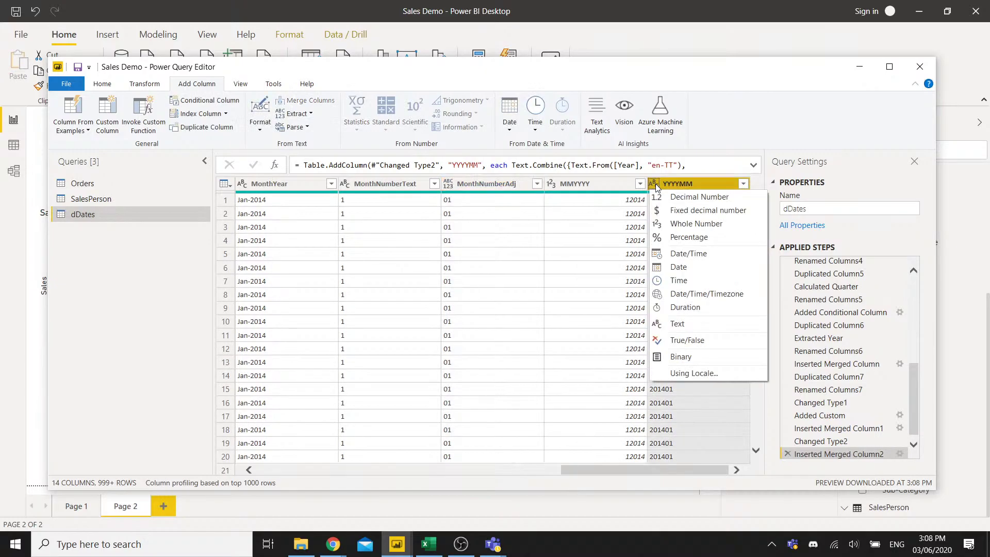
pyautogui.click(670, 222)
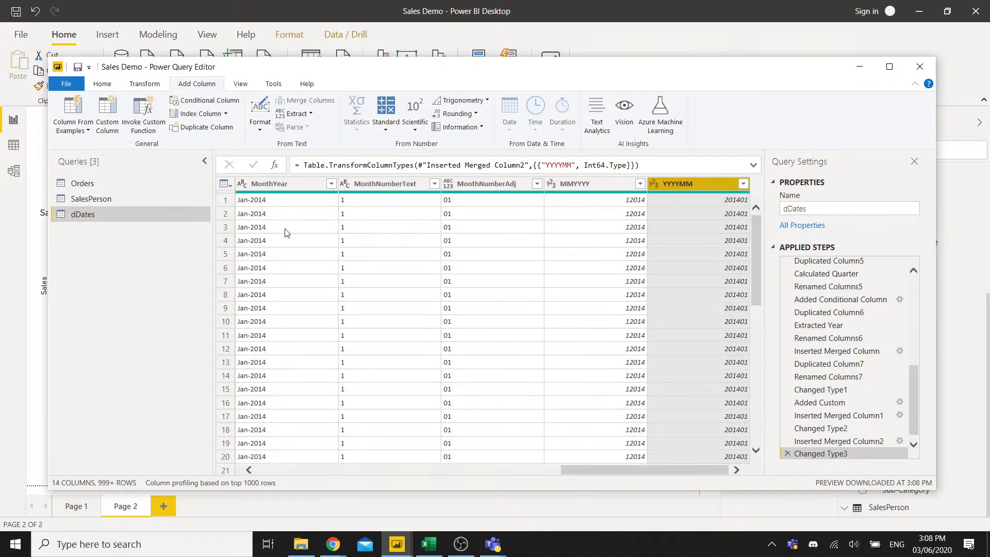
# Close the query editor with its changes applied and select the Sales by MonthYear chart in the report.
pyautogui.click(107, 89)
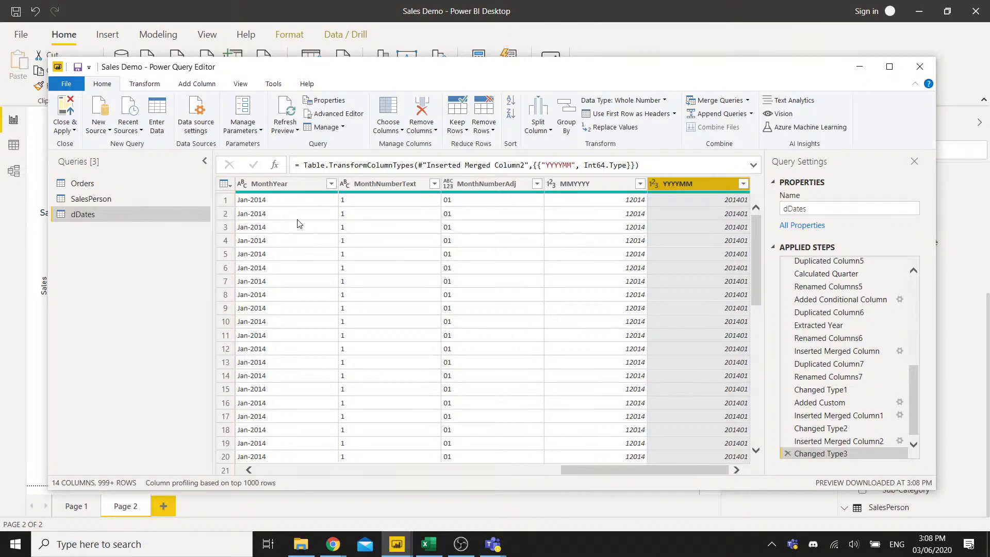
pyautogui.click(70, 110)
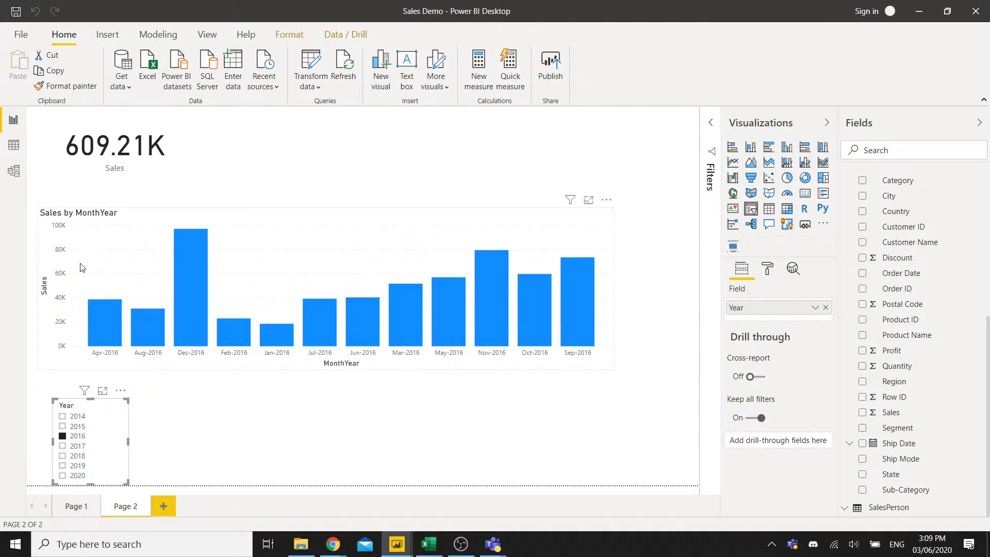
pyautogui.click(128, 264)
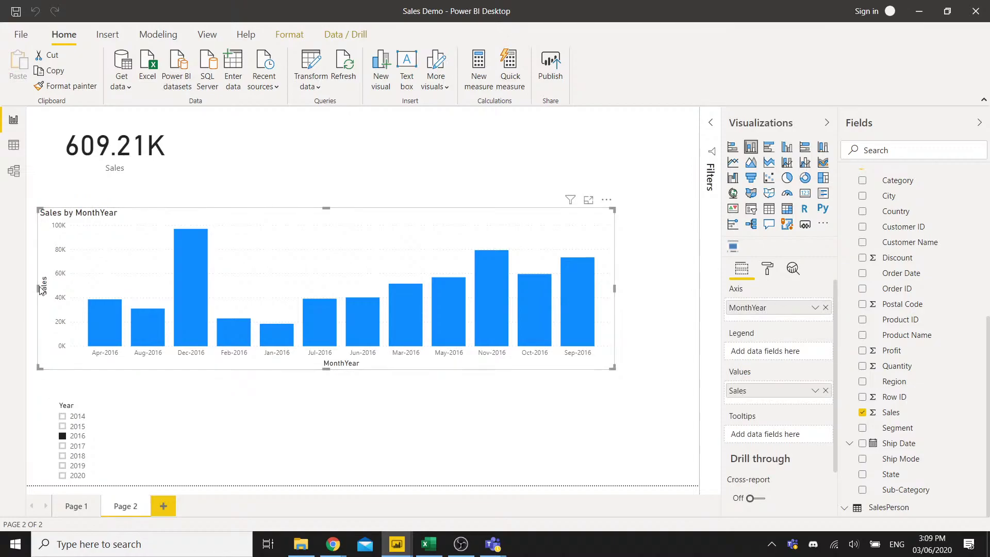
# Narrow the Sales by MonthYear chart by moving its left edge inward to line up with the Sales card.
pyautogui.moveTo(37, 287); pyautogui.dragTo(66, 289)
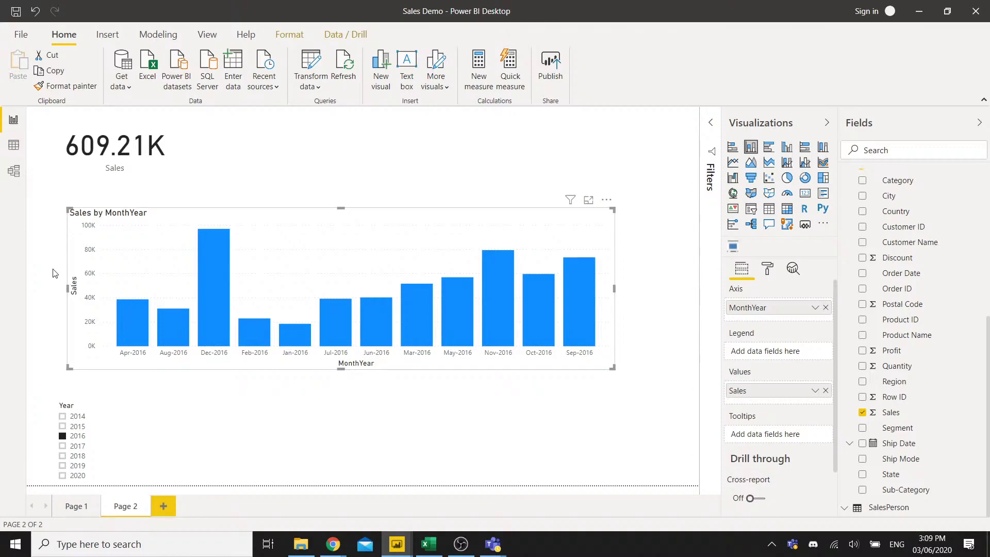
pyautogui.click(53, 273)
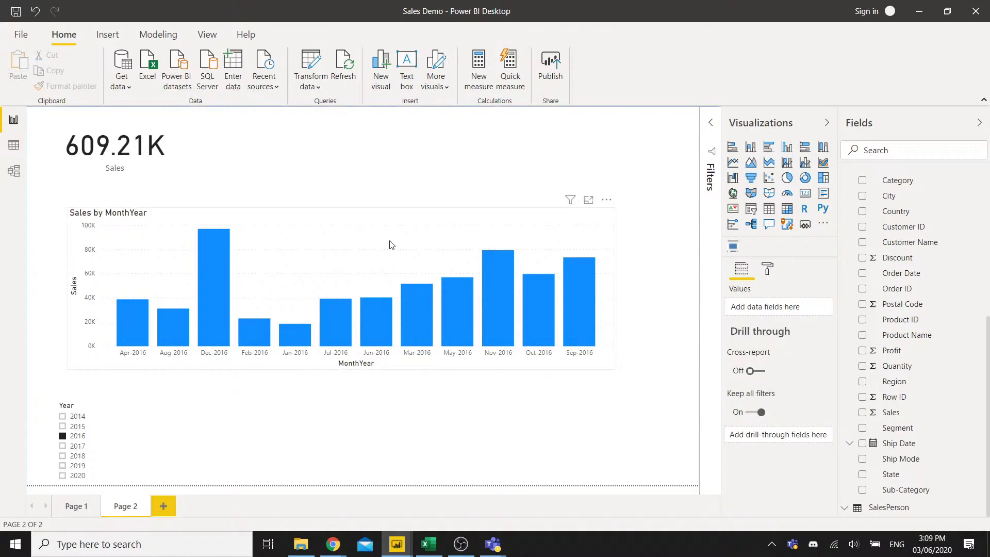
# Set the MonthYear column of the dDates table to sort by the YYYYMM column.
pyautogui.click(430, 226)
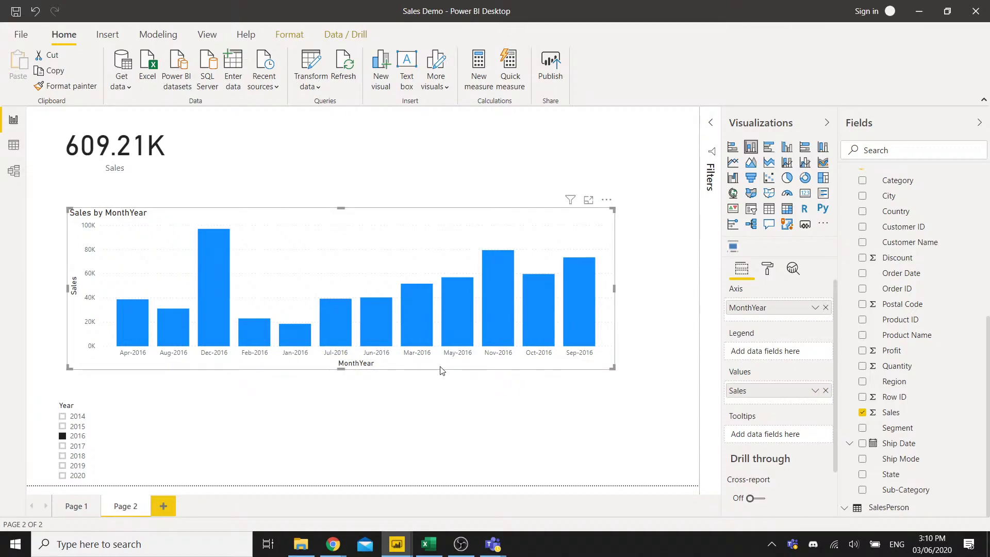
pyautogui.scroll(1, 877, 352)
pyautogui.scroll(2, 877, 352)
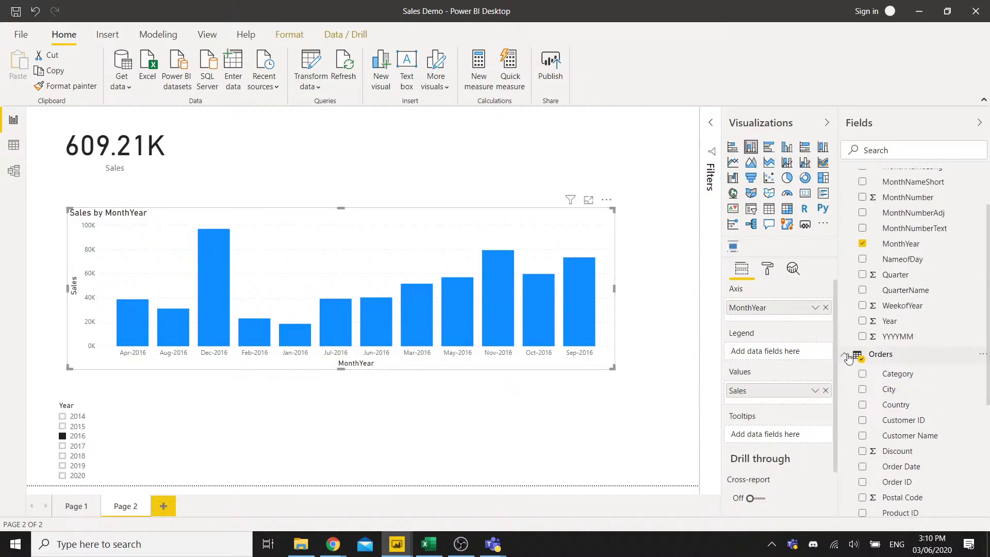
pyautogui.click(847, 355)
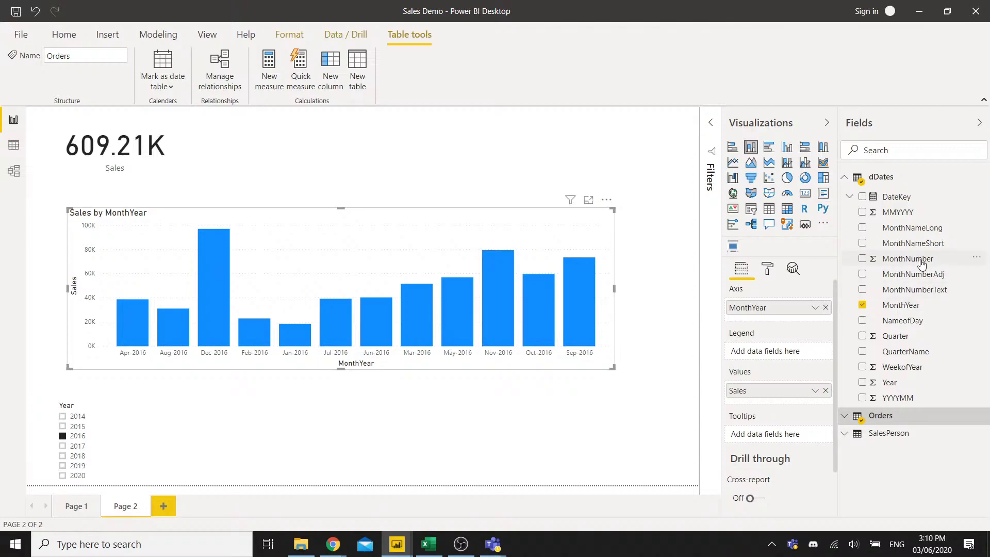
pyautogui.click(903, 308)
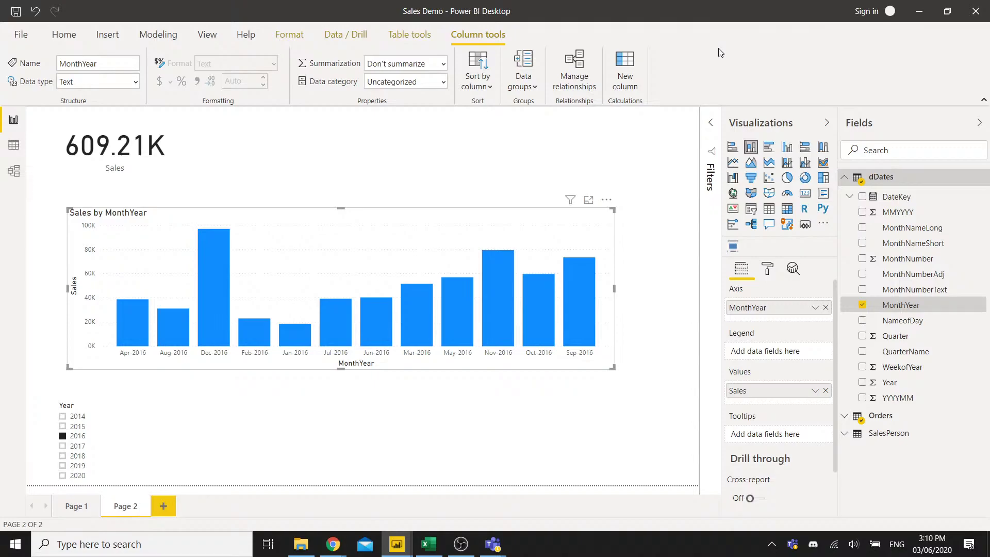
pyautogui.click(489, 87)
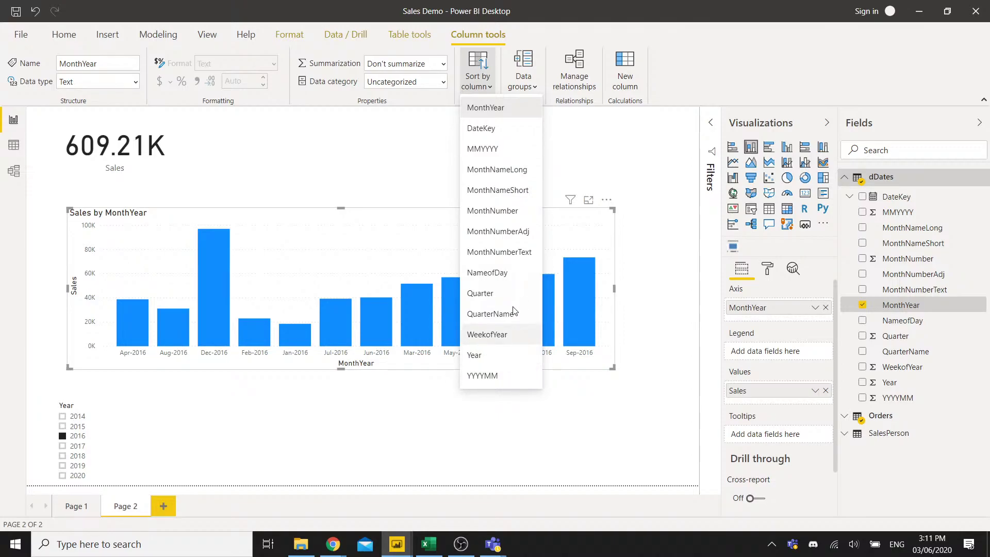
pyautogui.click(489, 378)
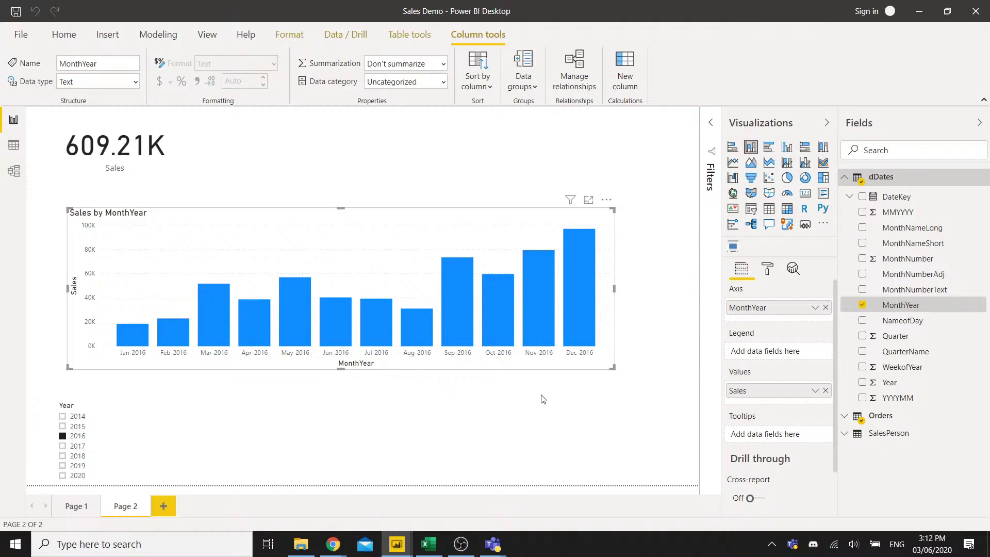
# Clear the 2016 selection in the Year slicer to chart all years.
pyautogui.click(63, 437)
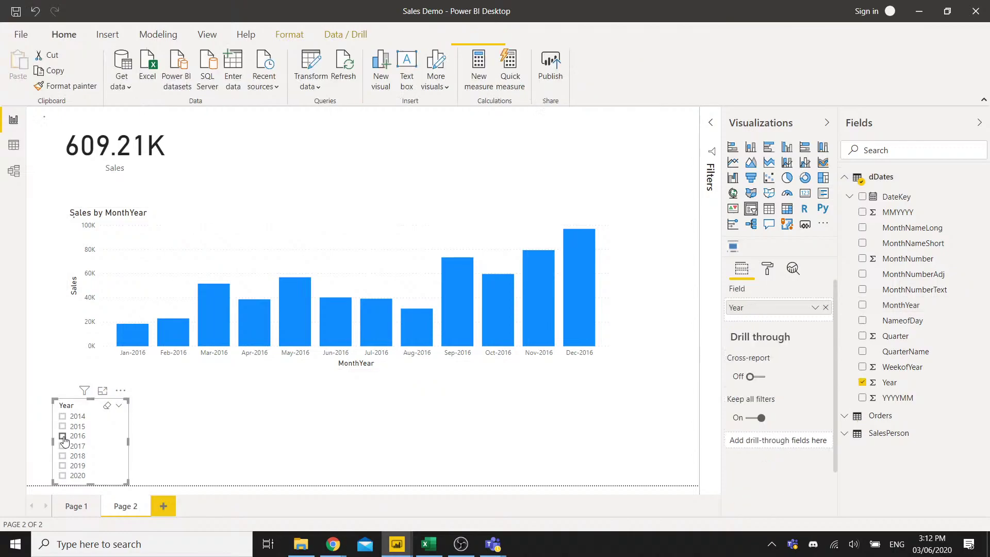
pyautogui.click(63, 437)
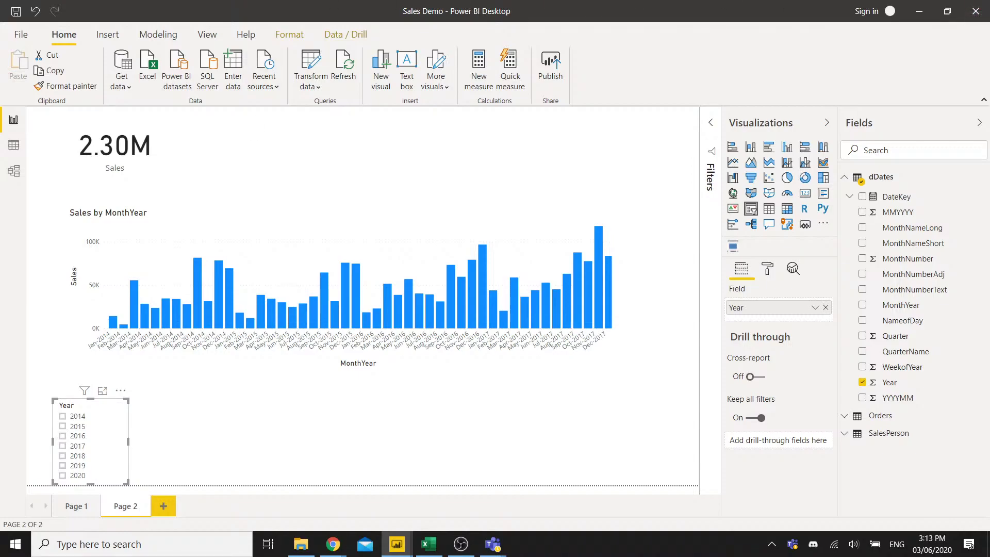
pyautogui.click(334, 544)
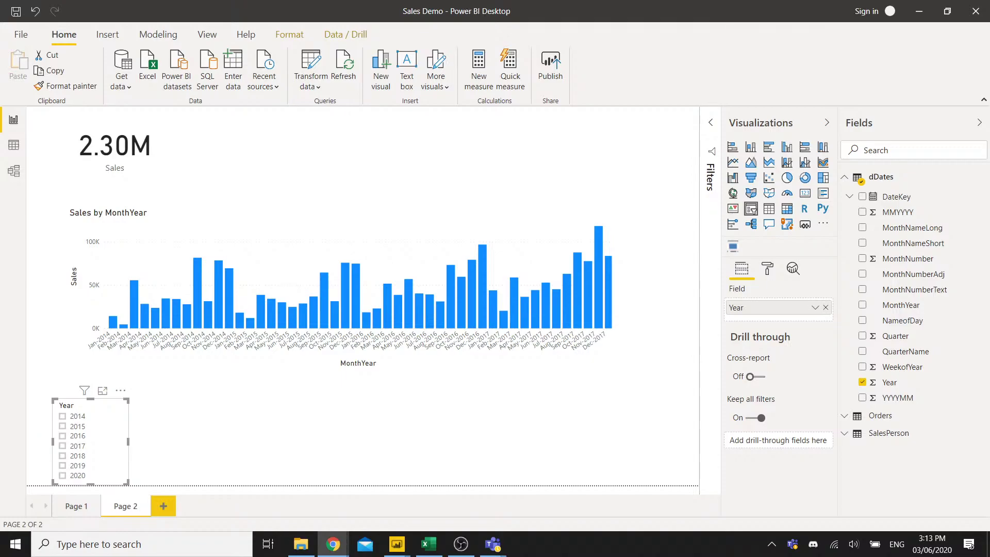
pyautogui.click(464, 447)
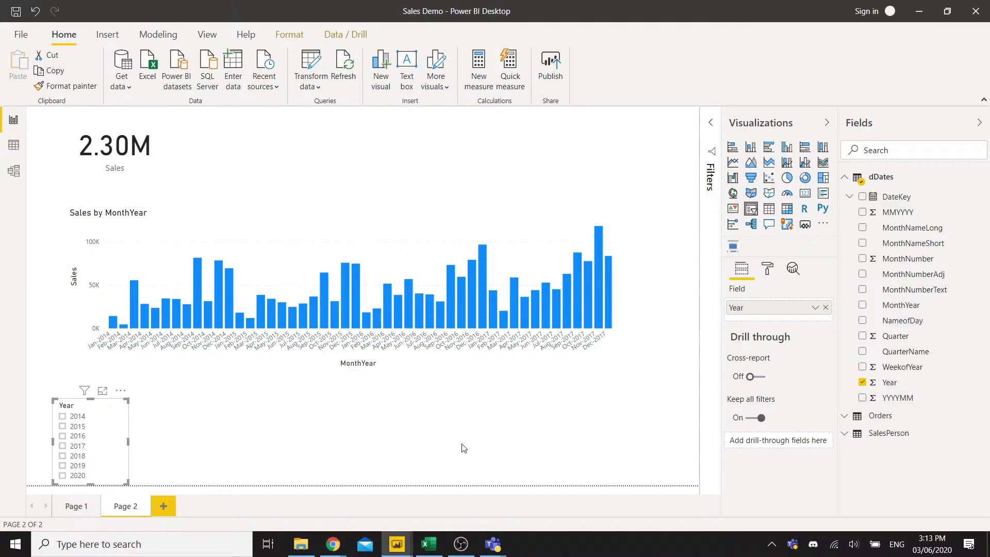
pyautogui.click(463, 448)
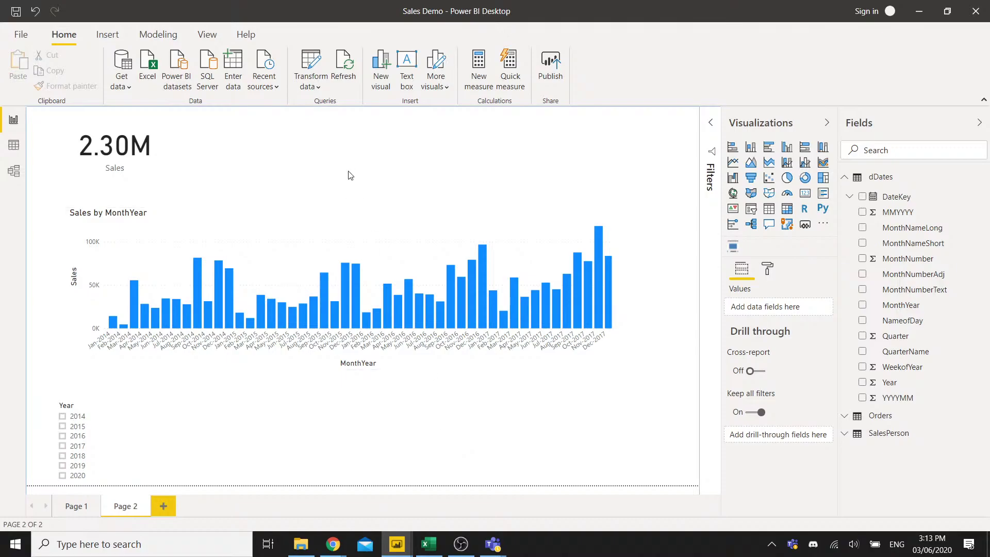
# Open the query editor and start a new parameter named FirstFiscalMonth.
pyautogui.click(323, 89)
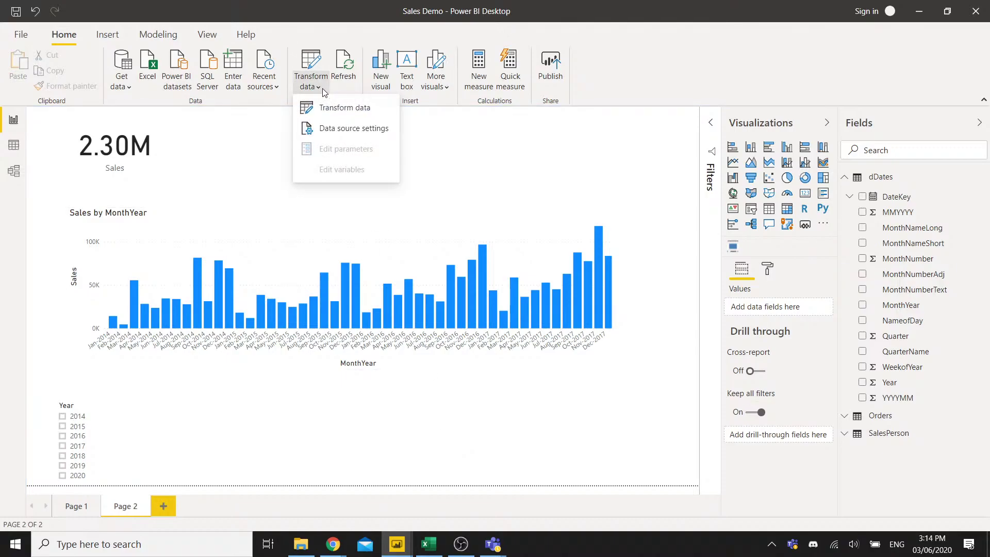
pyautogui.click(330, 108)
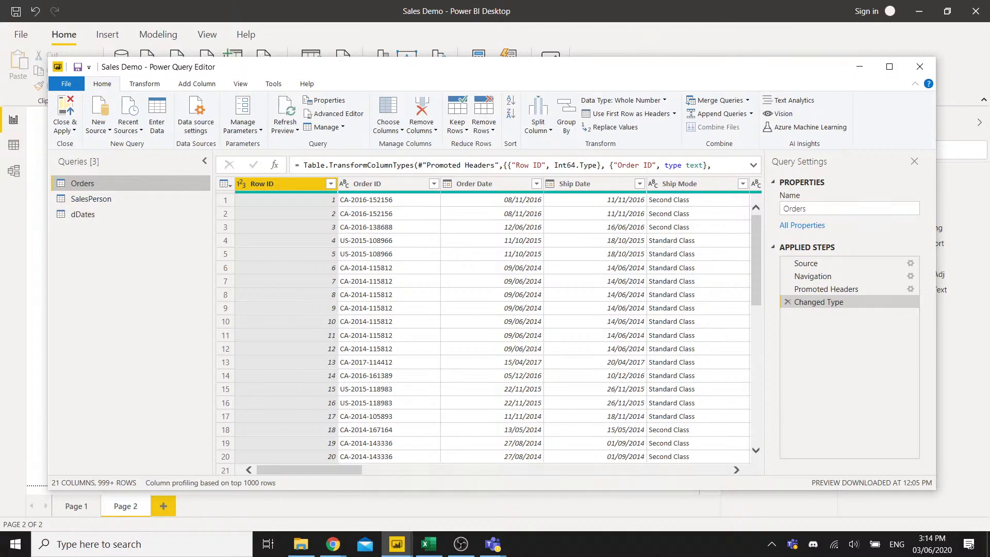
pyautogui.click(259, 132)
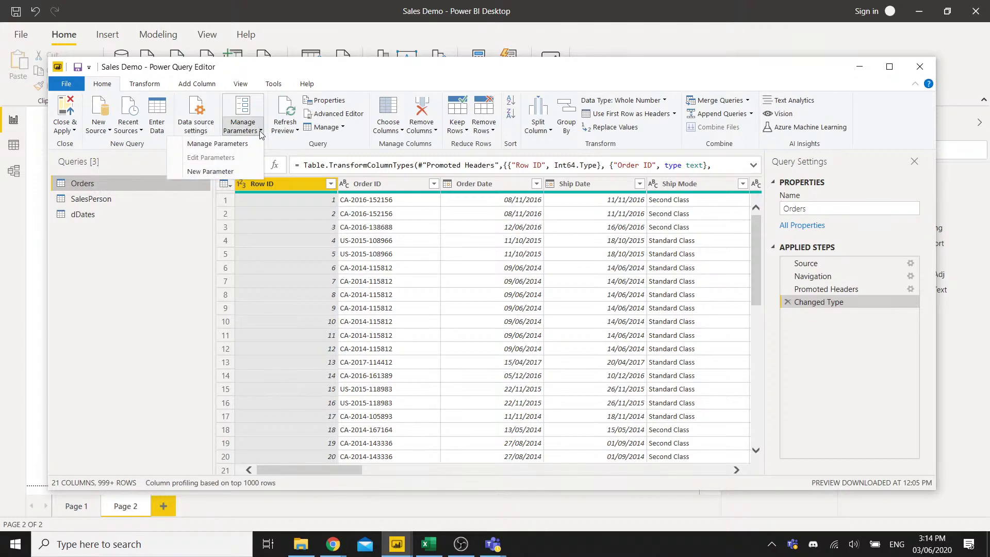
pyautogui.click(210, 172)
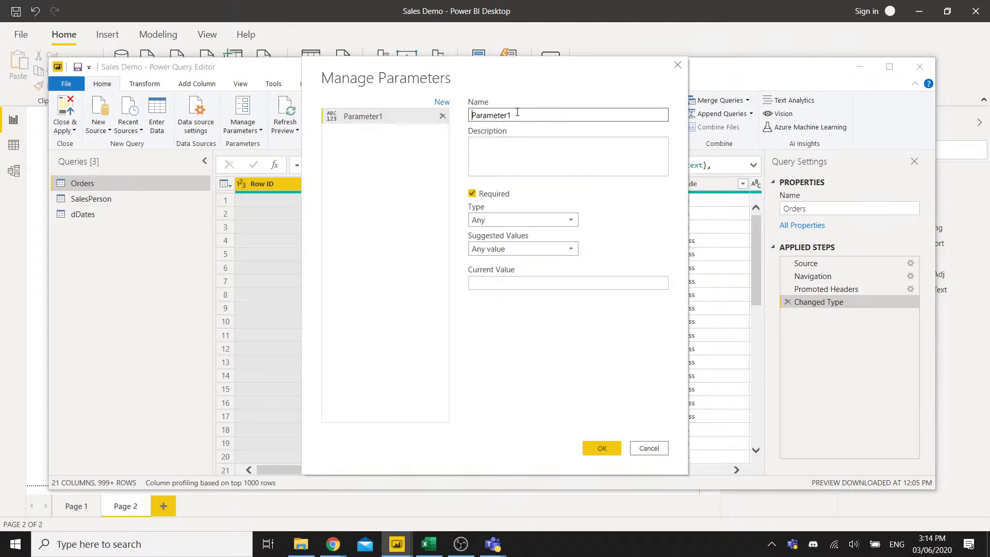
pyautogui.doubleClick(499, 116)
pyautogui.write('StartofFiscalYea')
pyautogui.press('BackSpace')
pyautogui.press('BackSpace')
pyautogui.press('BackSpace')
pyautogui.press('BackSpace')
pyautogui.press('BackSpace')
pyautogui.press('BackSpace')
pyautogui.press('BackSpace')
pyautogui.press('BackSpace')
pyautogui.press('BackSpace')
pyautogui.write('FirstFiscalMonth')
pyautogui.click(490, 159)
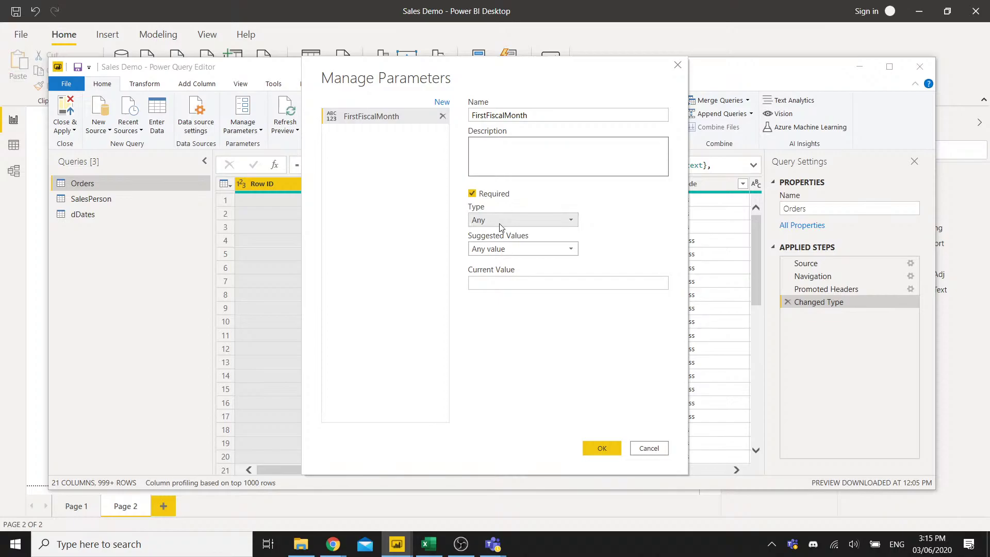
# Set the parameter's type to Decimal Number and its current value to 10, and create it.
pyautogui.click(501, 222)
pyautogui.click(491, 249)
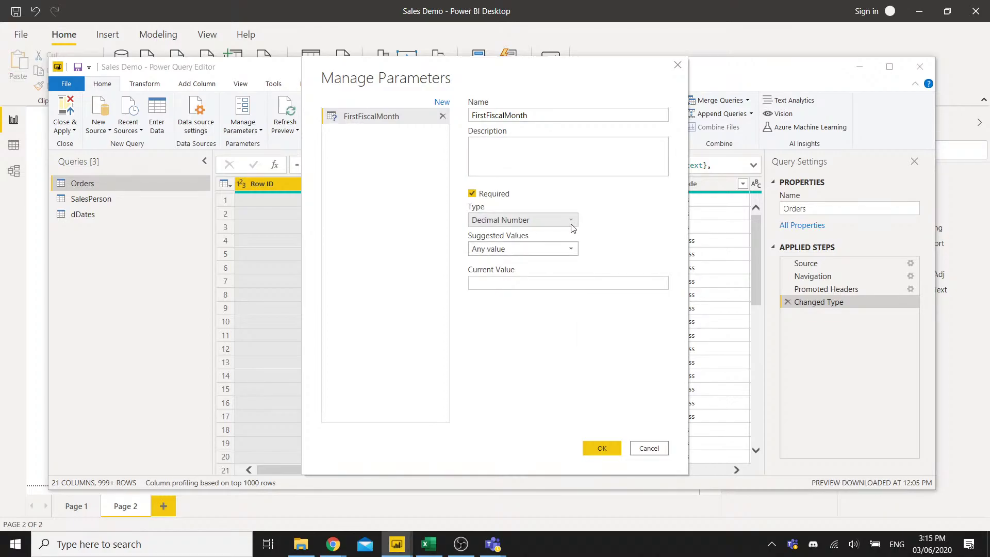
pyautogui.click(560, 250)
pyautogui.click(560, 252)
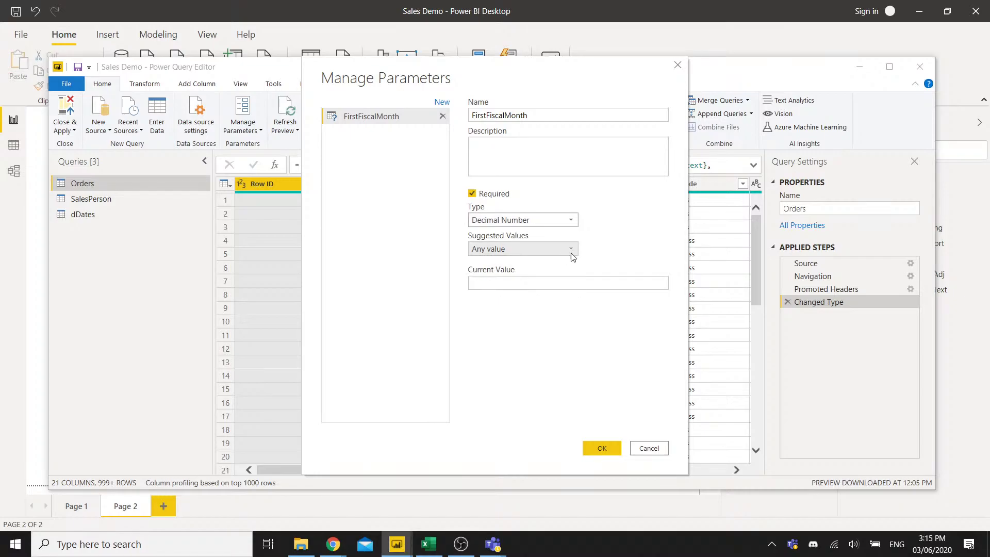
pyautogui.click(526, 289)
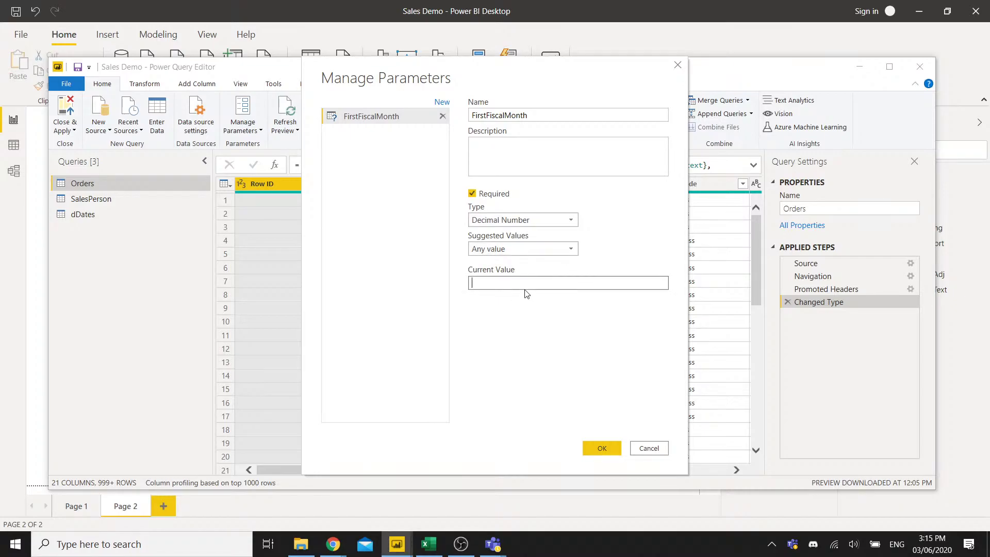
pyautogui.write('10')
pyautogui.click(581, 346)
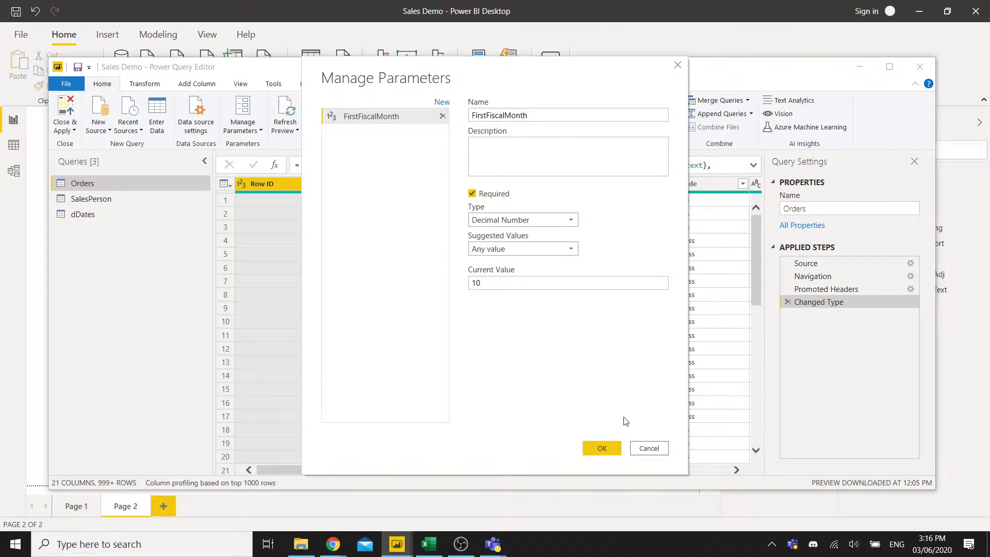
pyautogui.click(598, 448)
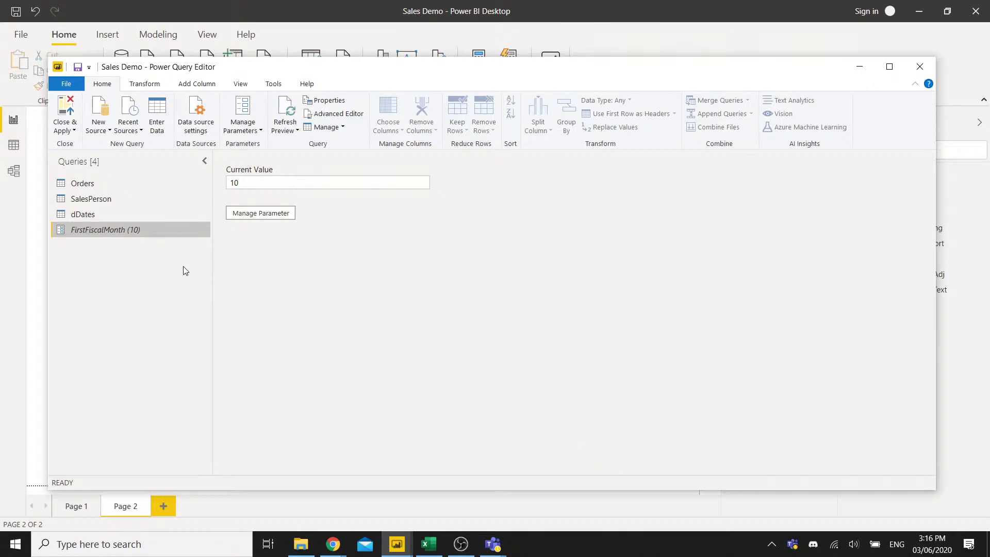
# Start a custom column named FiscalYear in the dDates query.
pyautogui.click(86, 215)
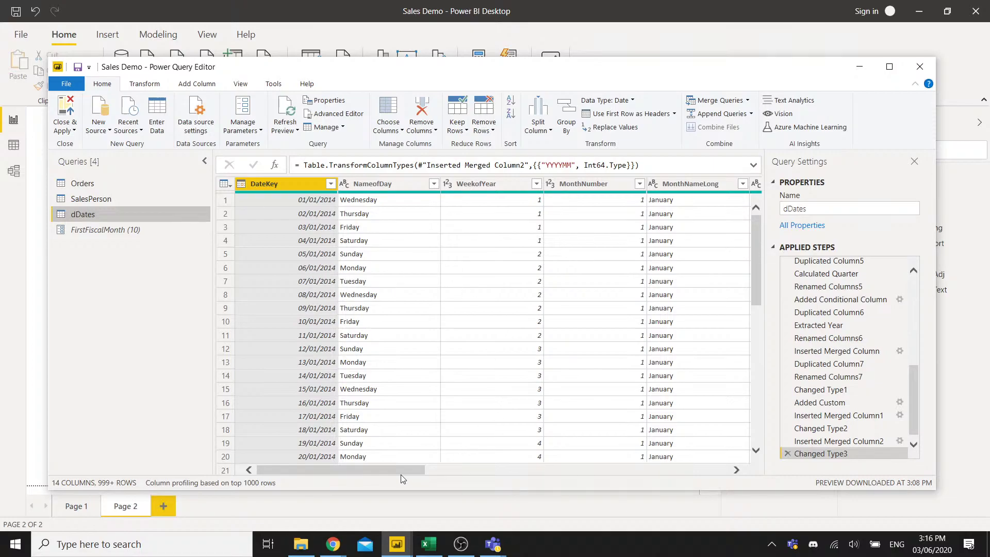
pyautogui.moveTo(402, 471); pyautogui.dragTo(727, 382)
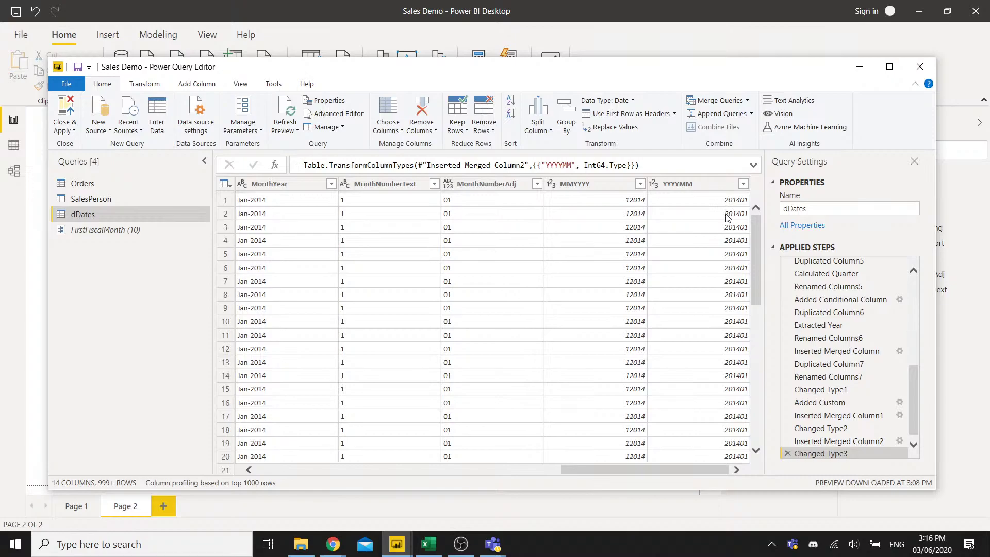
pyautogui.click(205, 90)
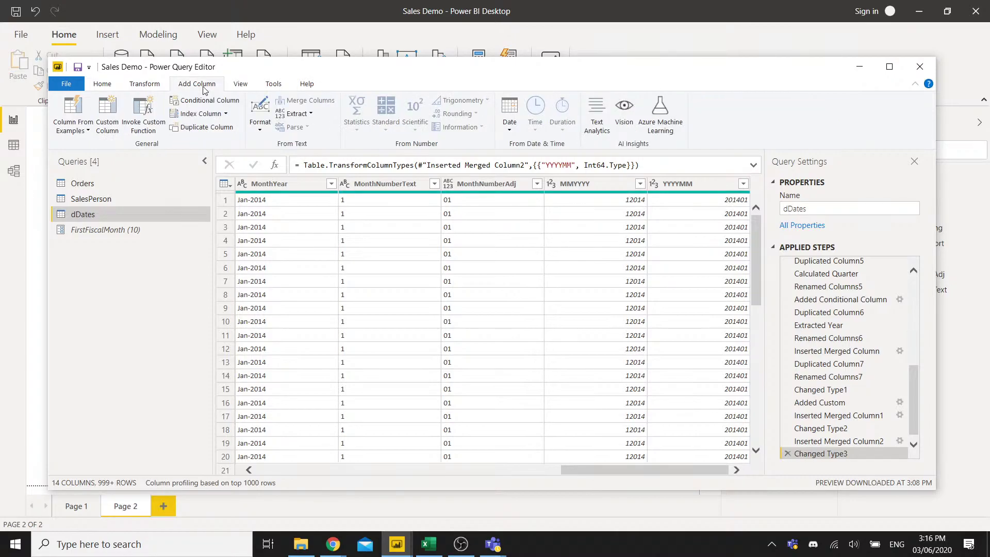
pyautogui.click(106, 128)
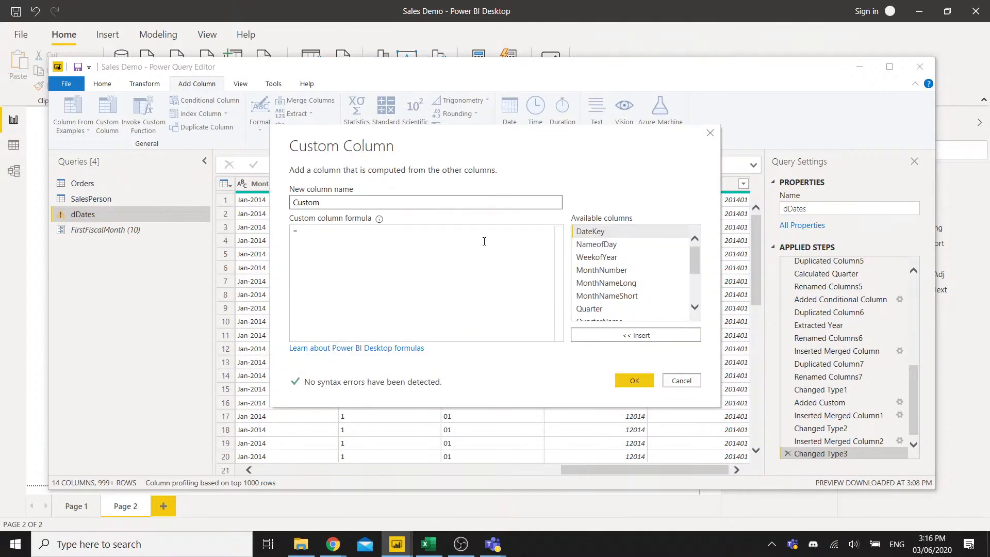
pyautogui.moveTo(320, 202); pyautogui.dragTo(295, 212)
pyautogui.write('FiscalYear')
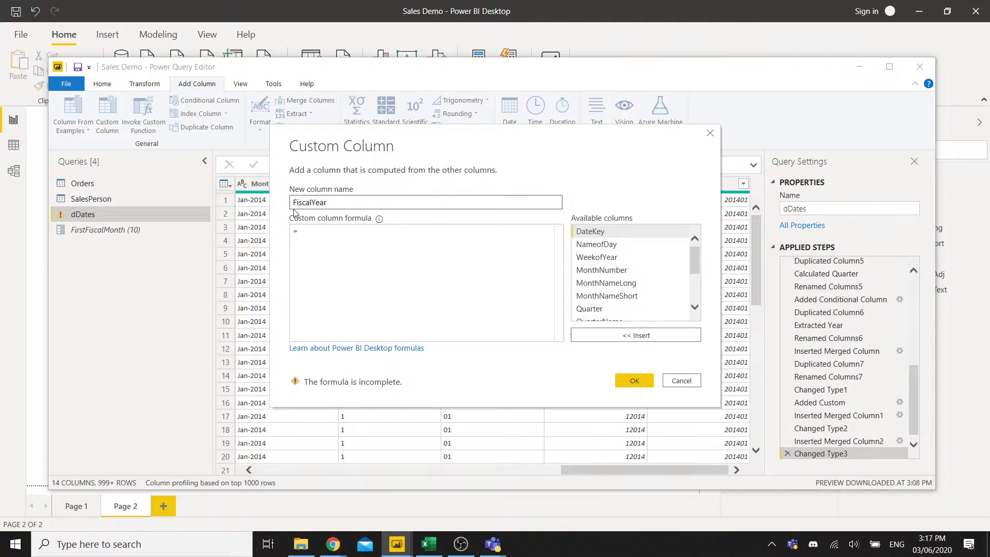
# Enter the custom column formula if [Month]>=StartOfFiscalYear then [Year]+1 else [Year].
pyautogui.click(319, 230)
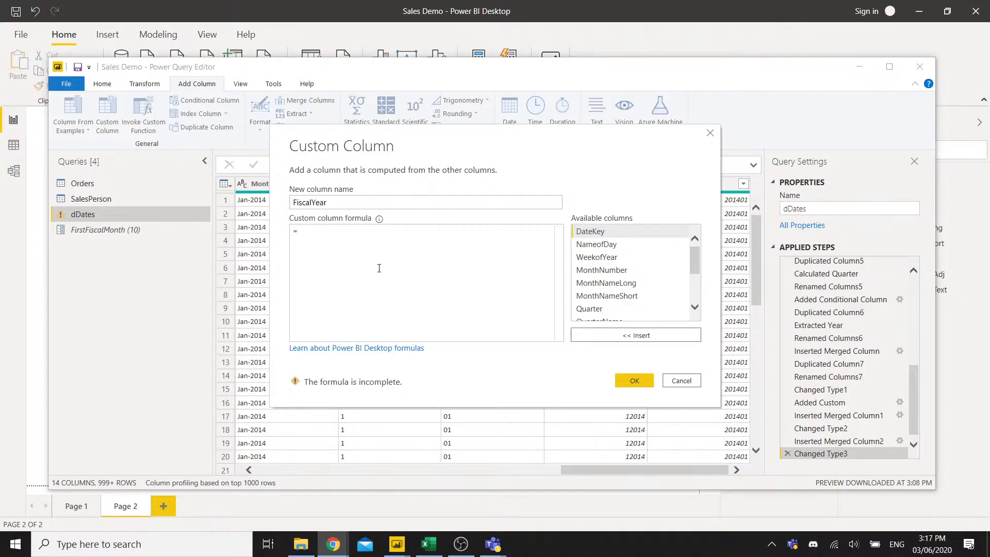
pyautogui.click(378, 236)
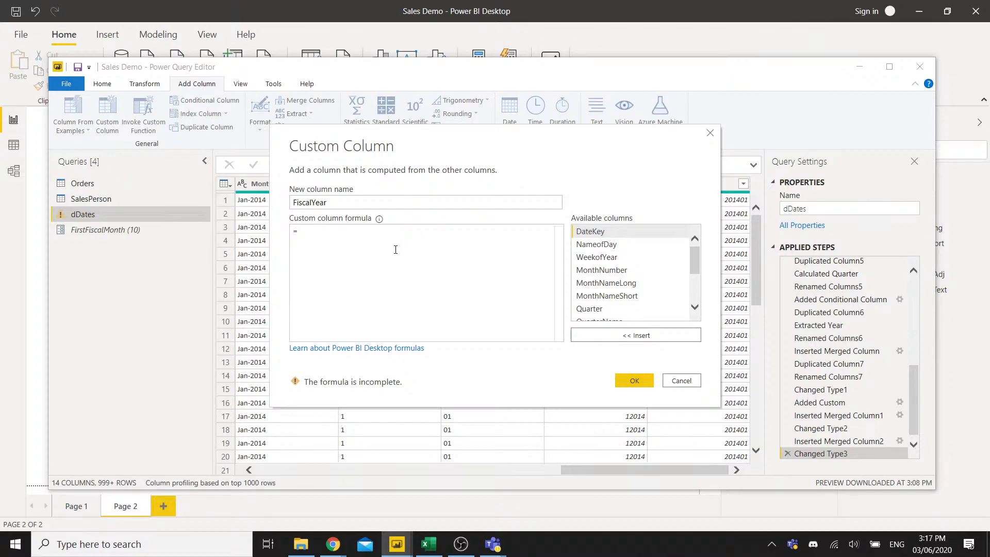
pyautogui.write('if [Month]>=StartOfFiscalYear   then [Year]+1   else [Year]')
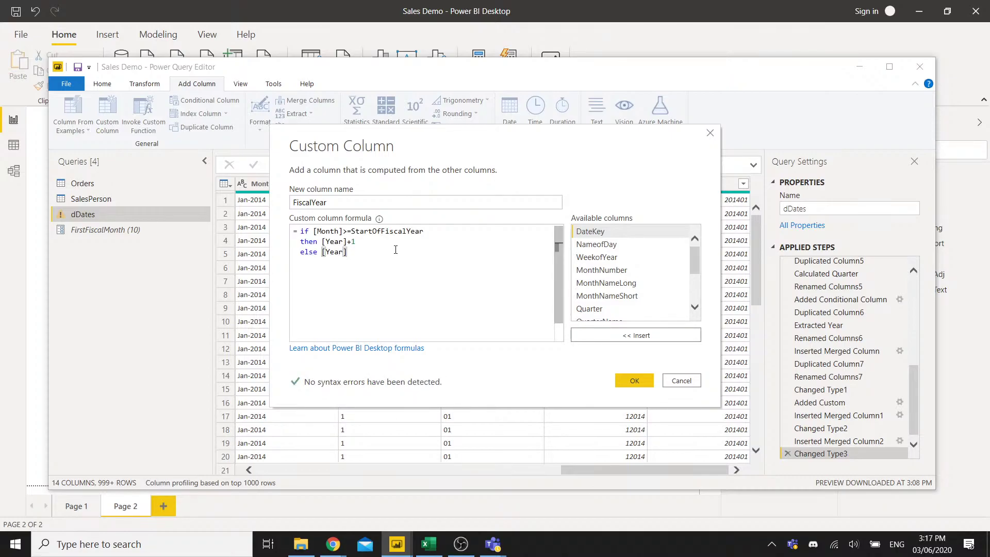
# Replace StartOfFiscalYear in the formula with the FirstFiscalMonth parameter and add the FiscalYear column.
pyautogui.hotkey('ctrl', 'shift', 'Left')
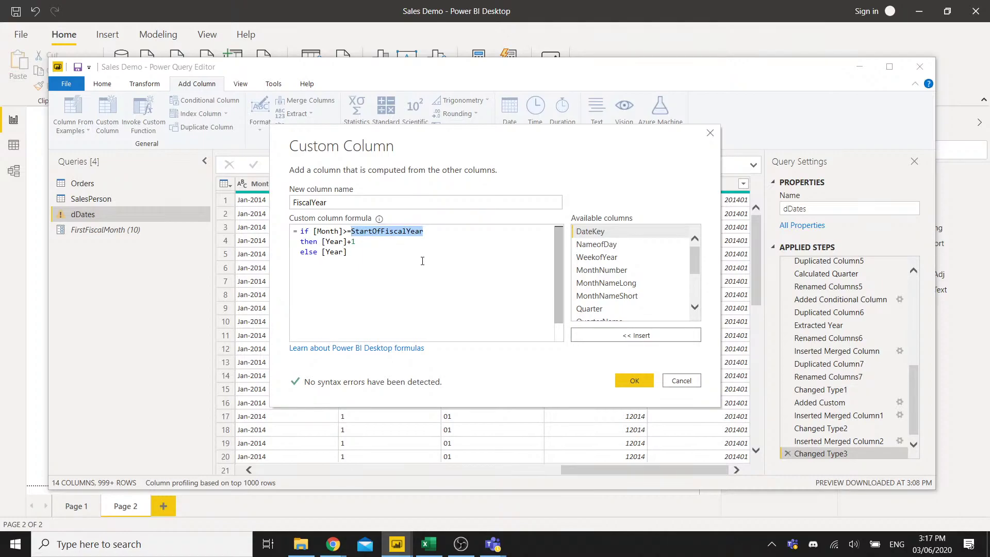
pyautogui.press('BackSpace')
pyautogui.write('Fist')
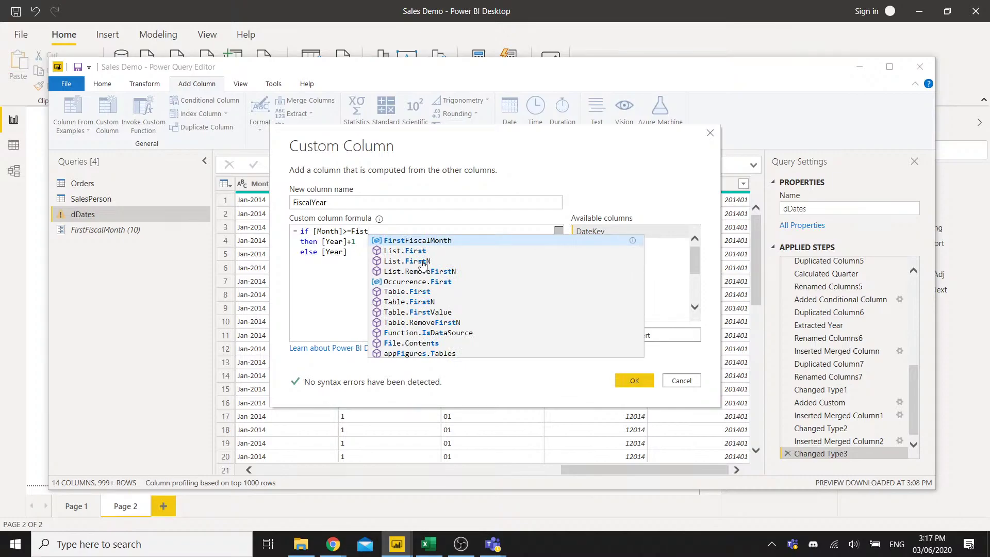
pyautogui.click(444, 241)
pyautogui.click(392, 256)
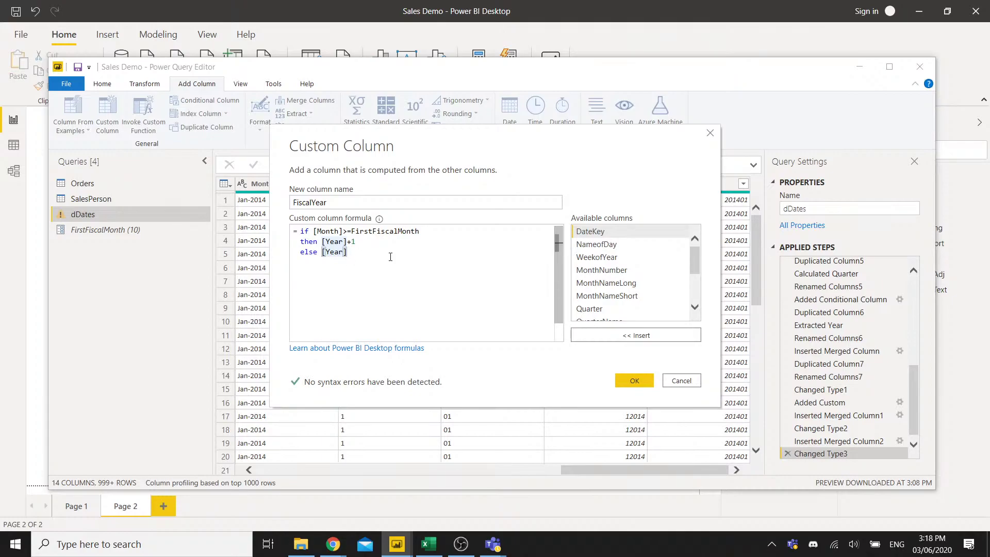
pyautogui.click(635, 380)
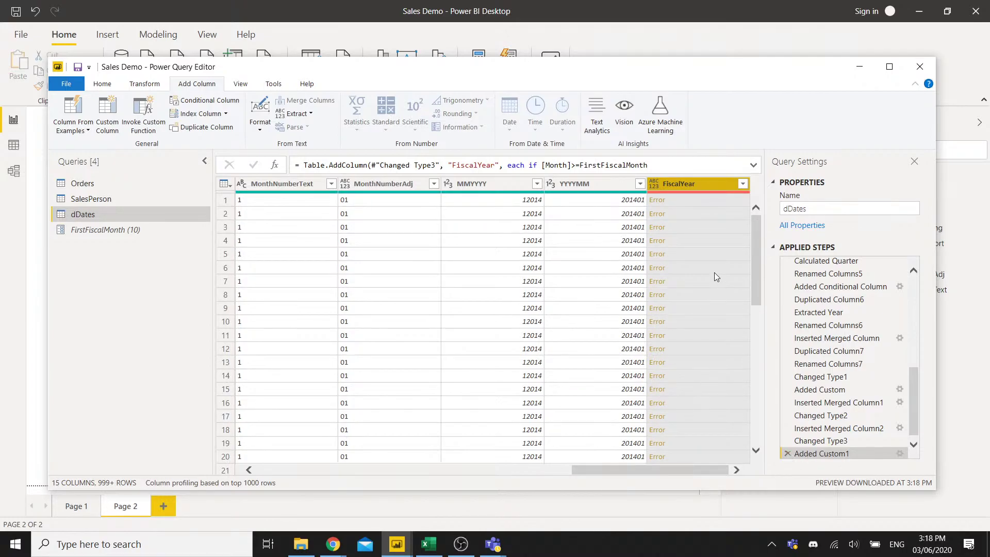
# Correct the FiscalYear custom column formula in dDates to test [MonthNumber] against FirstFiscalMonth instead of [Month].
pyautogui.moveTo(687, 471); pyautogui.dragTo(434, 492)
pyautogui.click(896, 453)
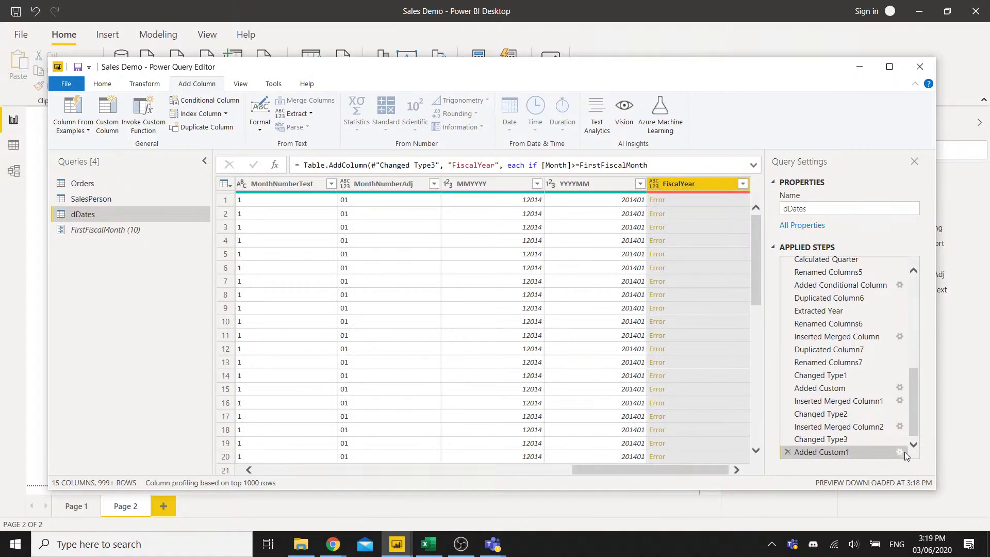
pyautogui.click(901, 452)
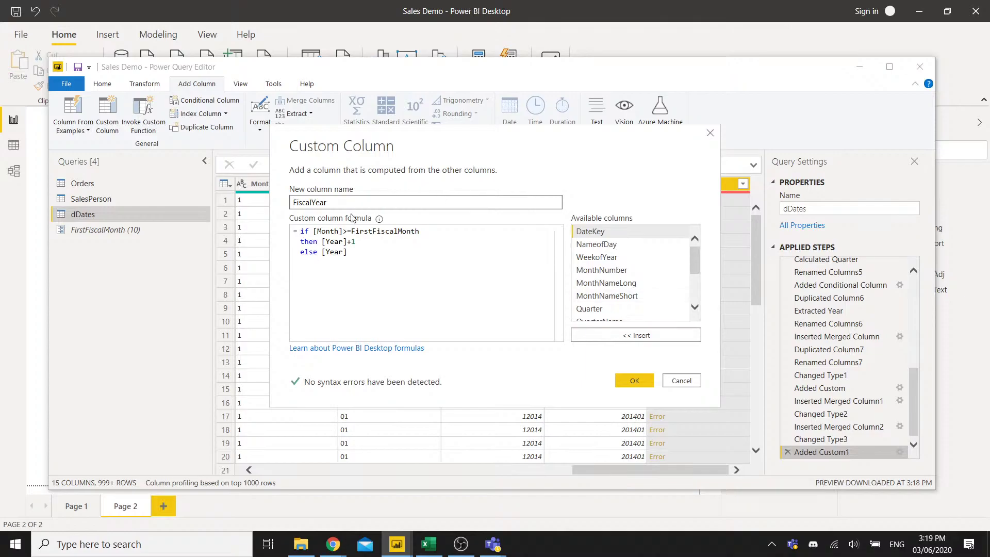
pyautogui.click(342, 231)
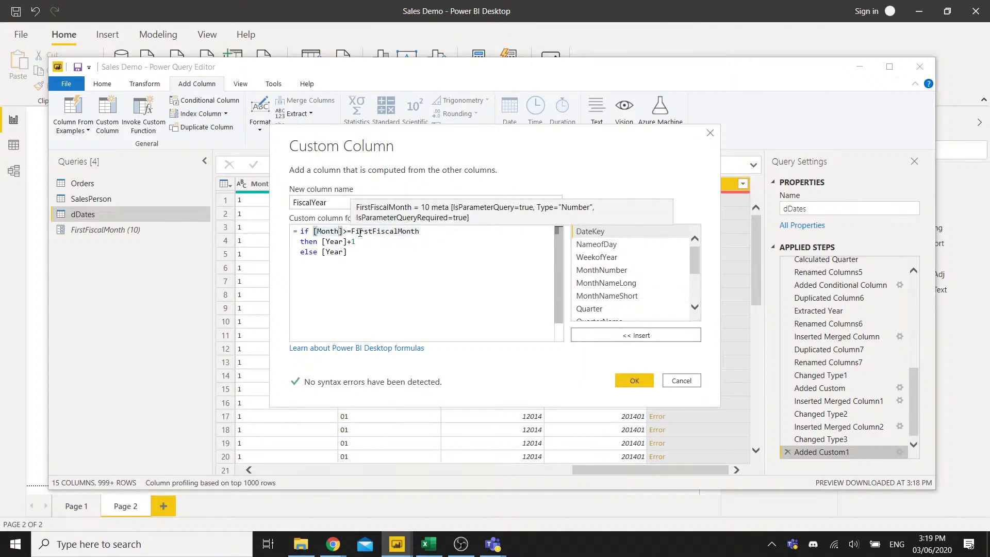
pyautogui.write('Number')
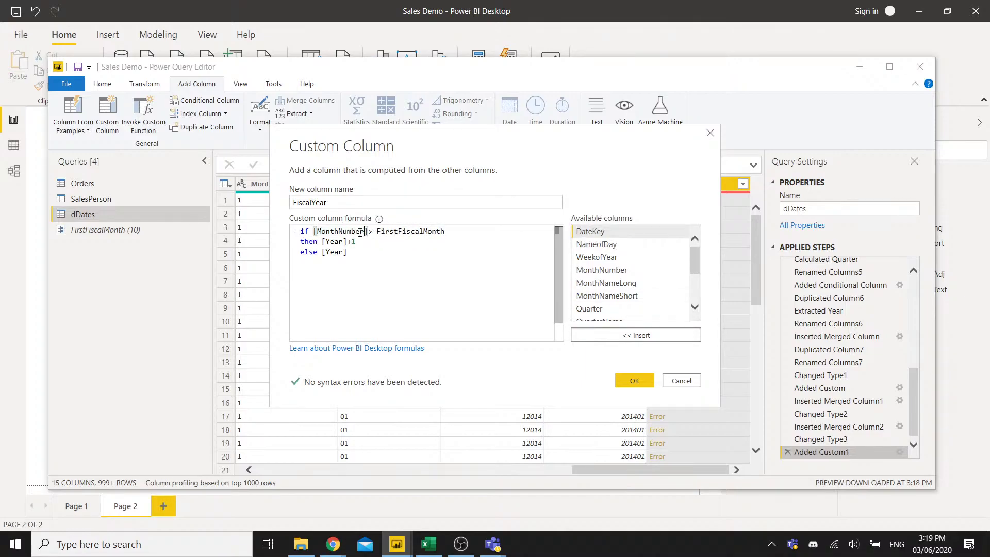
pyautogui.click(371, 252)
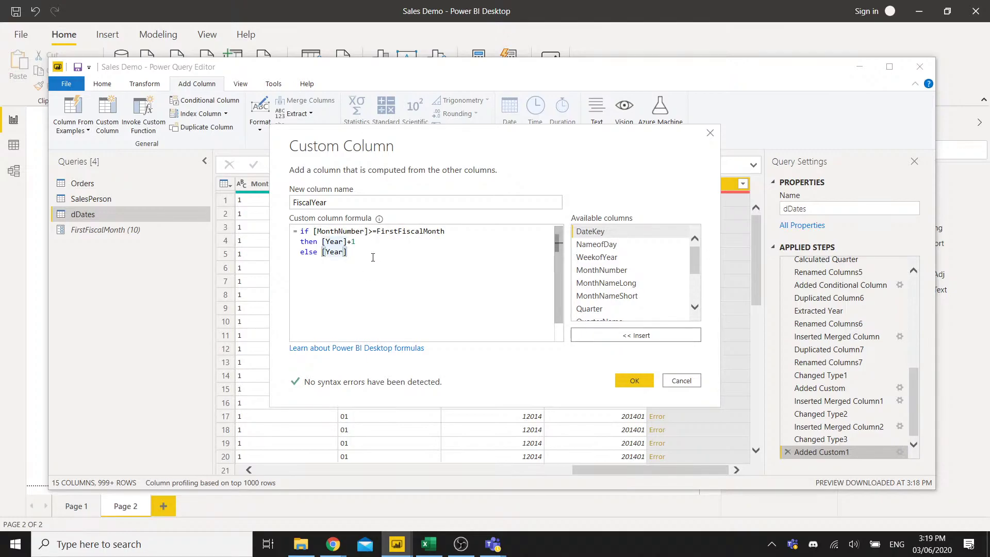
pyautogui.click(633, 380)
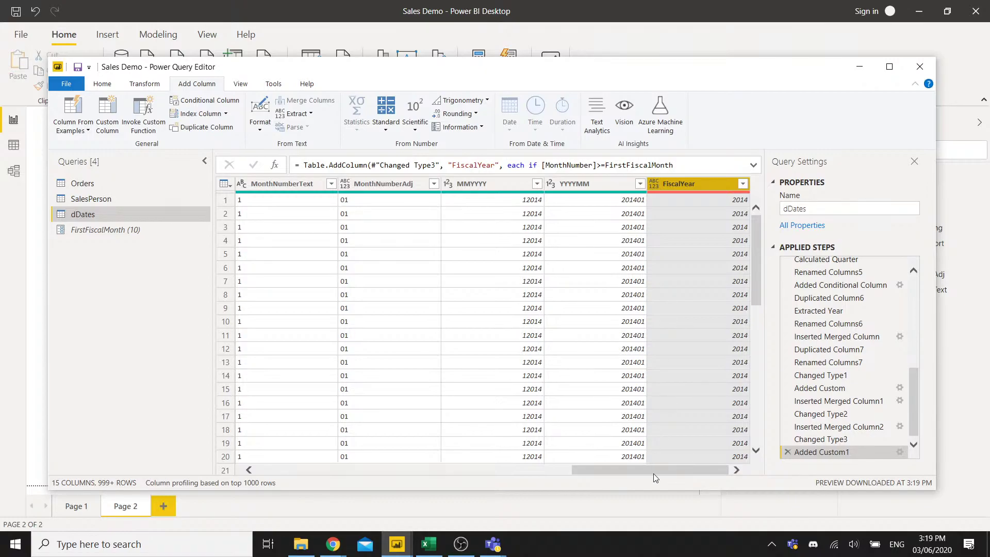
# Examine the FiscalYear values against the month columns through the rows of dDates, up to the start of month 10.
pyautogui.moveTo(670, 470)
pyautogui.mouseDown()
pyautogui.moveTo(655, 470)
pyautogui.moveTo(677, 467)
pyautogui.mouseUp()
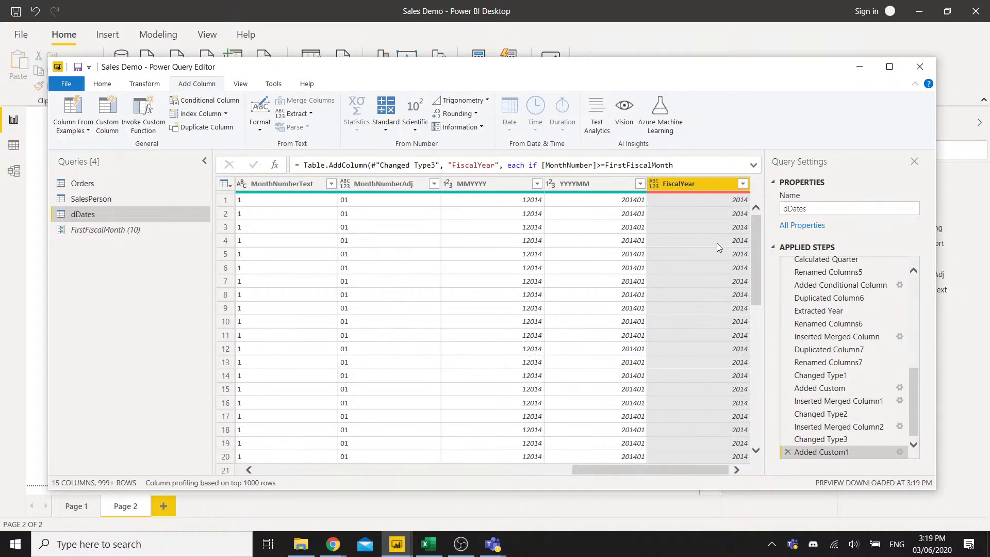
pyautogui.scroll(-5, 716, 243)
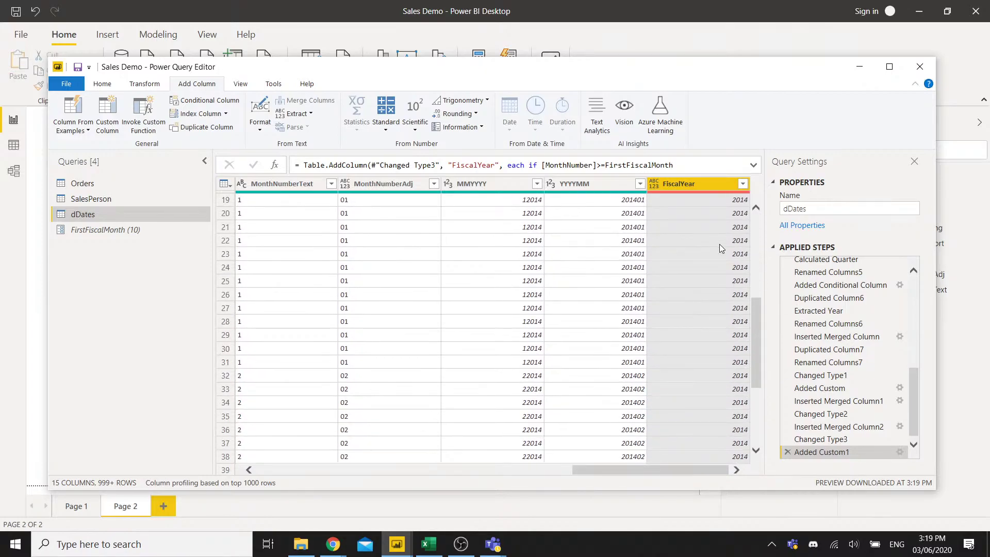
pyautogui.scroll(-3, 721, 248)
pyautogui.scroll(-6, 727, 261)
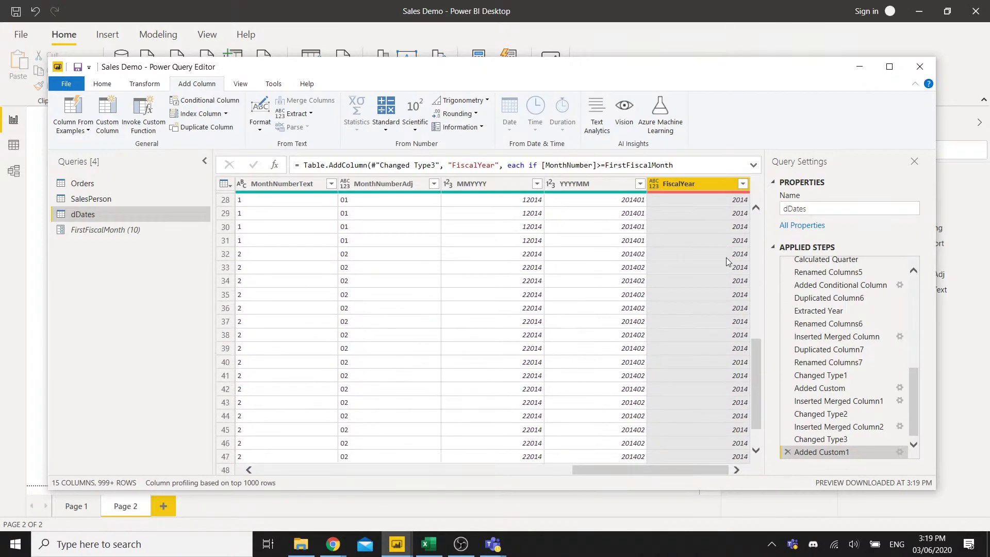
pyautogui.scroll(-9, 727, 261)
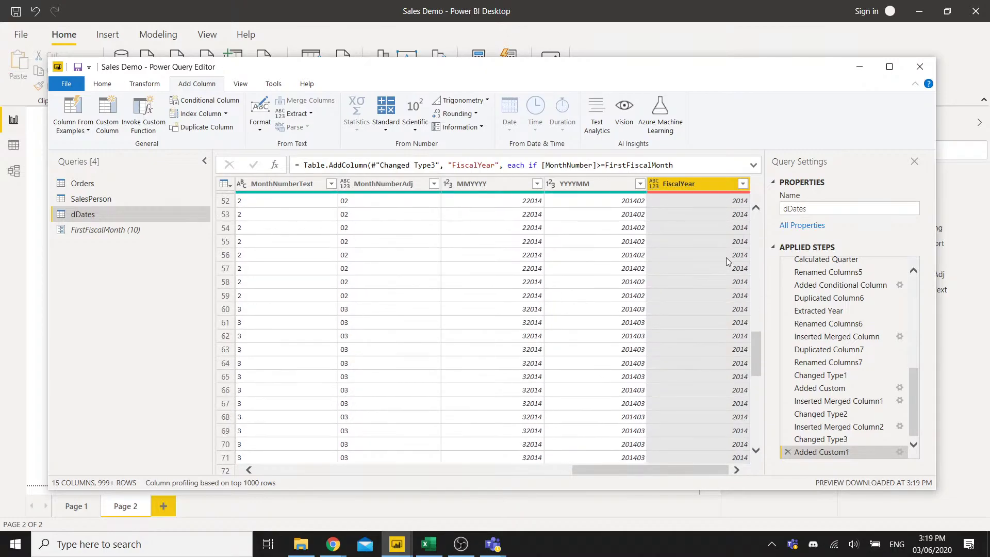
pyautogui.scroll(-4, 726, 260)
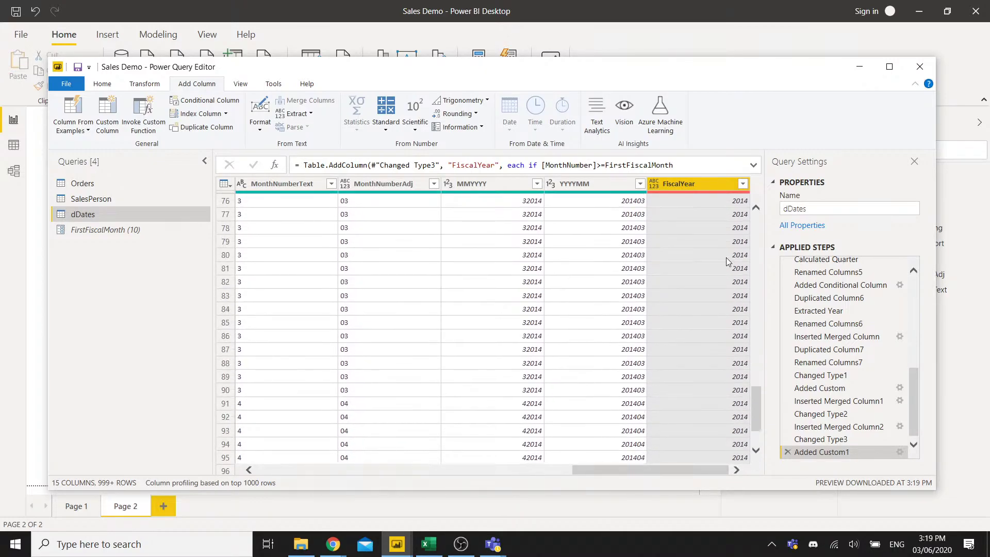
pyautogui.scroll(-8, 726, 261)
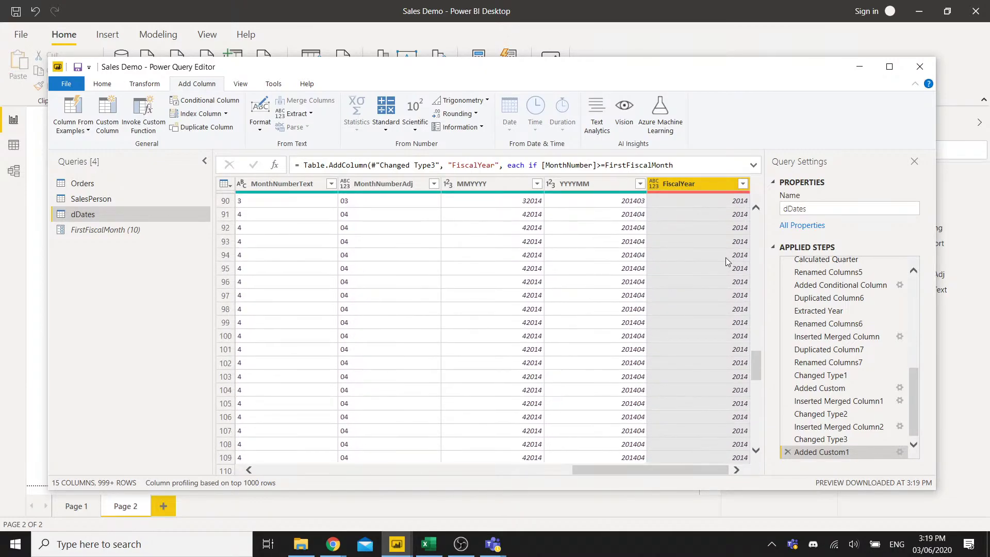
pyautogui.scroll(-3, 726, 261)
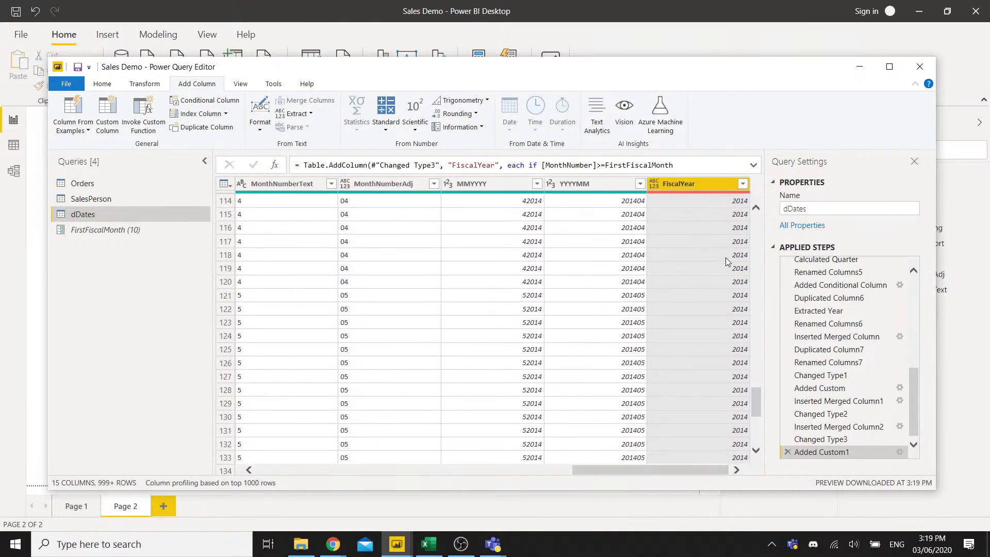
pyautogui.scroll(-7, 726, 258)
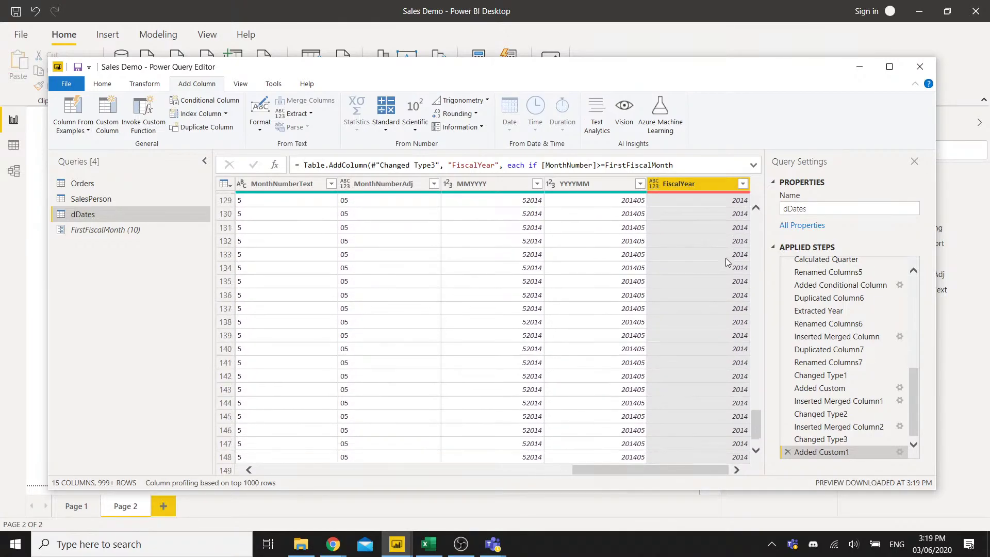
pyautogui.scroll(-7, 725, 258)
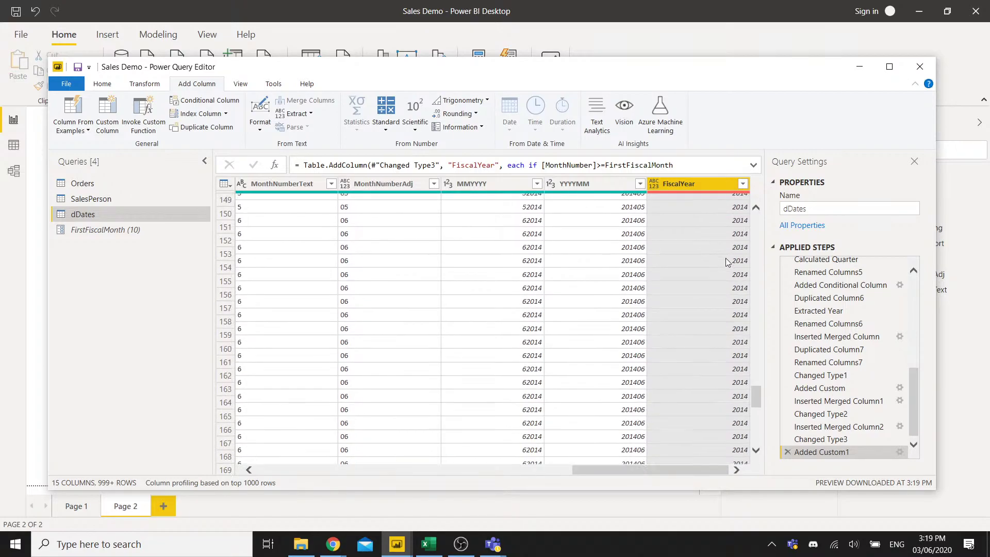
pyautogui.scroll(-5, 726, 259)
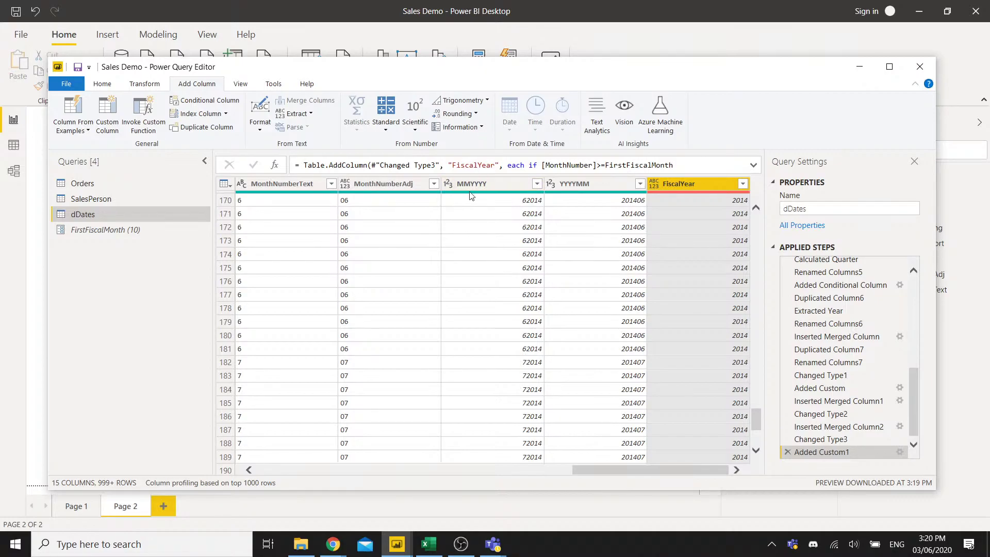
pyautogui.scroll(-3, 505, 335)
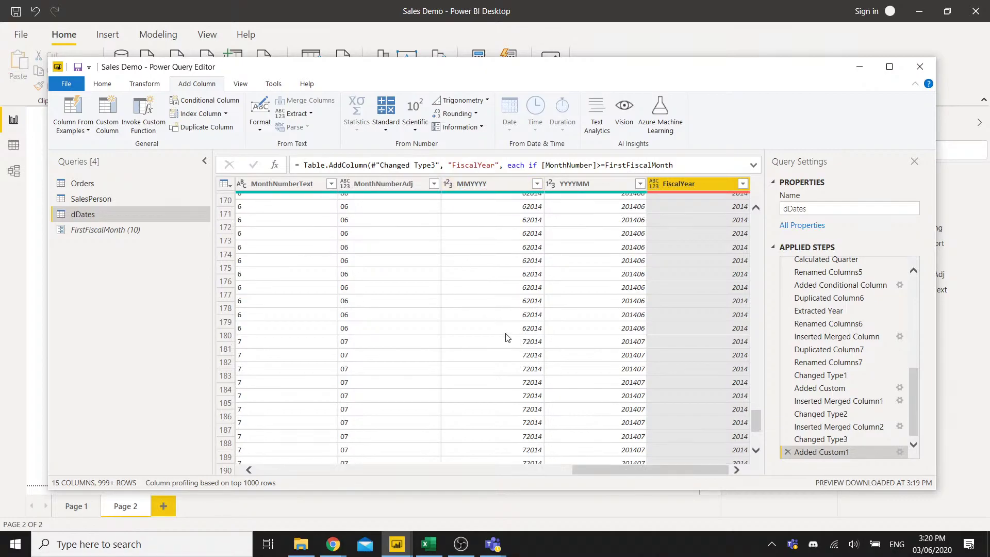
pyautogui.scroll(-14, 508, 340)
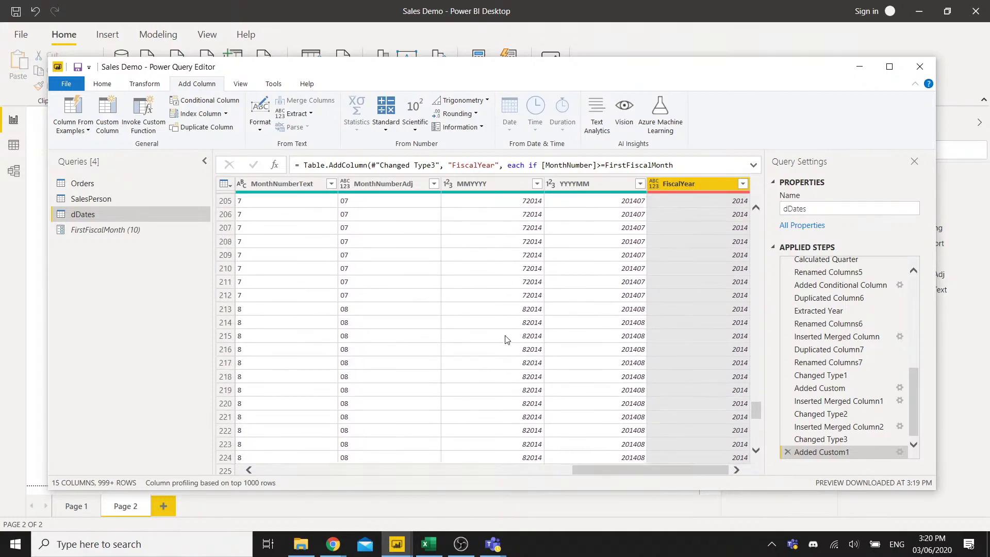
pyautogui.scroll(-13, 506, 339)
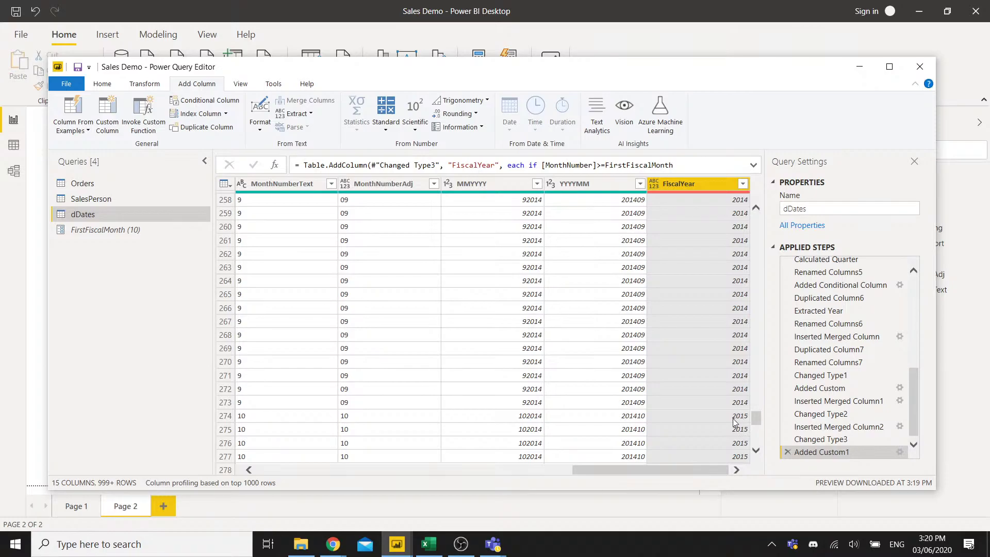
pyautogui.scroll(-5, 734, 422)
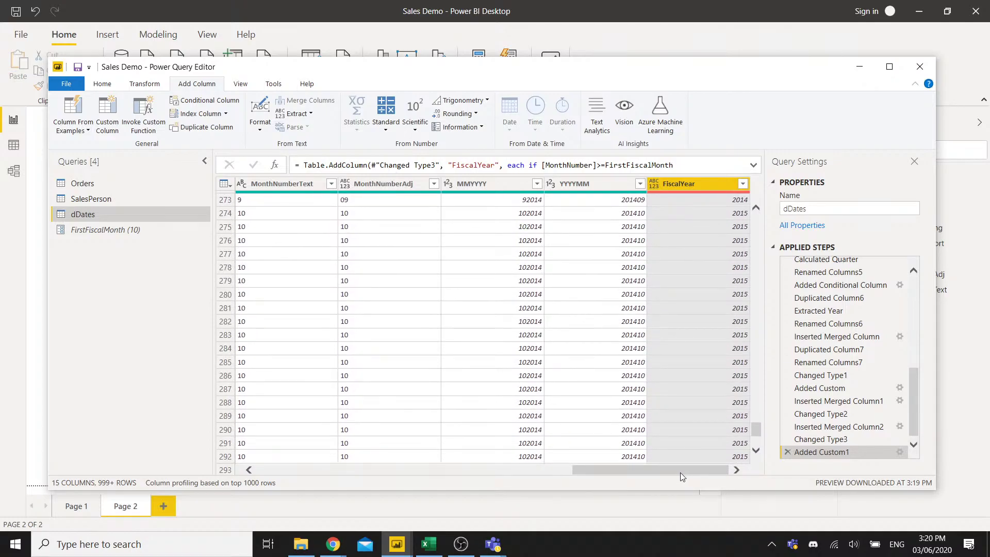
# Close and apply the query changes, and add a small FiscalYear slicer below the Sales by MonthYear chart.
pyautogui.click(111, 86)
pyautogui.click(63, 106)
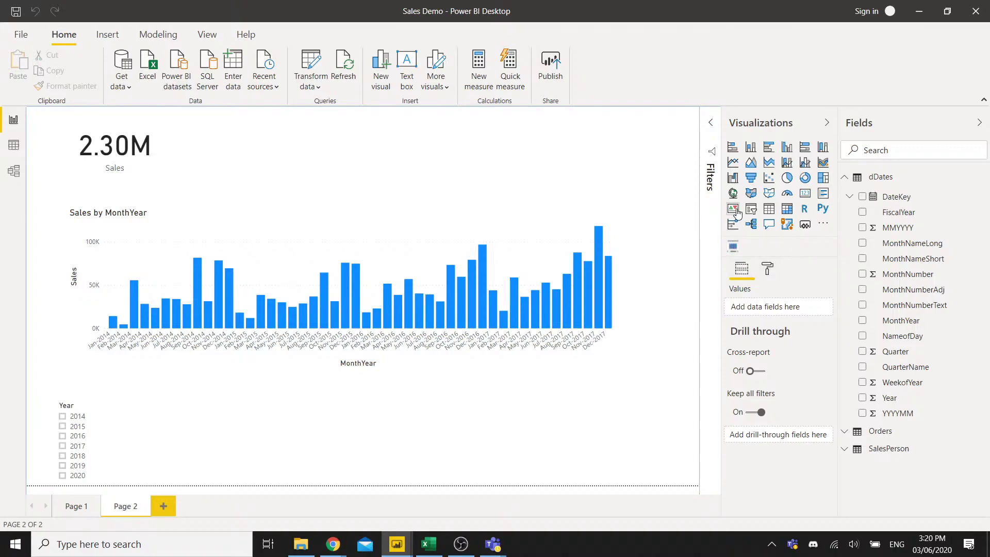
pyautogui.click(750, 210)
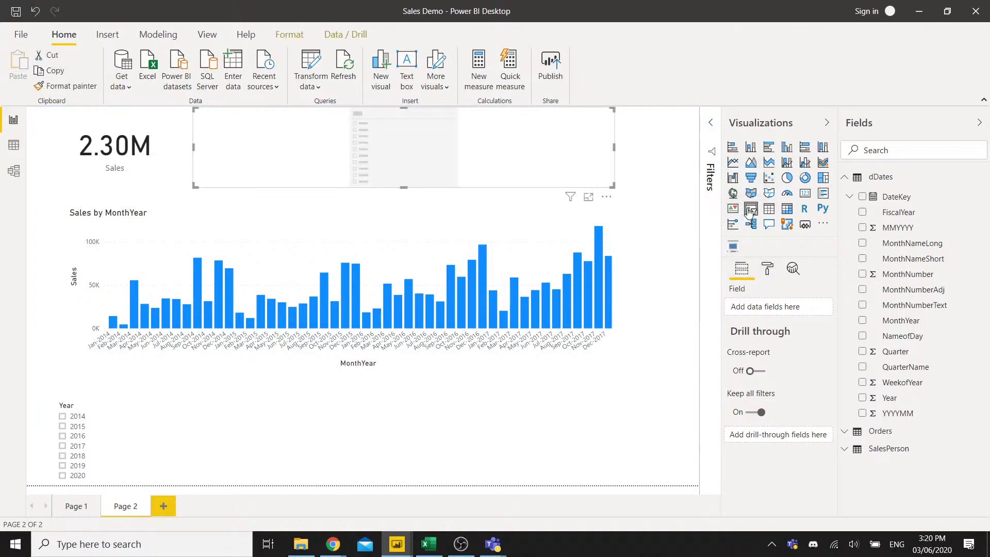
pyautogui.moveTo(497, 173); pyautogui.dragTo(487, 462)
pyautogui.moveTo(607, 446); pyautogui.dragTo(477, 444)
pyautogui.moveTo(905, 217); pyautogui.dragTo(772, 313)
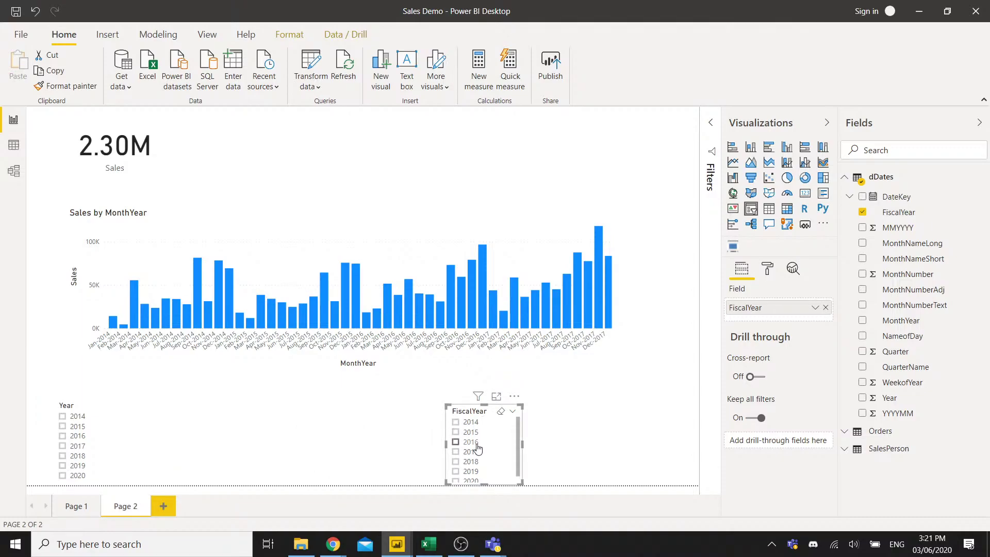
# Filter the report page to fiscal year 2016 with the FiscalYear slicer.
pyautogui.click(499, 223)
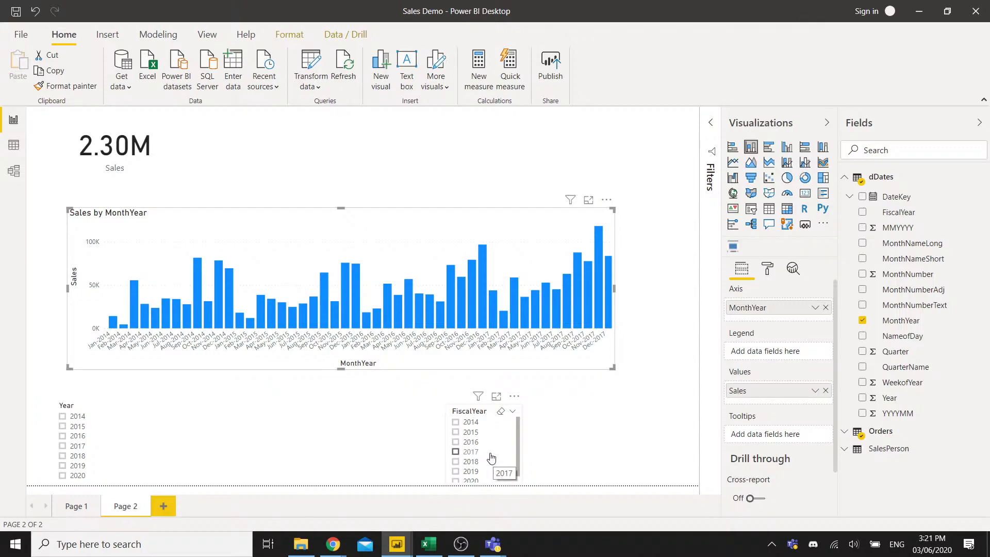
pyautogui.click(473, 444)
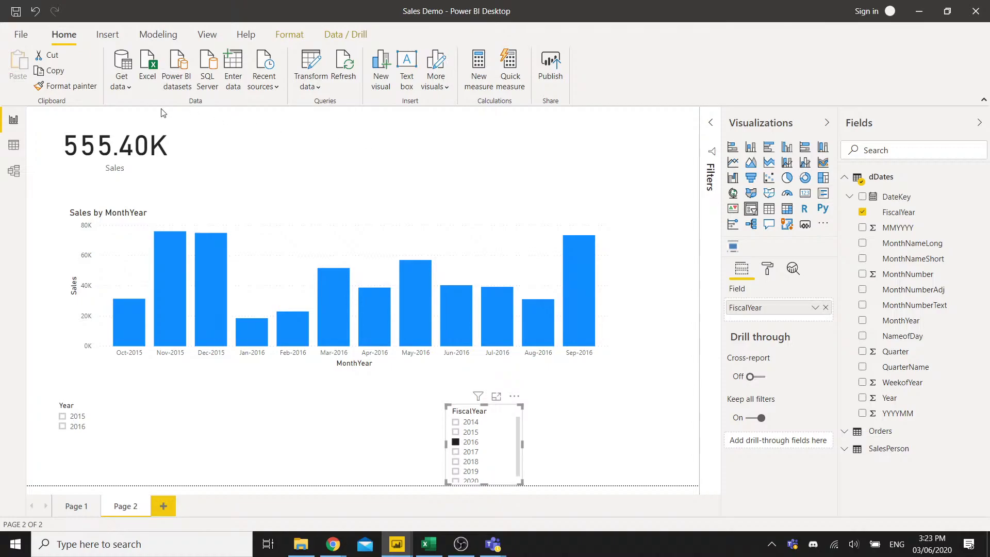
pyautogui.click(681, 379)
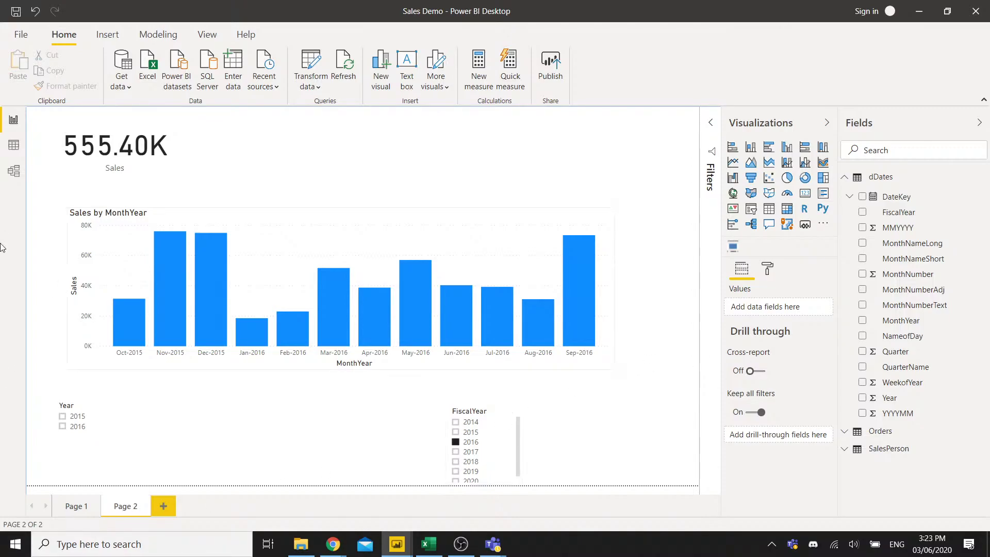
# Reopen the Power Query Editor and bring up the last columns of the dDates query.
pyautogui.click(318, 89)
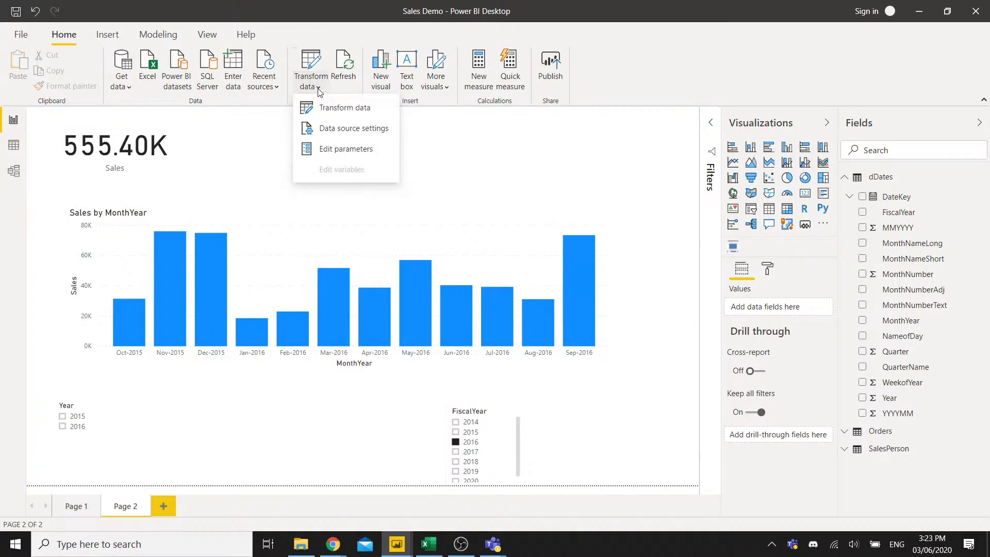
pyautogui.click(338, 108)
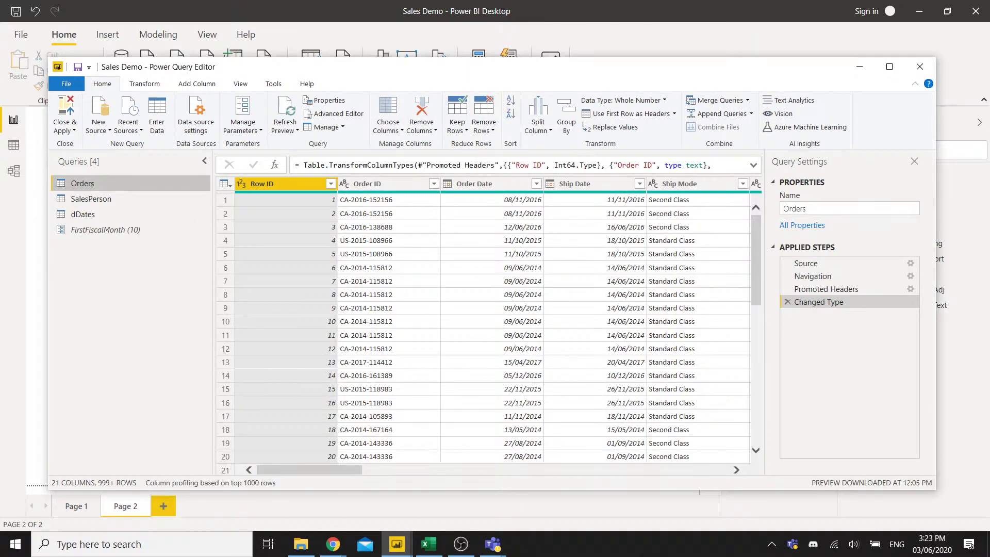
pyautogui.click(85, 215)
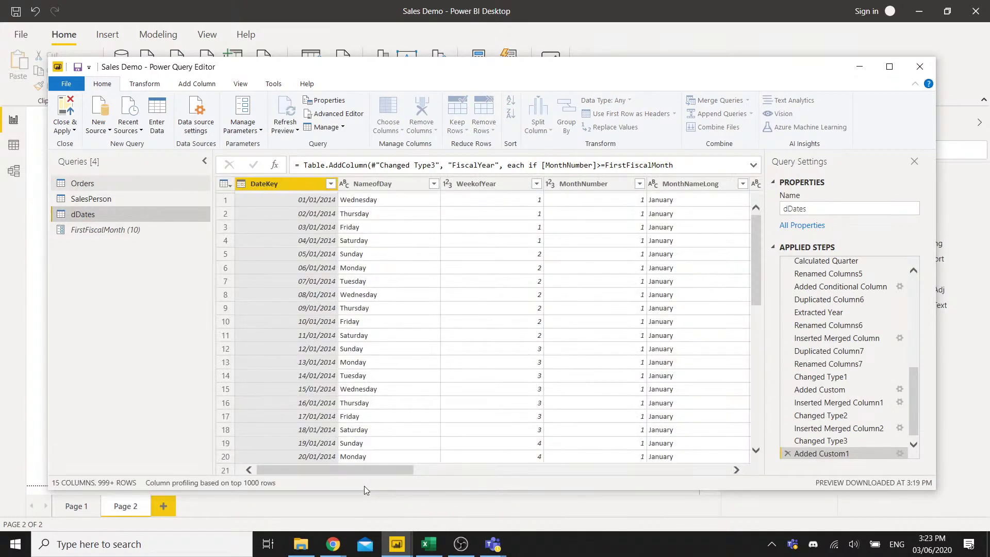
pyautogui.moveTo(380, 470); pyautogui.dragTo(725, 478)
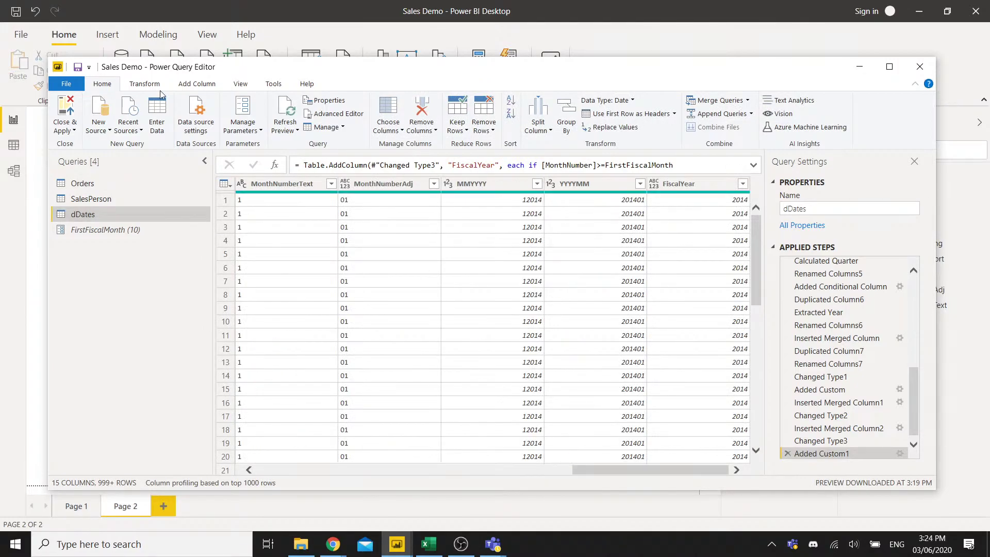
# Start a custom column named FiscalPeriod in the dDates query.
pyautogui.click(198, 85)
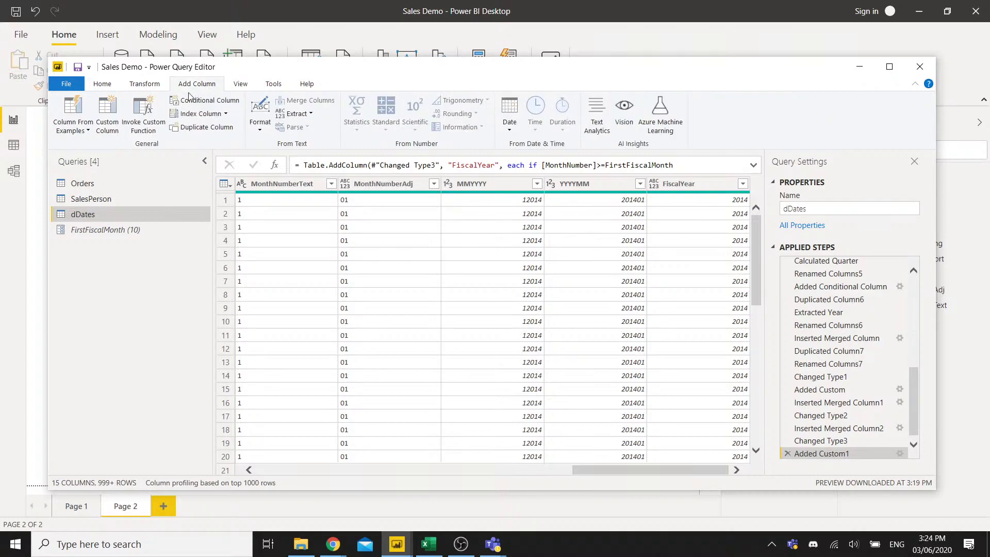
pyautogui.click(117, 124)
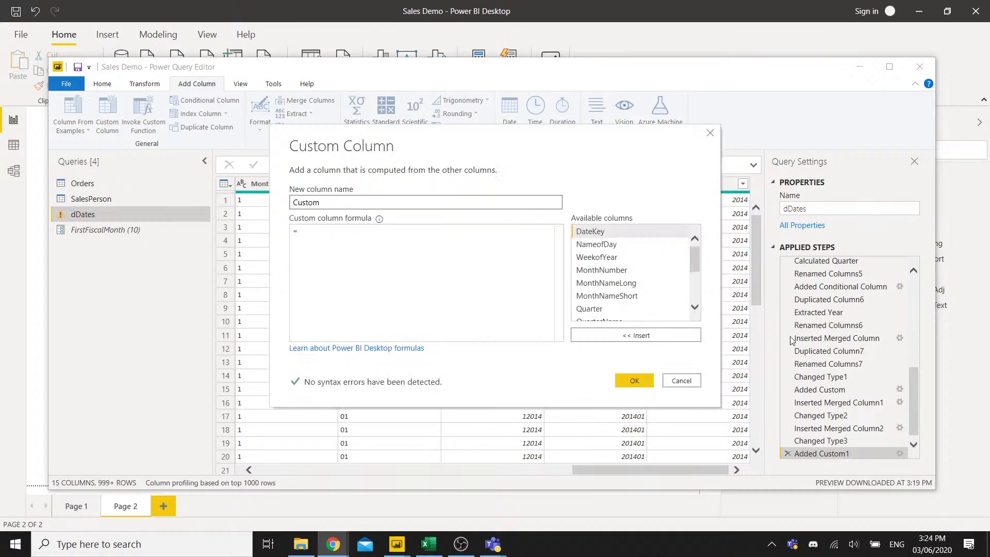
pyautogui.doubleClick(346, 207)
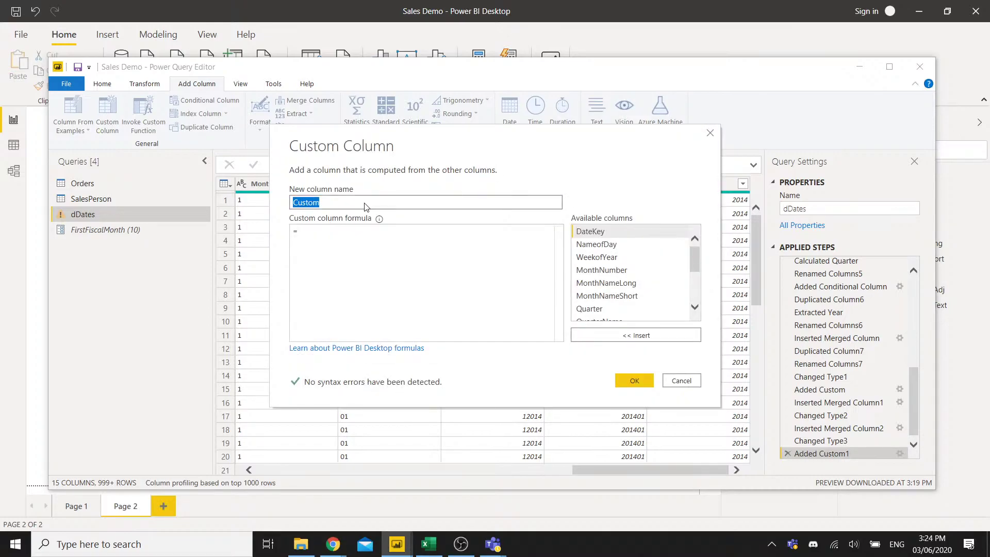
pyautogui.write('FiscalMonth')
pyautogui.press('Tab')
pyautogui.write('Period')
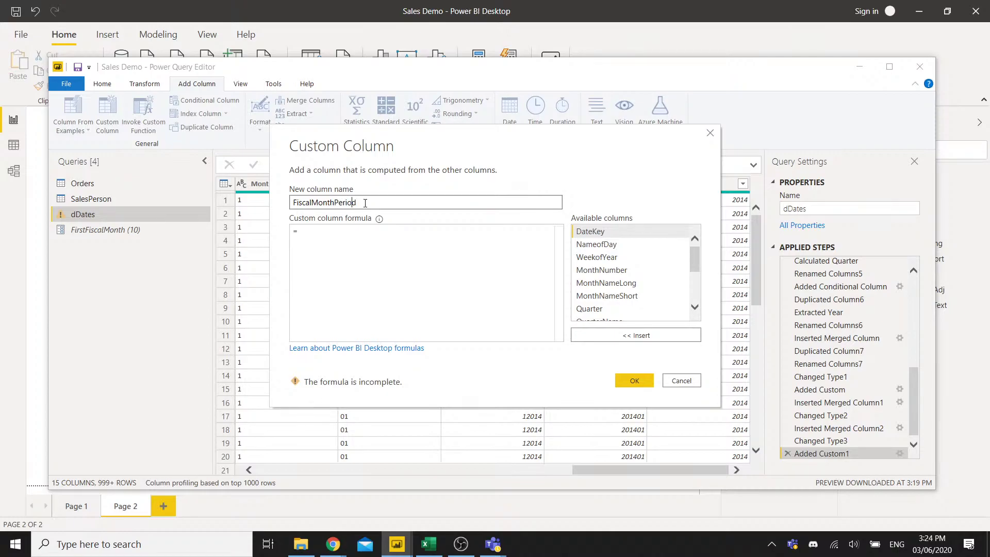
pyautogui.press('BackSpace')
pyautogui.press('BackSpace')
pyautogui.press('BackSpace')
pyautogui.press('BackSpace')
pyautogui.press('BackSpace')
pyautogui.click(371, 237)
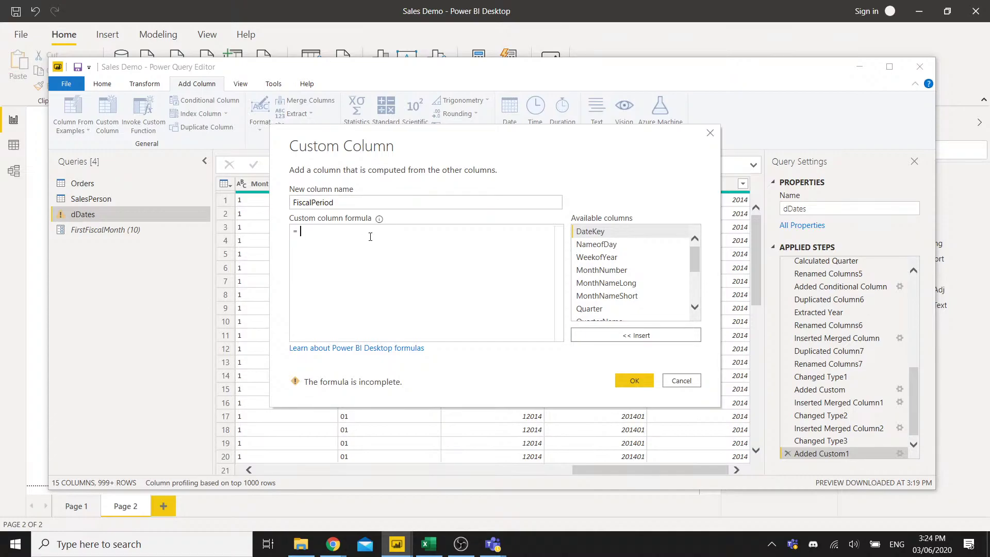
# Enter the formula if [Month]>=StartOfFiscalYear then [Month]-(StartOfFiscalYear-1) else [Month]+(12-StartOfFiscalYear+1), changing all three [Month] references to [MonthName].
pyautogui.write('if [Month]>StartOfFiscalYear   then [Month]-(StartOfFiscalYear-1)   else [Month]+(12-StartOfFiscalYear+1)')
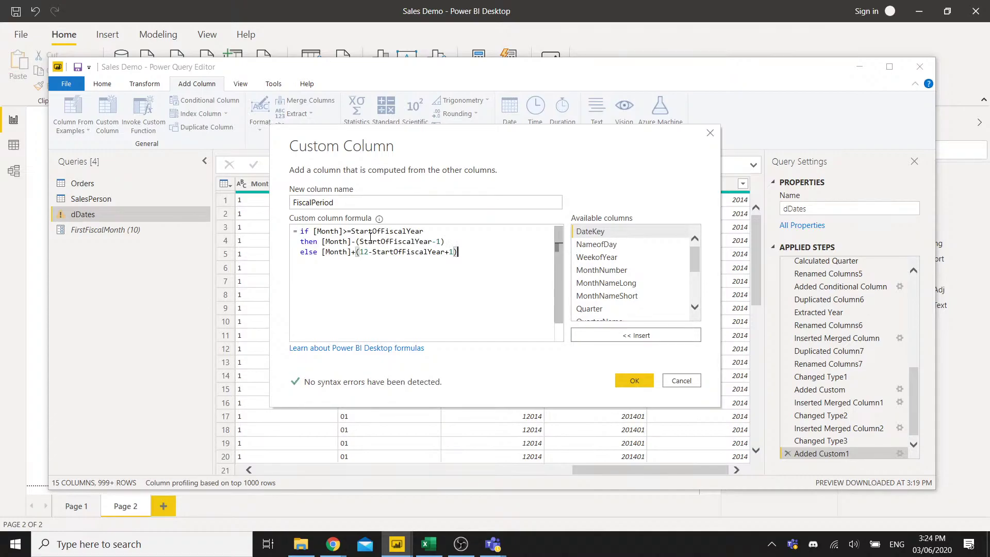
pyautogui.click(339, 231)
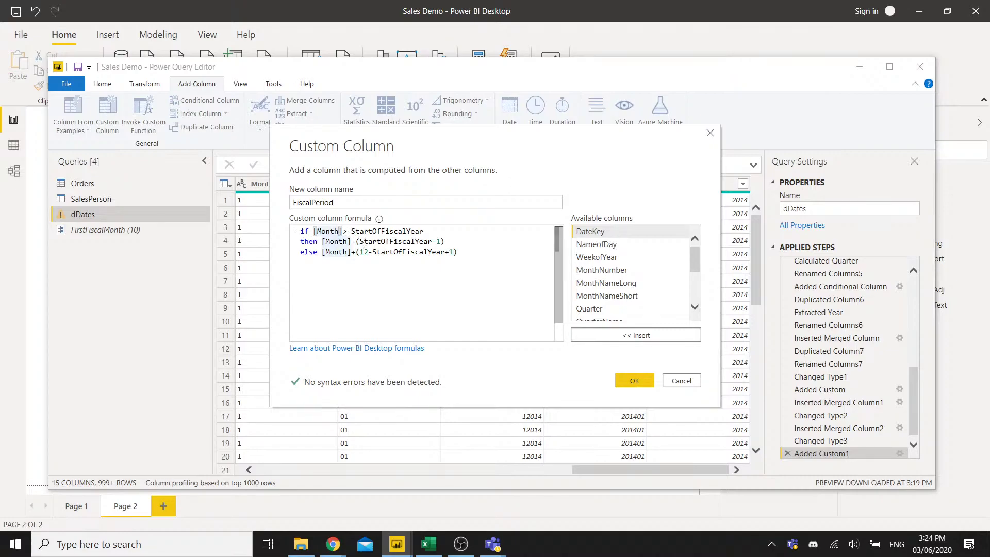
pyautogui.write('Name')
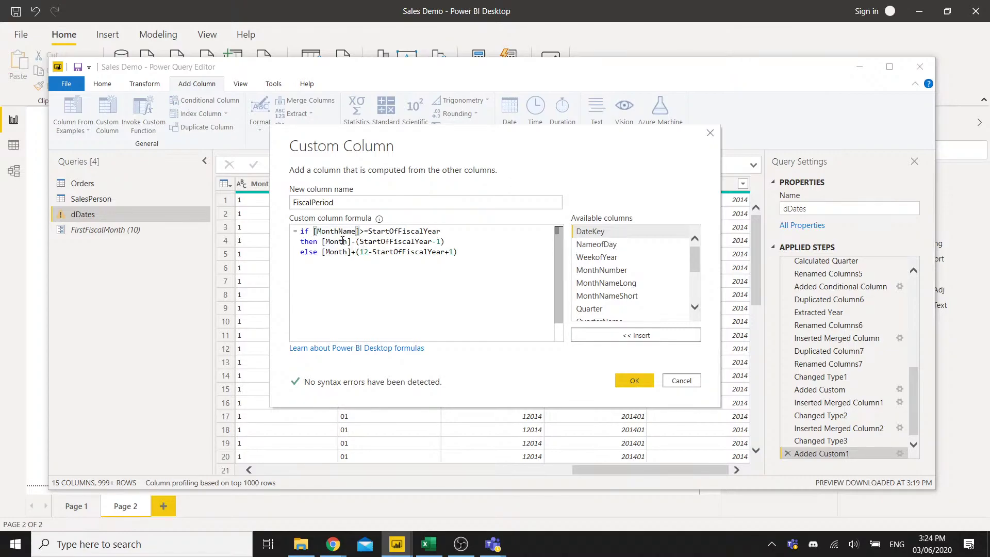
pyautogui.click(347, 242)
pyautogui.write('Name')
pyautogui.click(345, 253)
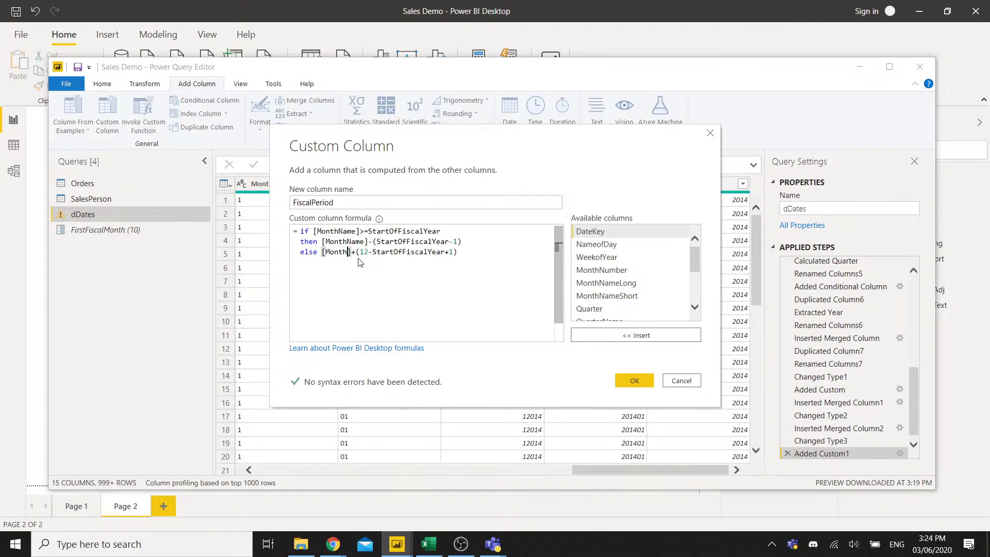
pyautogui.write('Name')
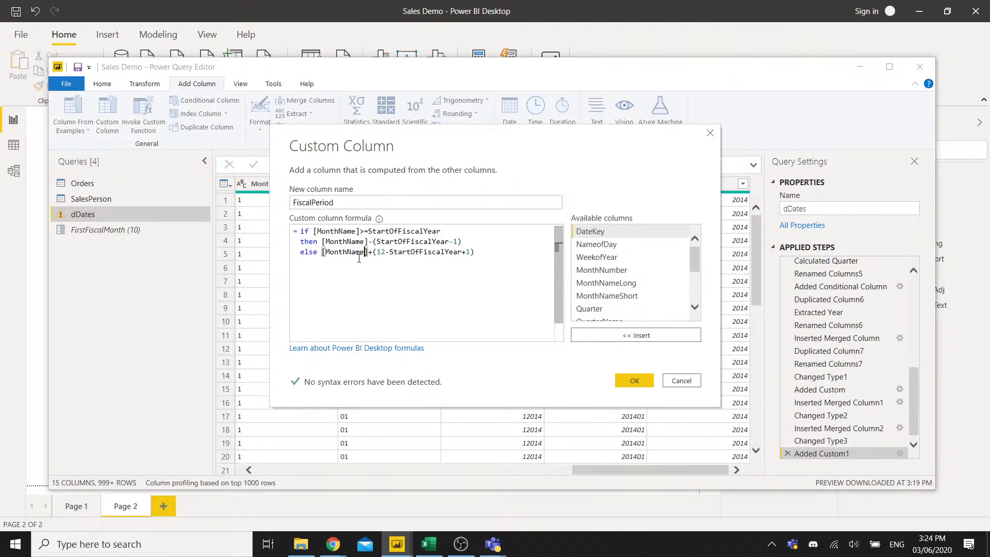
# Replace StartOfFiscalYear with the FirstFiscalMonth parameter in the if, then and else lines of the formula.
pyautogui.moveTo(448, 231); pyautogui.dragTo(367, 232)
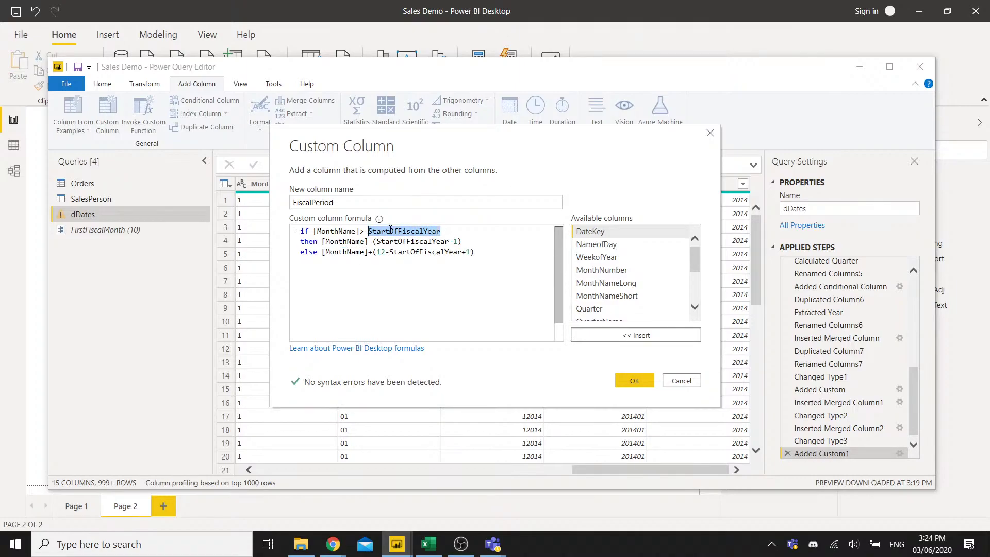
pyautogui.write('Fir')
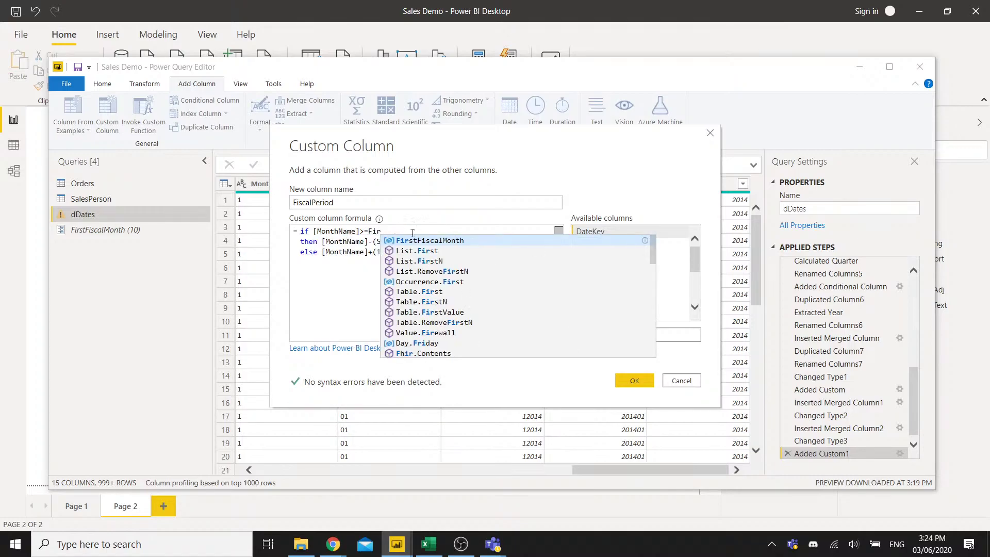
pyautogui.click(428, 241)
pyautogui.moveTo(436, 231); pyautogui.dragTo(368, 236)
pyautogui.hotkey('ctrl', 'c')
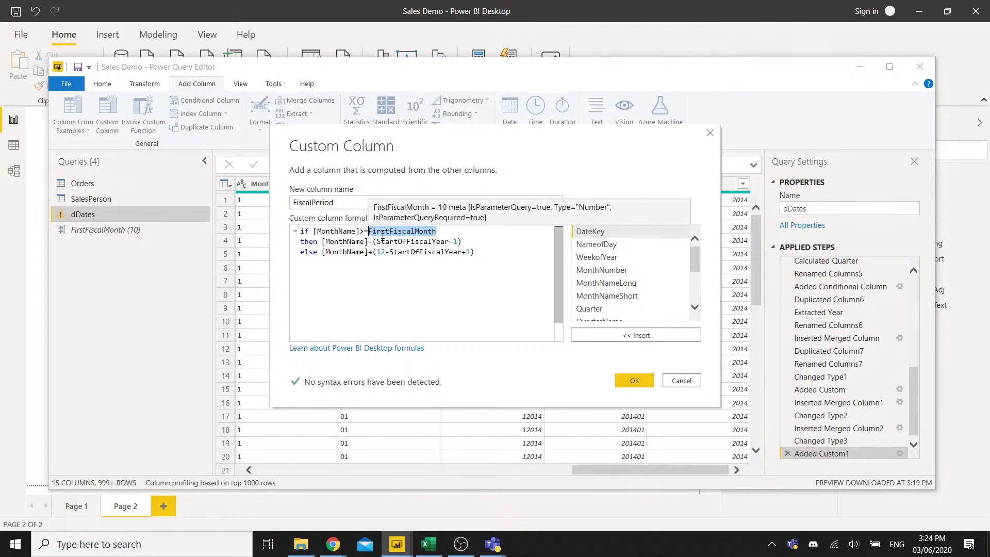
pyautogui.moveTo(449, 242); pyautogui.dragTo(379, 242)
pyautogui.hotkey('ctrl', 'v')
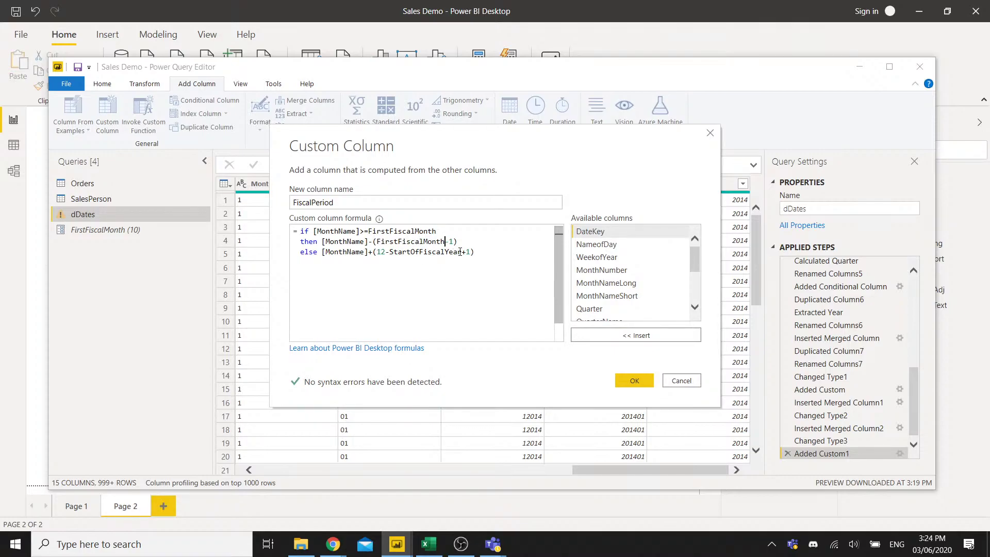
pyautogui.moveTo(462, 252); pyautogui.dragTo(390, 252)
pyautogui.hotkey('ctrl', 'v')
pyautogui.click(477, 255)
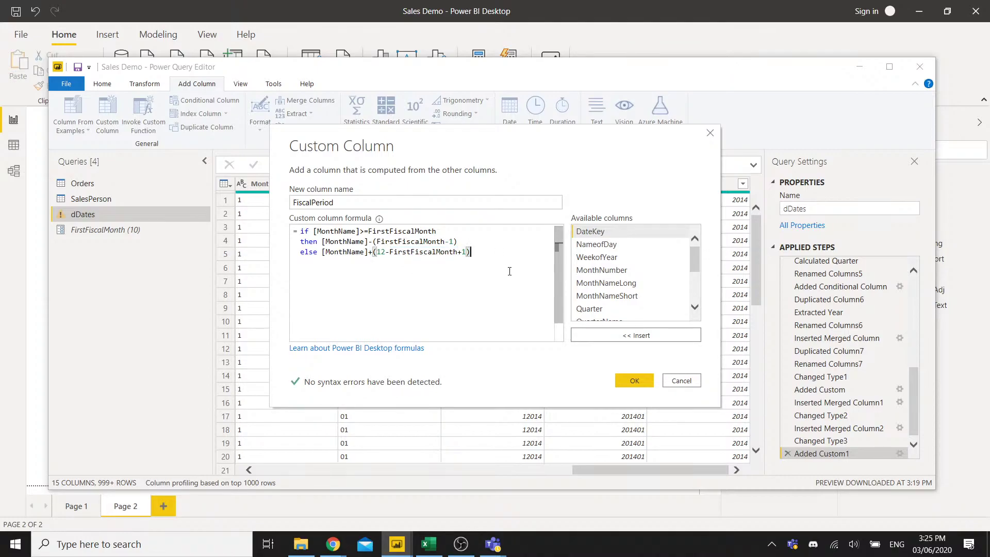
# Examine the if condition and the then and else calculations of the FiscalPeriod formula.
pyautogui.click(487, 246)
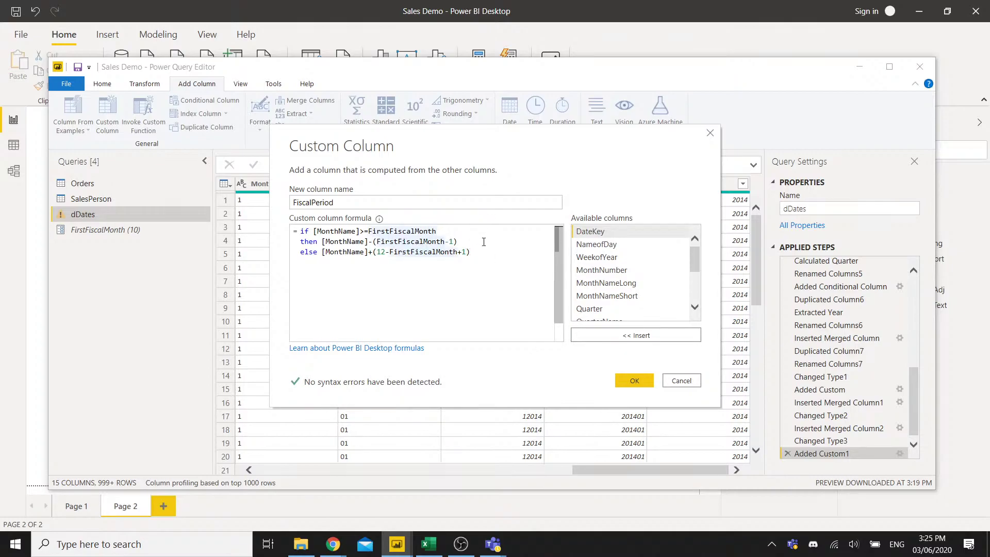
pyautogui.click(490, 253)
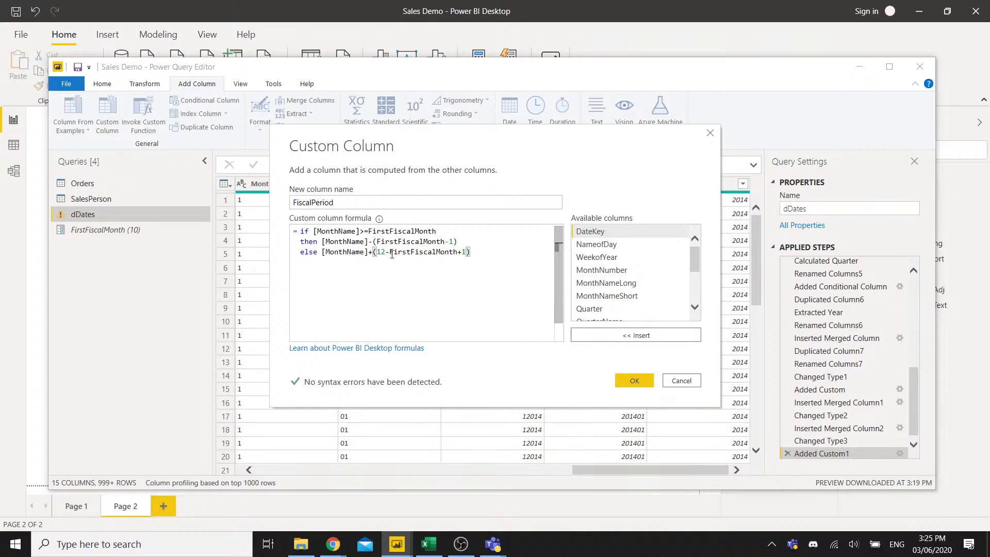
pyautogui.click(469, 243)
pyautogui.click(455, 241)
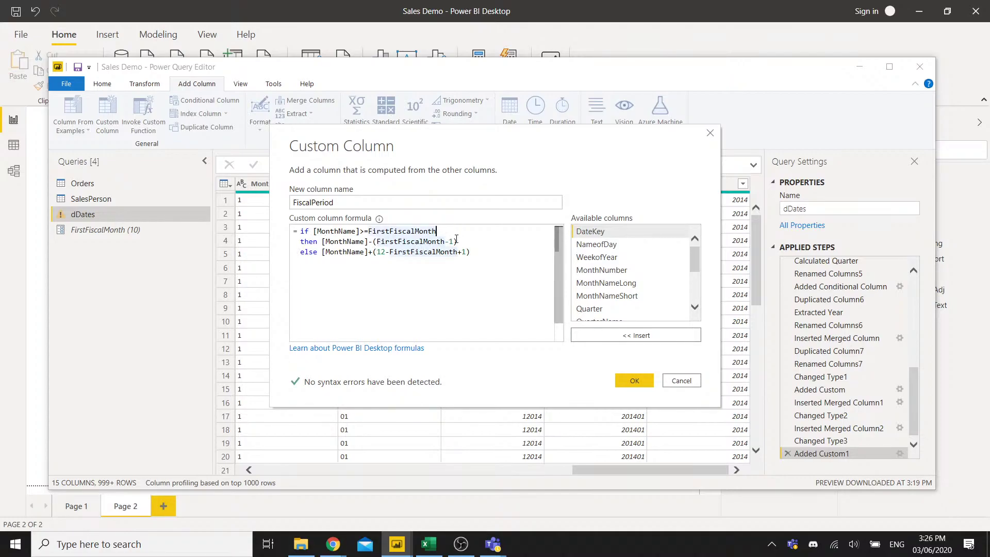
pyautogui.click(376, 252)
pyautogui.click(453, 231)
pyautogui.click(351, 242)
pyautogui.click(477, 252)
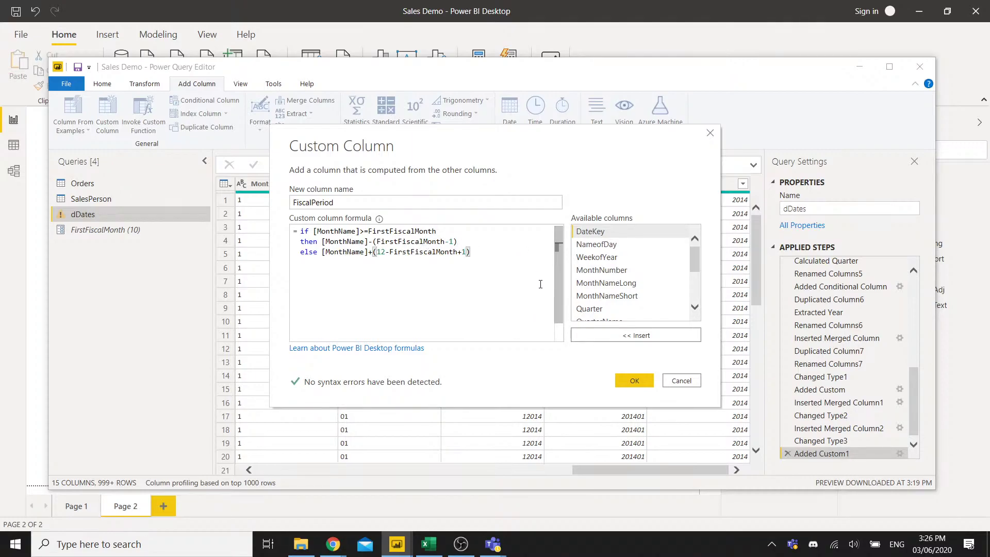
# Create the FiscalPeriod column from the formula and check its values in the preview rows.
pyautogui.click(633, 381)
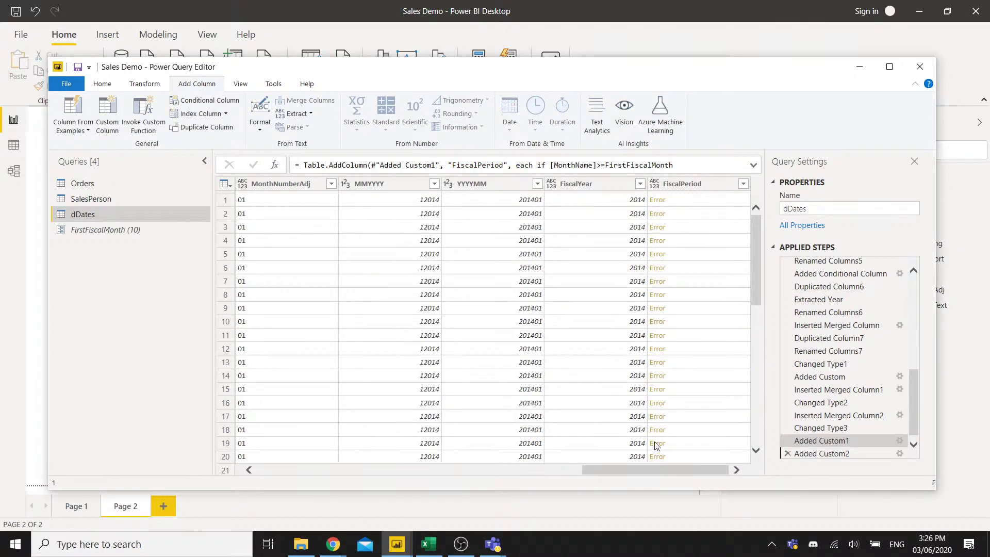
pyautogui.scroll(-1, 755, 371)
pyautogui.scroll(-1, 911, 455)
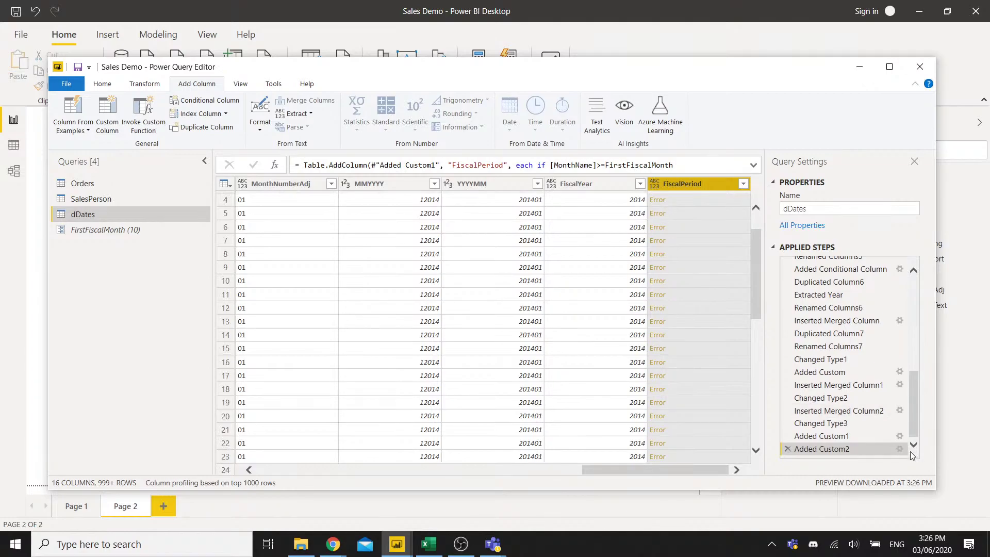
# Reopen the FiscalPeriod custom column formula and change [MonthName] to [MonthNumber] in the if condition.
pyautogui.click(901, 451)
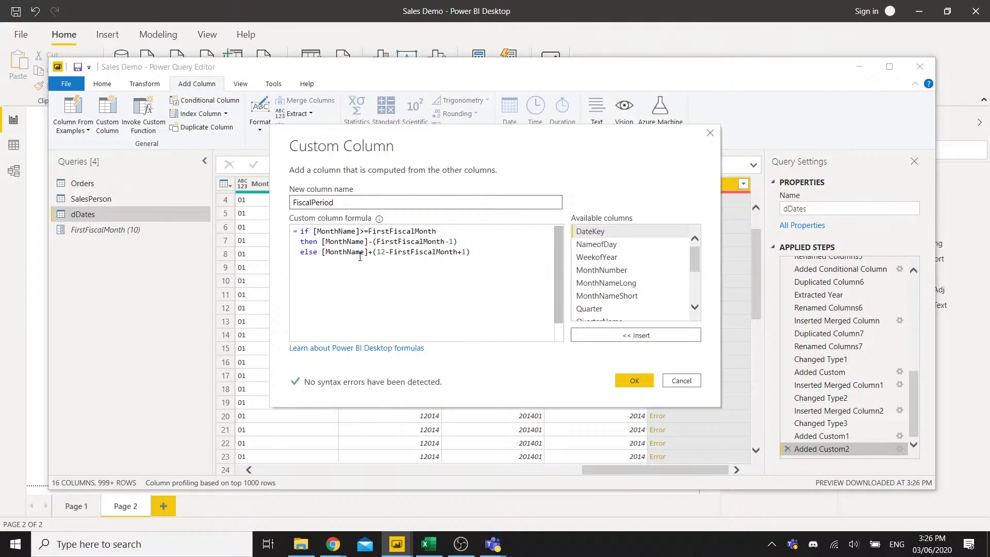
pyautogui.click(497, 240)
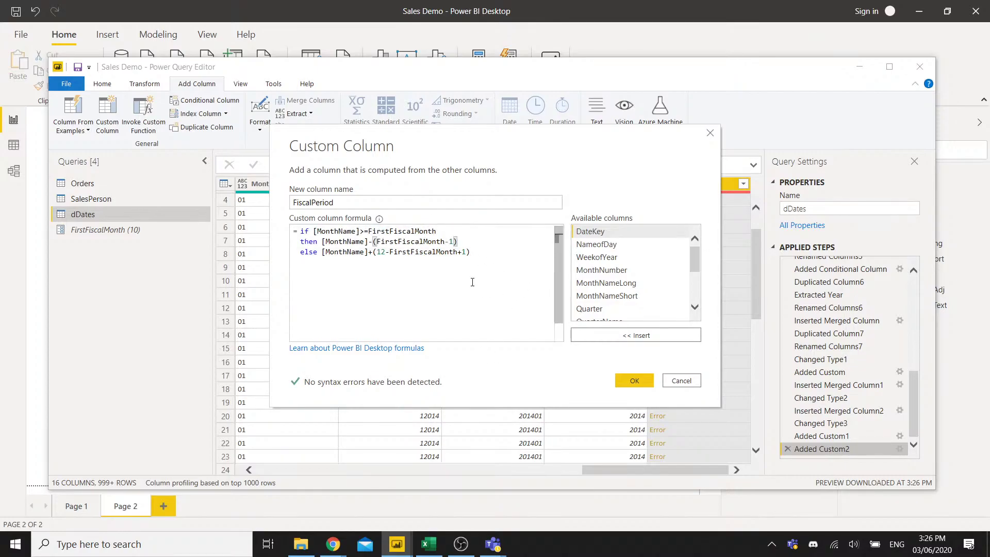
pyautogui.click(480, 251)
pyautogui.click(371, 240)
pyautogui.click(356, 231)
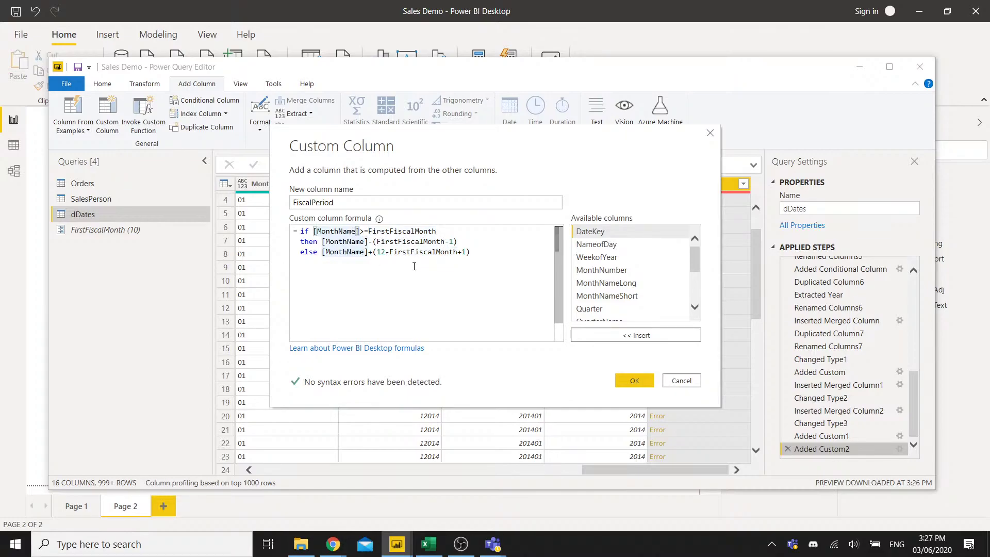
pyautogui.press('BackSpace')
pyautogui.press('BackSpace')
pyautogui.press('BackSpace')
pyautogui.write('umber')
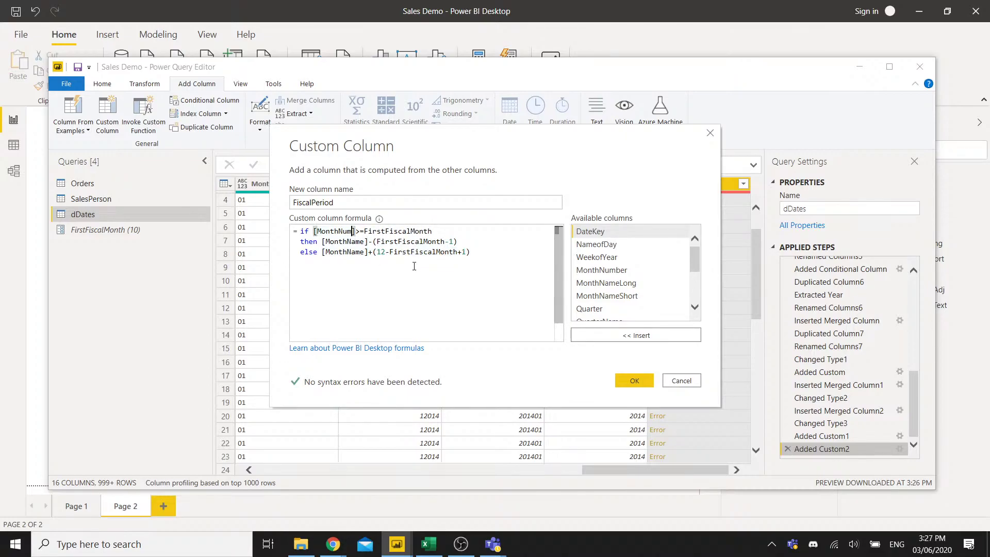
# Change [MonthName] to [MonthNumber] in the then and else lines of the FiscalPeriod formula, and apply the corrected formula.
pyautogui.click(368, 243)
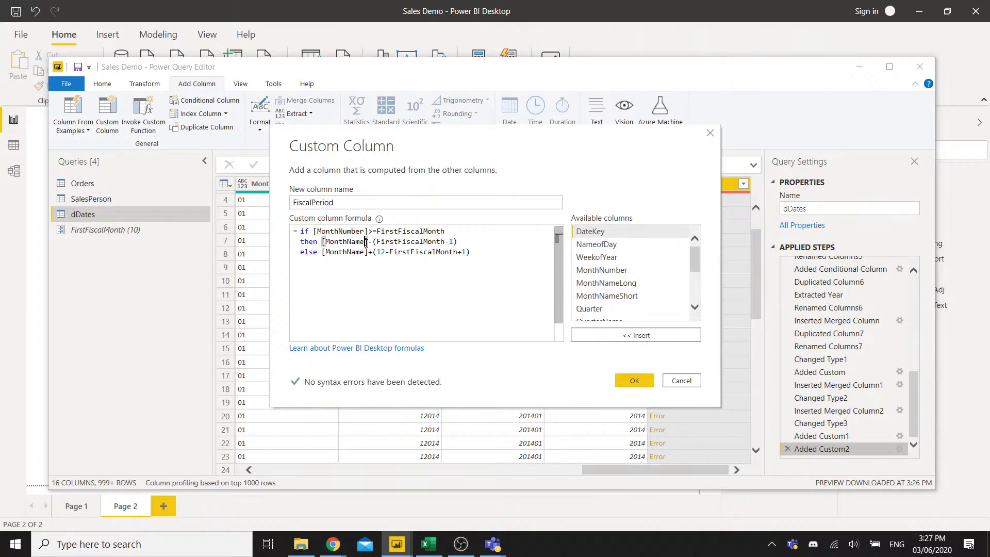
pyautogui.press('BackSpace')
pyautogui.press('BackSpace')
pyautogui.press('BackSpace')
pyautogui.write('umber')
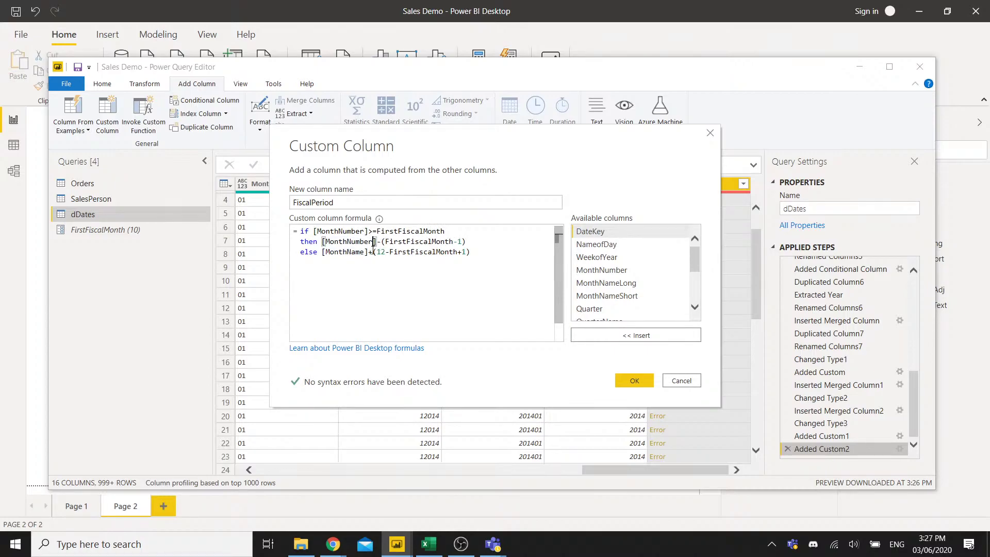
pyautogui.click(369, 252)
pyautogui.press('BackSpace')
pyautogui.press('BackSpace')
pyautogui.press('BackSpace')
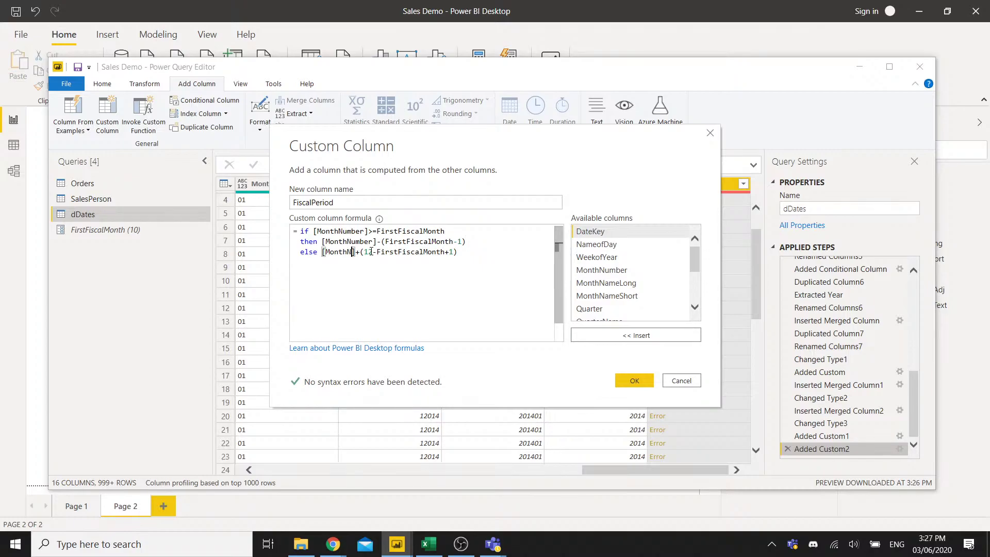
pyautogui.write('umber')
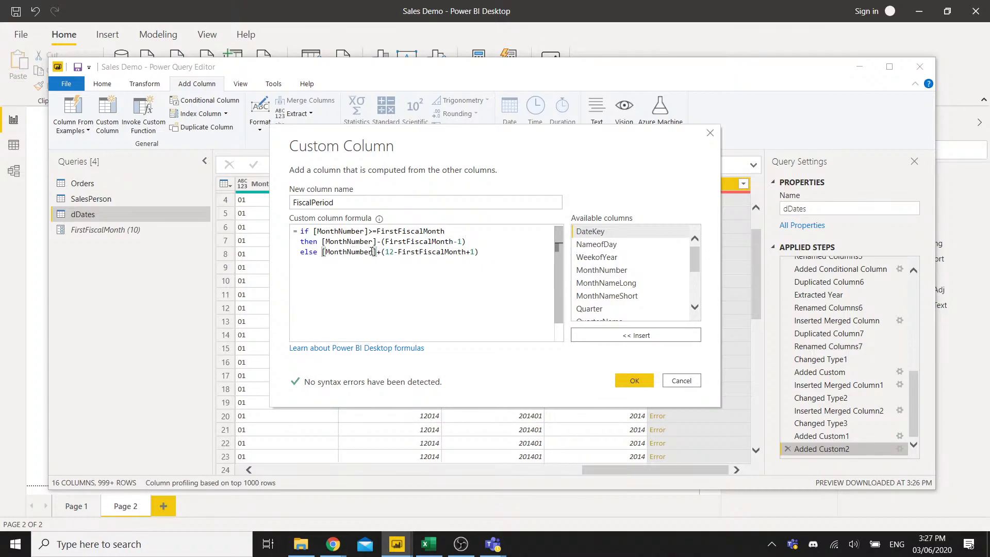
pyautogui.click(494, 253)
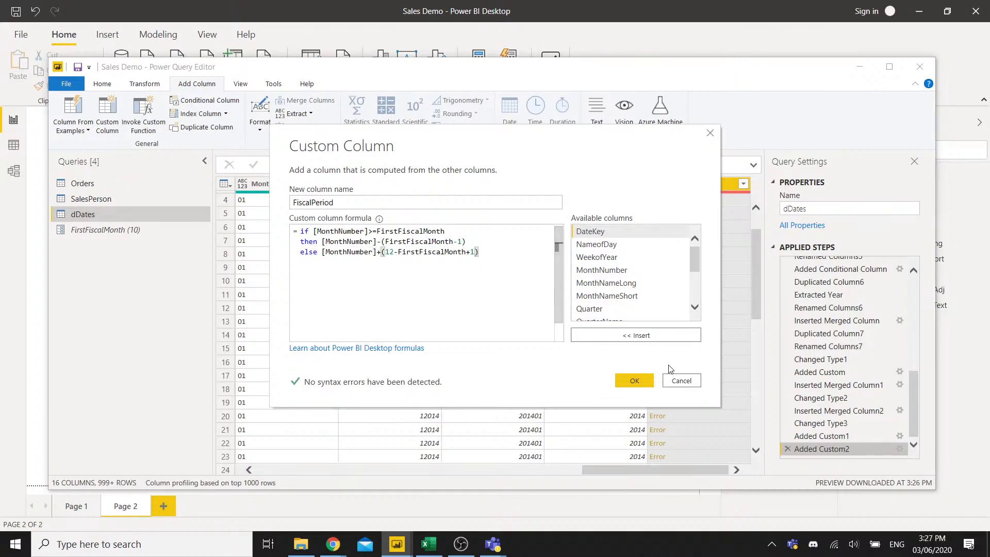
pyautogui.click(629, 375)
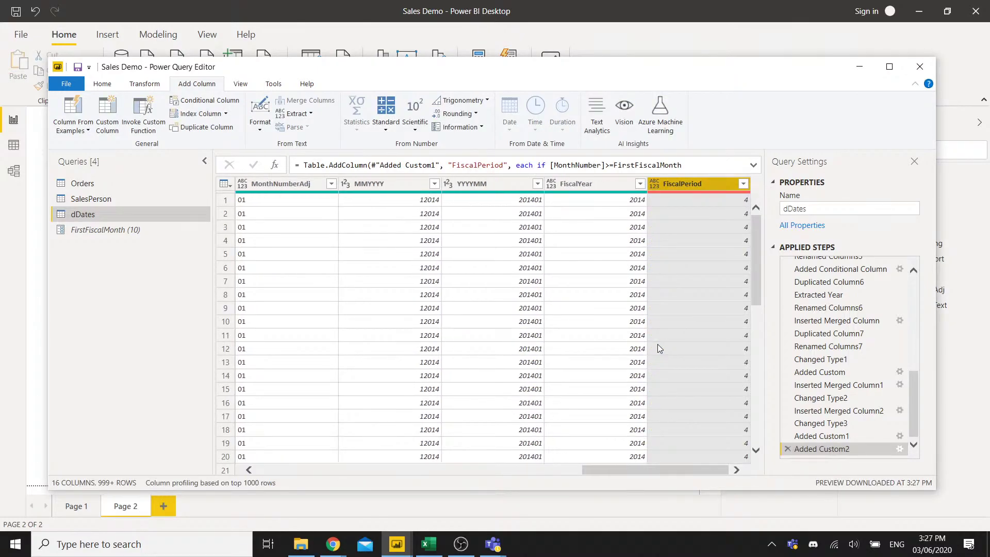
# Check the FiscalPeriod values against the month numbers down the rows of the dDates query.
pyautogui.moveTo(613, 474)
pyautogui.mouseDown()
pyautogui.moveTo(580, 471)
pyautogui.moveTo(613, 472)
pyautogui.mouseUp()
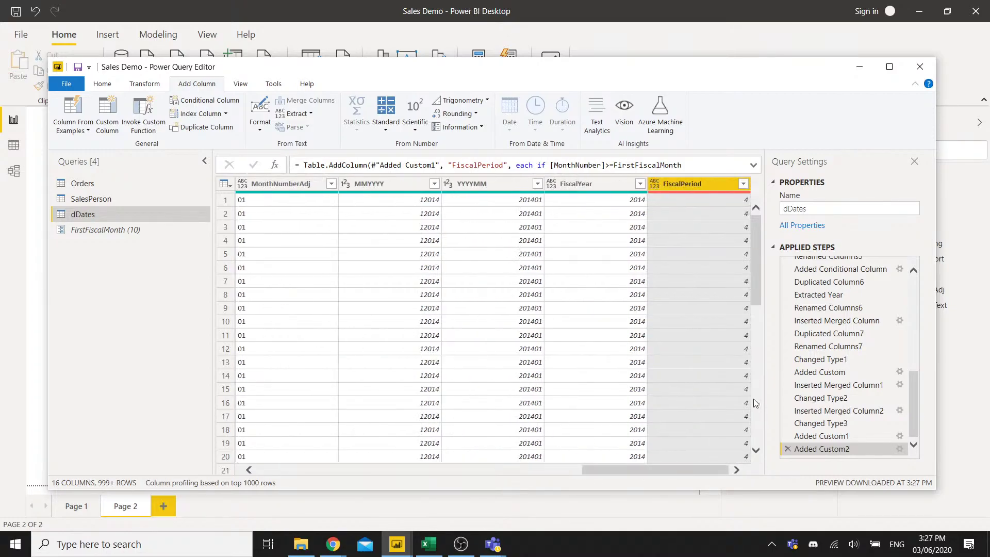
pyautogui.scroll(-20, 760, 259)
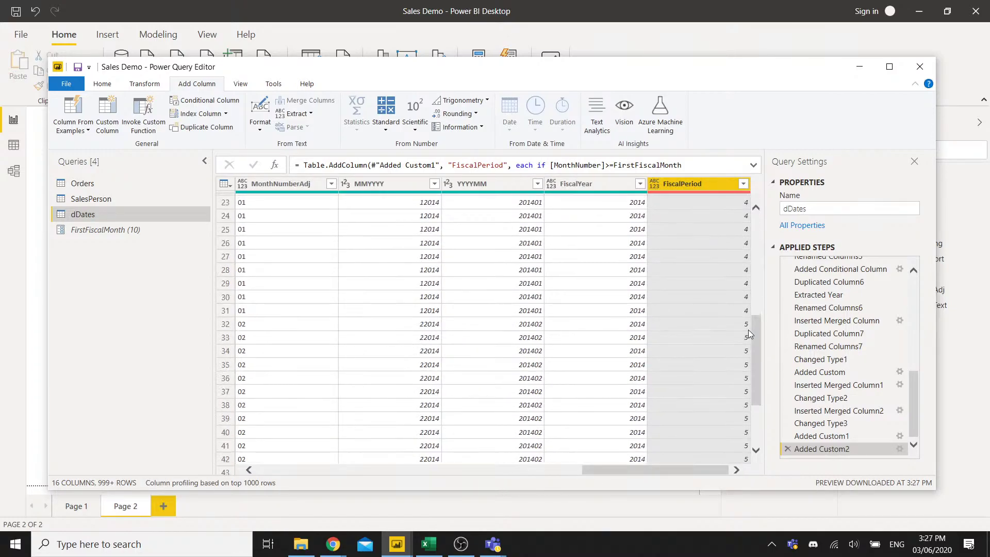
pyautogui.scroll(-8, 740, 326)
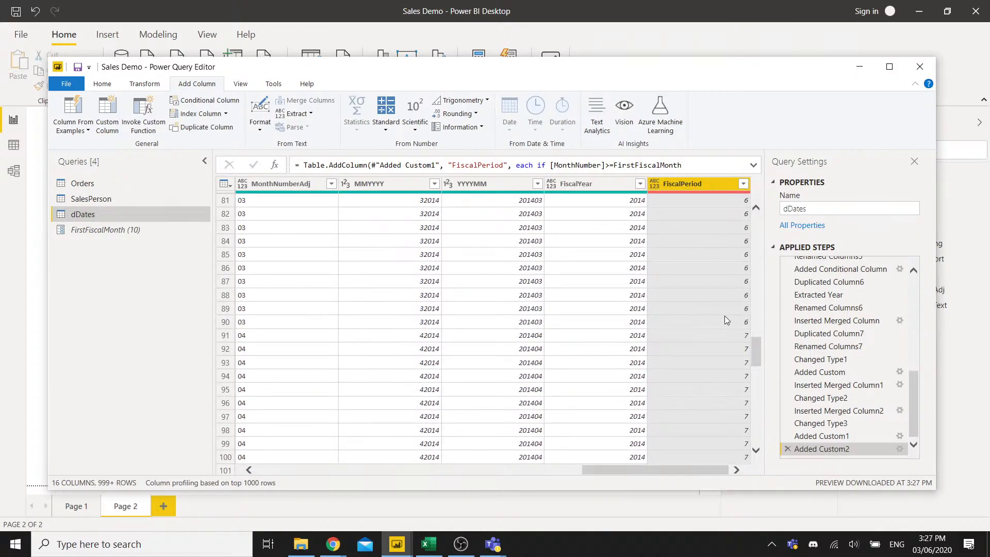
pyautogui.scroll(-15, 737, 325)
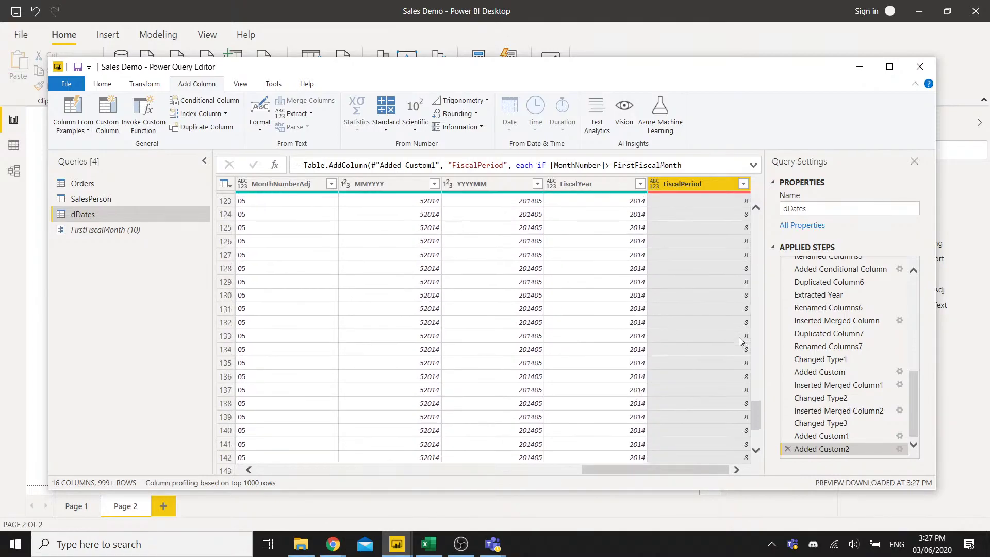
pyautogui.moveTo(756, 381); pyautogui.dragTo(759, 220)
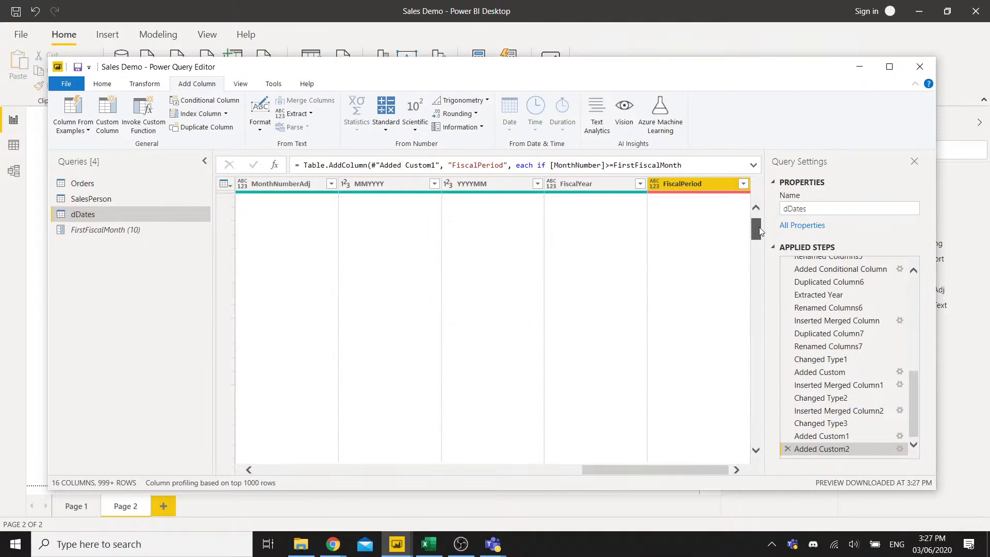
# Add a column to dDates that divides FiscalPeriod by 3.
pyautogui.rightClick(706, 187)
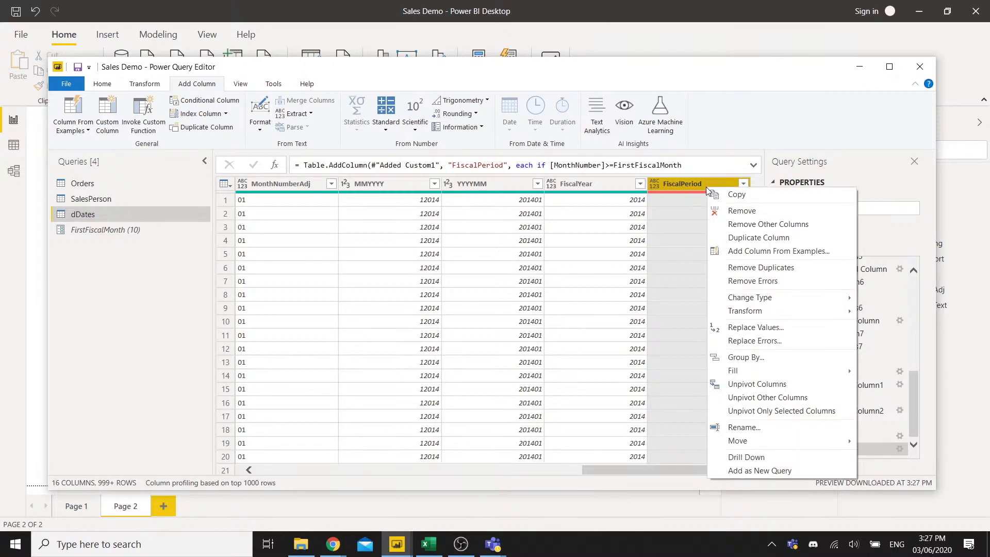
pyautogui.click(694, 187)
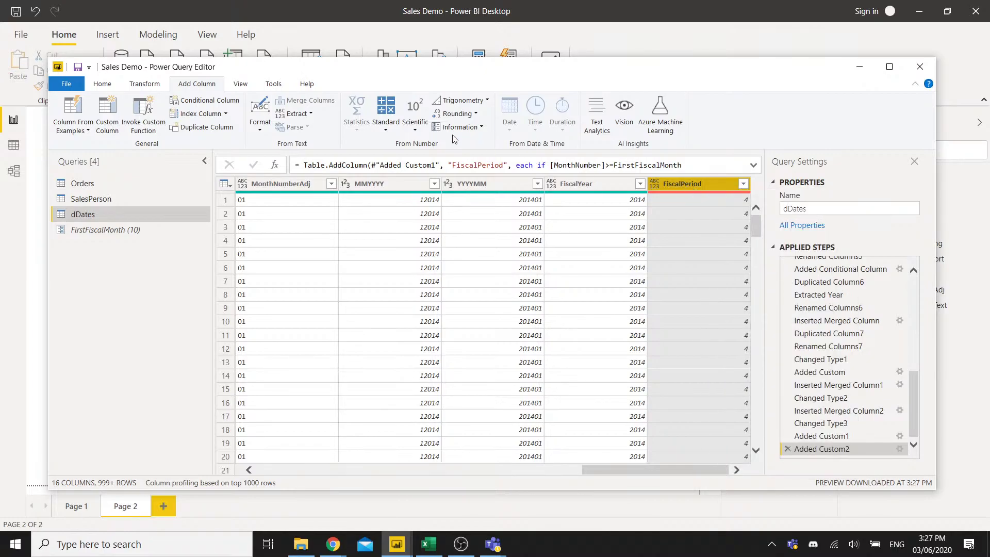
pyautogui.click(386, 133)
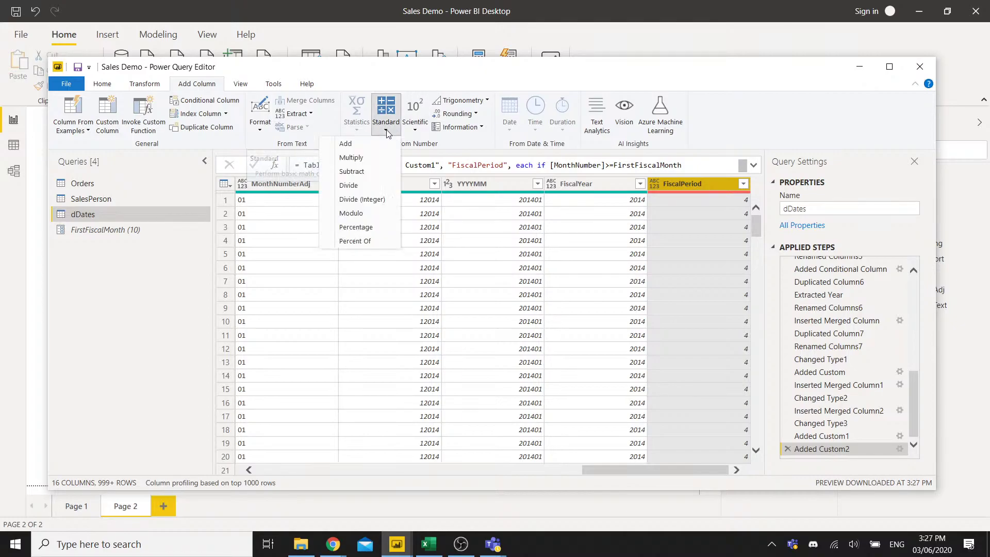
pyautogui.click(364, 185)
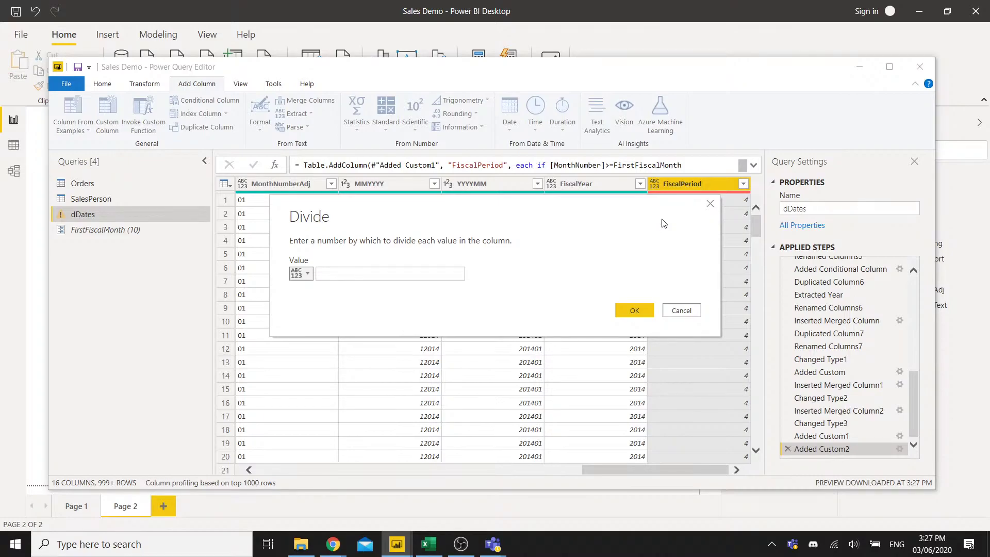
pyautogui.click(413, 274)
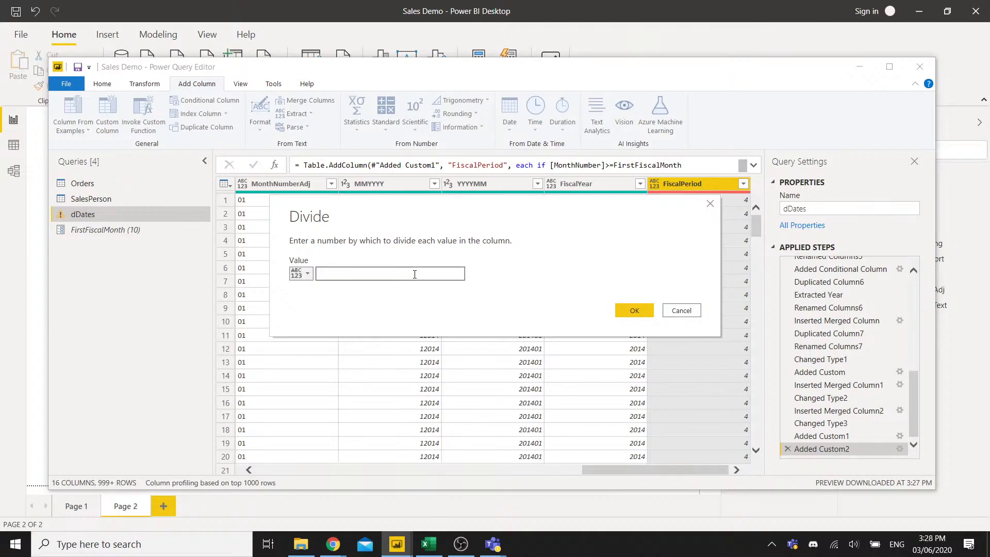
pyautogui.write('3')
pyautogui.click(637, 310)
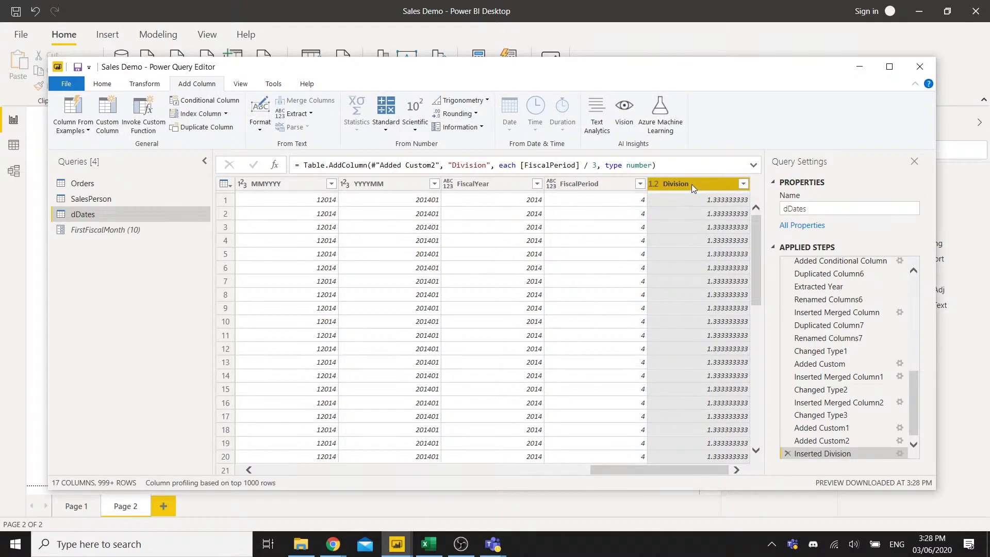
# Add a column that rounds up the Division values, and rename the new column as FiscalQuarter.
pyautogui.click(383, 132)
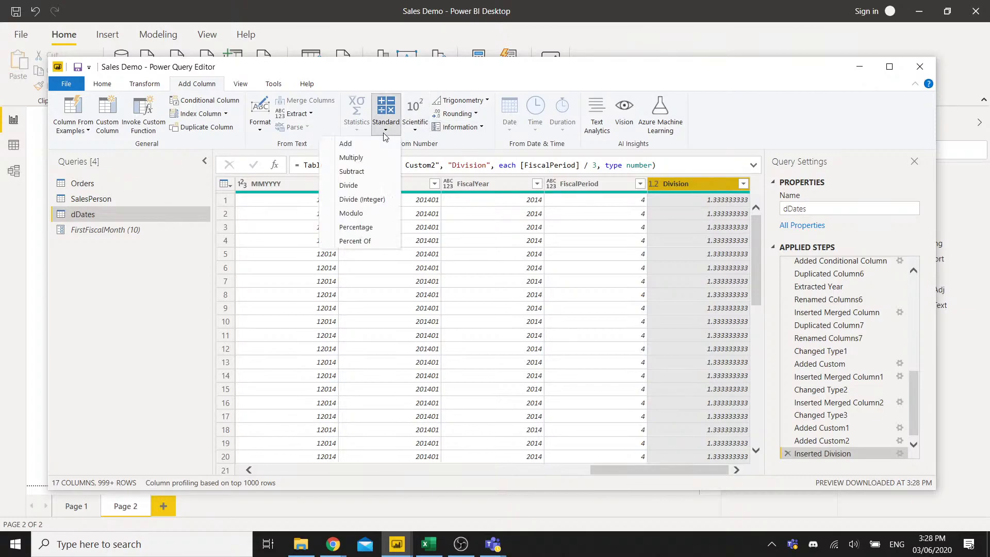
pyautogui.click(482, 128)
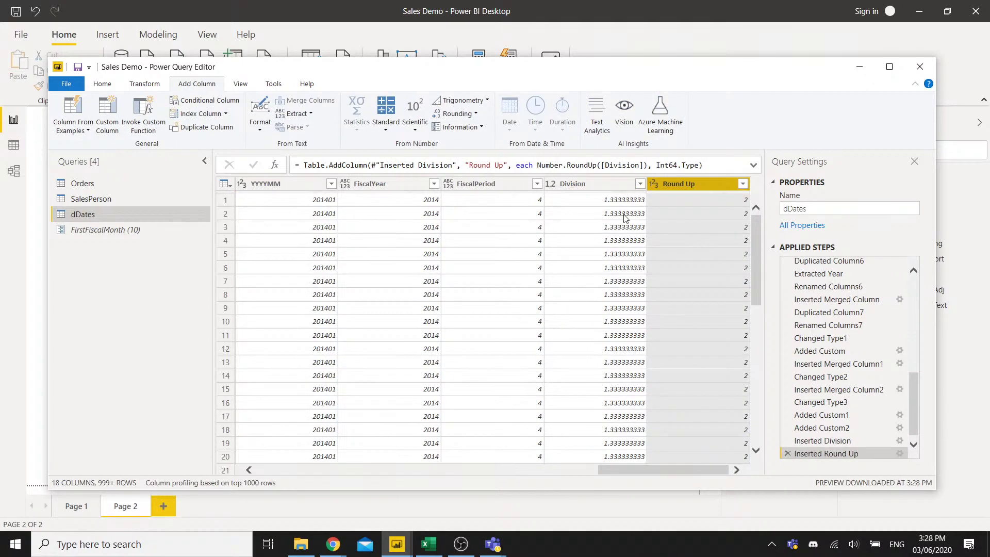
pyautogui.doubleClick(683, 184)
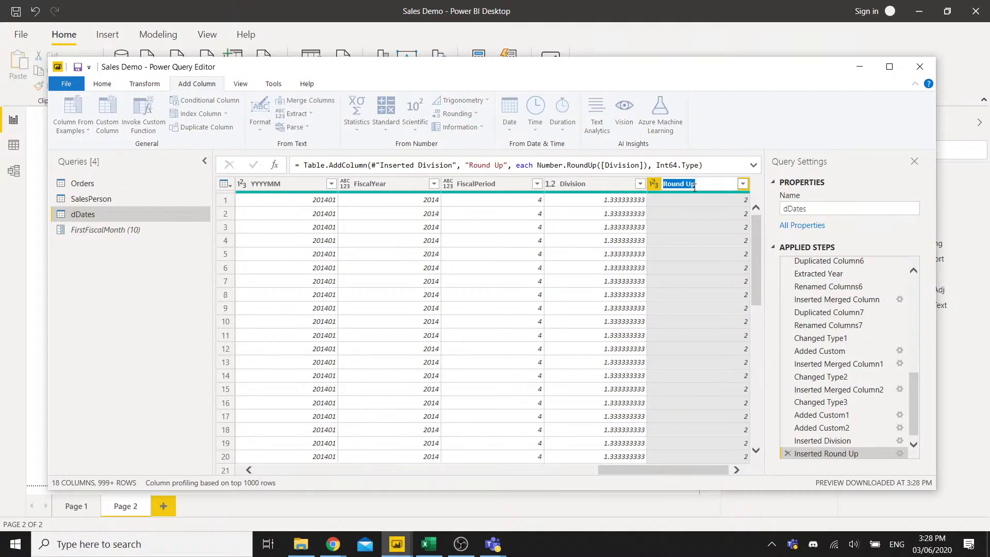
pyautogui.write('FiscalQuarter')
pyautogui.press('Return')
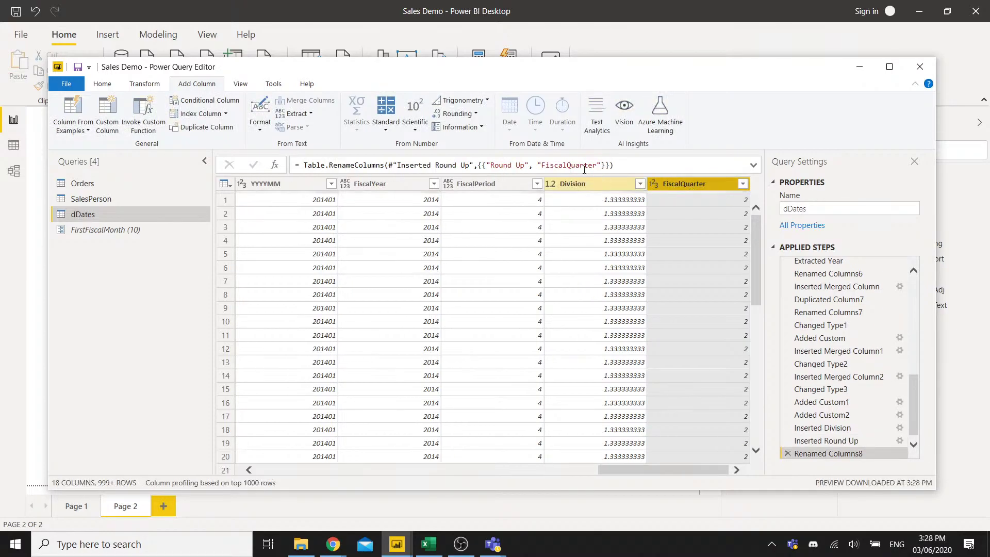
# Apply the dDates query changes to the model and return to the report.
pyautogui.click(102, 83)
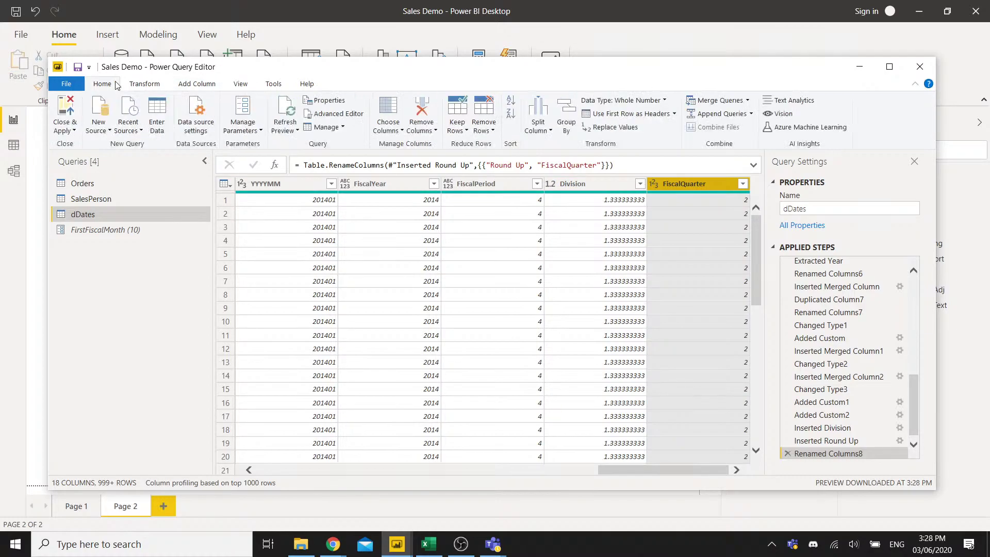
pyautogui.click(69, 108)
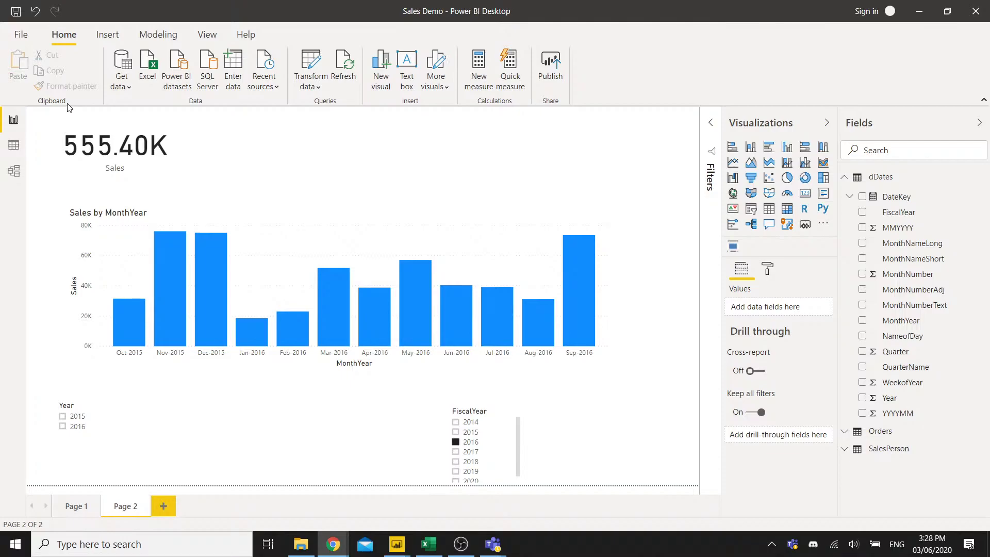
pyautogui.click(70, 107)
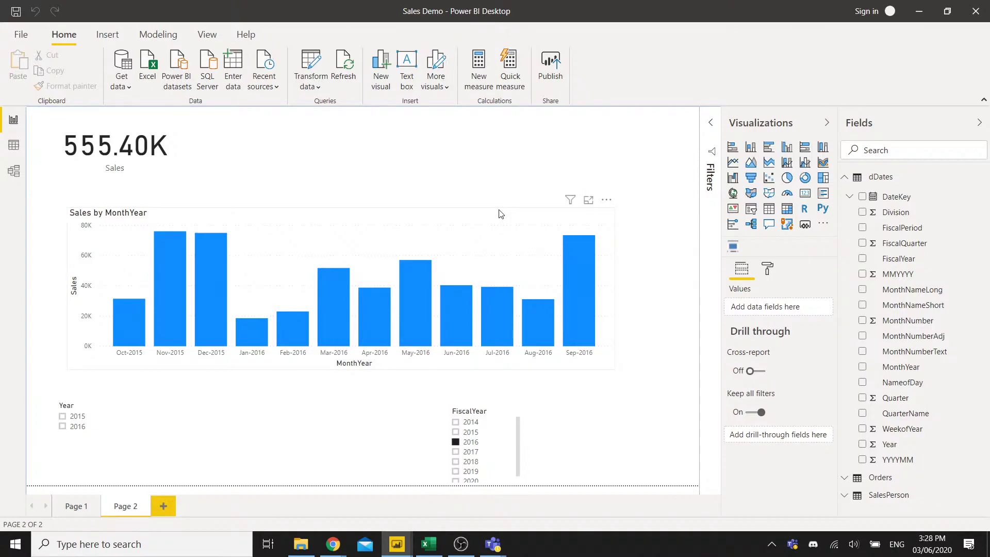
# Add a narrow FiscalQuarter slicer beside the FiscalYear slicer on Page 2 and display it as a list.
pyautogui.click(500, 213)
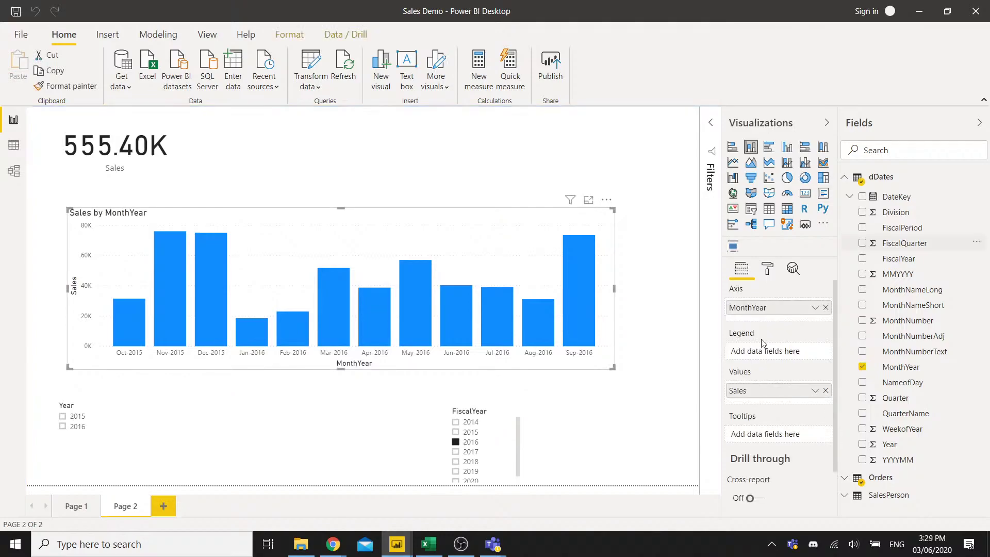
pyautogui.click(538, 427)
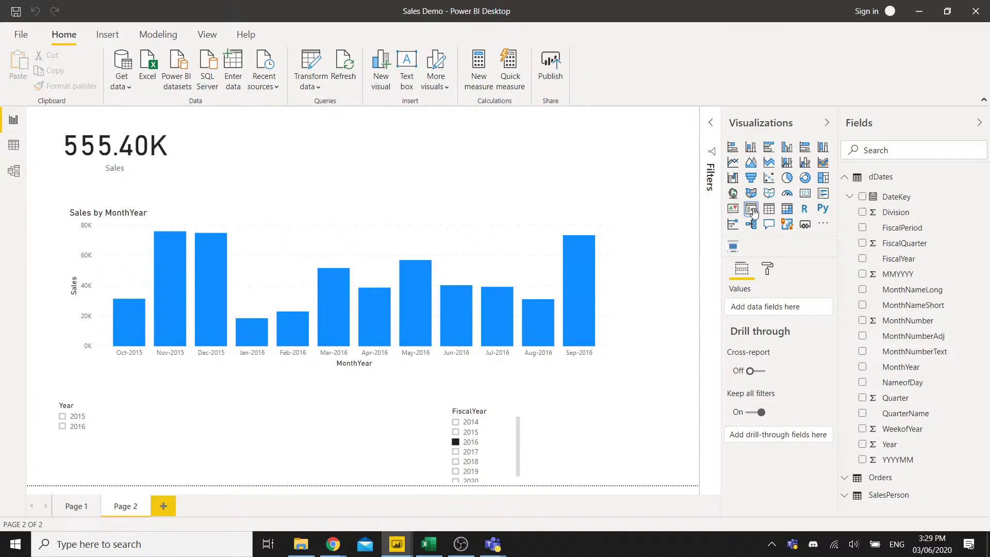
pyautogui.click(753, 213)
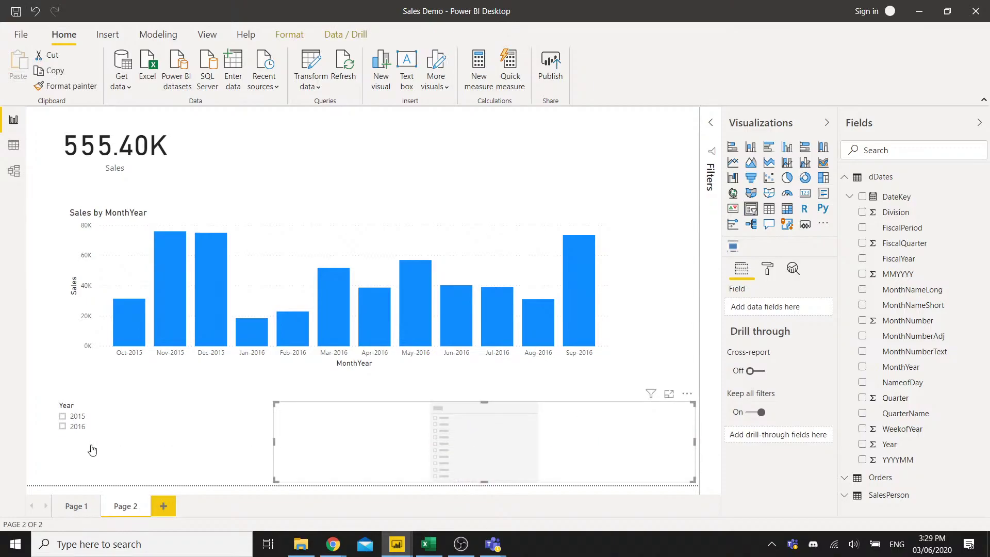
pyautogui.moveTo(367, 444); pyautogui.dragTo(574, 453)
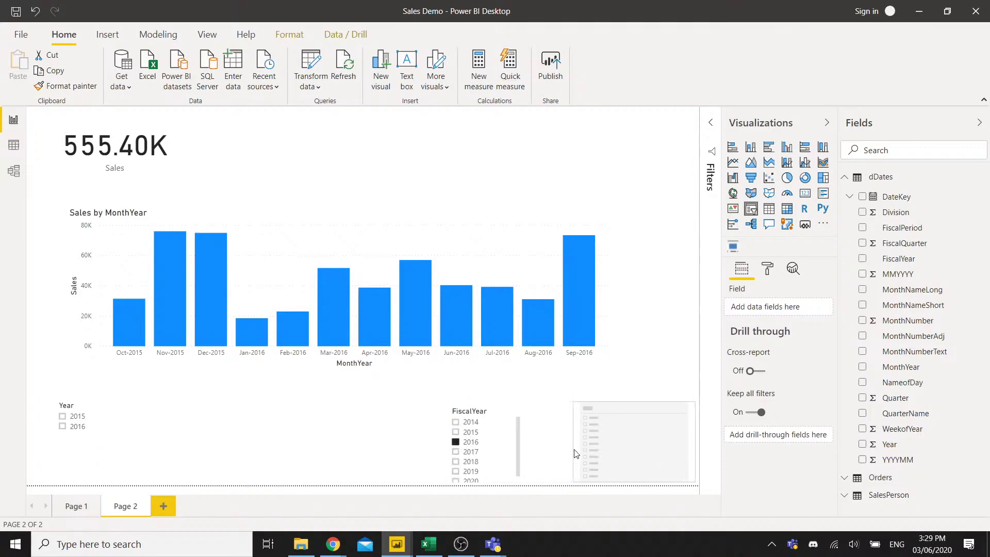
pyautogui.moveTo(871, 272); pyautogui.dragTo(784, 310)
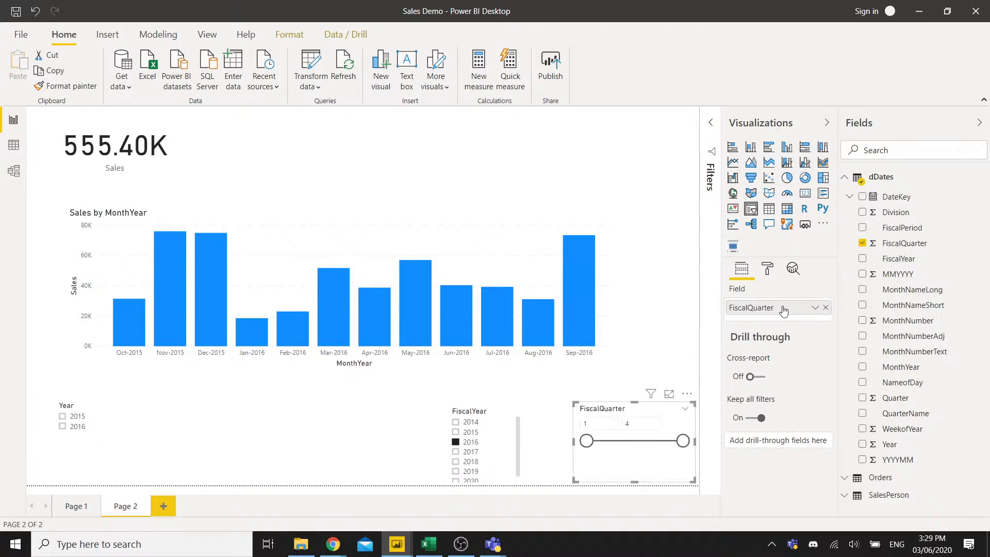
pyautogui.click(685, 409)
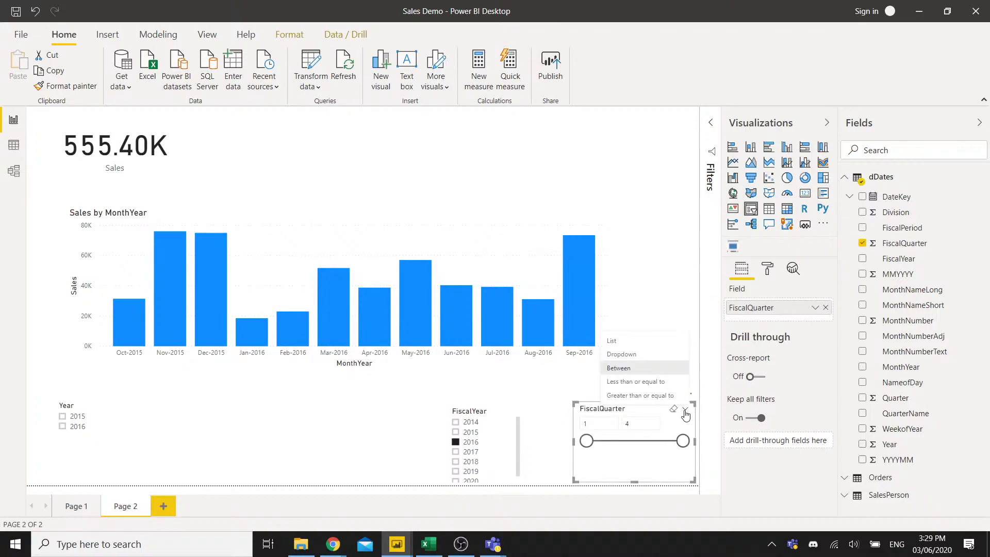
pyautogui.click(621, 342)
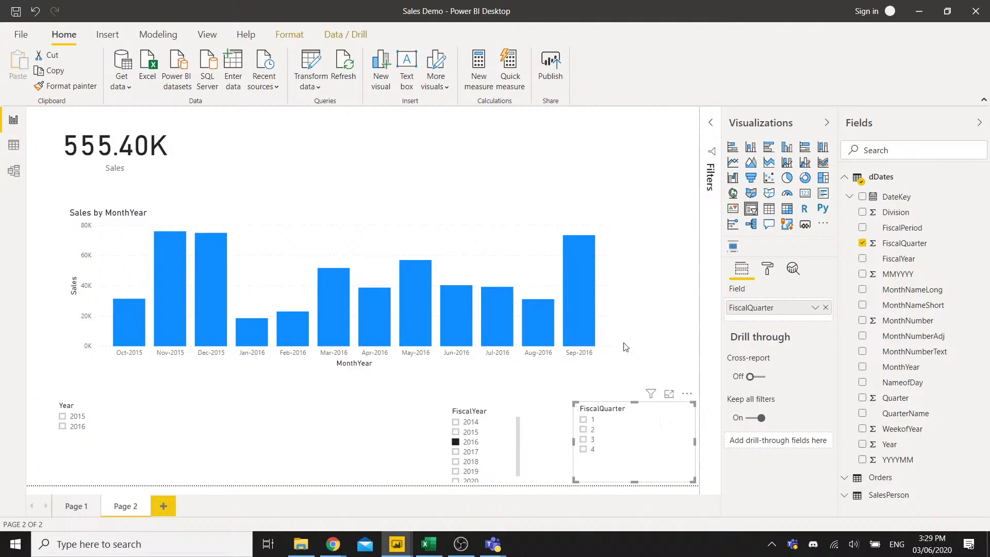
# Filter the sales chart by fiscal quarters 1, 3, 2 and 4 in turn to check which months each quarter covers.
pyautogui.click(584, 421)
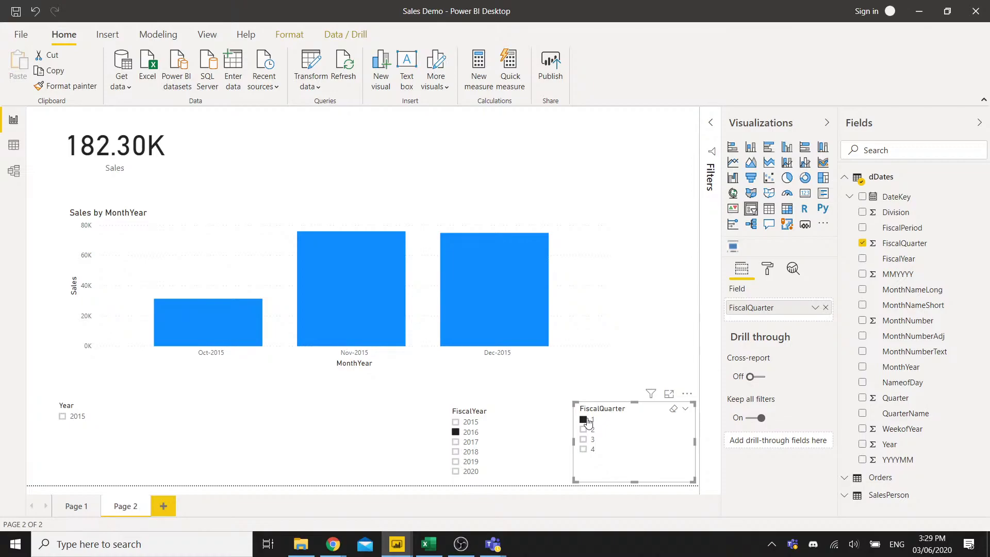
pyautogui.click(585, 441)
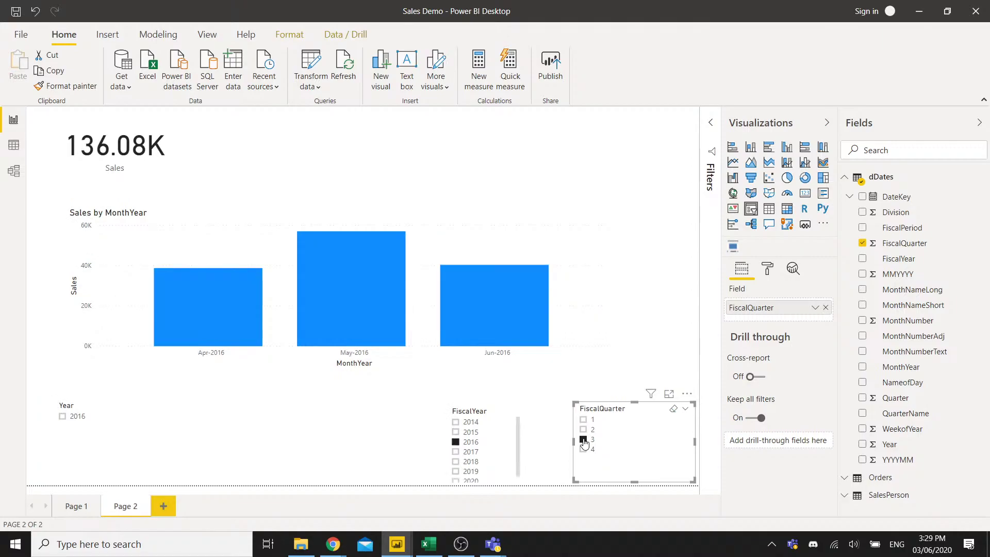
pyautogui.click(583, 430)
pyautogui.click(584, 451)
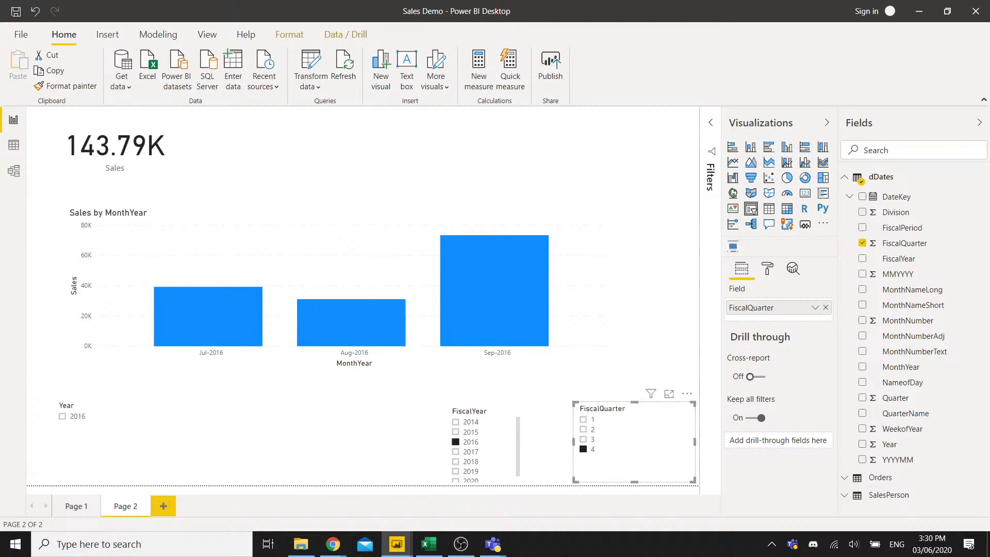
pyautogui.click(461, 544)
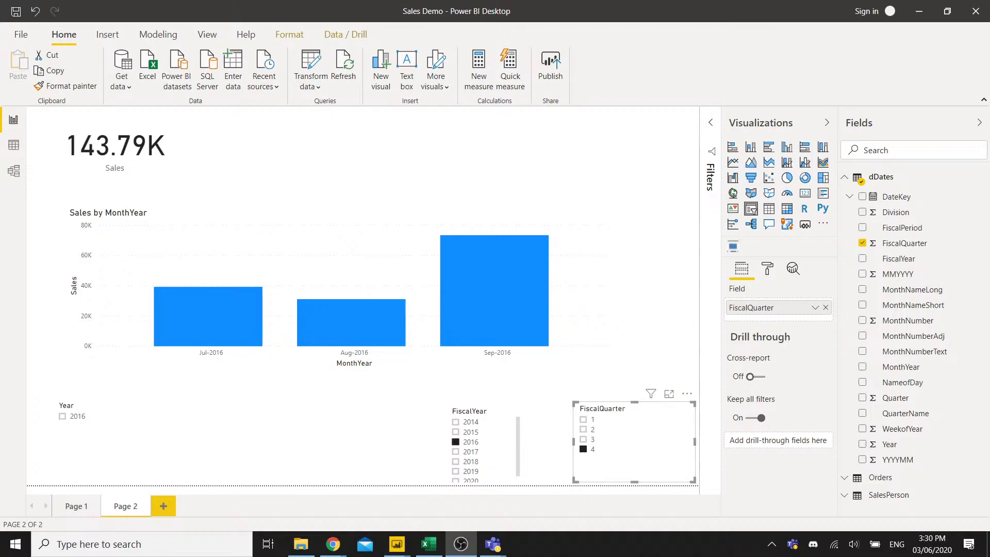